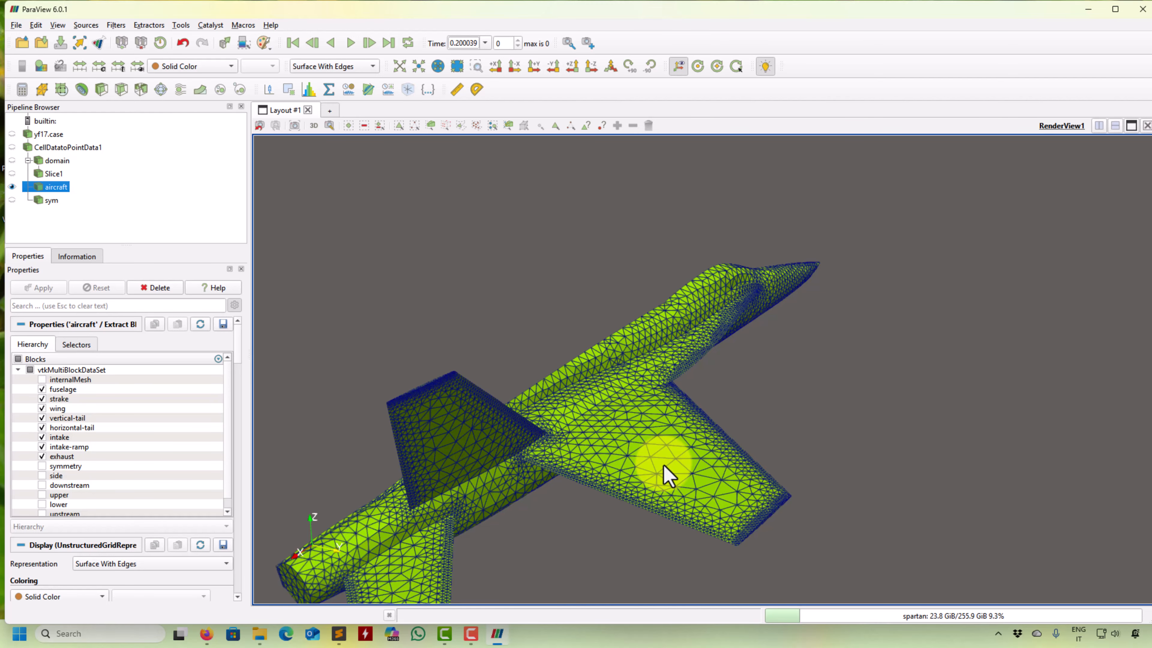
left_click_drag(665, 467, 690, 450)
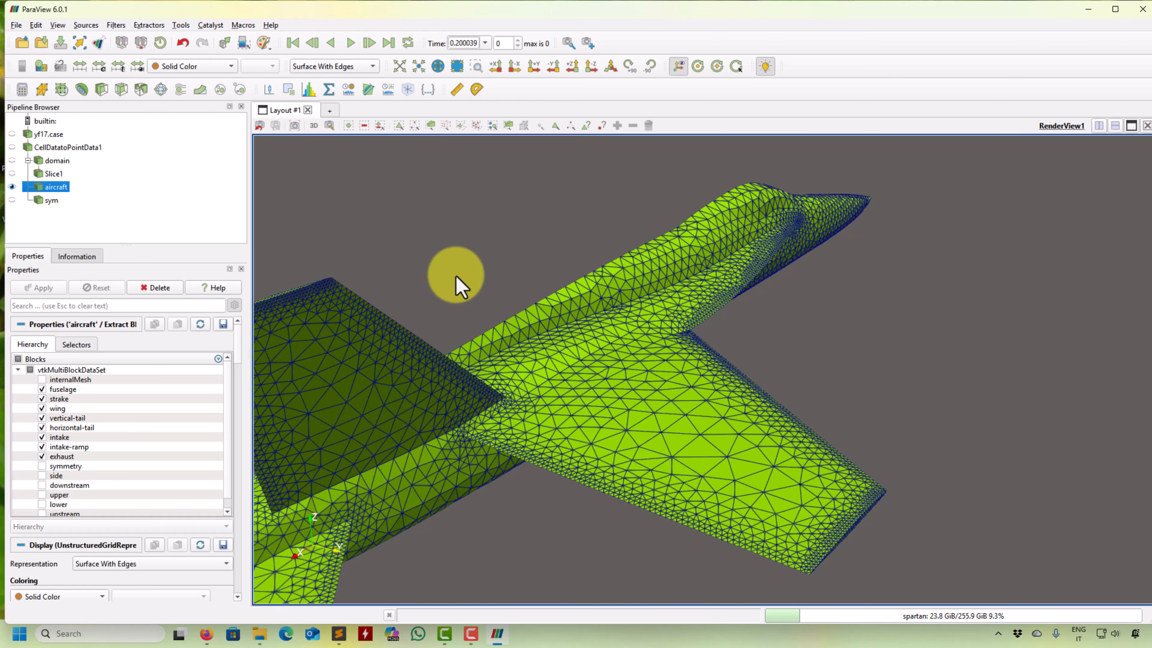
left_click_drag(456, 276, 463, 312)
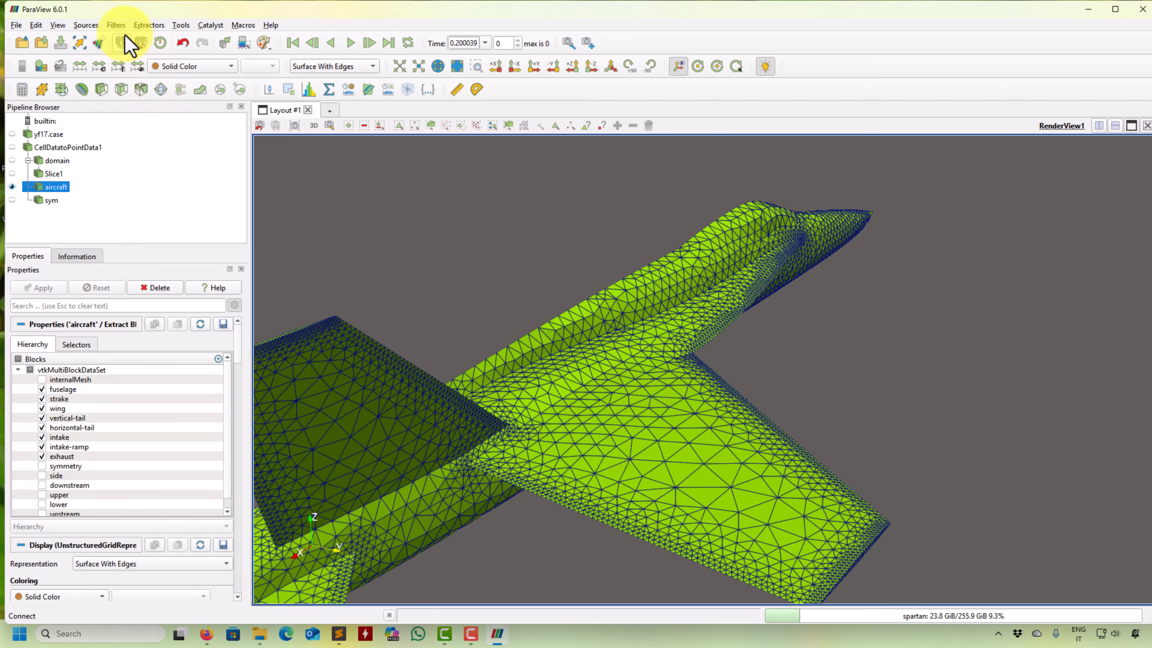
left_click(117, 25)
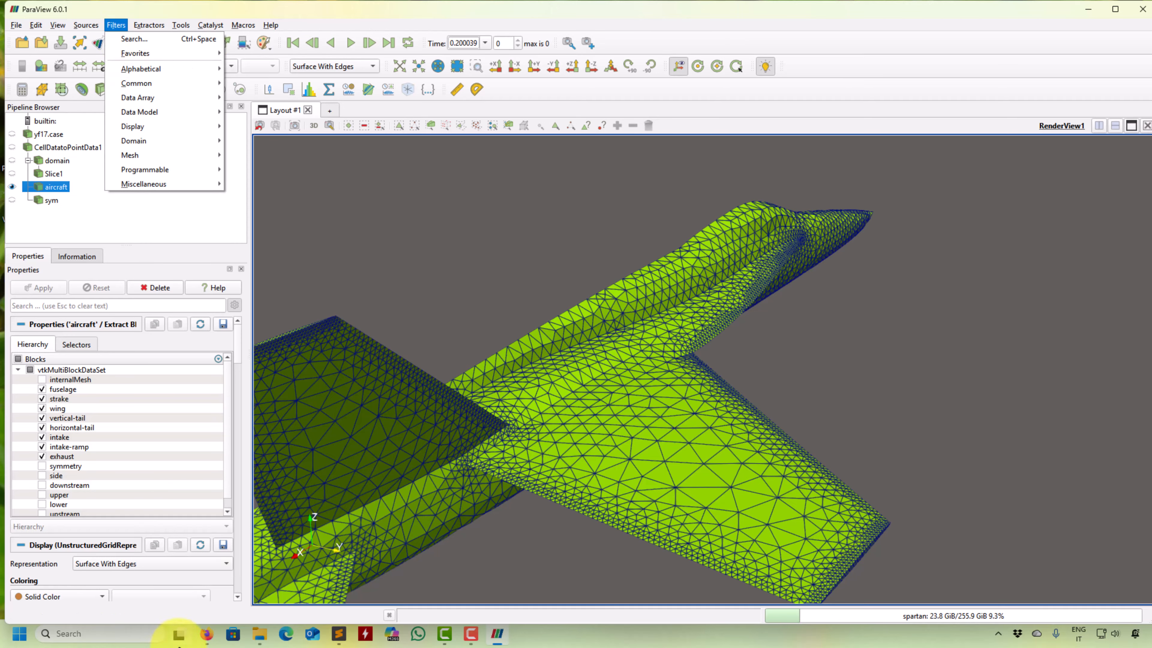
Switch to Firefox and view the ParaView Resources page's developer documentation links, returning to the Python documentation.
left_click(207, 635)
left_click(292, 586)
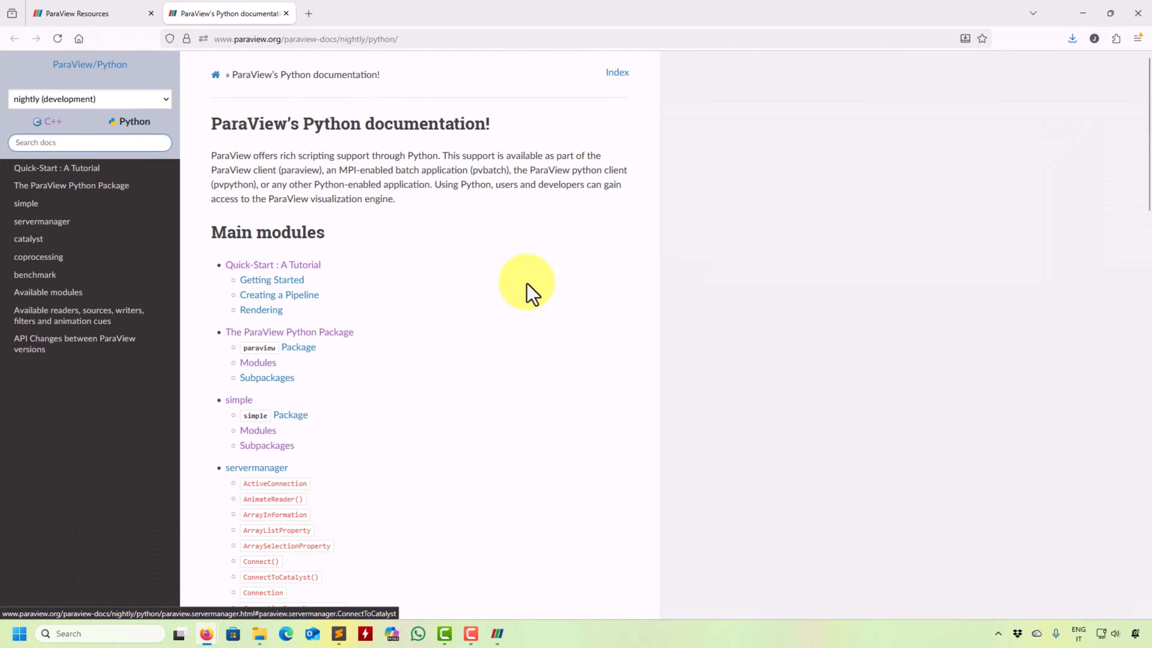
left_click(77, 13)
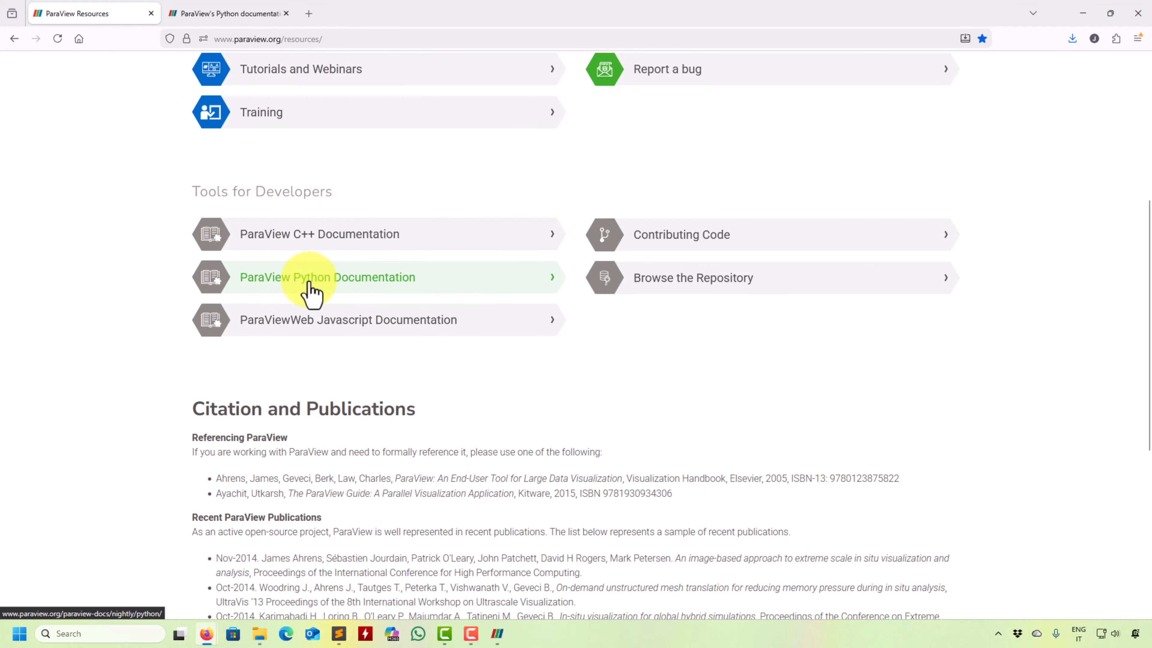
scroll(345, 254, "up", 3)
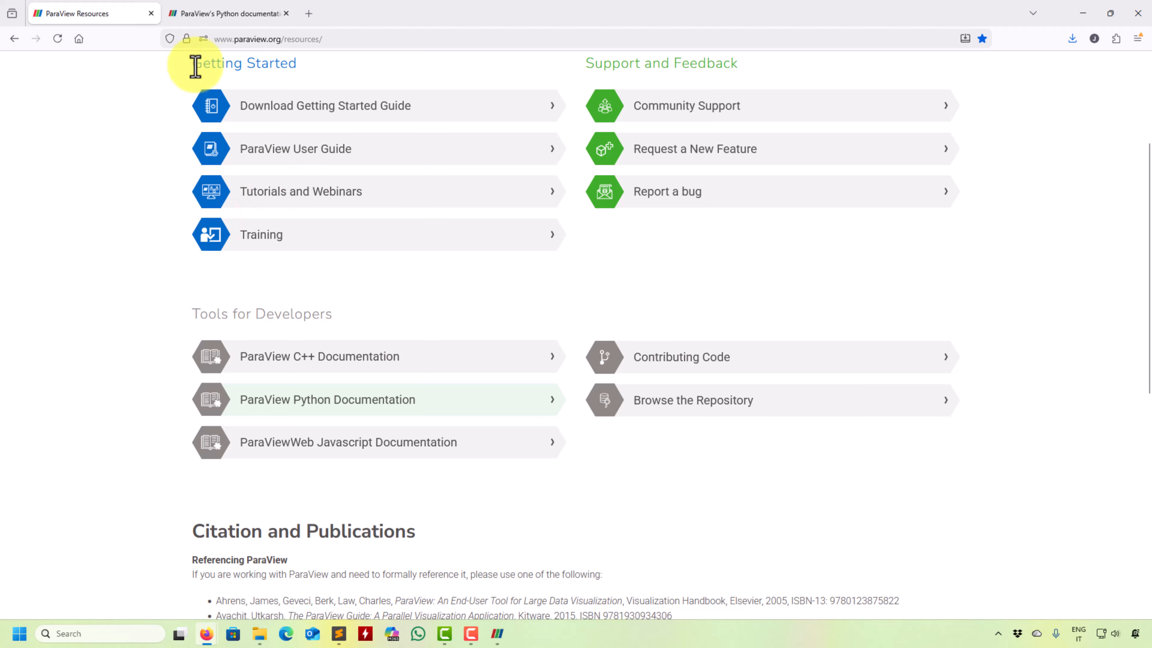
left_click(221, 13)
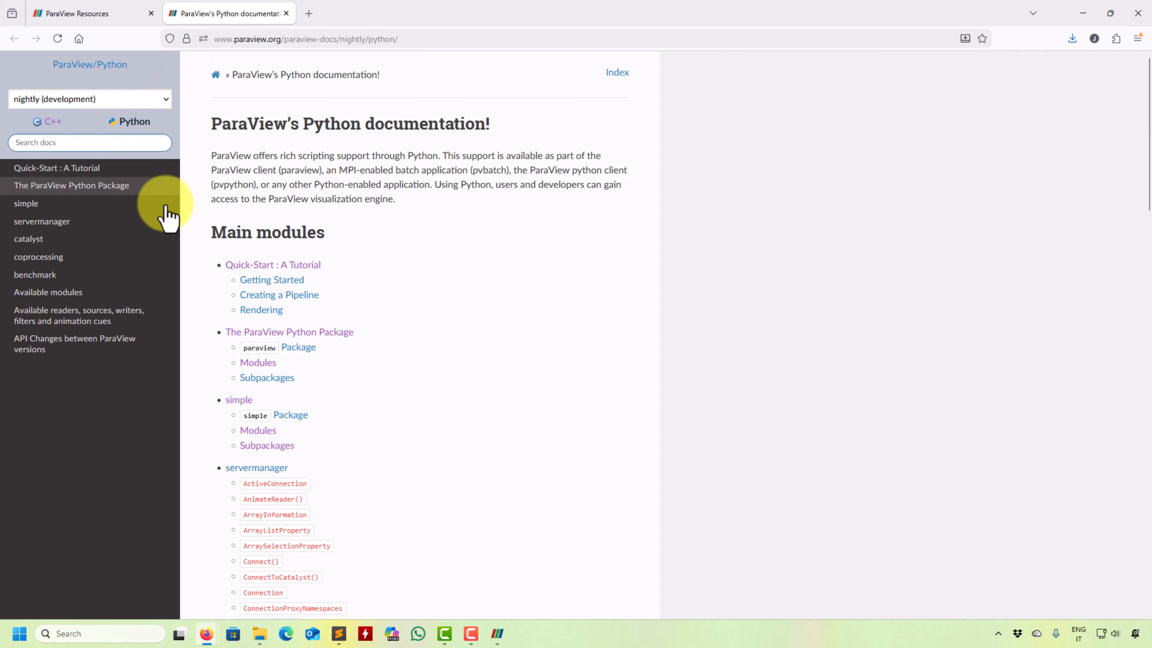
Look through the Python documentation's list of available readers, sources, writers, filters and animation cues, and return to ParaView.
left_click(79, 320)
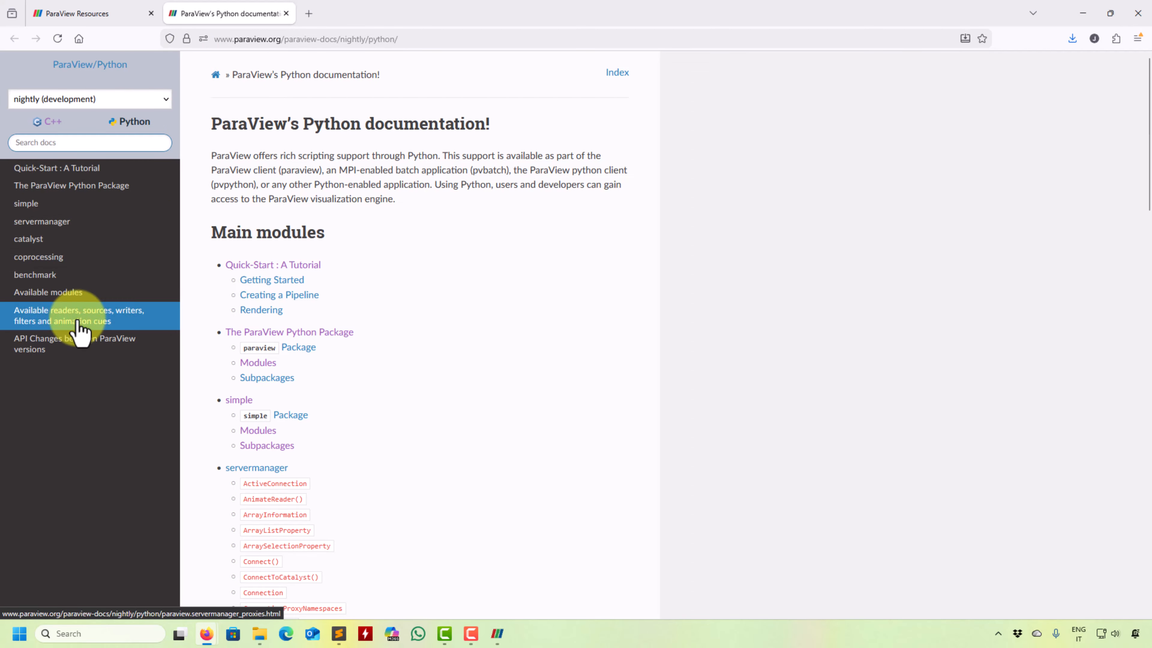
scroll(342, 354, "down", 20)
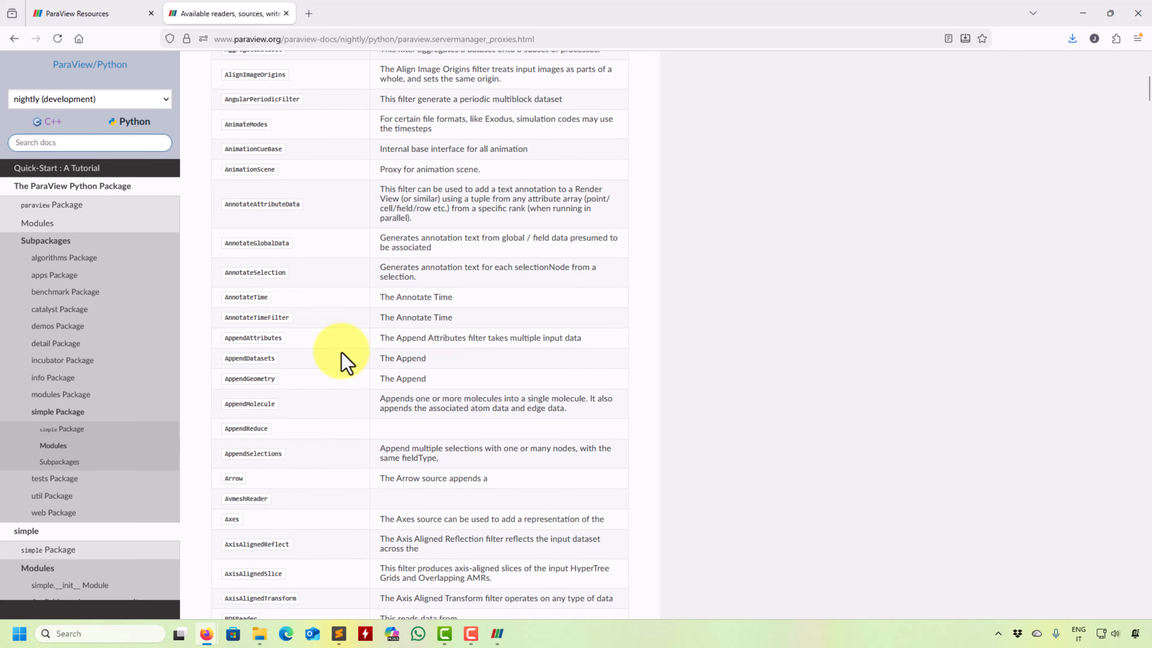
scroll(342, 358, "down", 15)
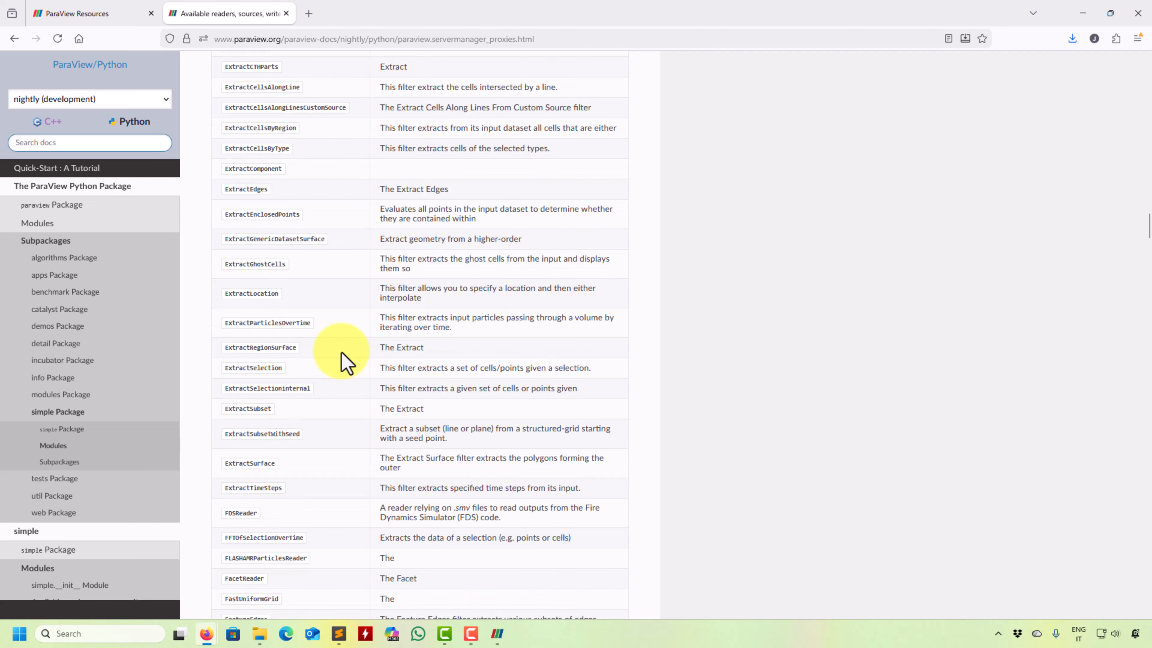
left_click(1083, 13)
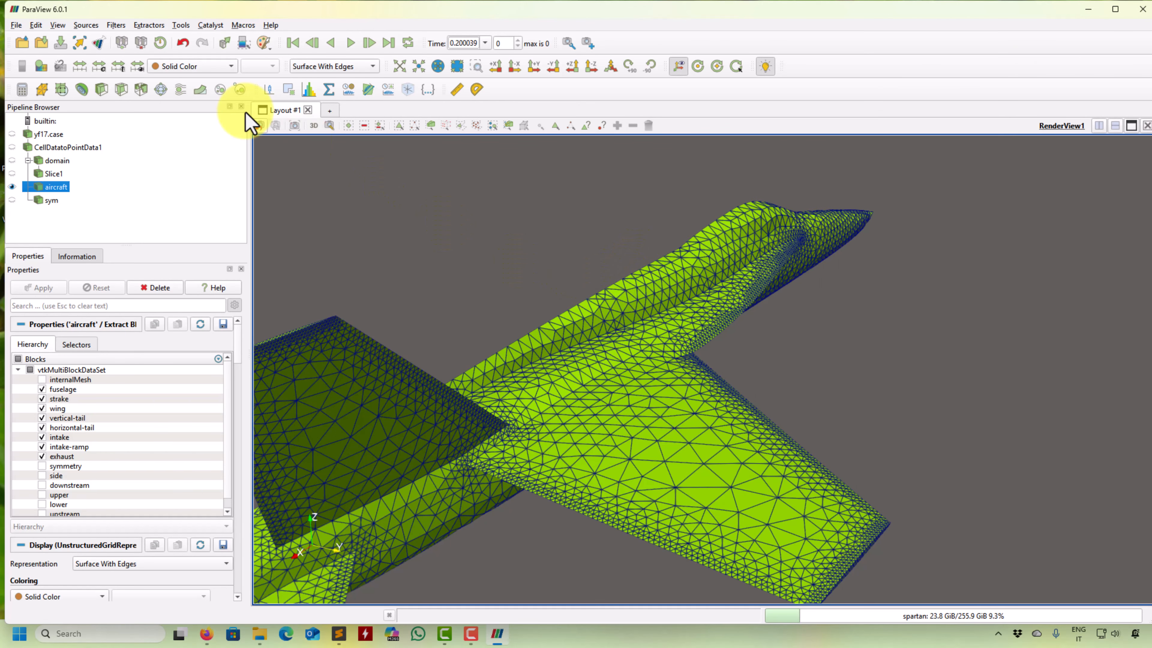
Search the filters for "sub" with the aircraft selected and check the input requirements of Extract Subset and Subdivide.
left_click(116, 24)
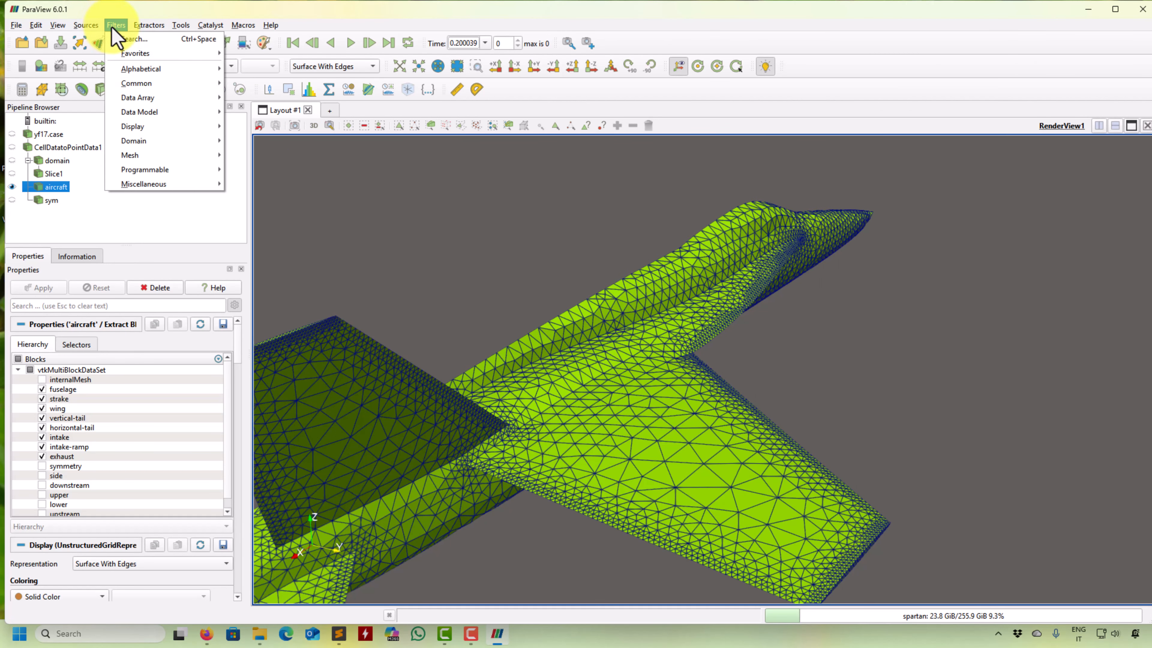
left_click(124, 37)
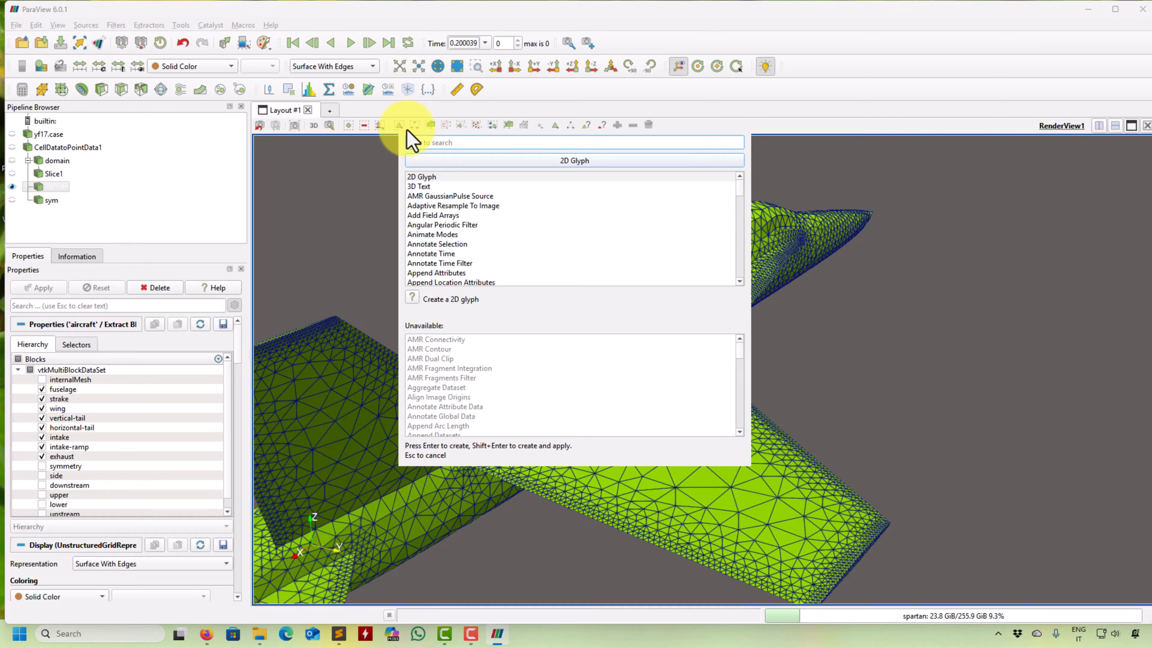
type("sub")
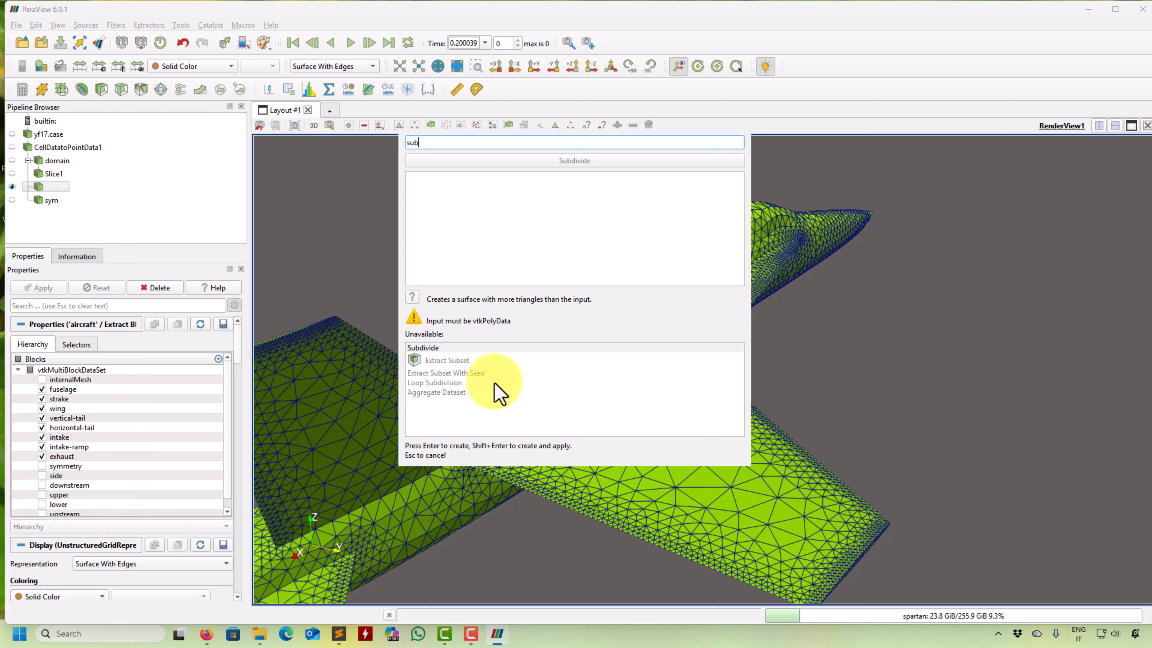
left_click(437, 356)
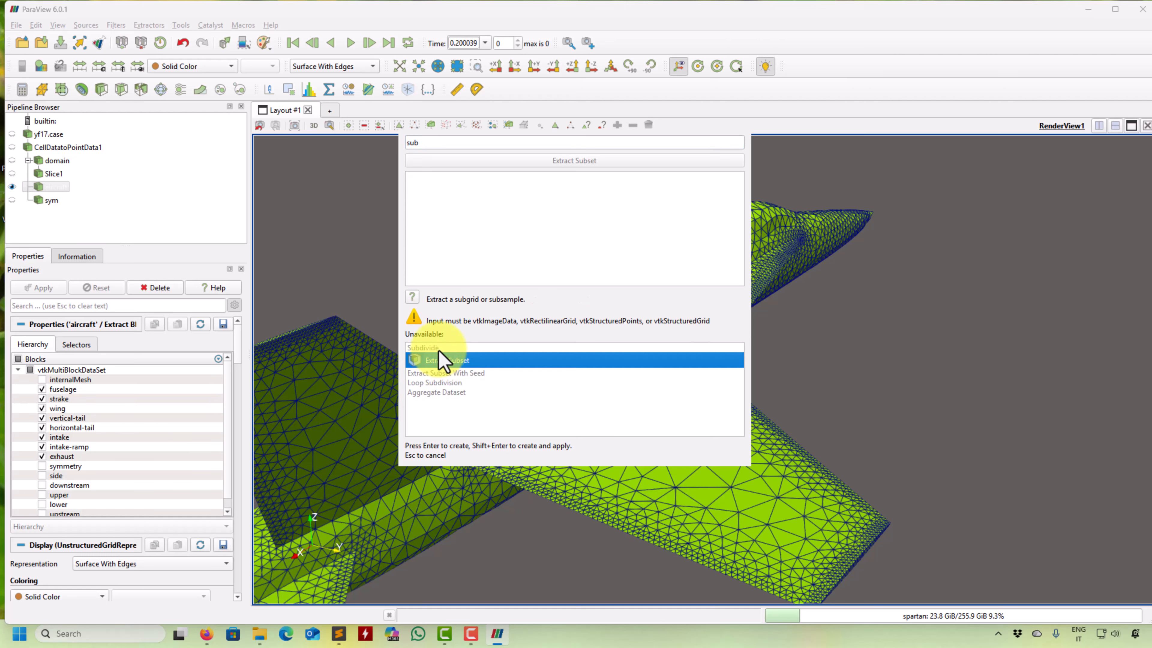
left_click(435, 347)
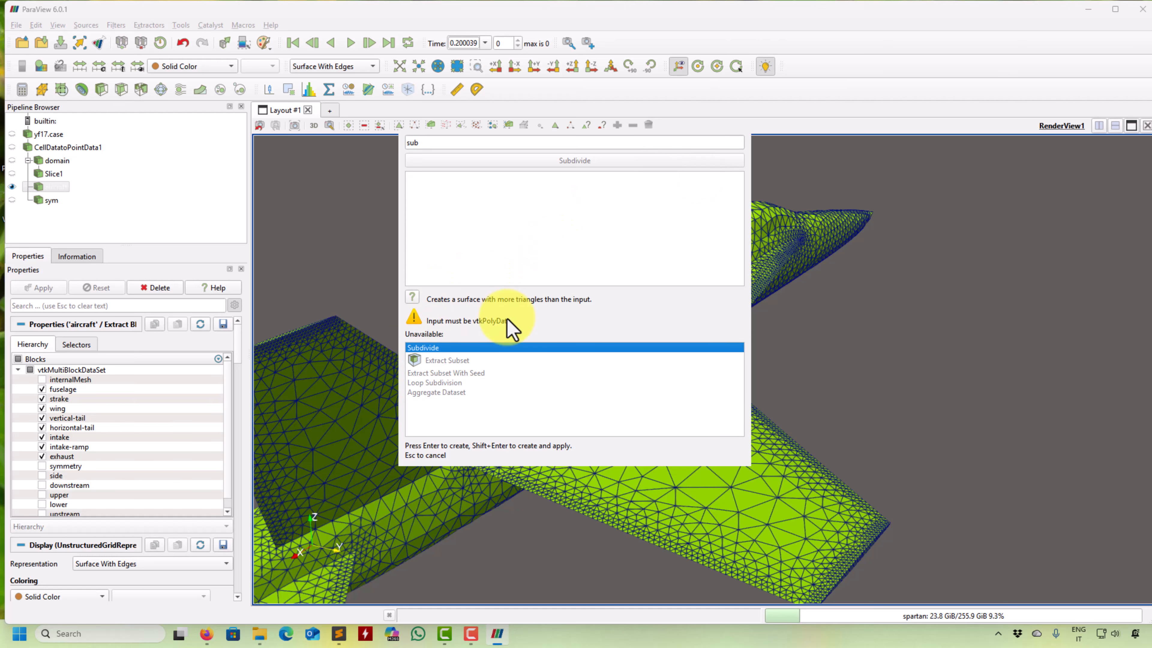
key("Escape")
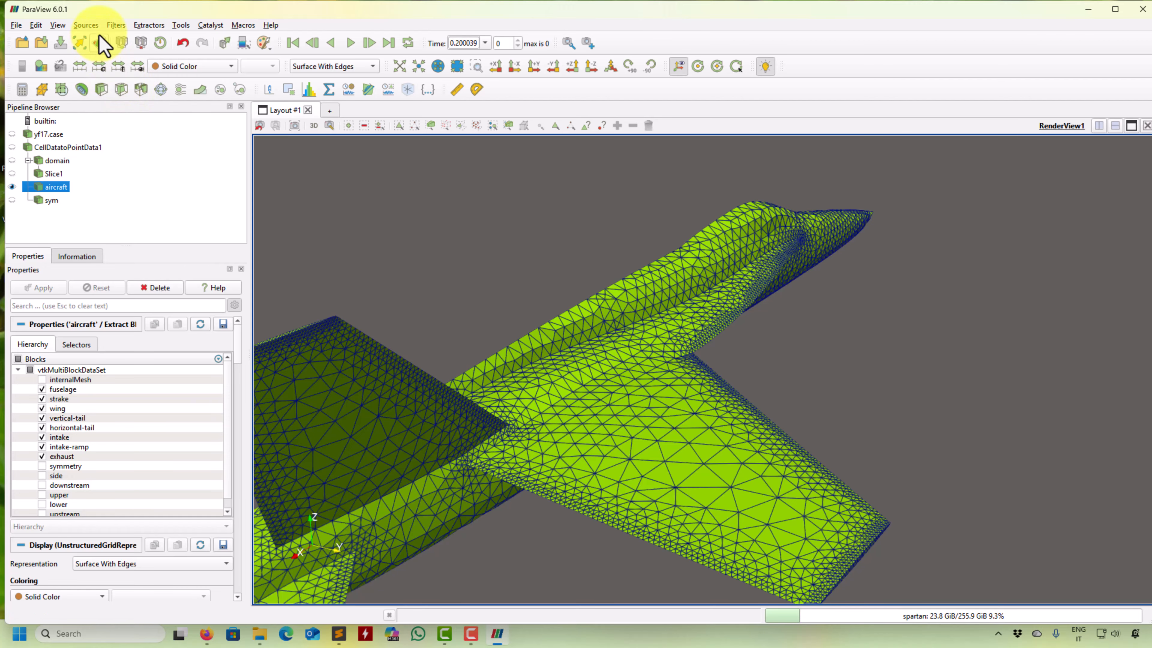
Find the Extract Surface filter by searching "extract s" and apply it to the aircraft block.
left_click(116, 25)
left_click(120, 39)
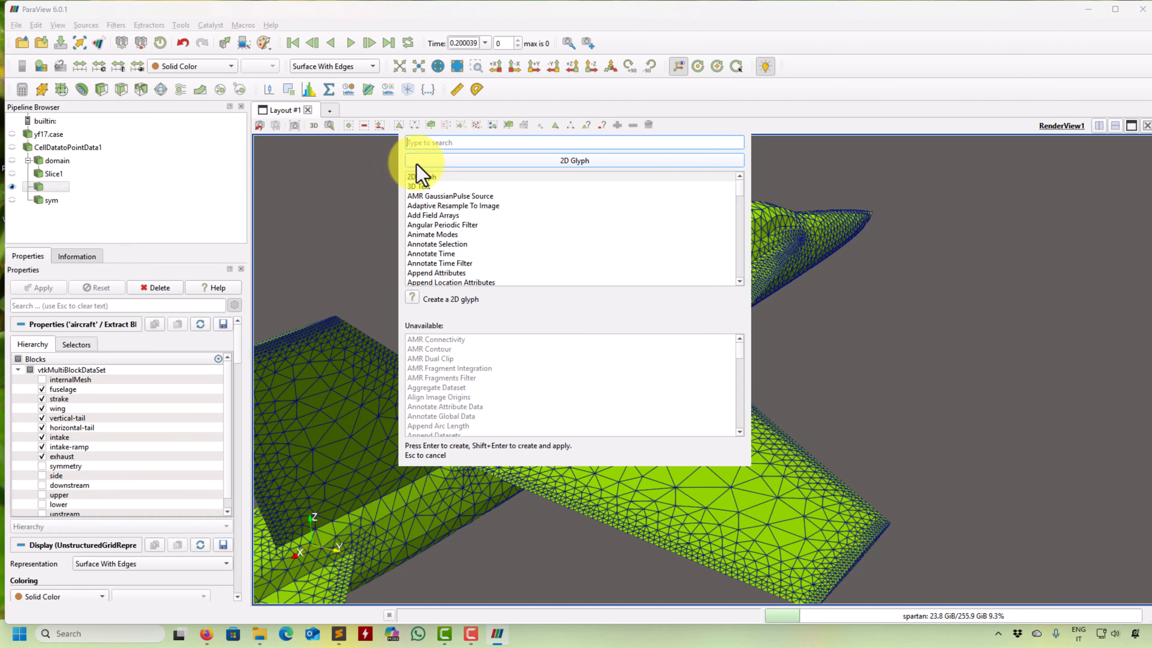
type("extract")
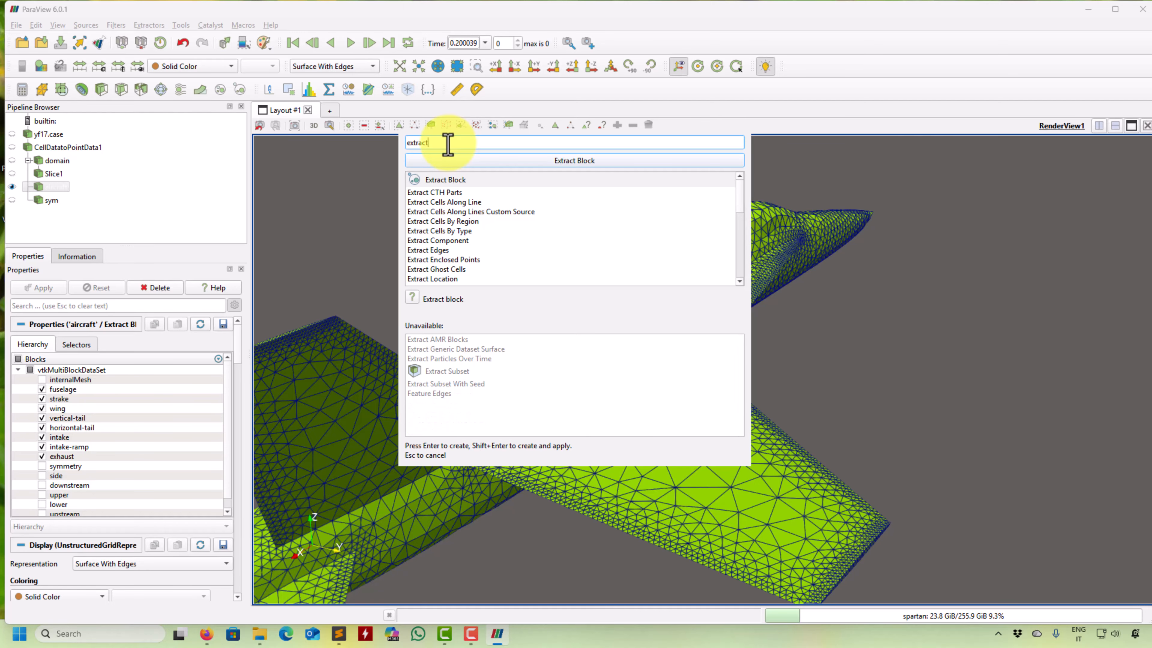
type(" s")
double_click(435, 190)
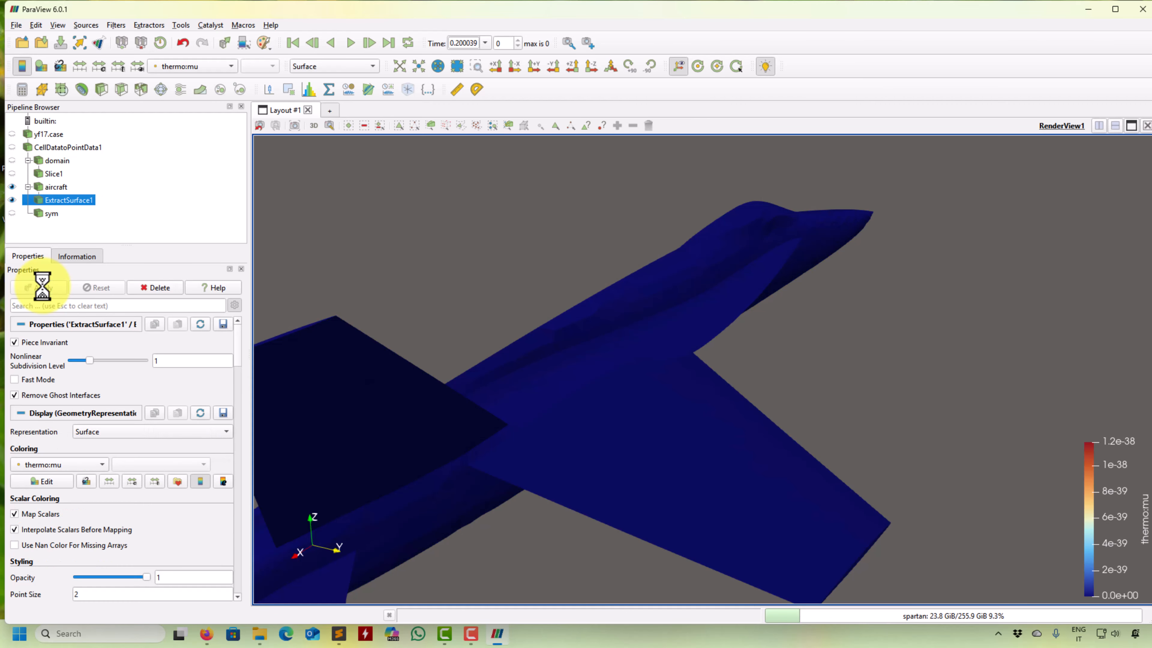
Display the extracted aircraft surface in Solid Color with the Surface With Edges representation.
left_click(211, 66)
left_click(186, 8)
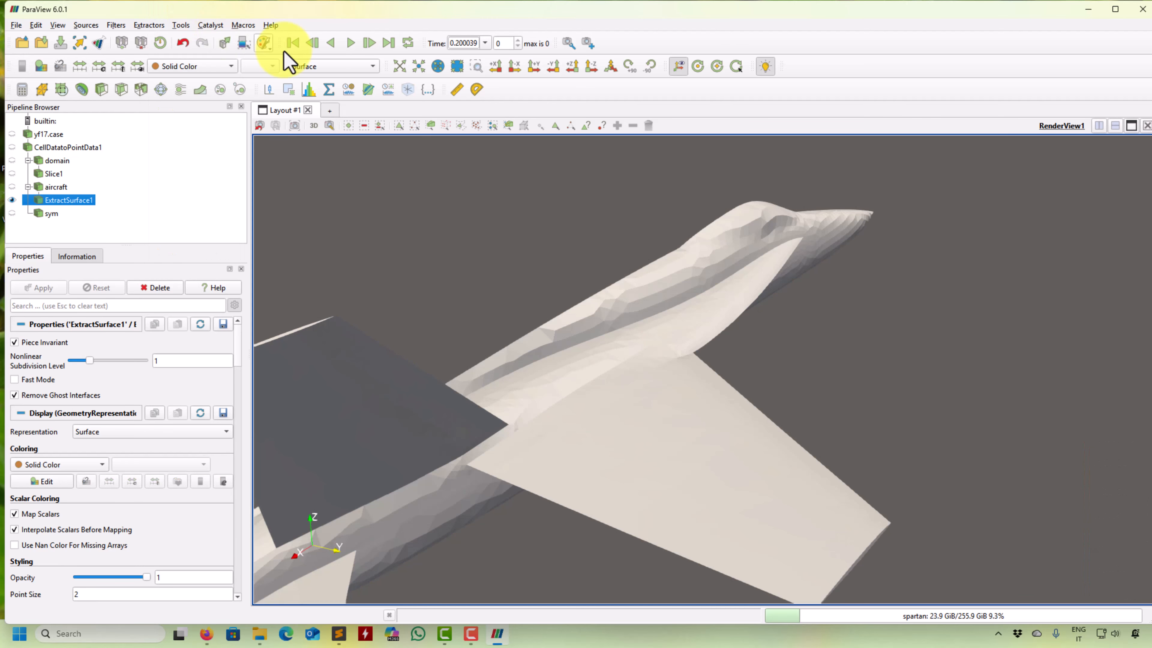
left_click(329, 66)
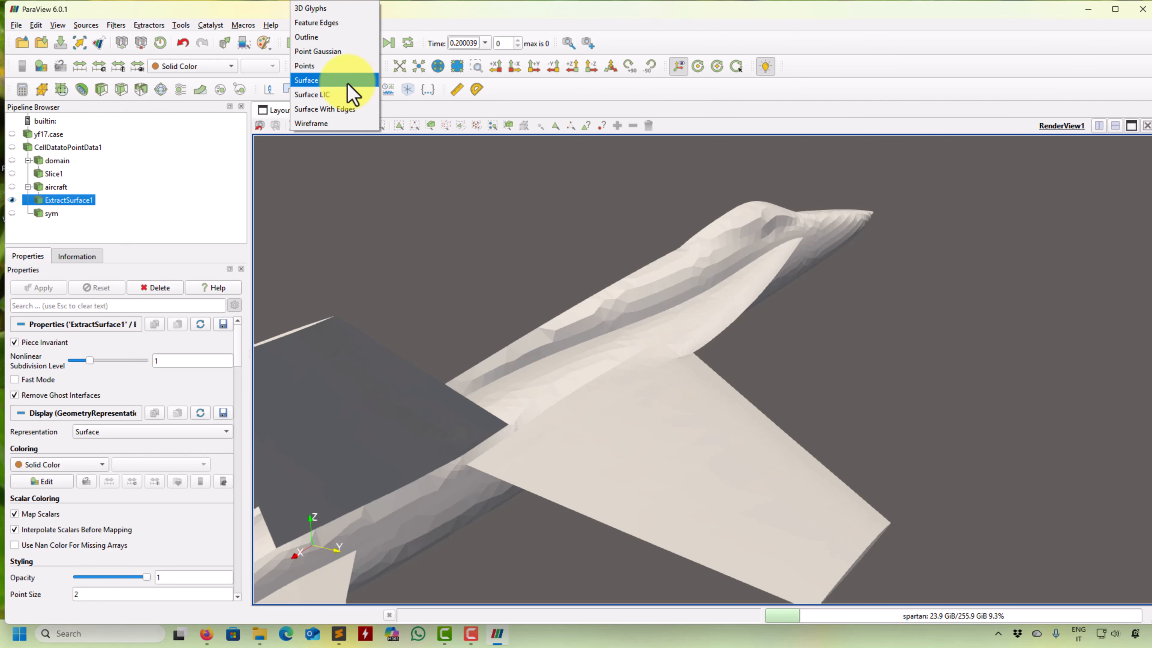
left_click(345, 109)
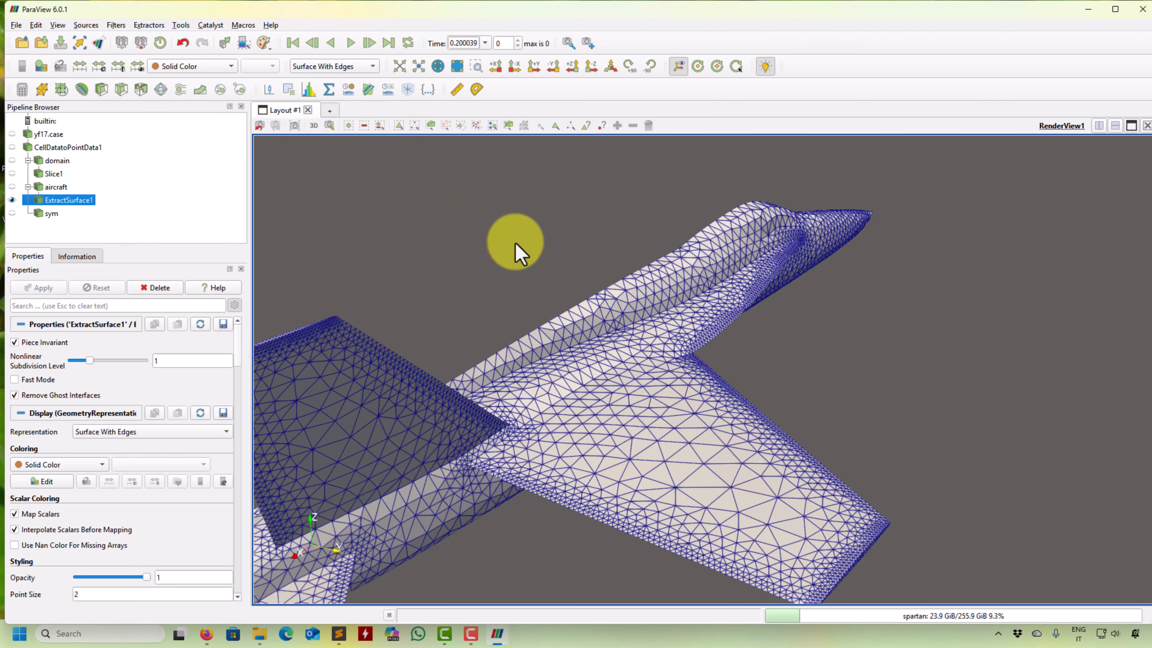
Search the filters for "sub" with the extracted surface selected and highlight Loop Subdivision.
left_click(118, 25)
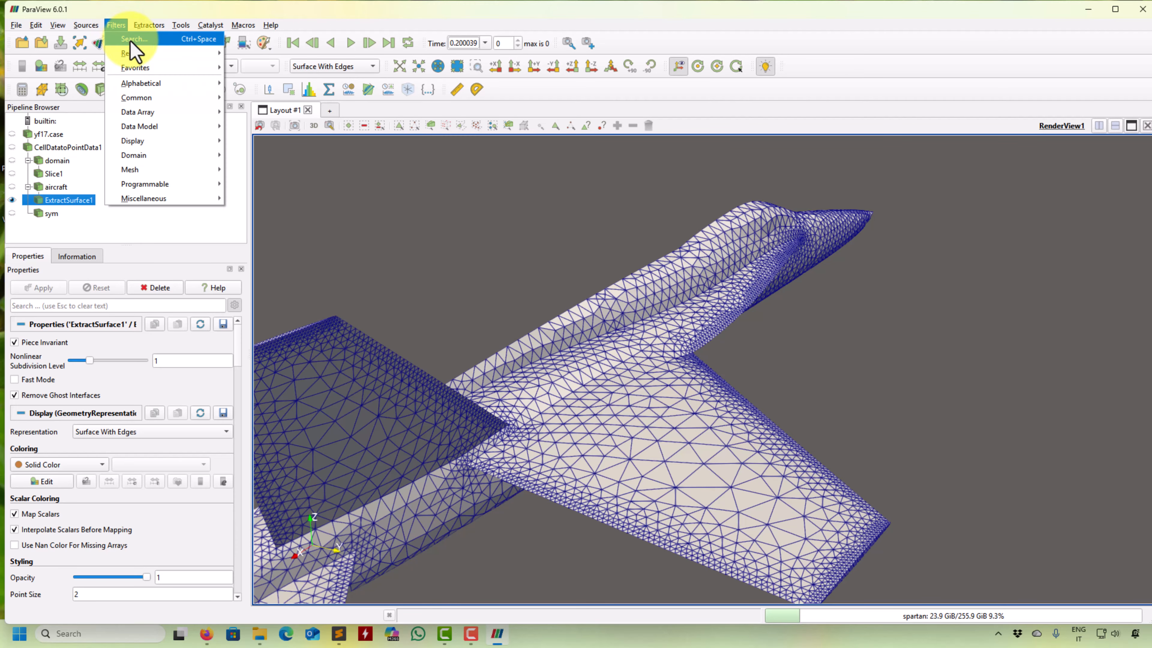
left_click(132, 40)
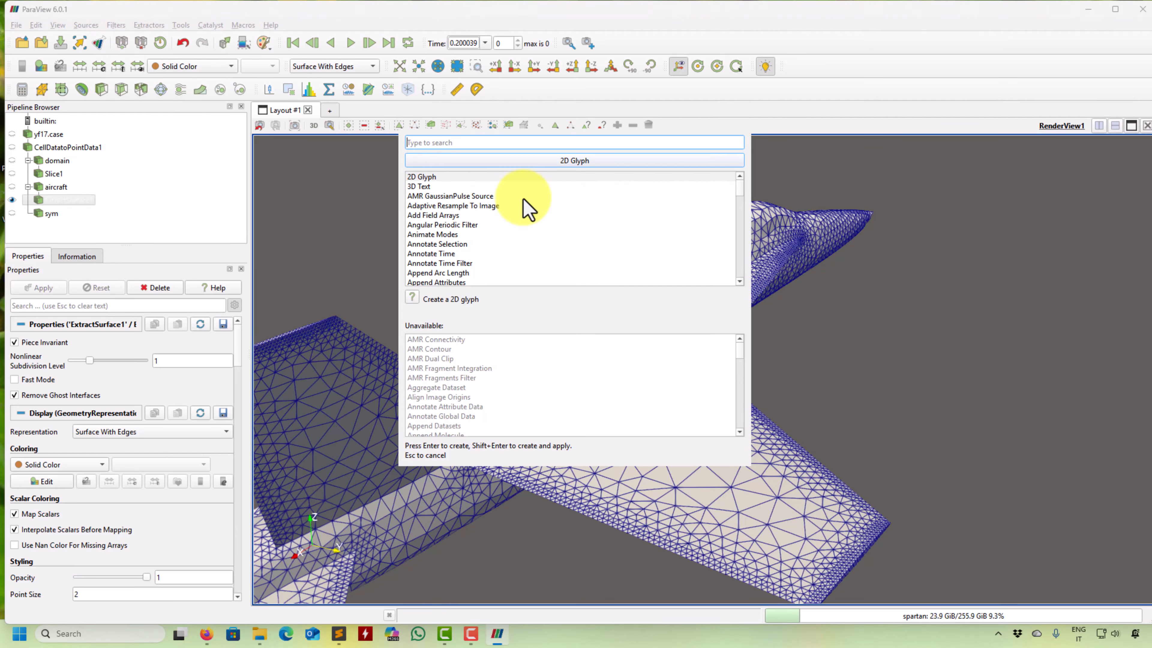
type("sub")
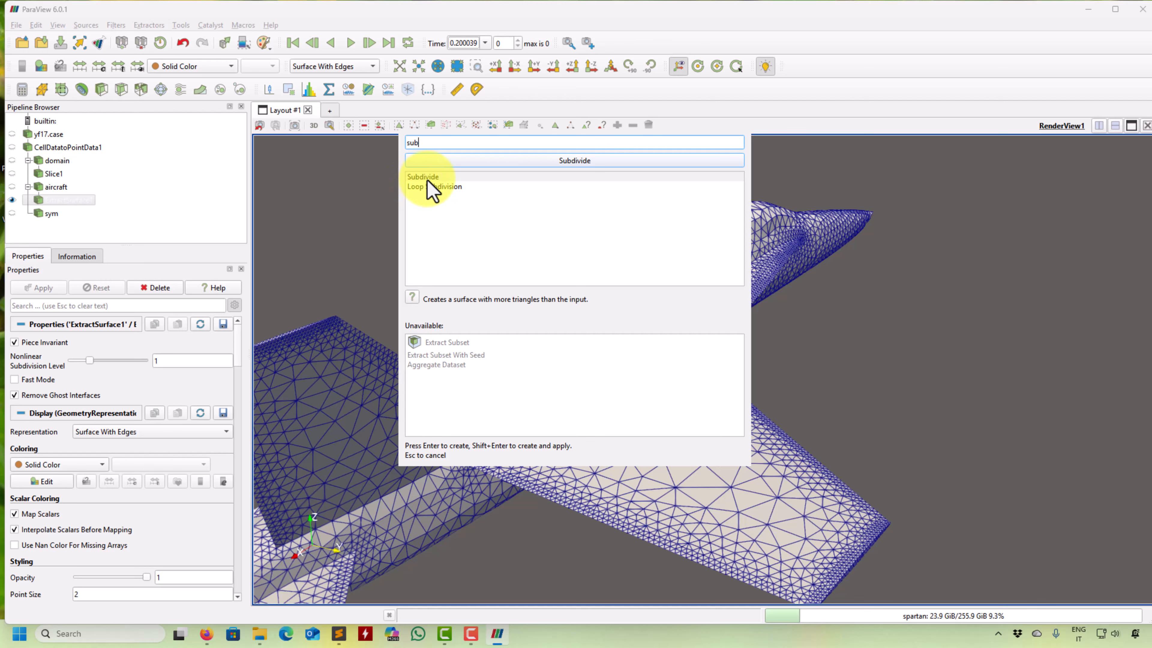
left_click(435, 187)
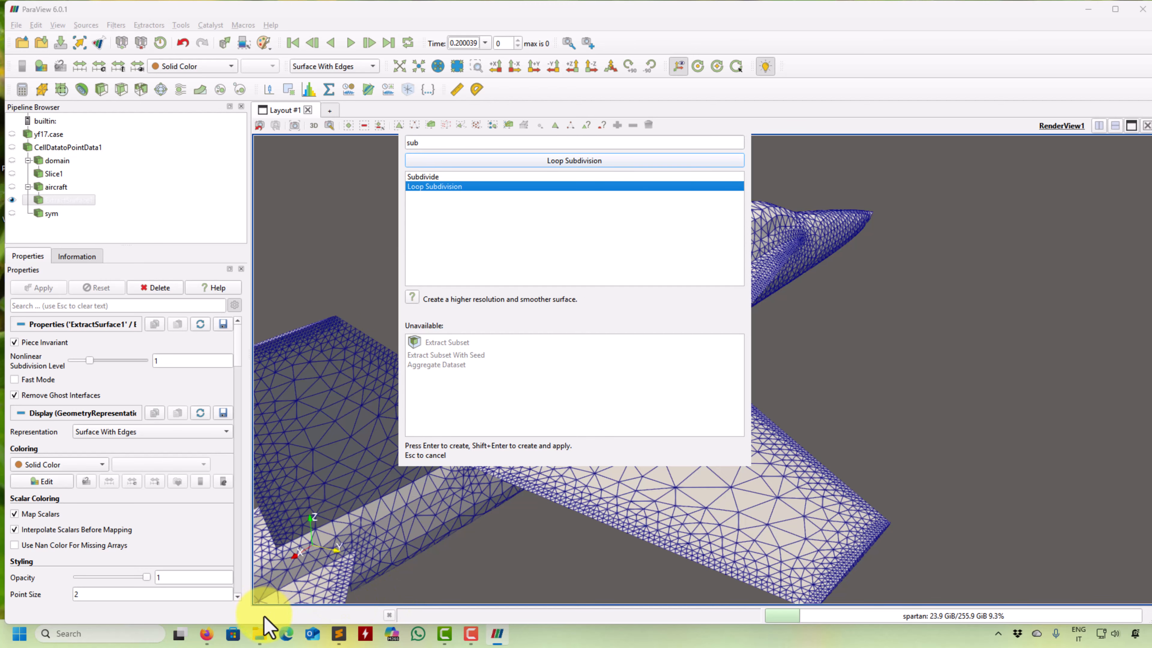
Switch to Firefox, read the LoopSubdivision filter's description in the Python documentation, and return to ParaView.
mouse_move(207, 633)
left_click(283, 590)
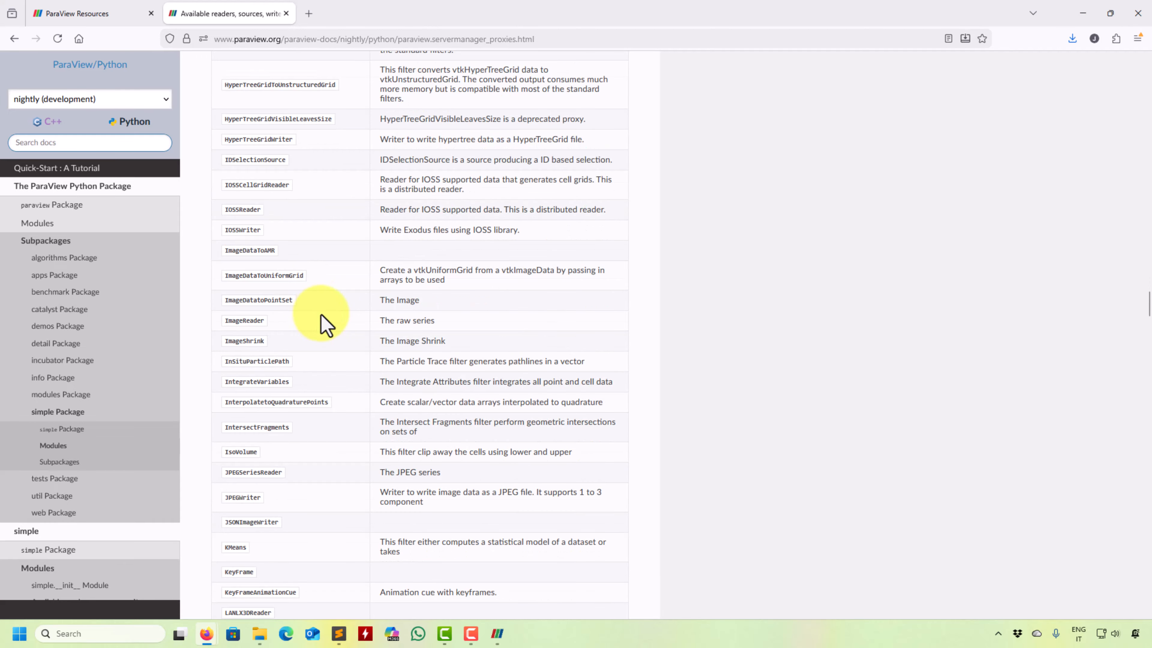
scroll(321, 316, "down", 8)
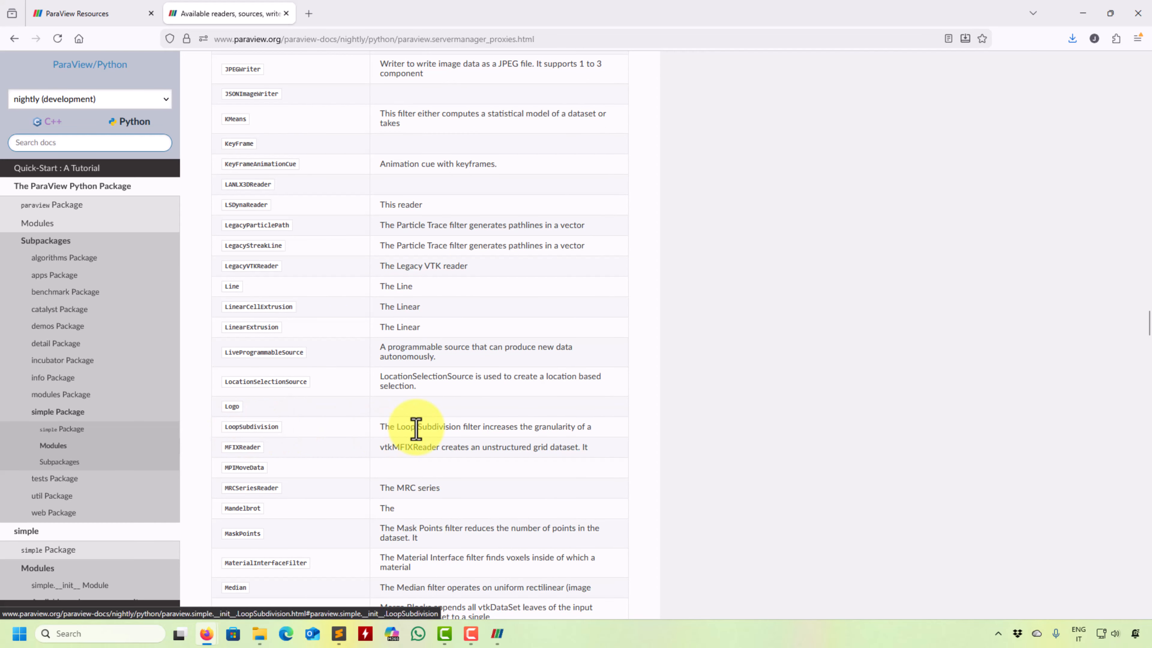
left_click(257, 428)
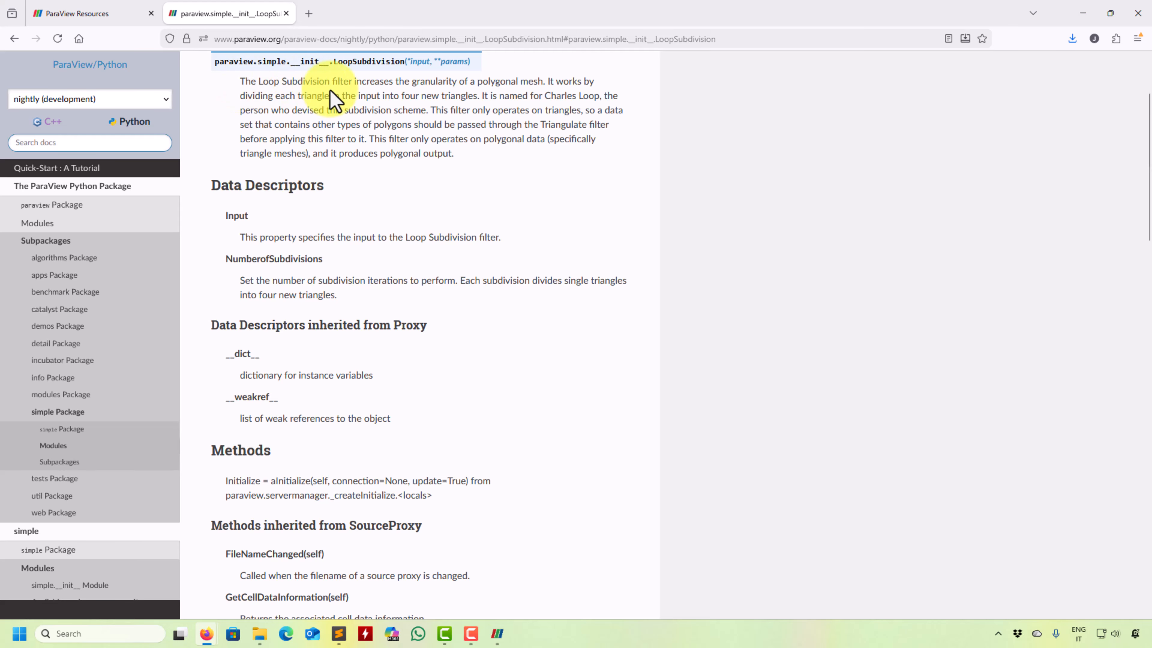
triple_click(591, 95)
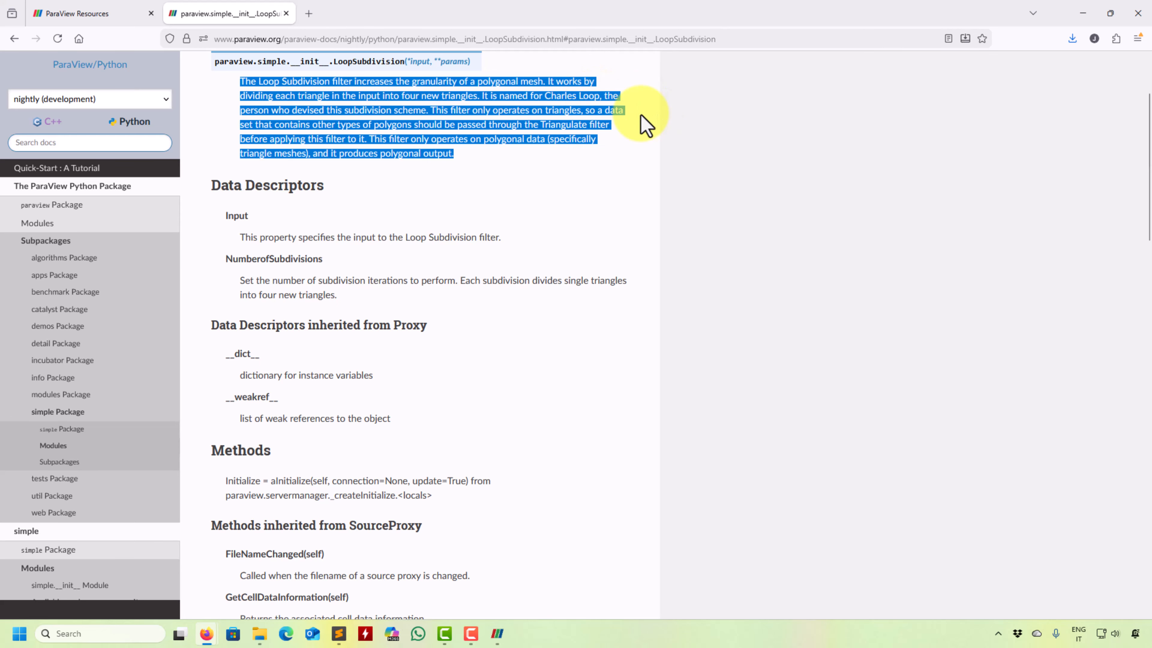
left_click(1089, 11)
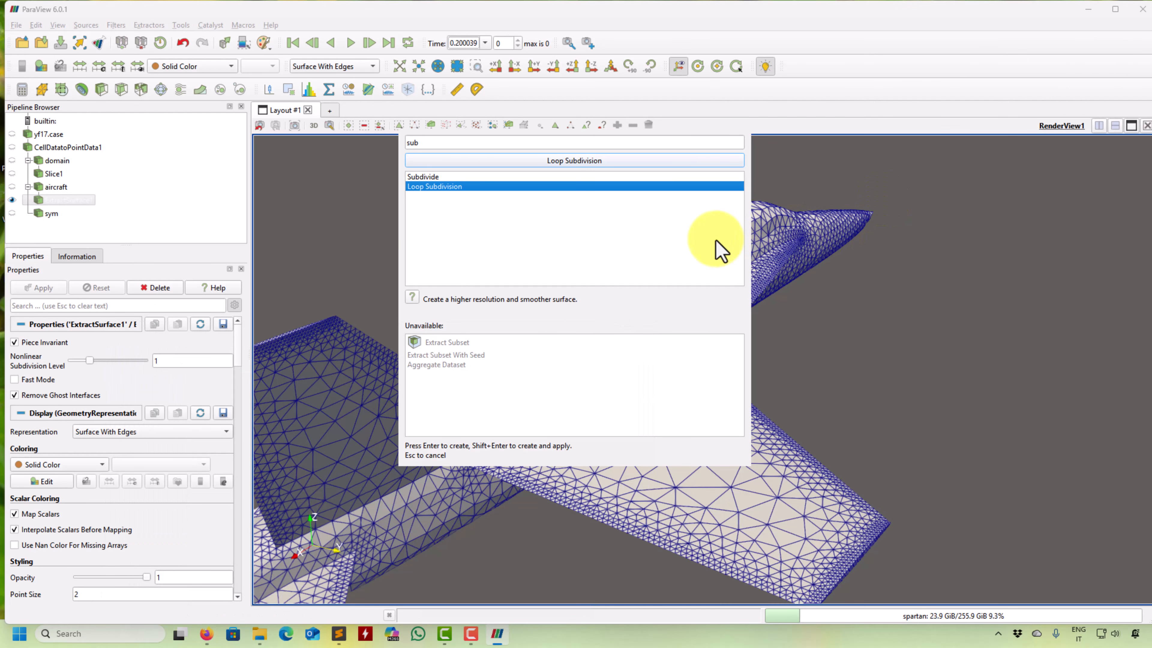
Apply the Subdivide filter to the extracted aircraft surface with 2 subdivisions.
left_click(437, 177)
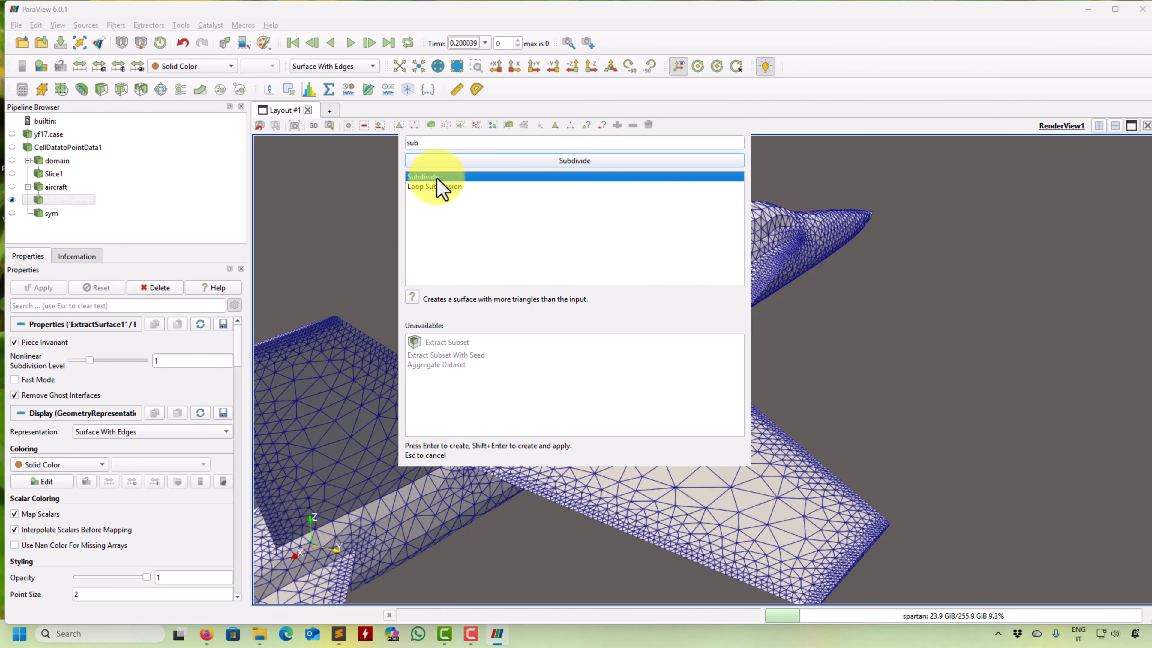
left_click(483, 162)
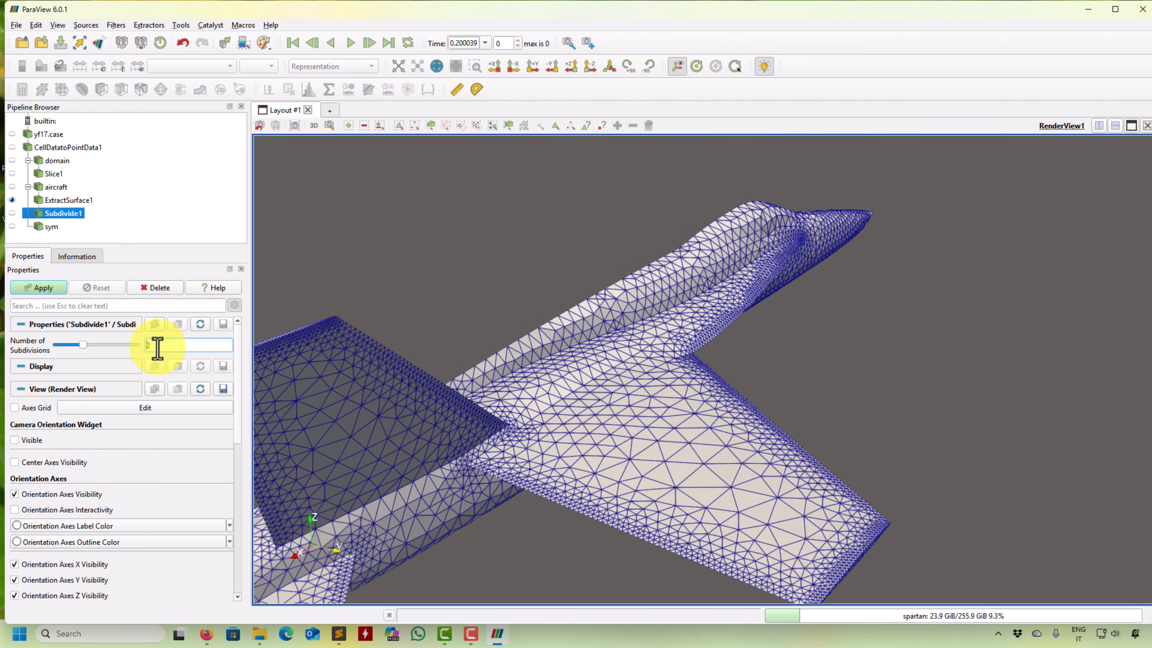
left_click(32, 286)
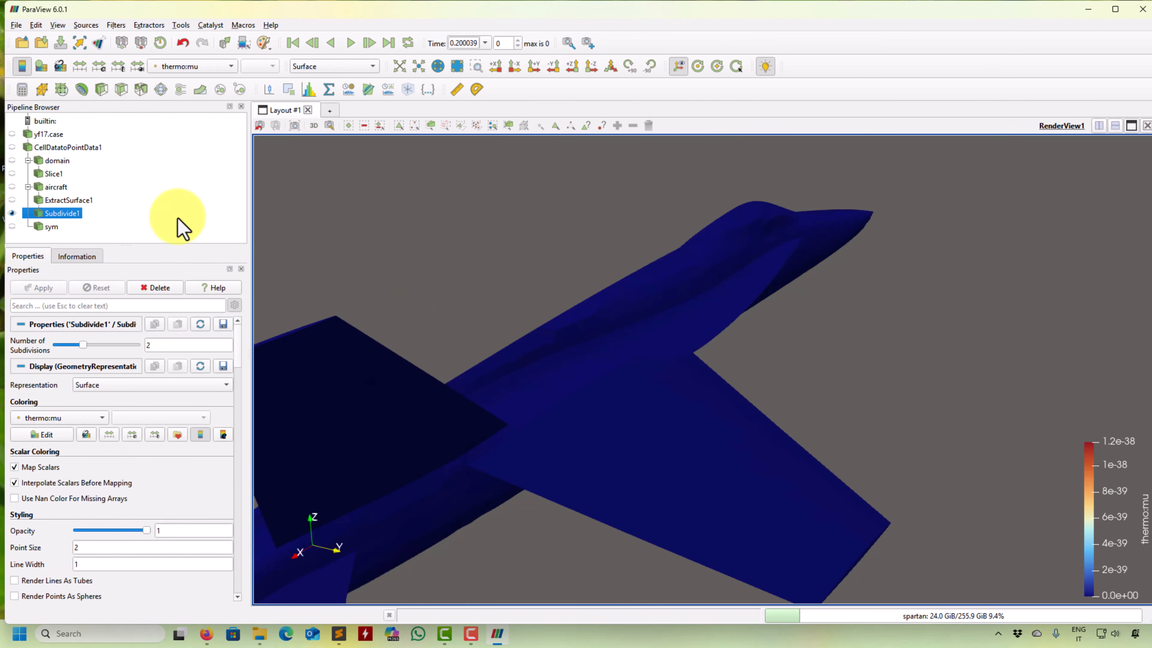
Display the subdivided aircraft surface in Solid Color with the Surface With Edges representation.
left_click(341, 68)
left_click(345, 110)
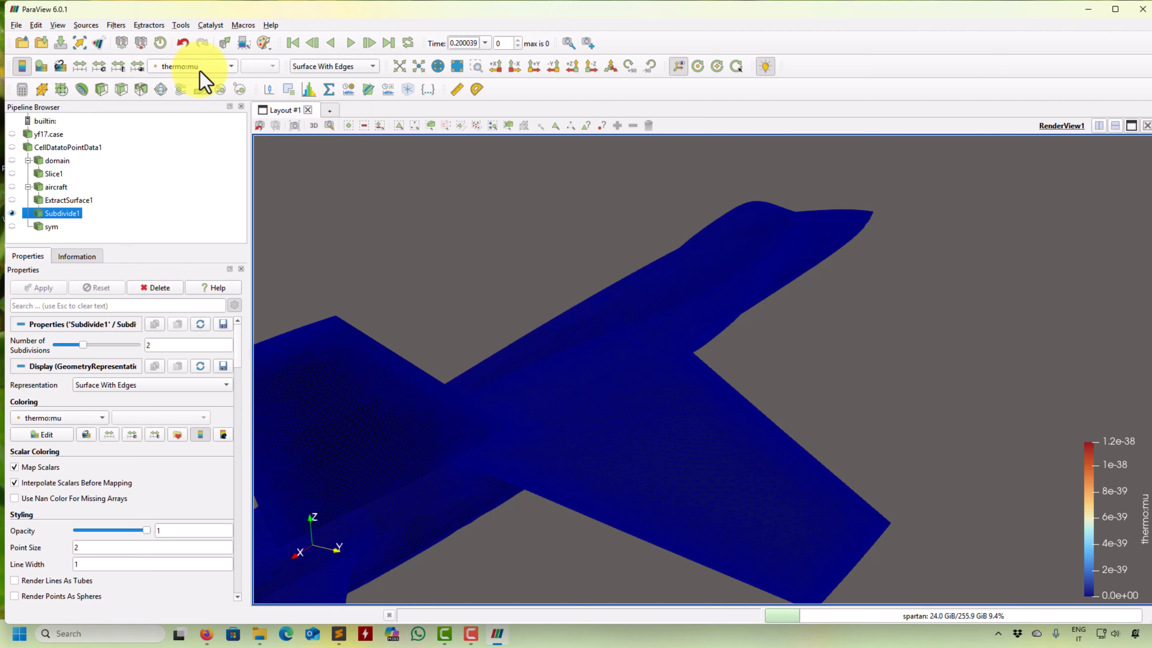
left_click(200, 69)
left_click(200, 23)
left_click_drag(663, 329, 624, 410)
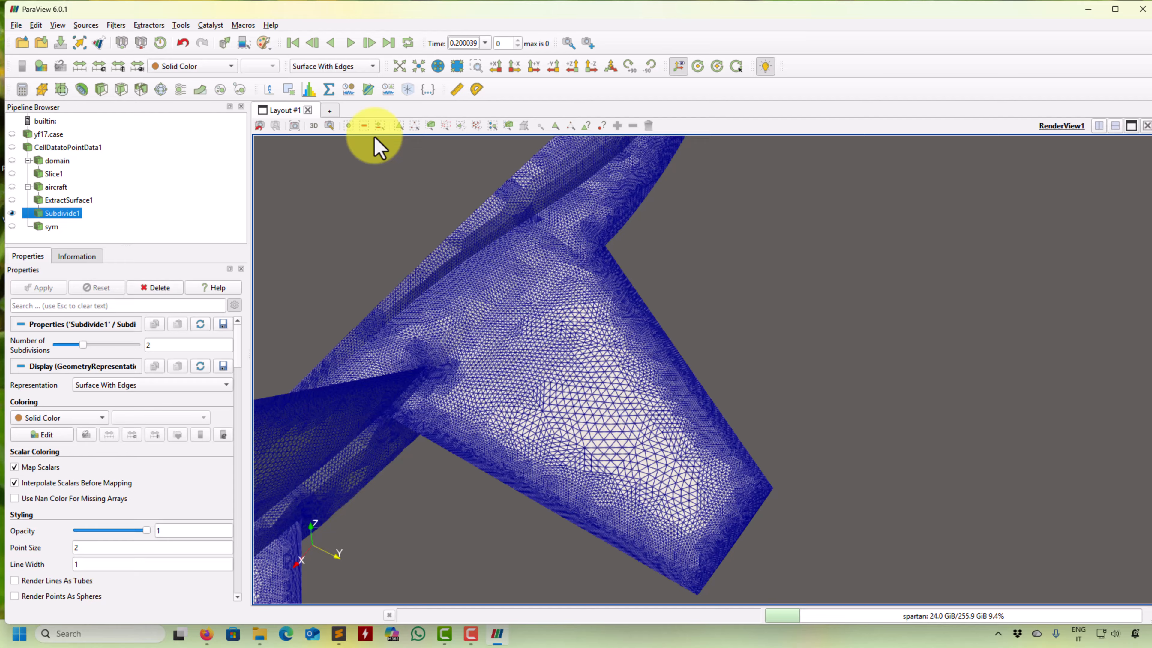
Hide the subdivided surface and show the extracted aircraft surface in its place, centred on the wing.
left_click(12, 213)
left_click(12, 200)
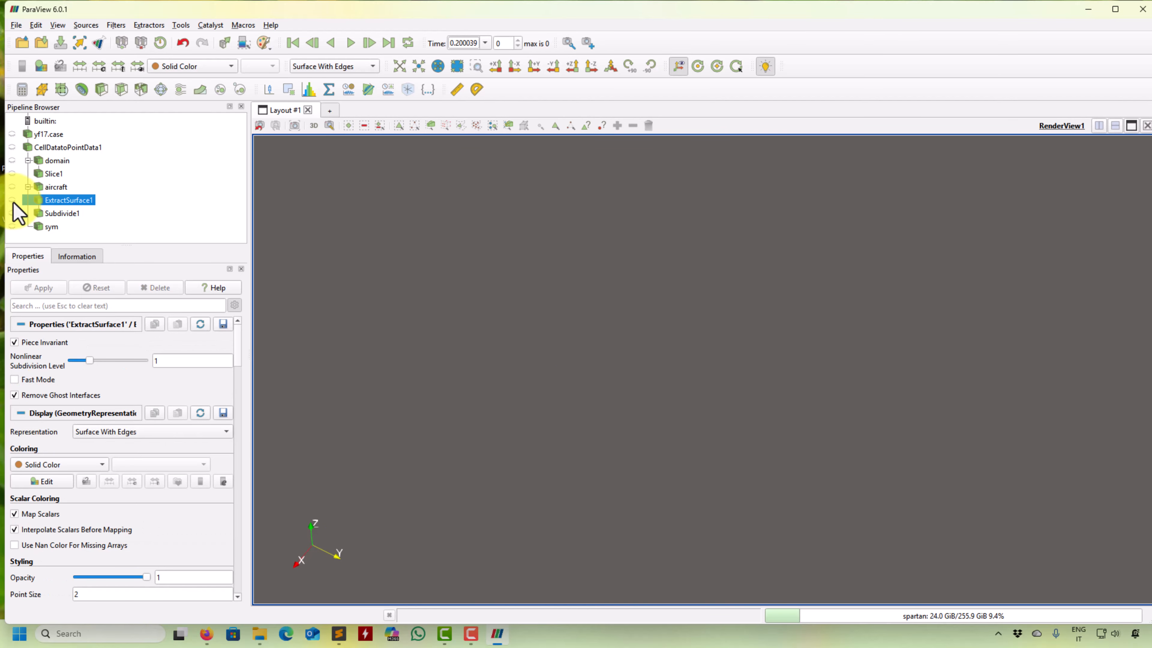
scroll(655, 381, "up", 5)
middle_click_drag(589, 423, 589, 386)
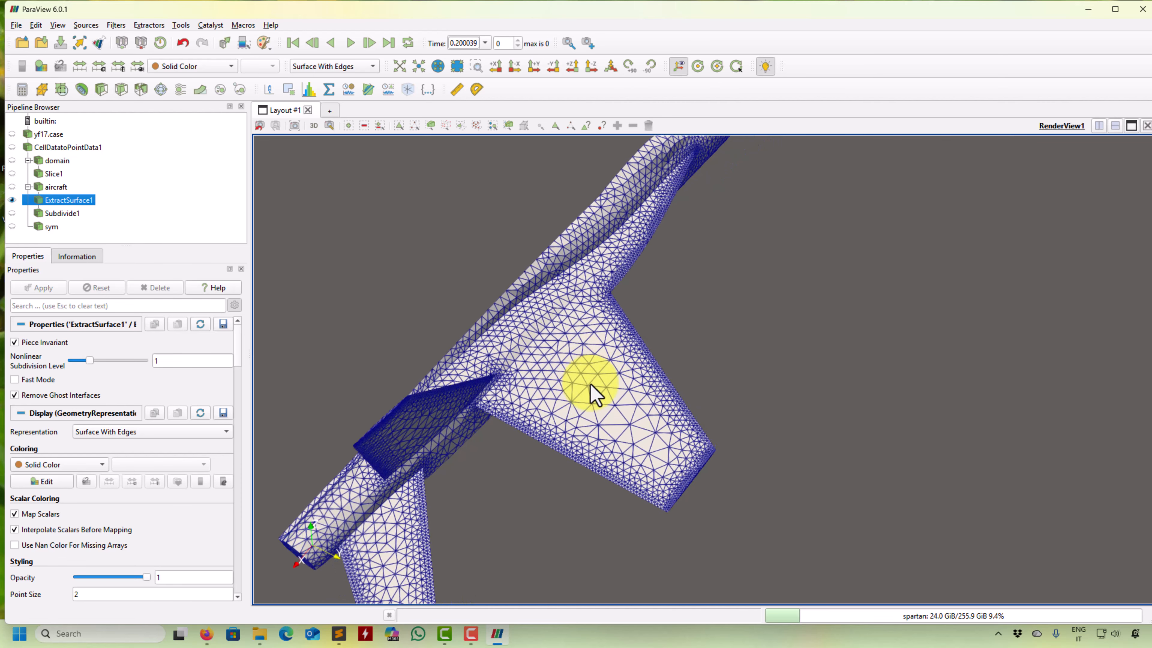
scroll(589, 385, "up", 1)
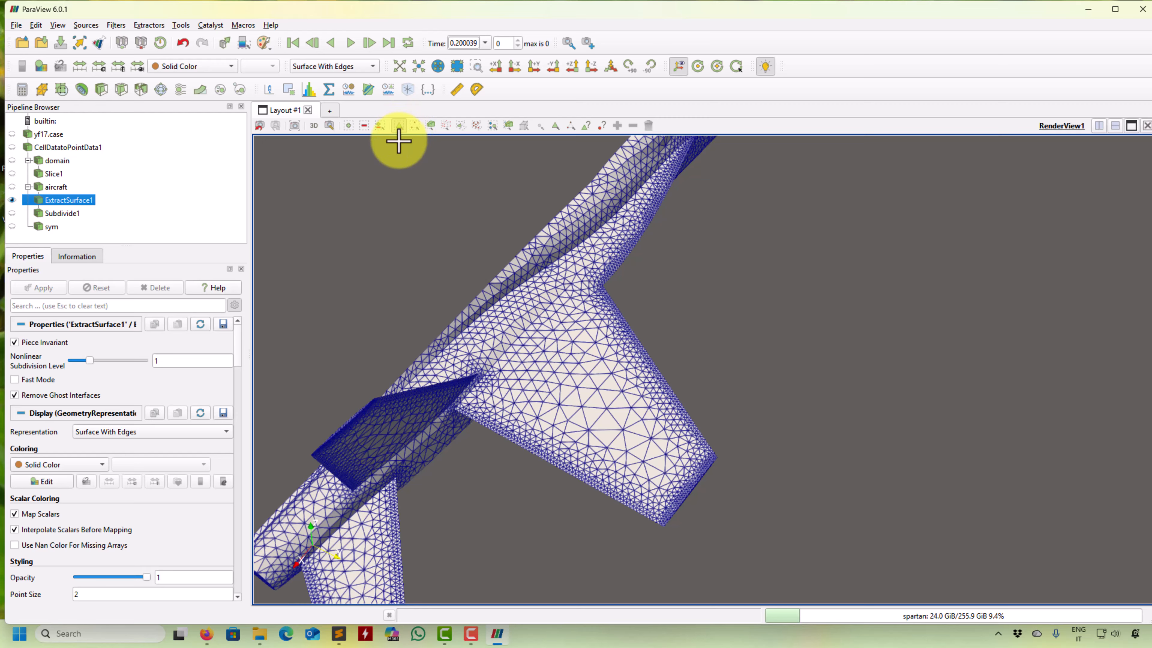
Select a patch of triangles in the middle of the wing and apply the Extract Selection filter to it.
left_click(590, 404)
left_click(399, 125)
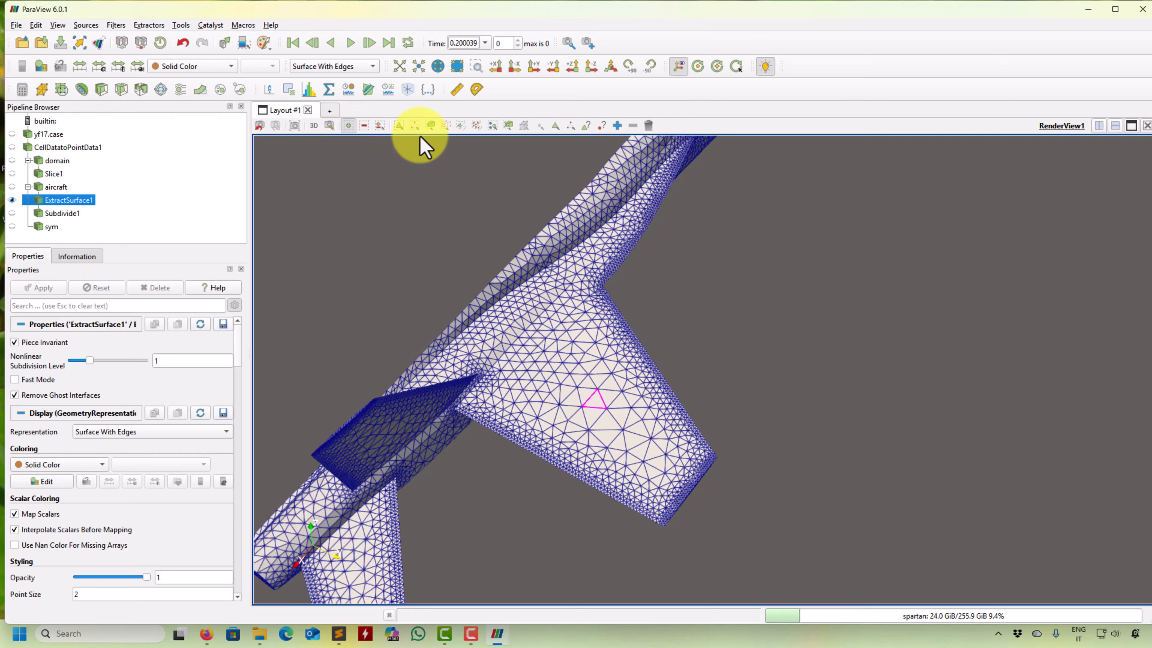
left_click_drag(551, 361, 635, 448)
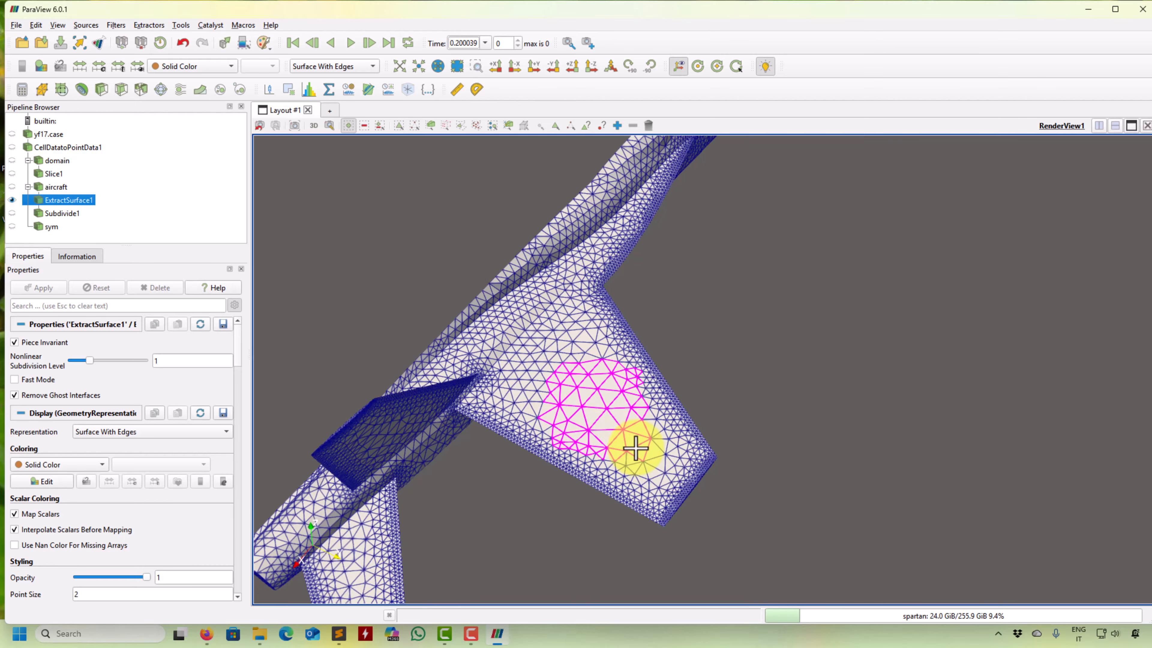
left_click(289, 90)
left_click(47, 289)
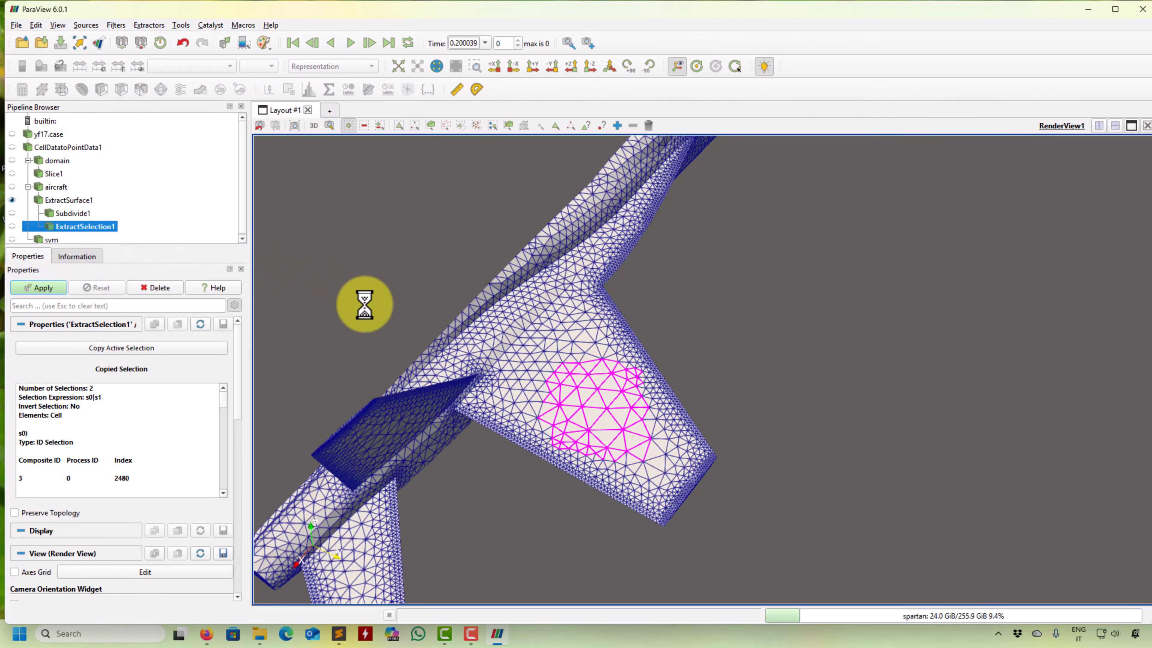
Display the extracted wing patch in Solid Color with the Surface With Edges representation.
left_click(313, 67)
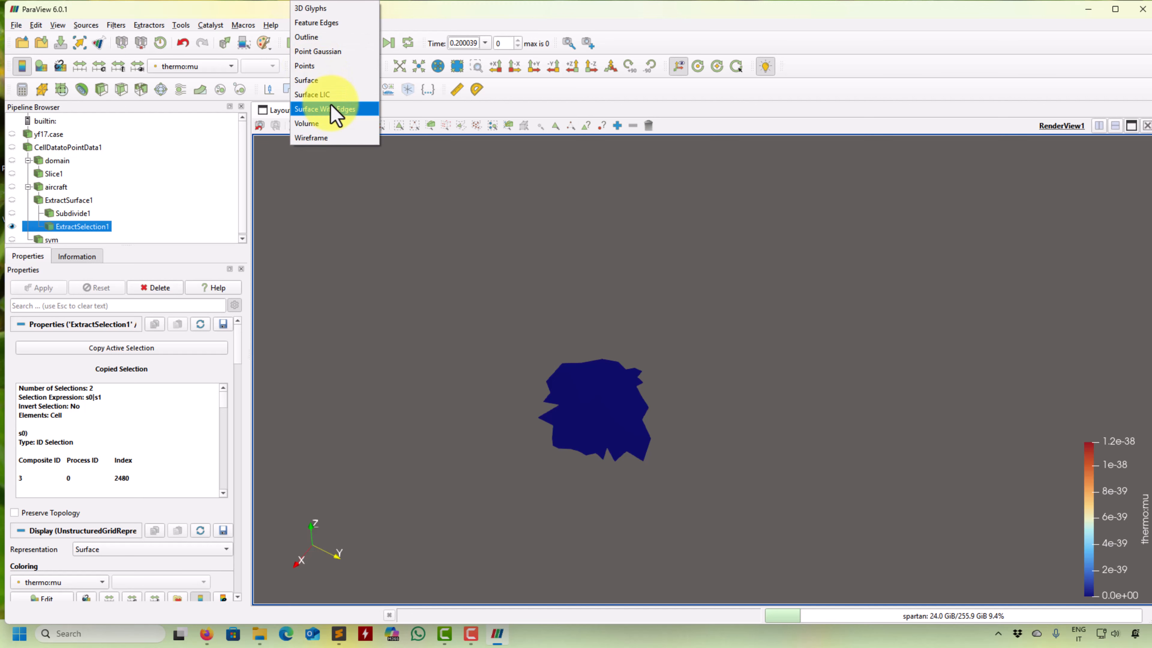
left_click(333, 111)
left_click(230, 66)
left_click(213, 10)
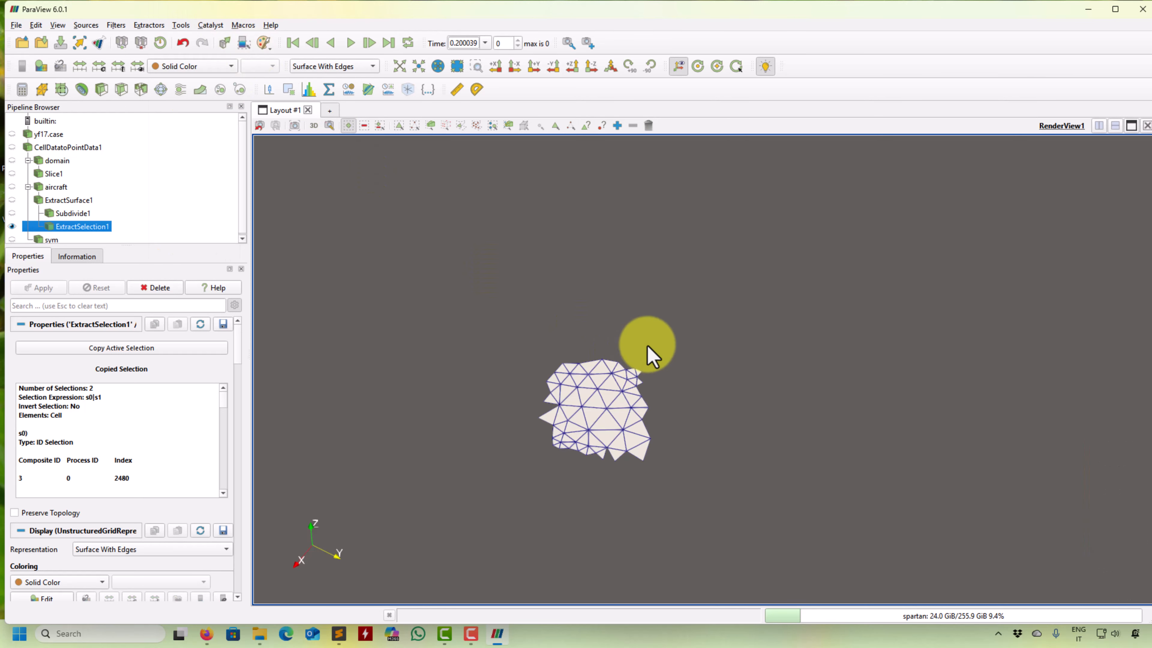
left_click(117, 25)
mouse_move(132, 53)
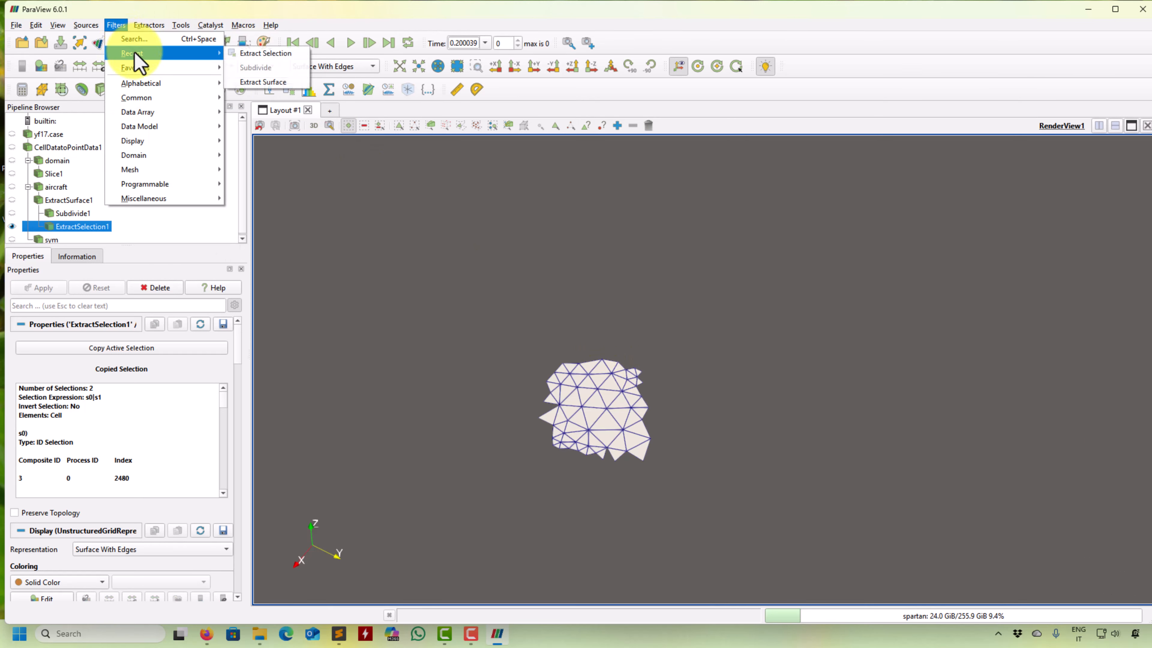
left_click(273, 55)
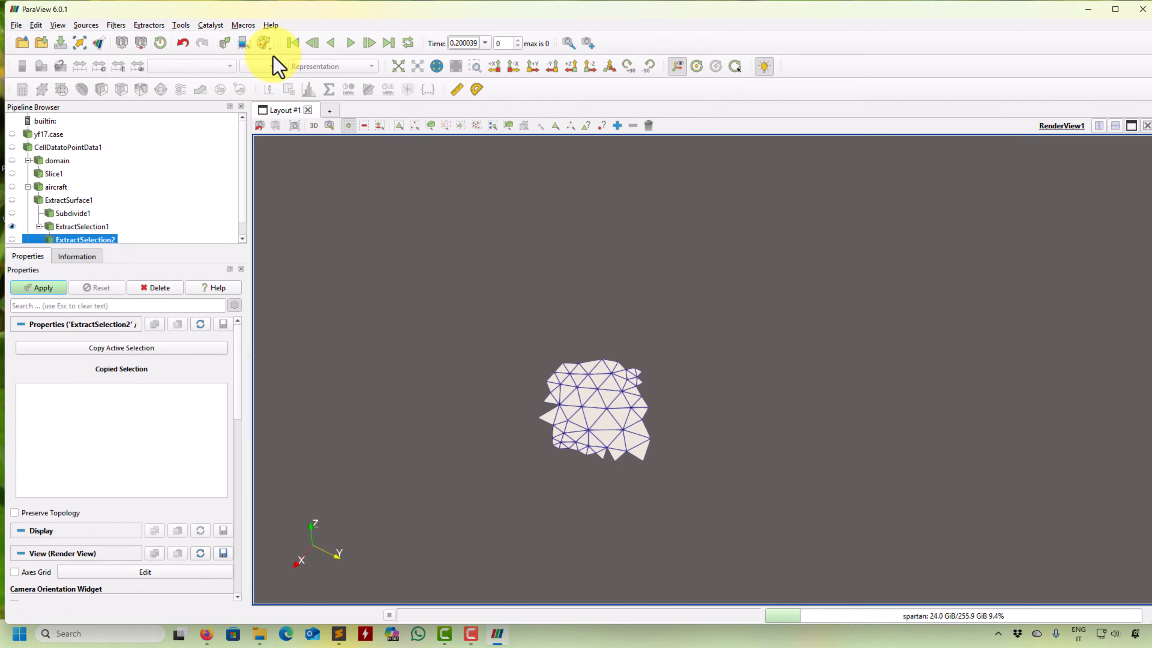
left_click(162, 291)
Apply the Extract Surface filter to the extracted wing patch.
left_click(116, 25)
mouse_move(142, 54)
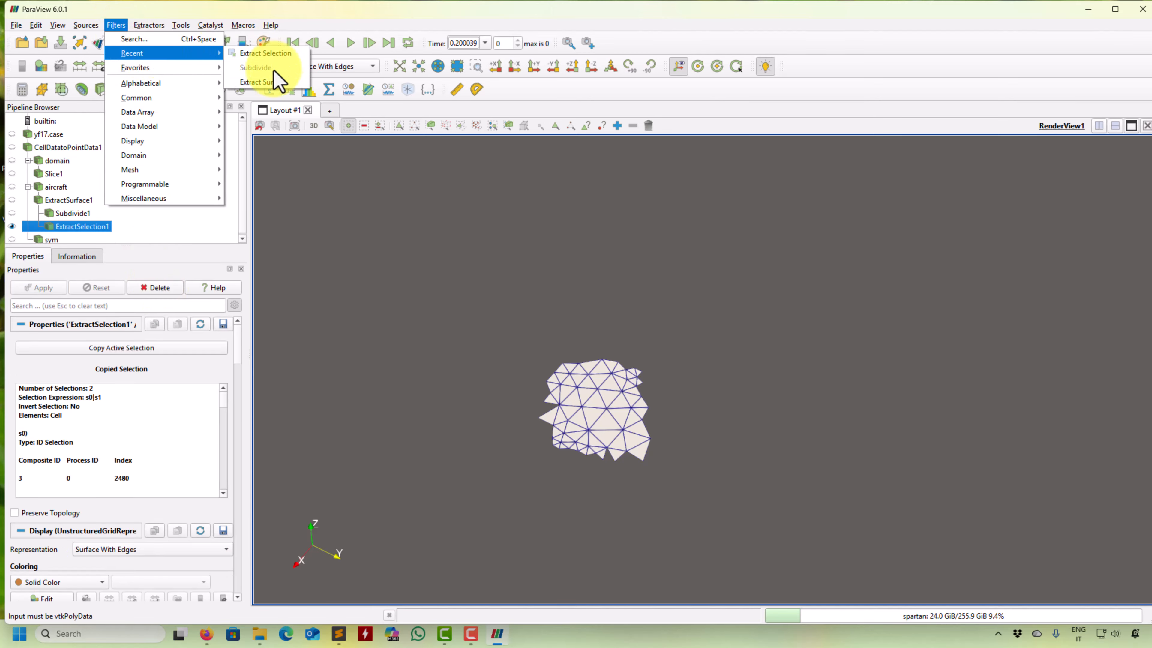
left_click(268, 81)
left_click(41, 288)
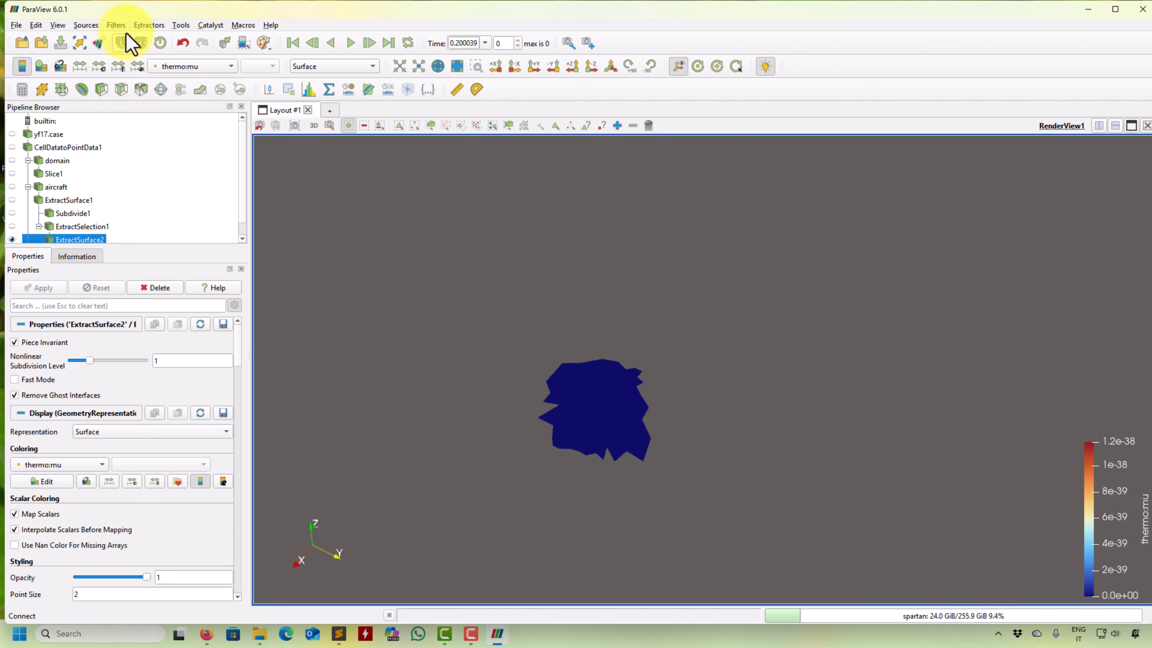
Apply the Subdivide filter to the wing patch's surface with 4 subdivisions.
left_click(116, 25)
mouse_move(142, 53)
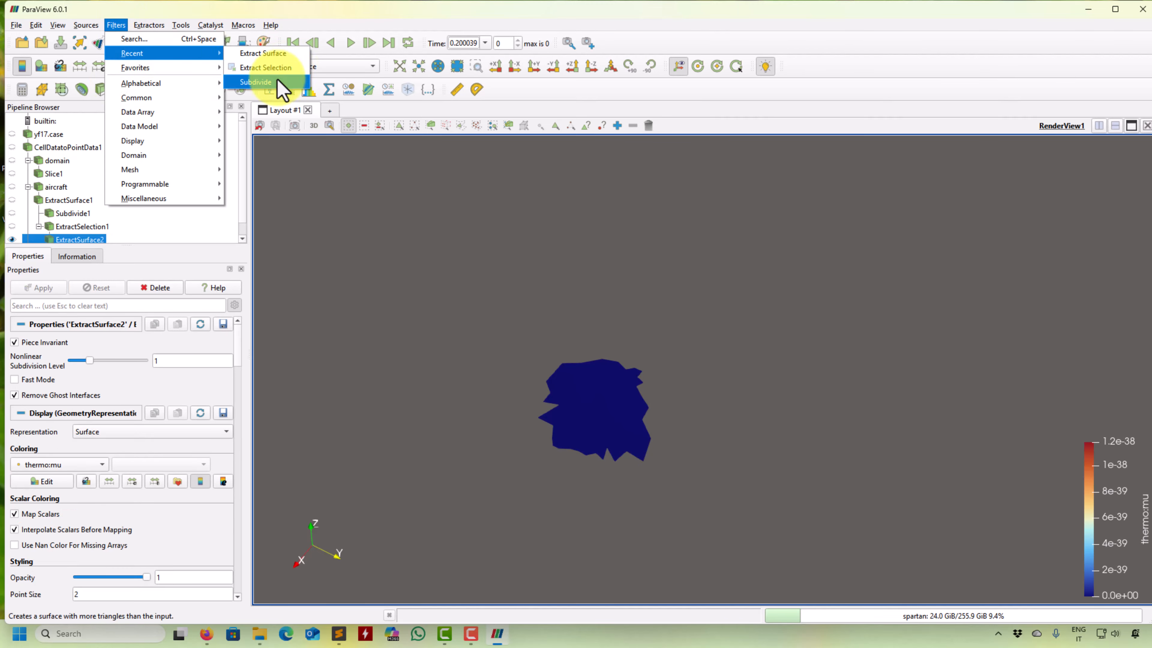
left_click(263, 81)
type("4")
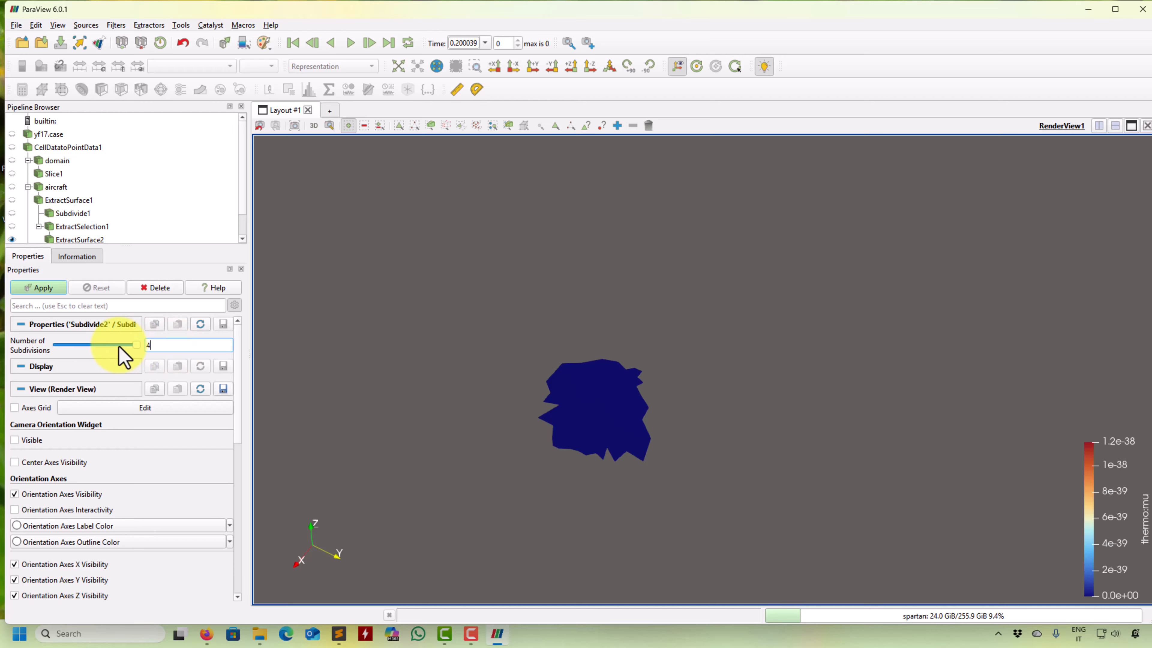
left_click(60, 291)
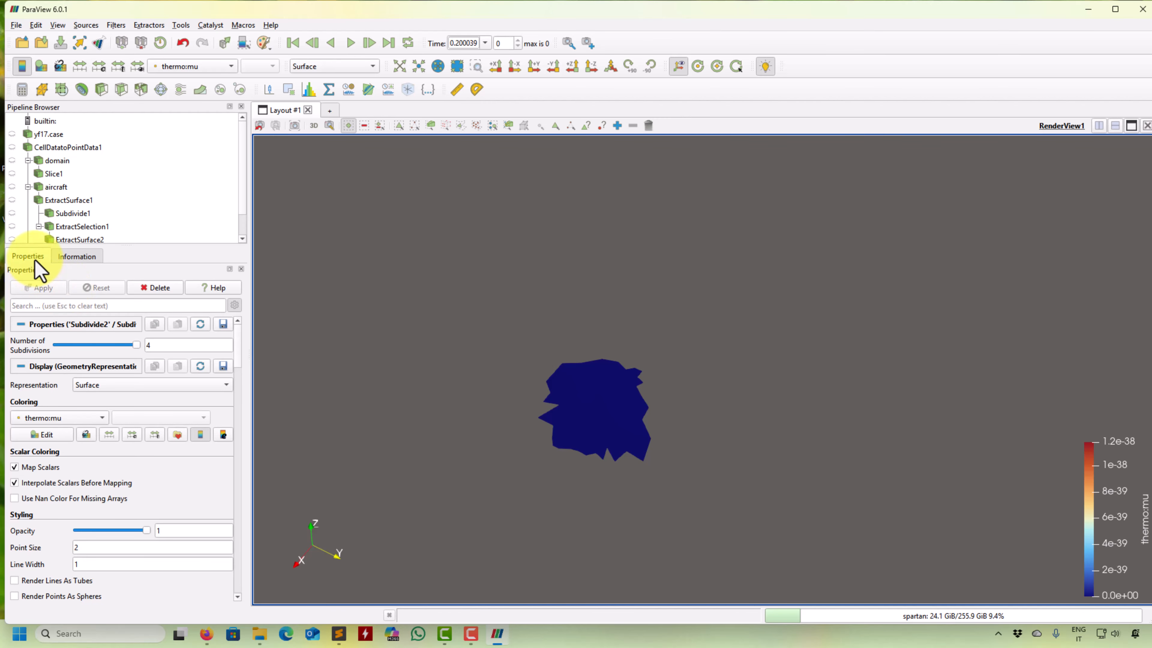
Show the full extracted aircraft surface together with the subdivided wing patch and clear the cell selection.
scroll(23, 216, "down", 1)
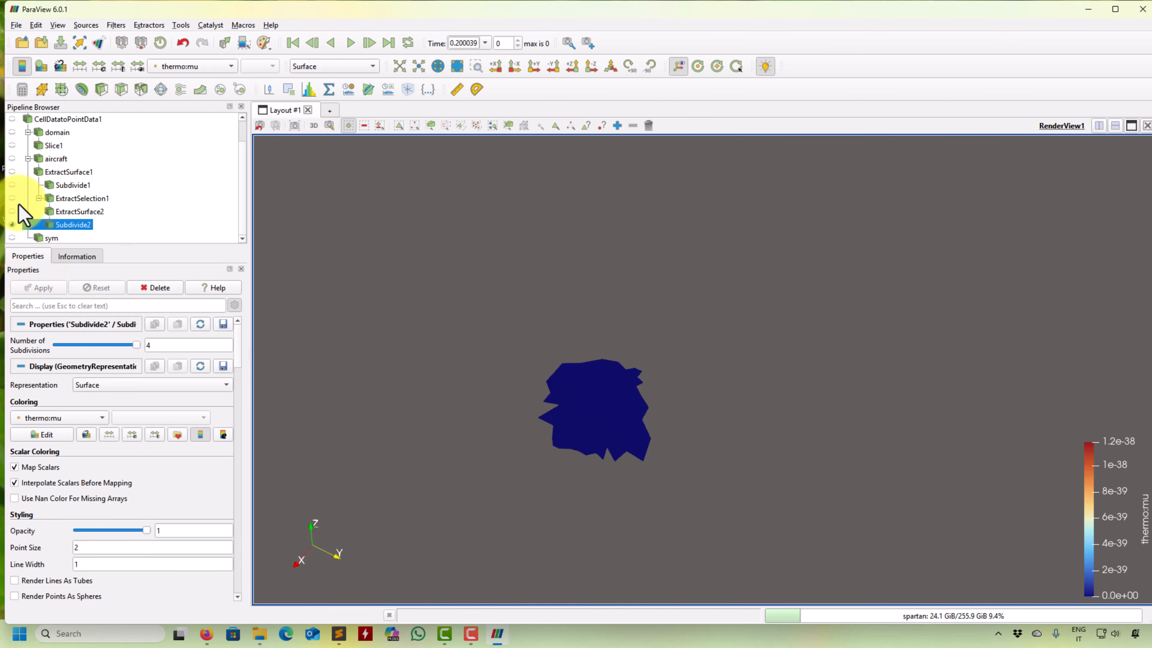
left_click(12, 175)
left_click_drag(431, 275, 326, 257)
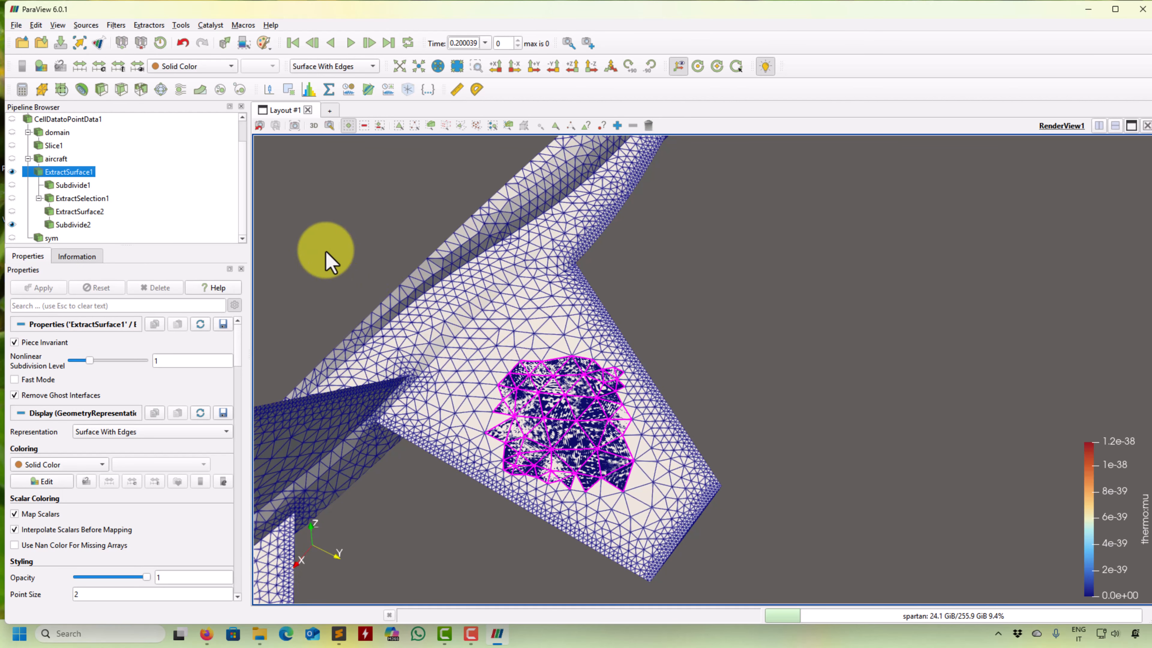
left_click(647, 126)
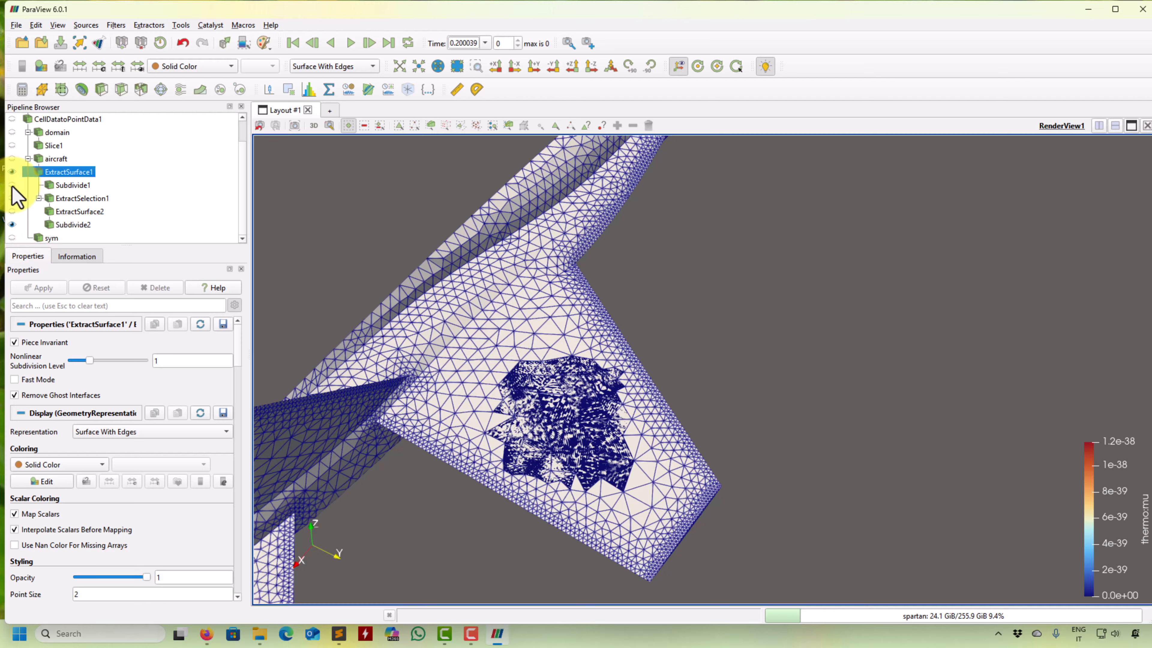
Display the subdivided wing patch in Solid Color with the Surface With Edges representation.
left_click(363, 67)
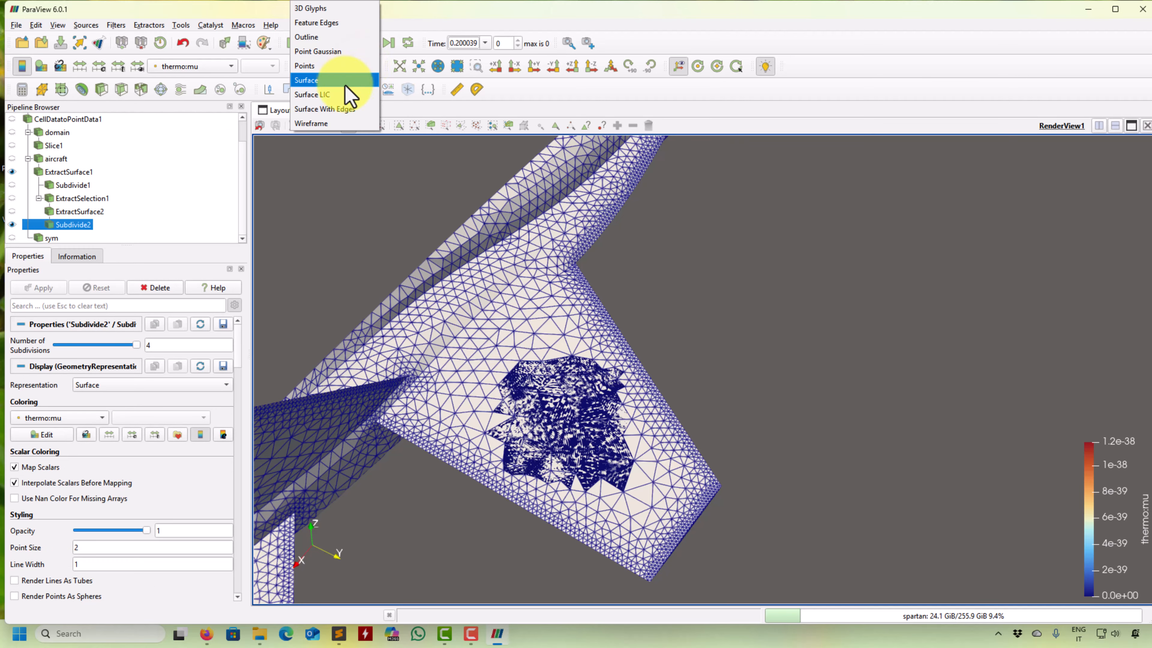
left_click(346, 110)
left_click(193, 66)
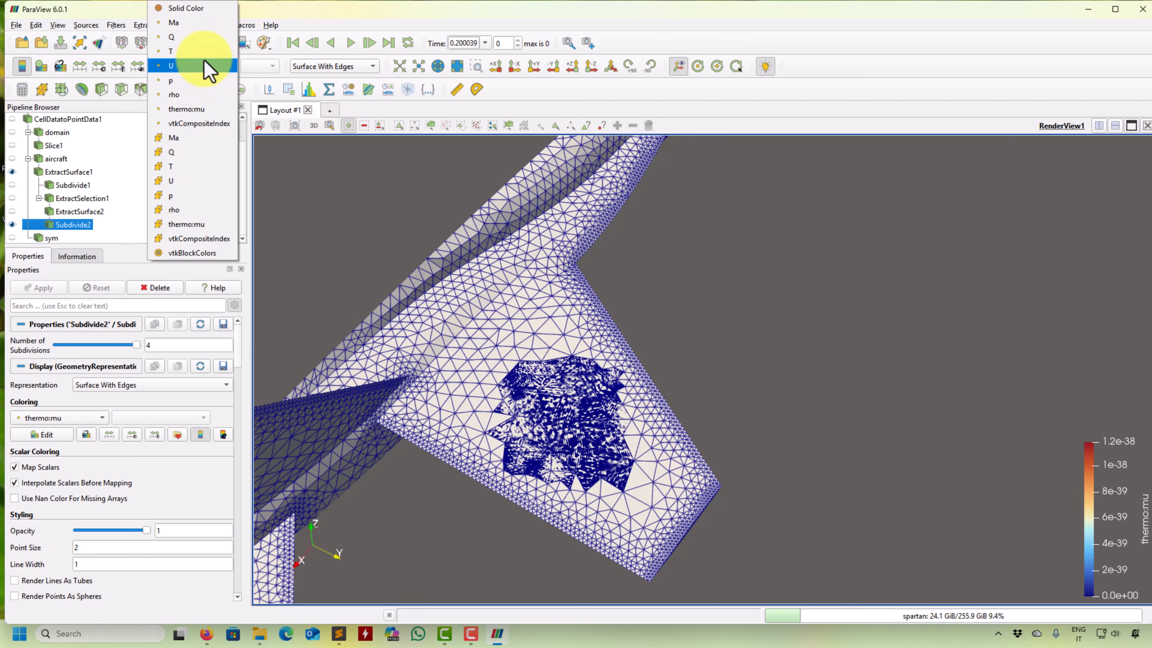
left_click(200, 10)
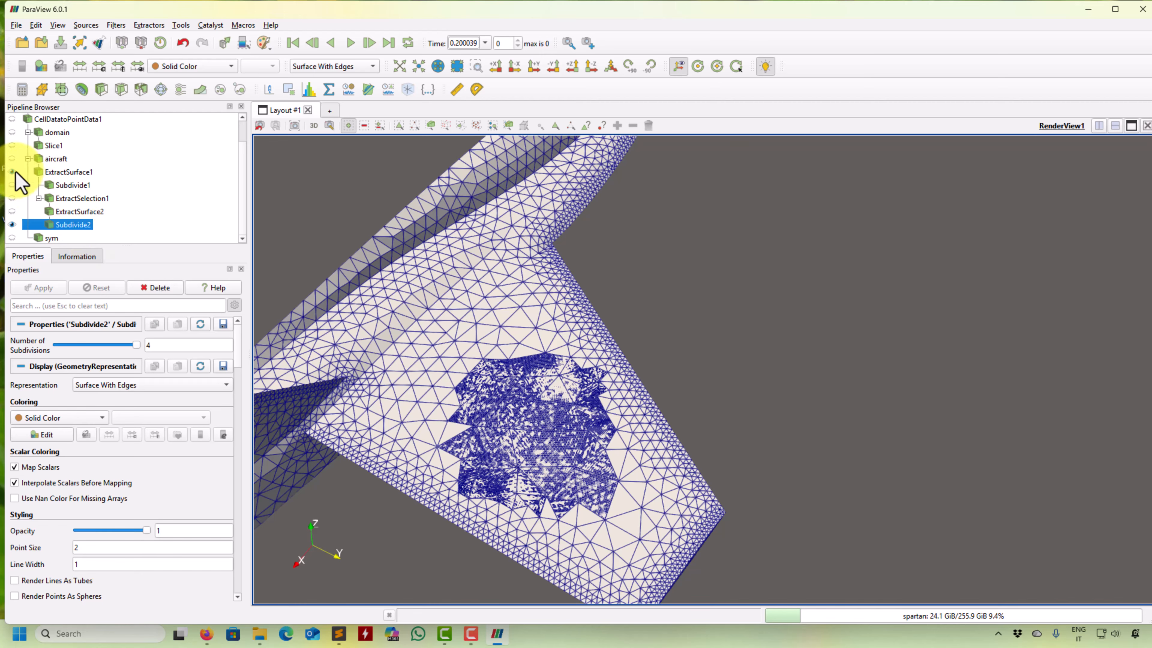
Hide the full extracted aircraft surface and examine the refined triangles of the subdivided wing patch.
left_click(12, 172)
scroll(526, 467, "up", 2)
middle_click_drag(509, 476, 617, 347)
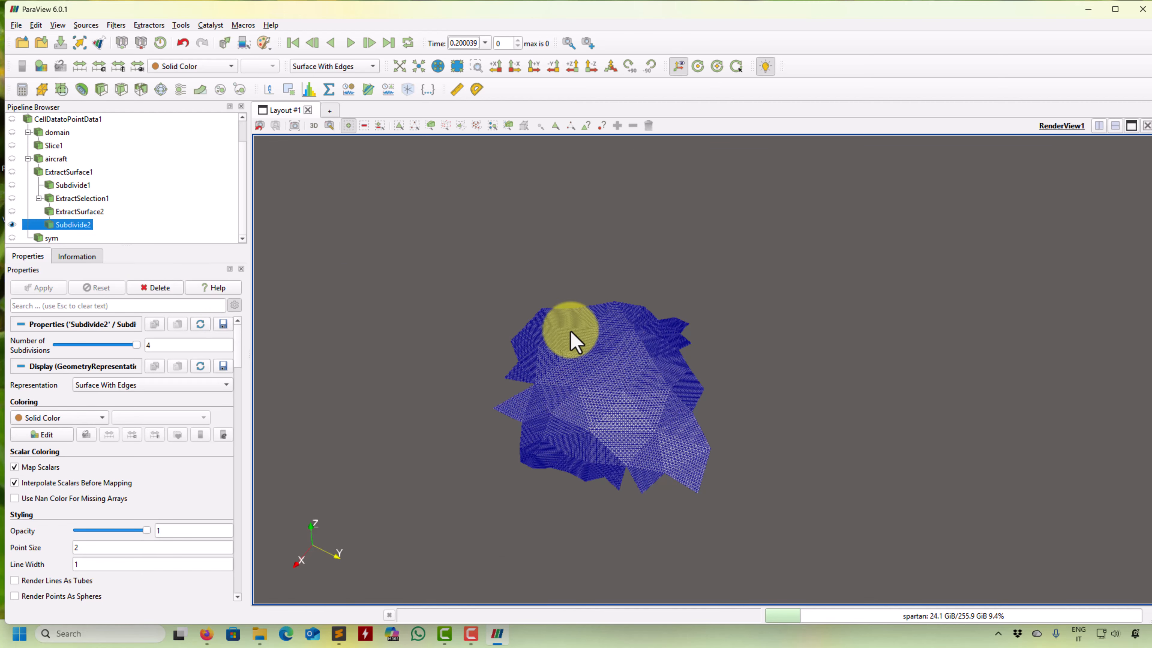
scroll(598, 405, "up", 2)
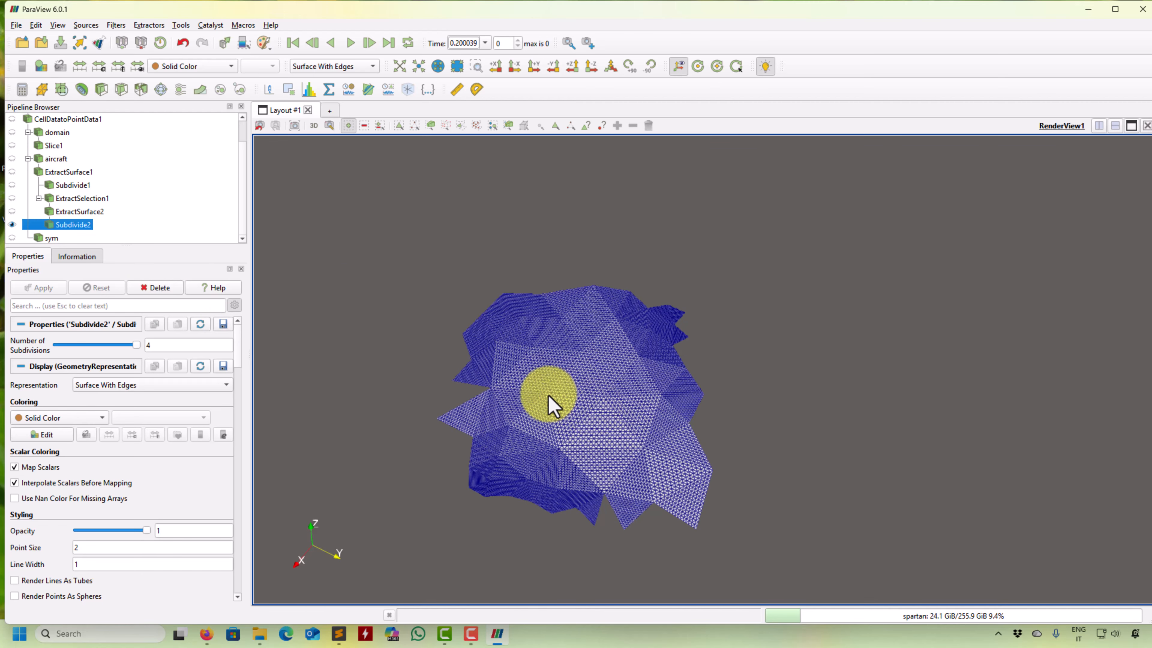
scroll(586, 378, "down", 2)
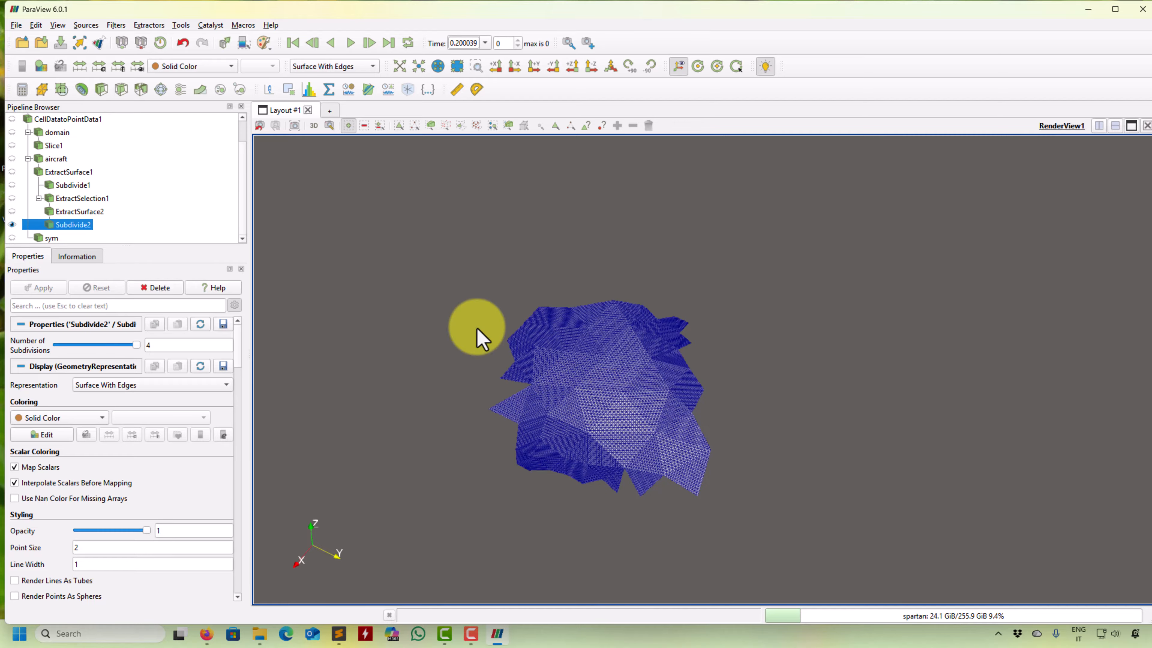
Delete the wing patch's Subdivide, Extract Surface and Extract Selection filters from the pipeline.
left_click(158, 288)
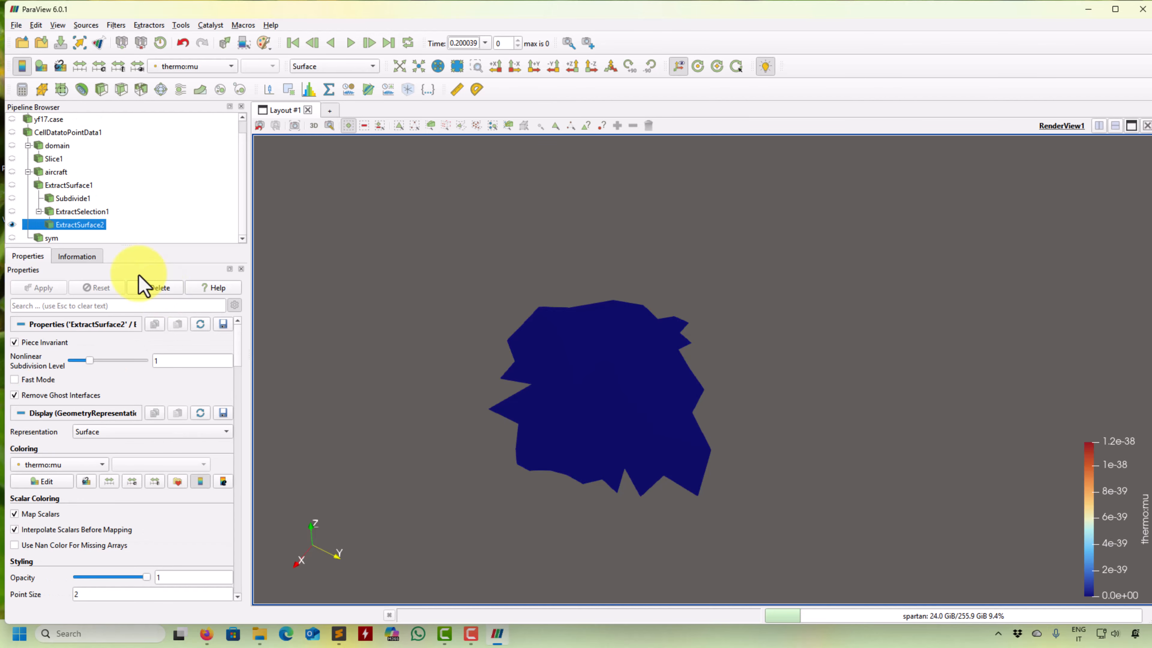
left_click(157, 290)
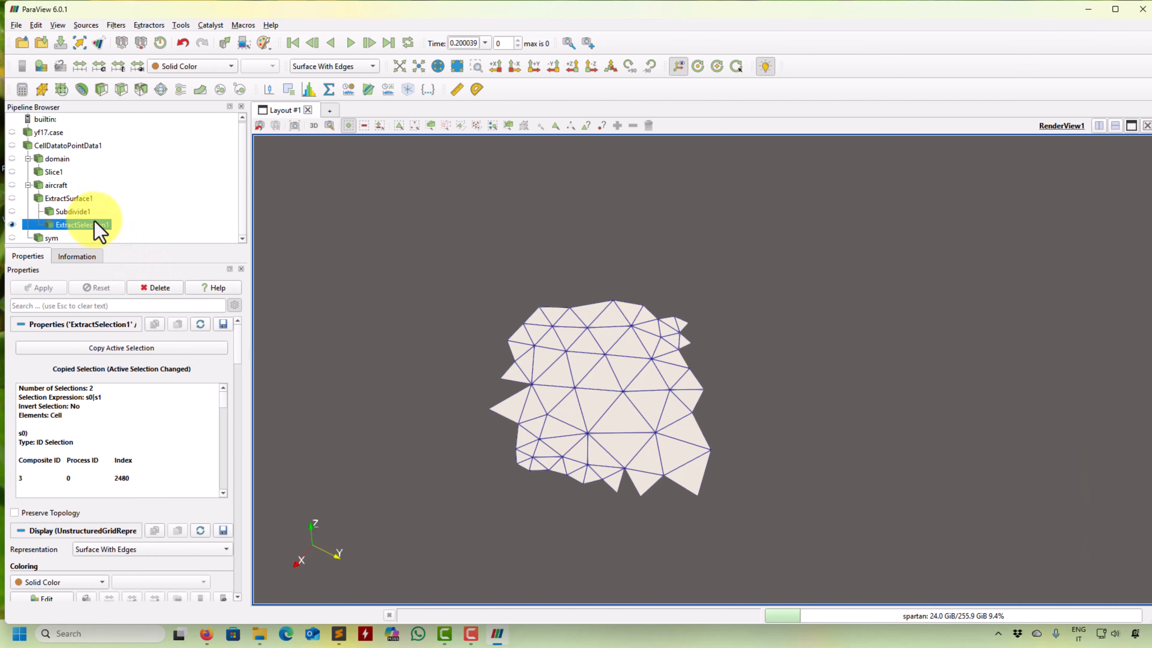
left_click(155, 287)
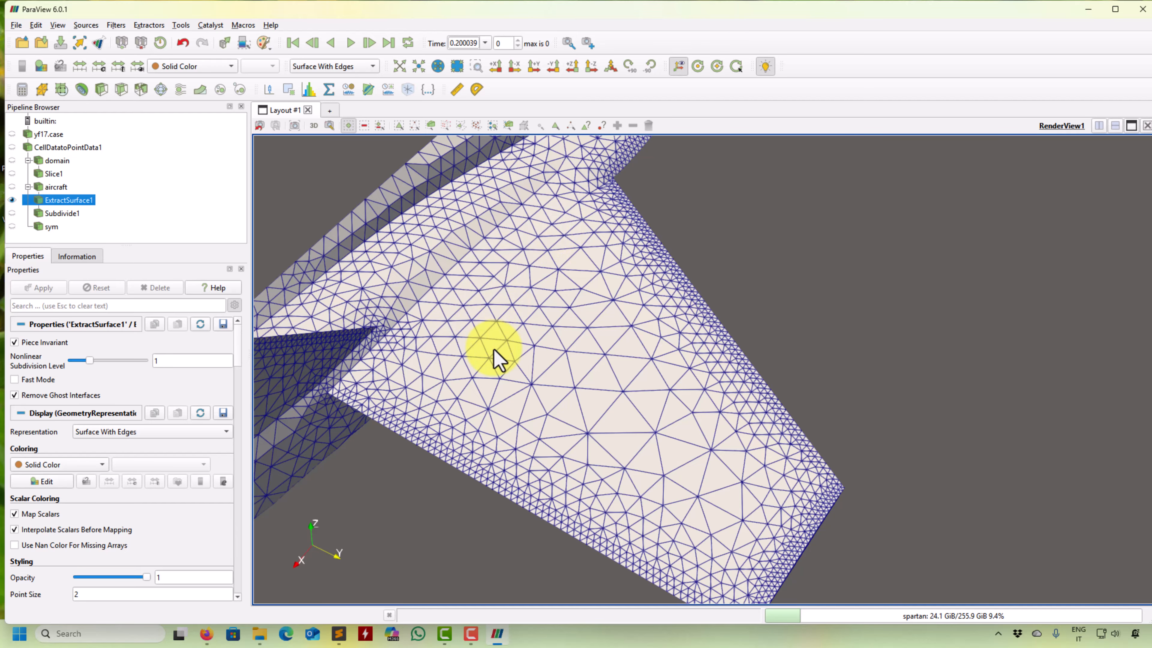
Examine the original triangle mesh of the extracted aircraft surface on the wing, fuselage and tail from several angles.
middle_click_drag(552, 276, 550, 334)
scroll(617, 327, "down", 4)
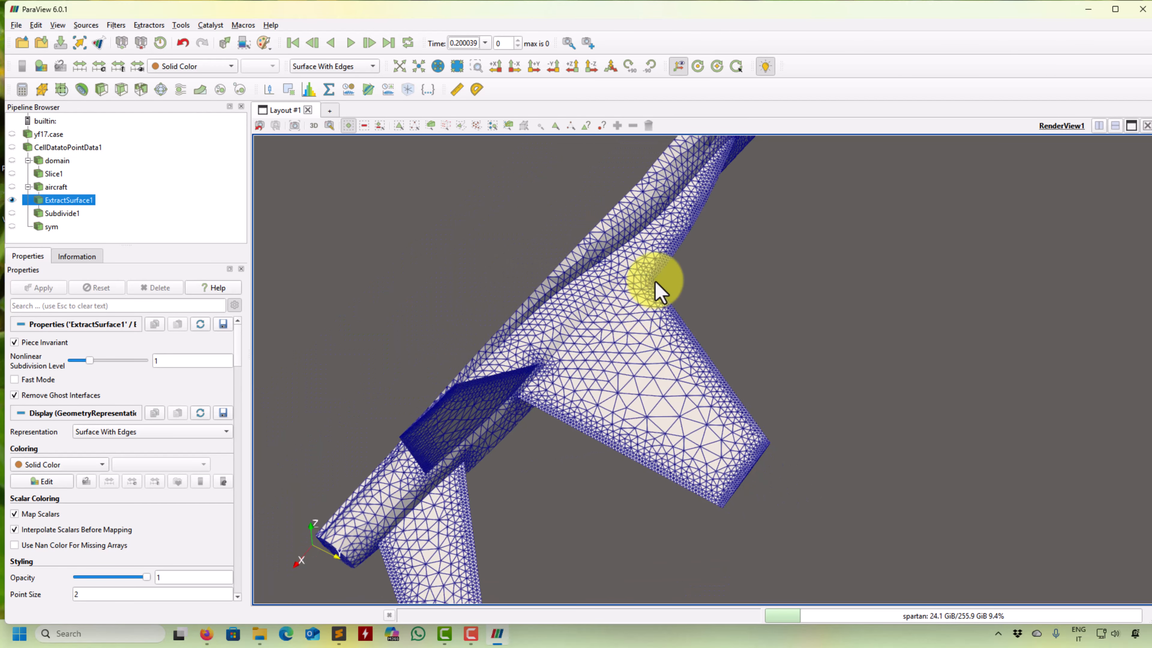
middle_click_drag(656, 279, 586, 406)
left_click_drag(589, 415, 524, 363)
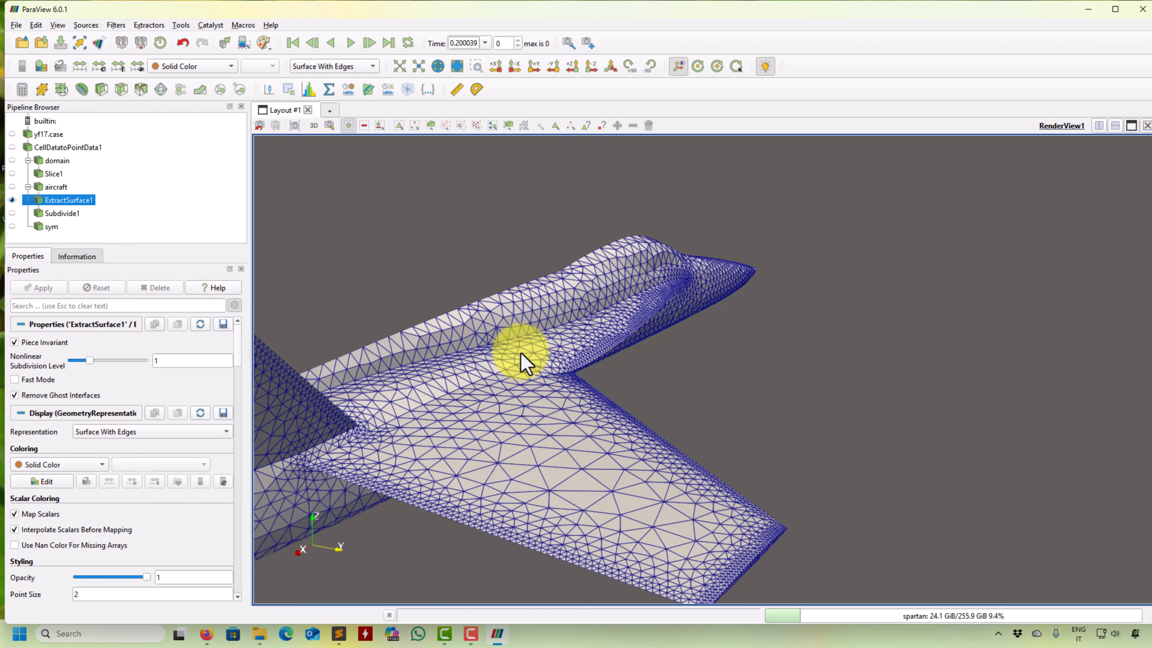
left_click_drag(553, 515, 525, 425)
middle_click_drag(408, 403, 555, 396)
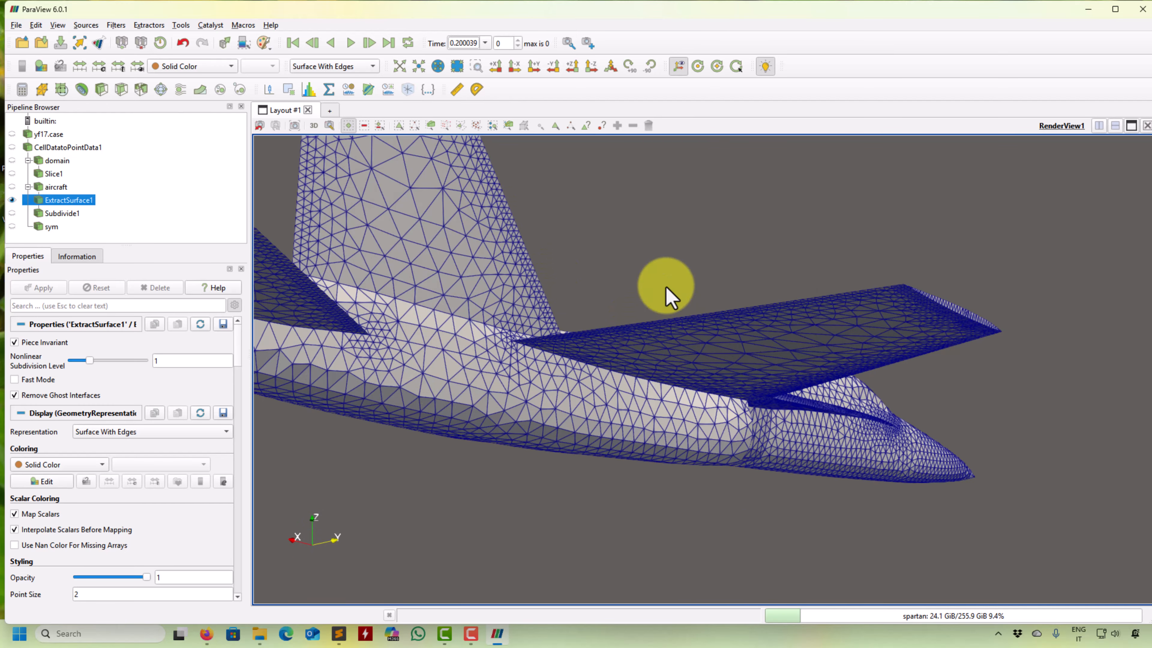
scroll(662, 298, "up", 2)
left_click_drag(660, 301, 650, 364)
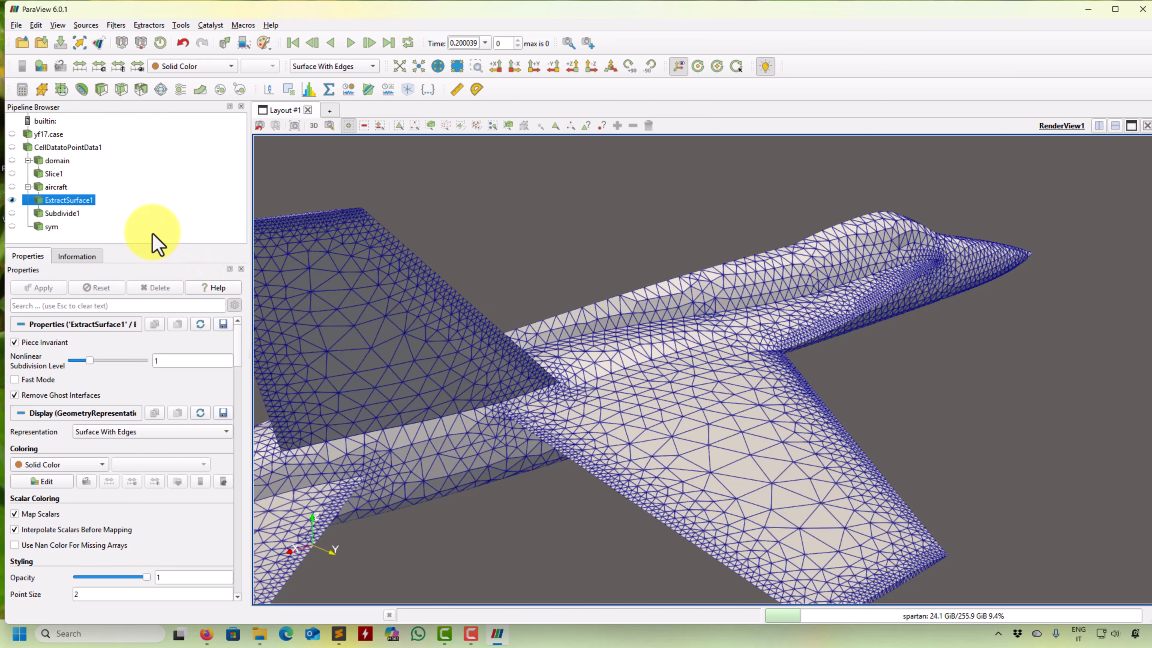
Split the layout side by side and show the subdivided aircraft surface in a new Render View next to the extracted surface.
left_click(13, 214)
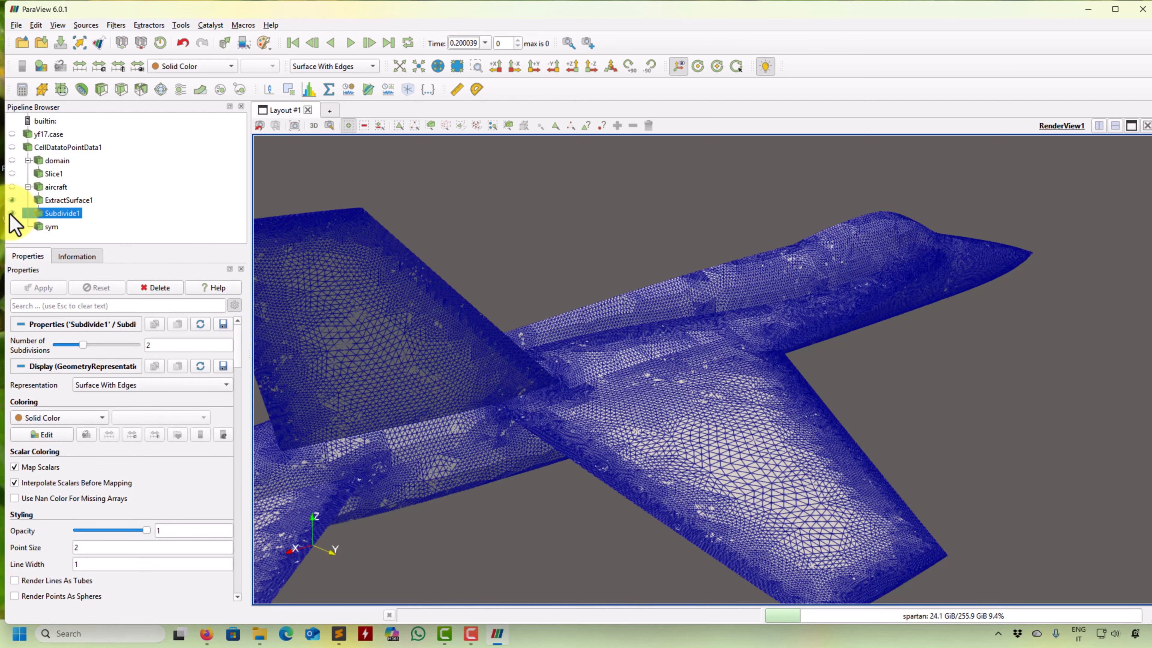
left_click(12, 213)
left_click(1099, 126)
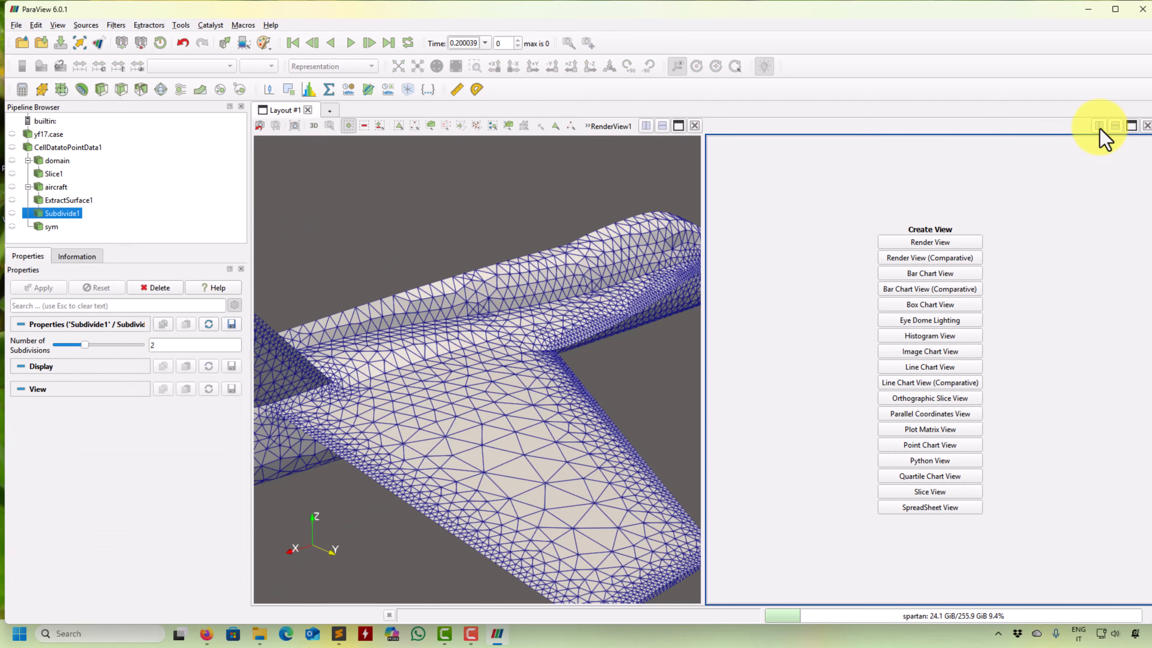
left_click(930, 242)
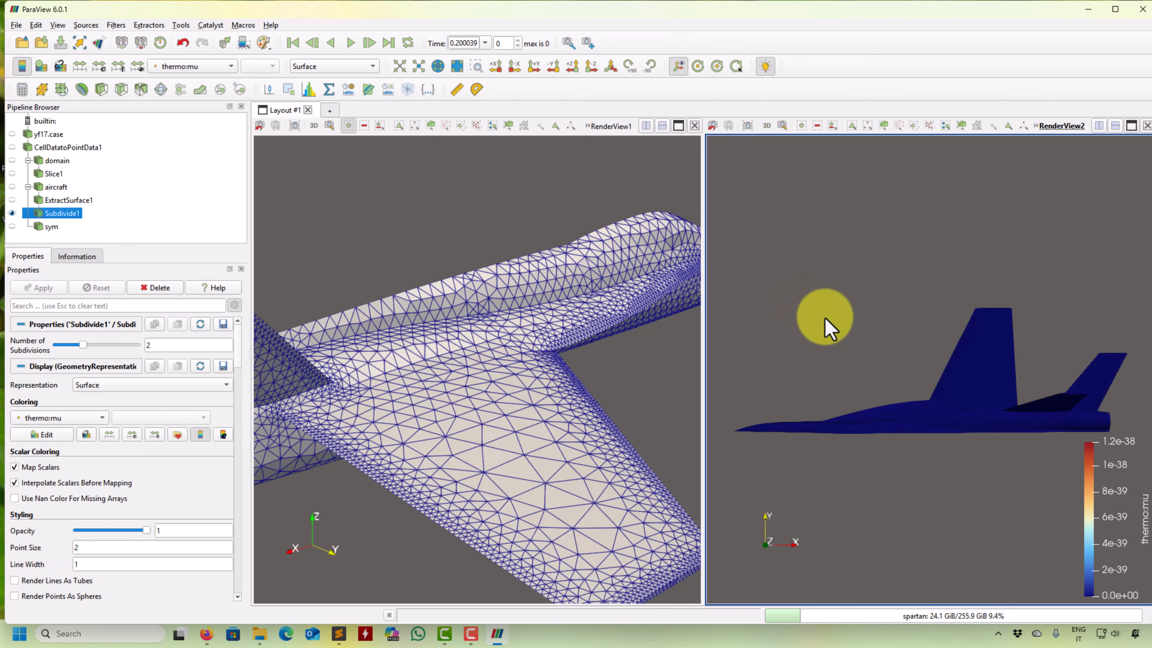
Display the subdivided aircraft in the new view in Solid Color.
left_click_drag(823, 316, 900, 236)
left_click(186, 66)
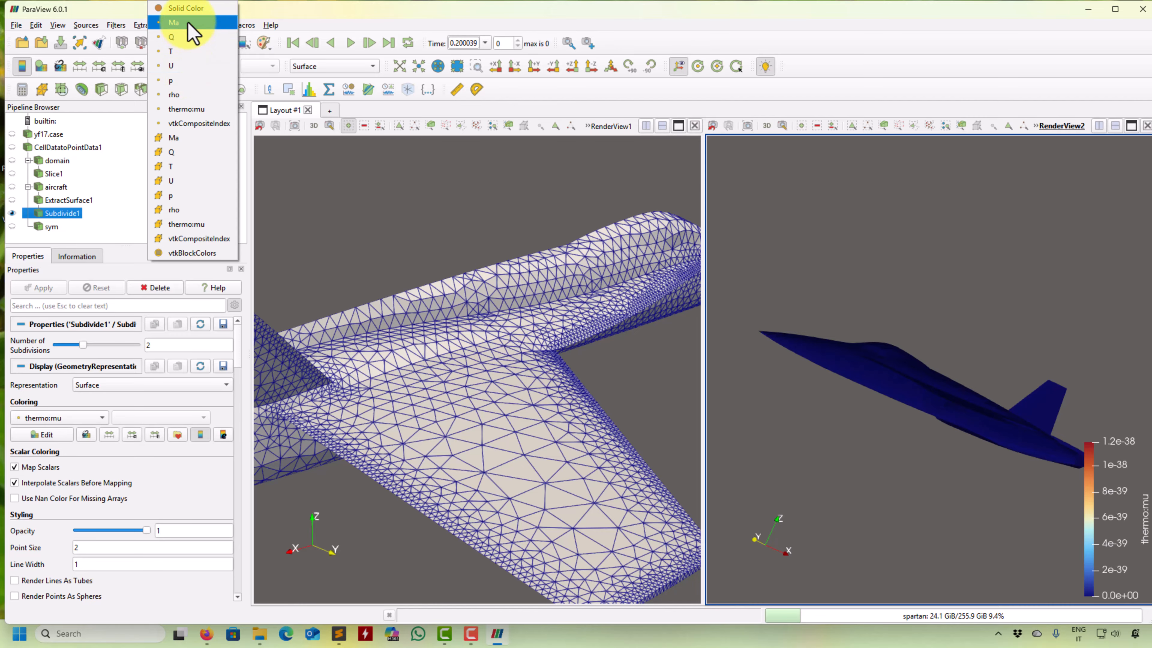
left_click(191, 9)
left_click_drag(933, 493, 1080, 468)
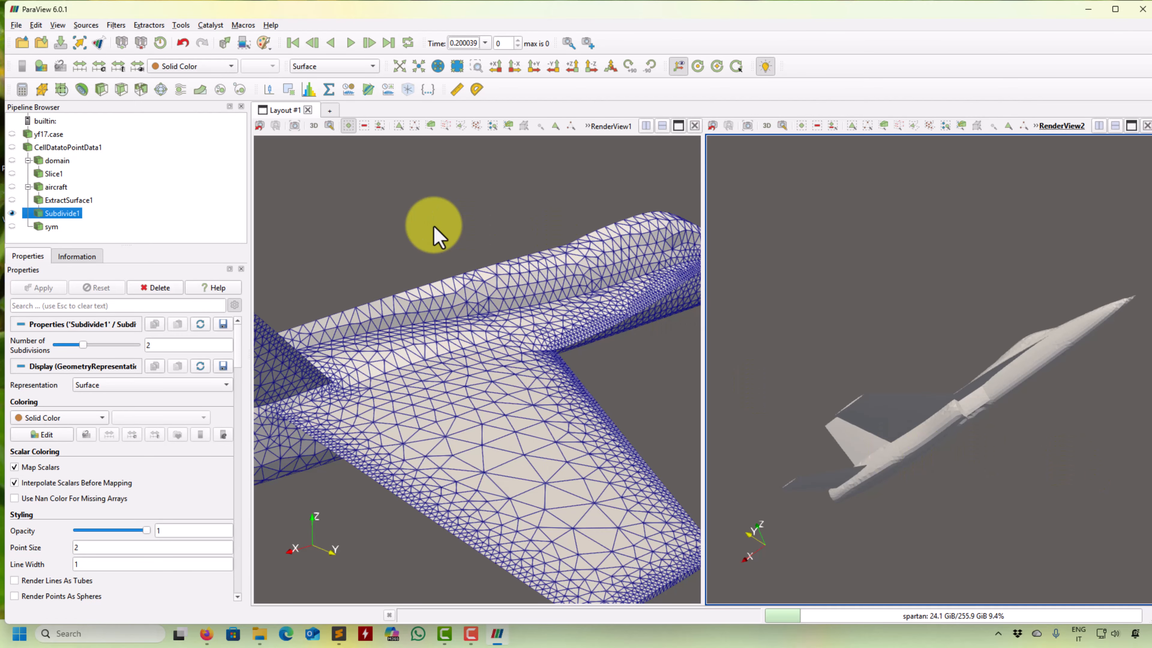
Link the cameras of the two render views so the original and subdivided aircraft move together.
left_click(374, 216)
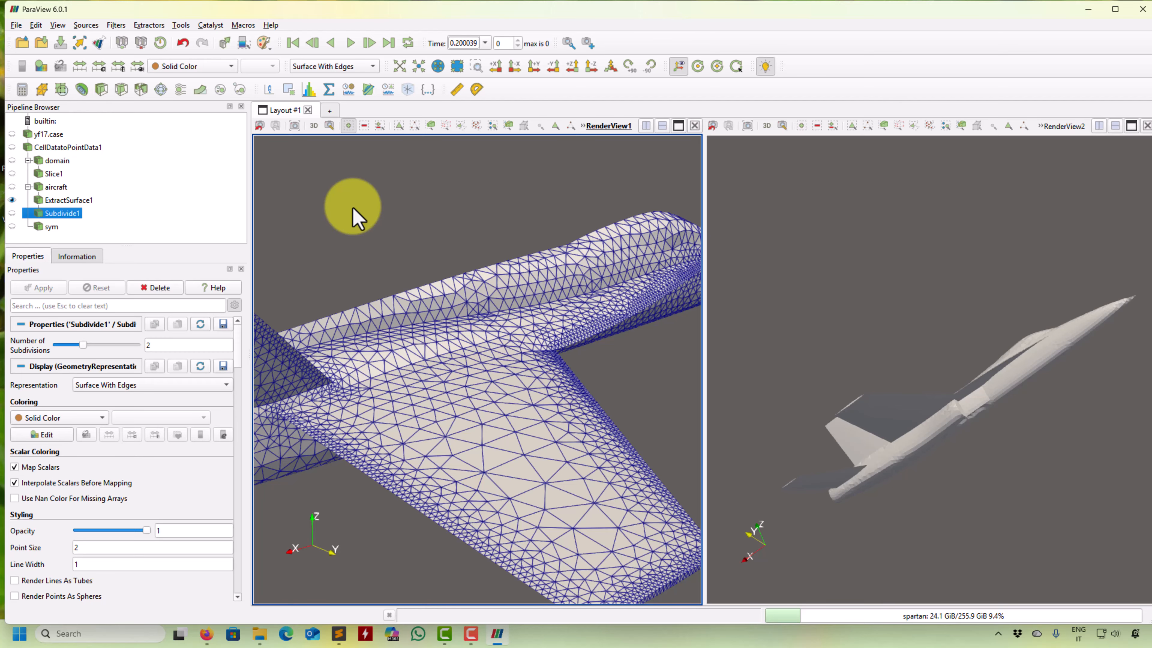
left_click(753, 227)
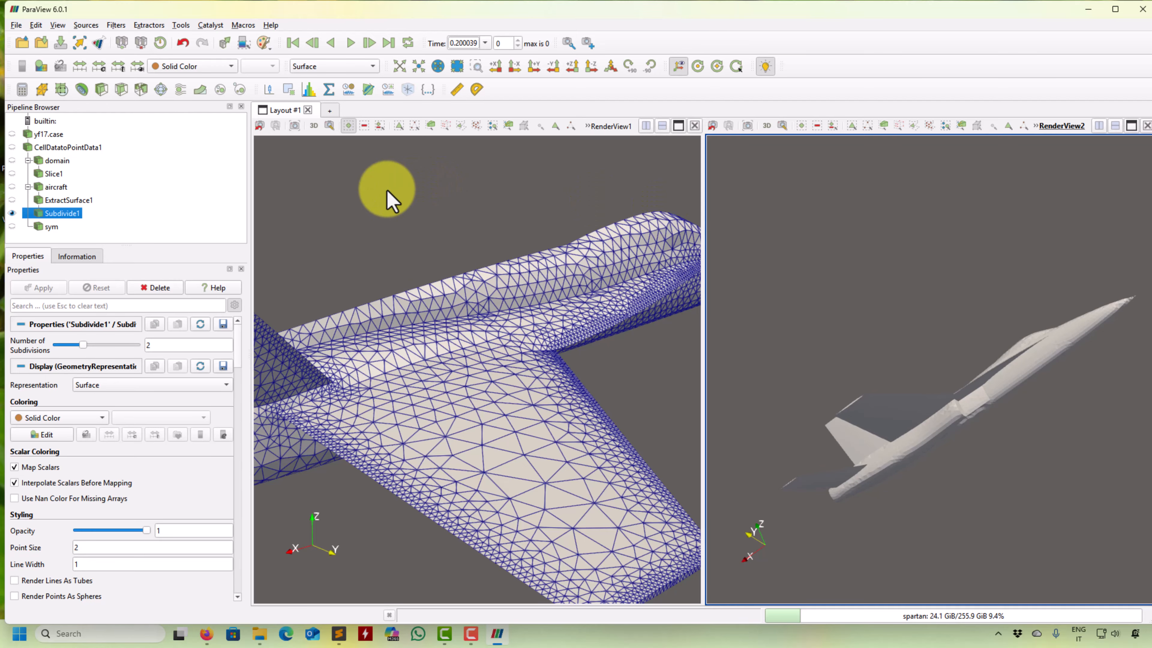
left_click(389, 199)
right_click(389, 200)
left_click(449, 230)
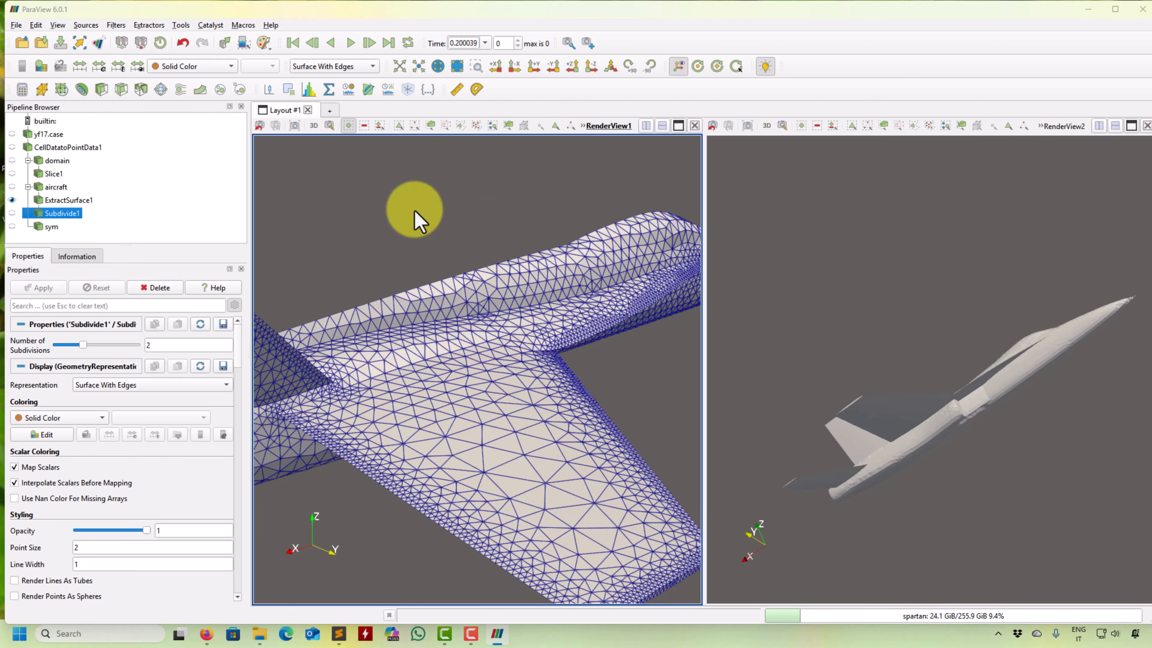
left_click(837, 253)
left_click_drag(381, 304, 499, 297)
right_click_drag(493, 285, 470, 341)
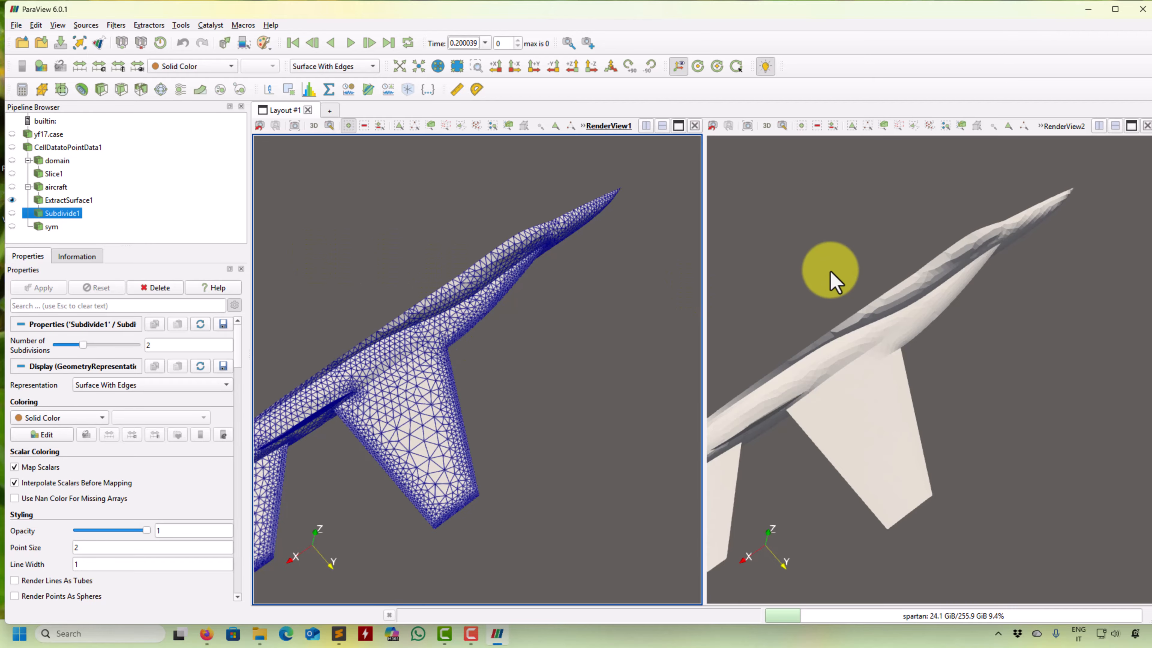
Display the subdivided aircraft with the Surface With Edges representation and compare its triangles with the original mesh.
left_click(332, 66)
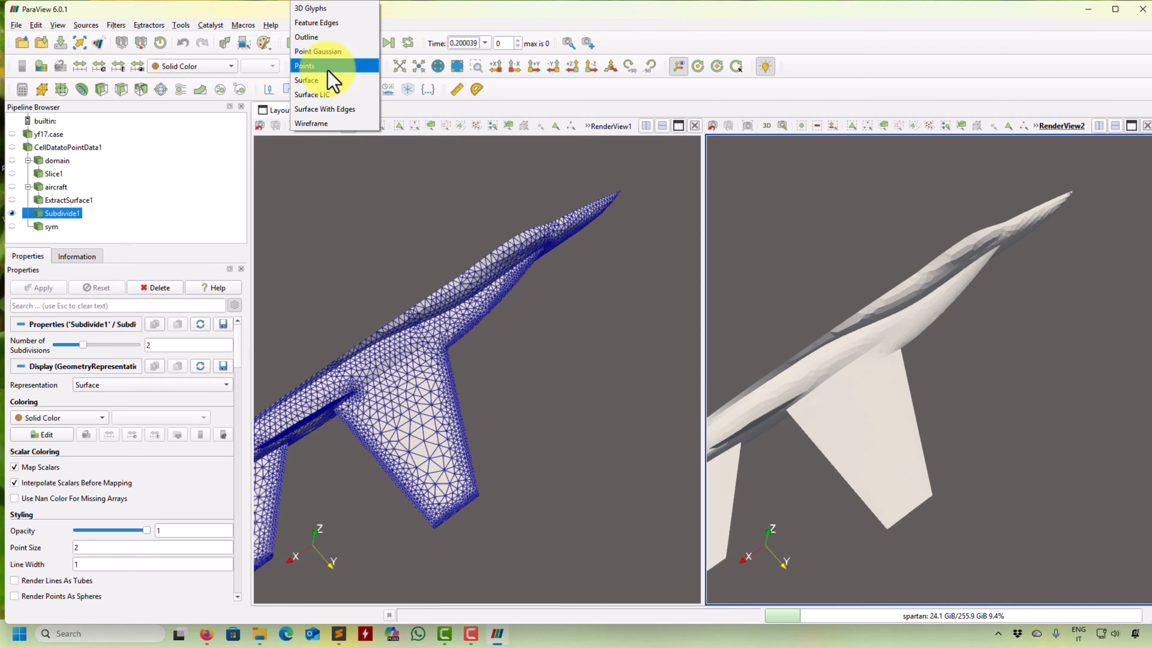
left_click(334, 111)
right_click_drag(534, 281, 496, 350)
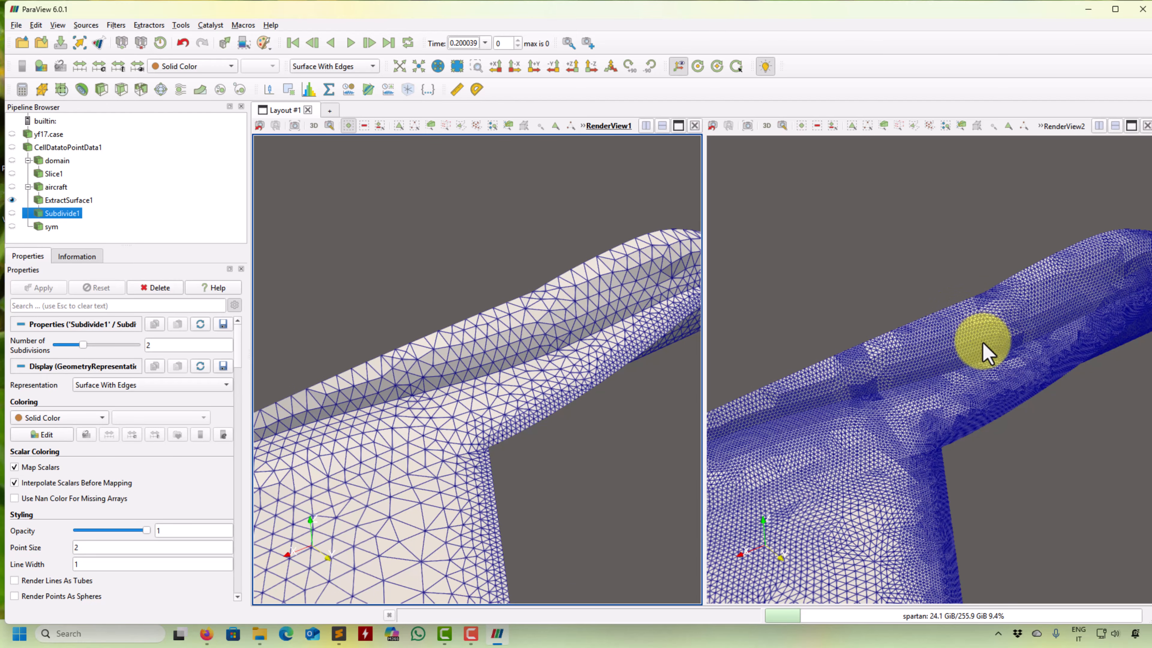
left_click_drag(553, 353, 548, 353)
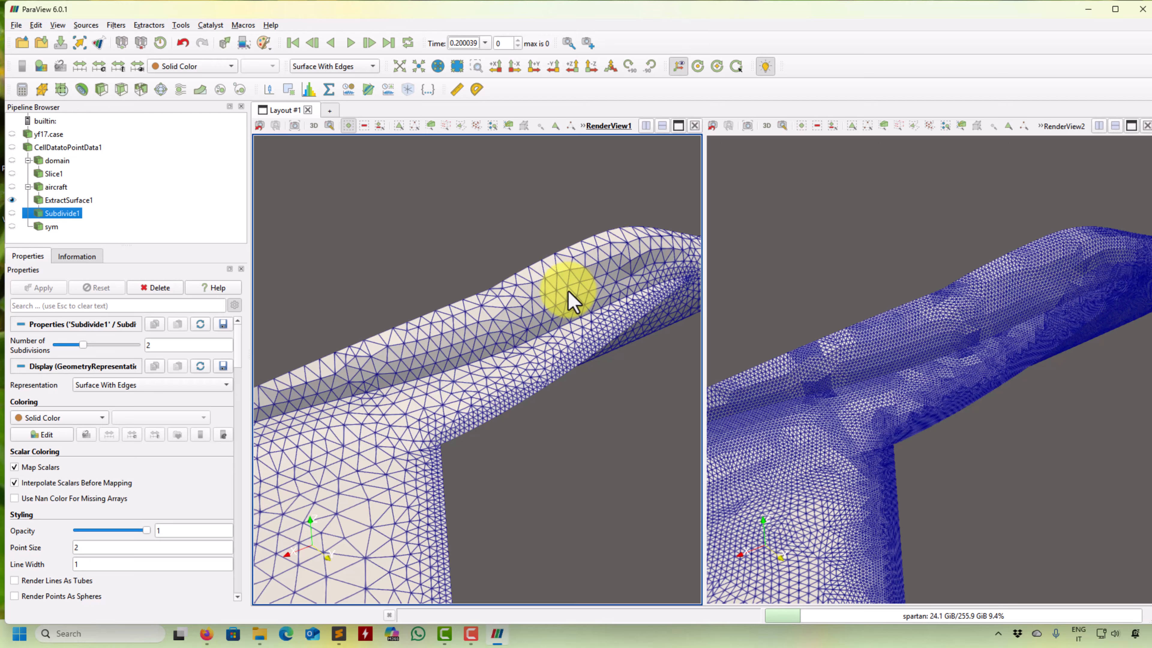
Apply a Smooth filter to the subdivided surface in the second view and display the result in Solid Color.
left_click(860, 249)
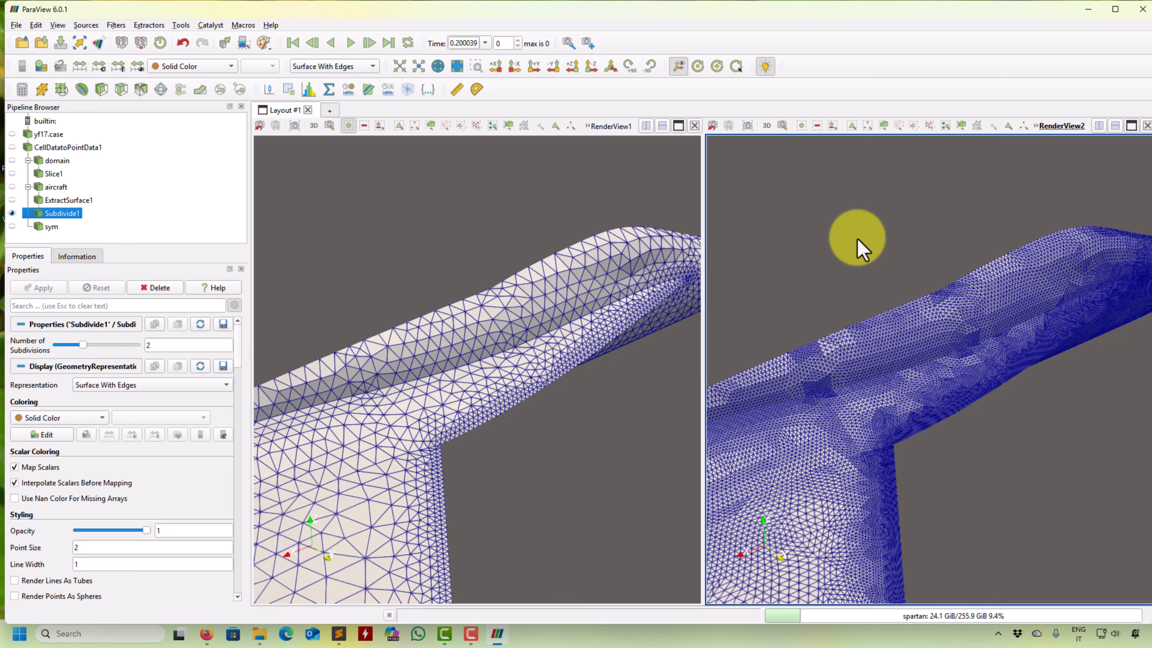
left_click(116, 25)
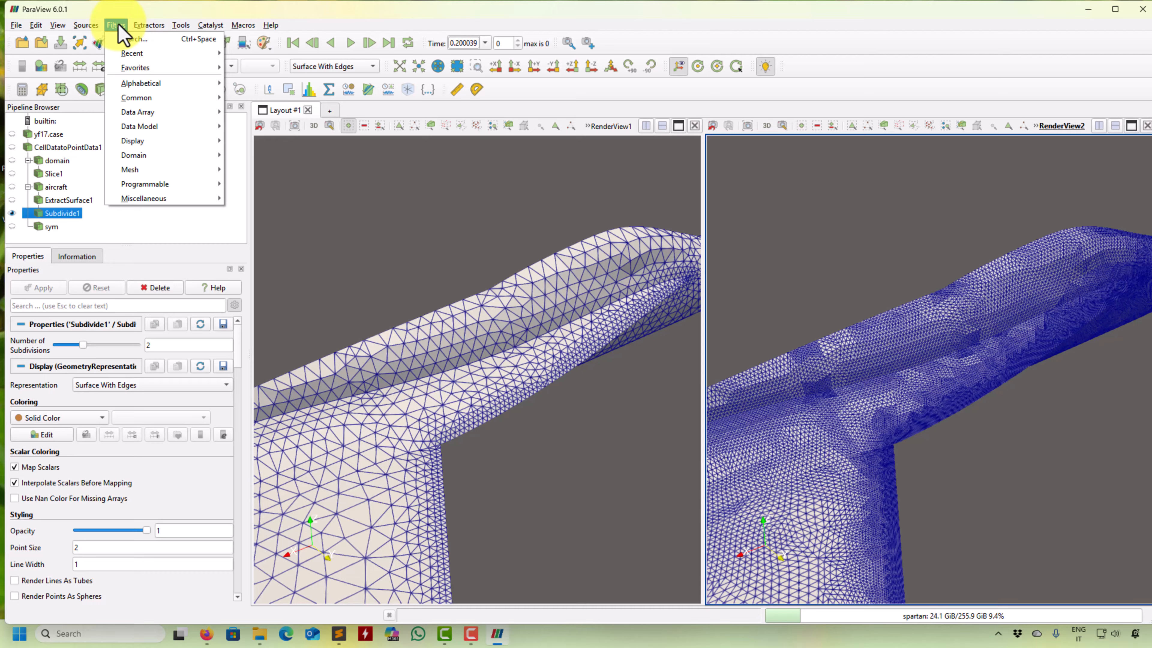
left_click(132, 40)
type("smo")
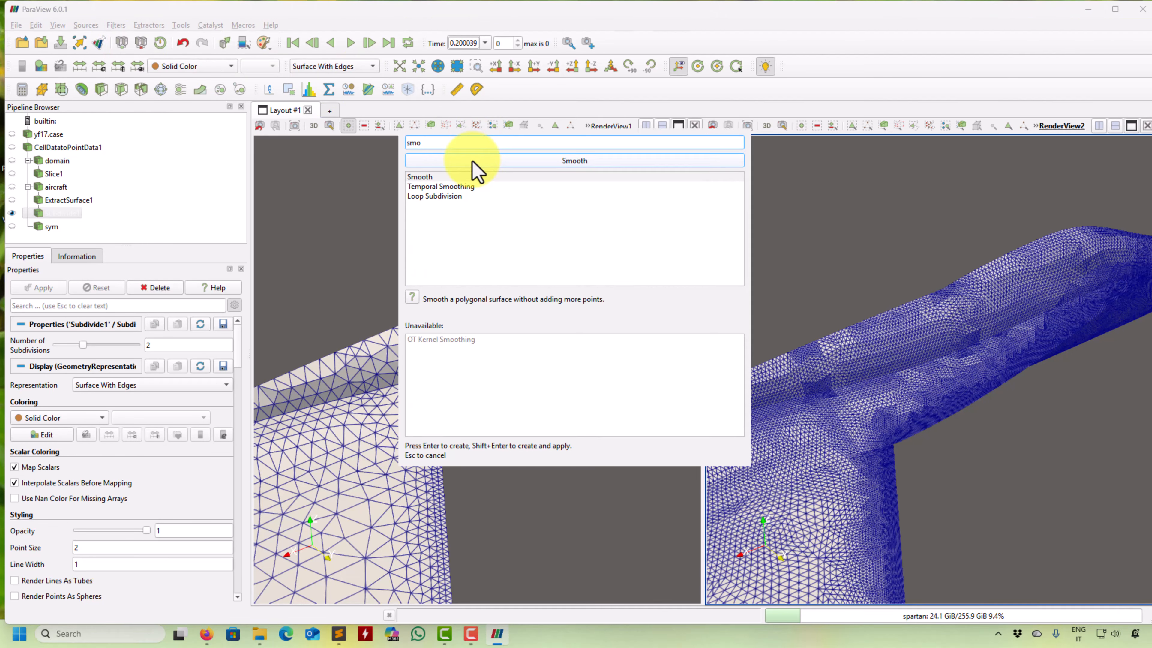
double_click(419, 177)
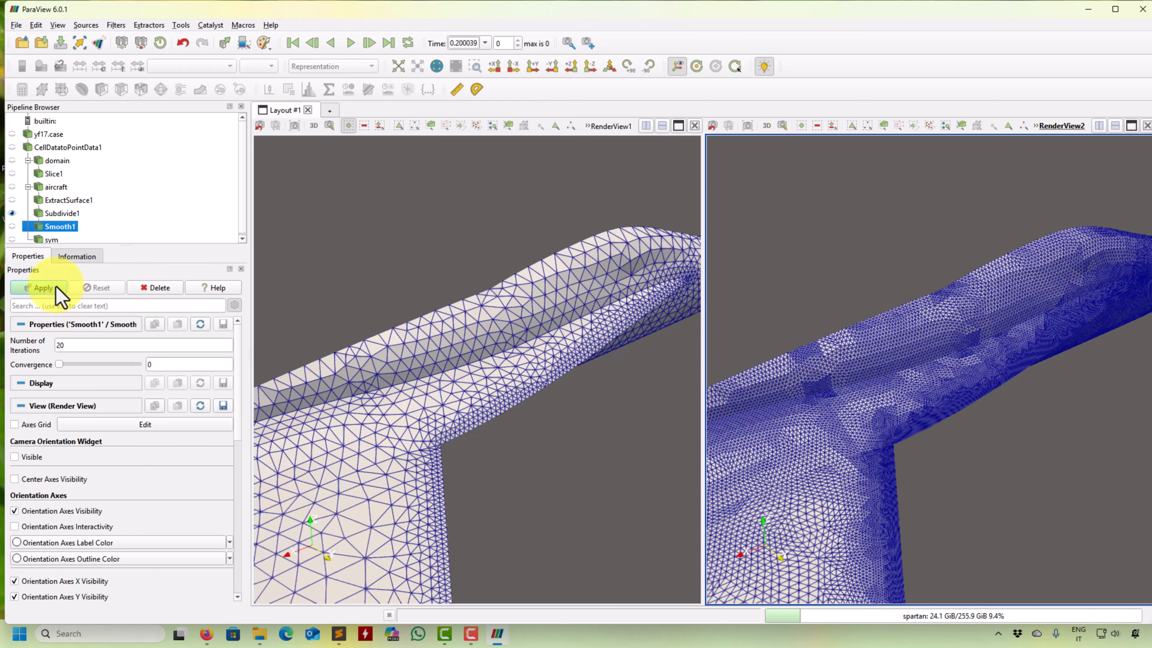
left_click(205, 67)
left_click(206, 9)
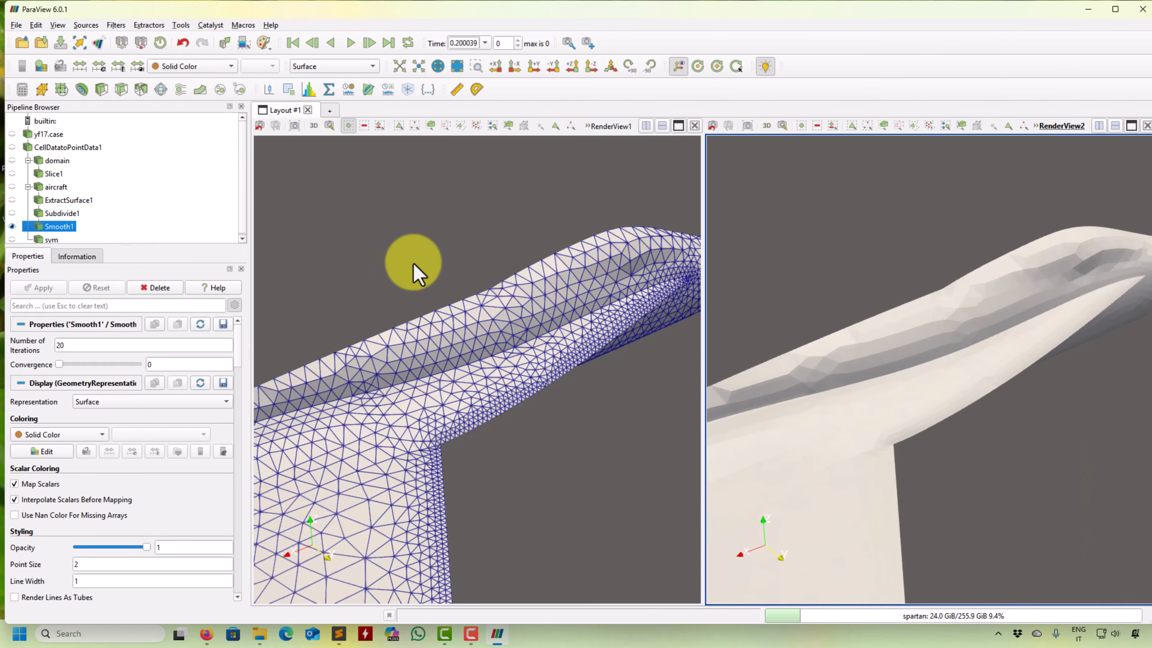
Switch the extracted aircraft surface in the first view to the Surface representation and compare it with the smoothed surface.
left_click(474, 261)
left_click(56, 187)
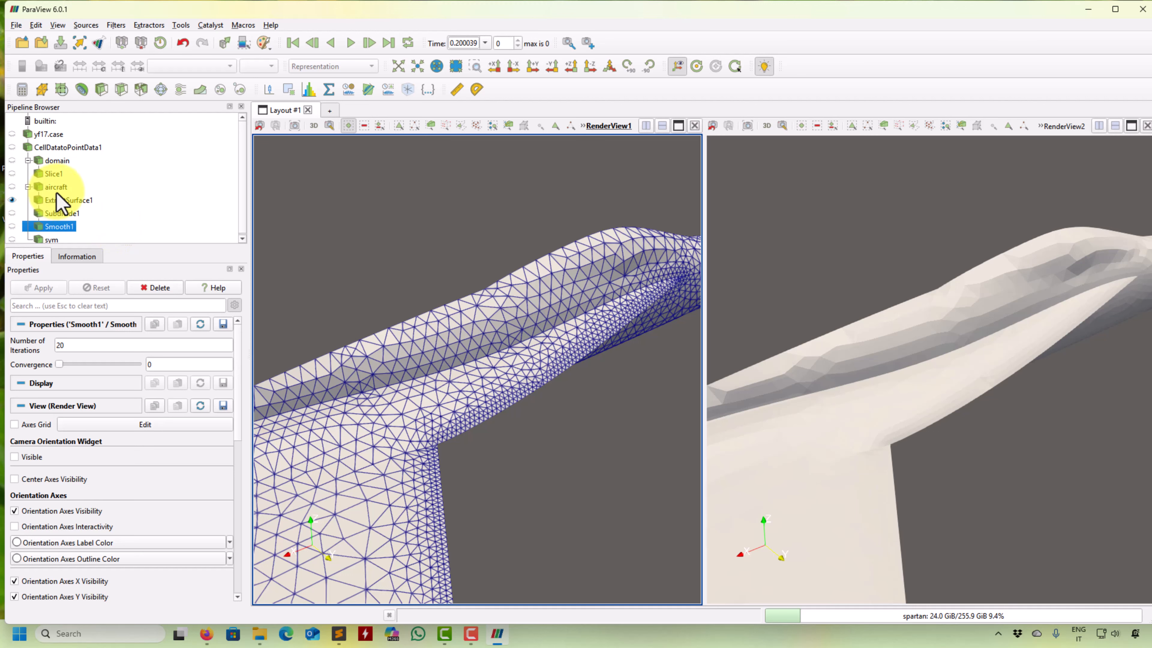
key("Down")
left_click(345, 67)
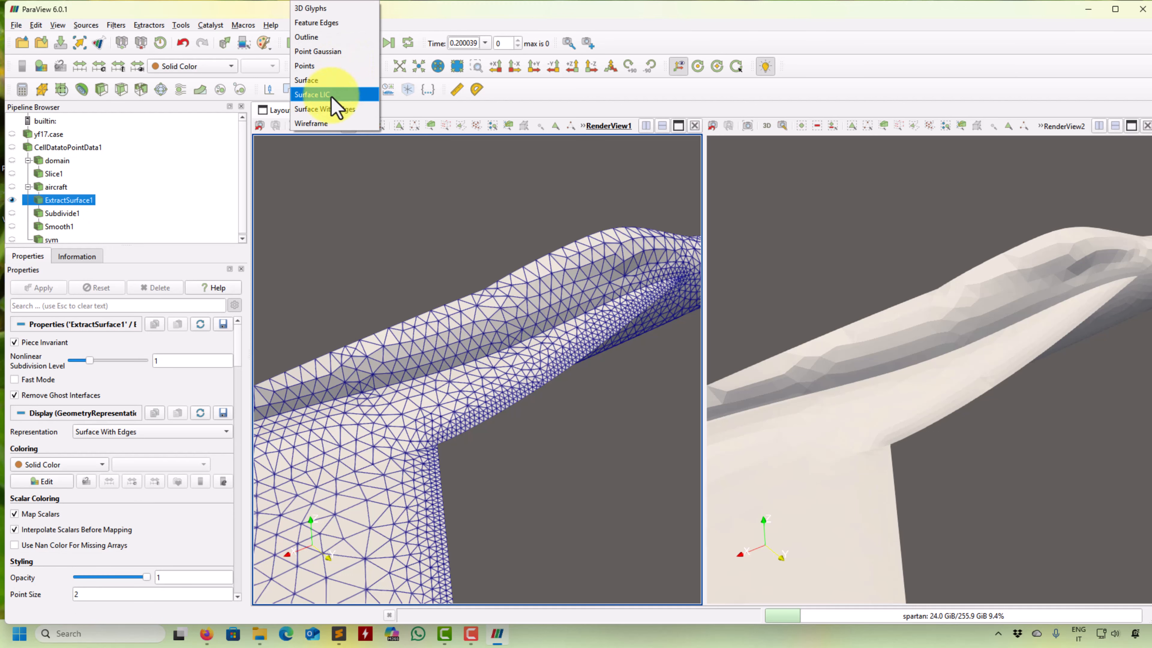
left_click(336, 97)
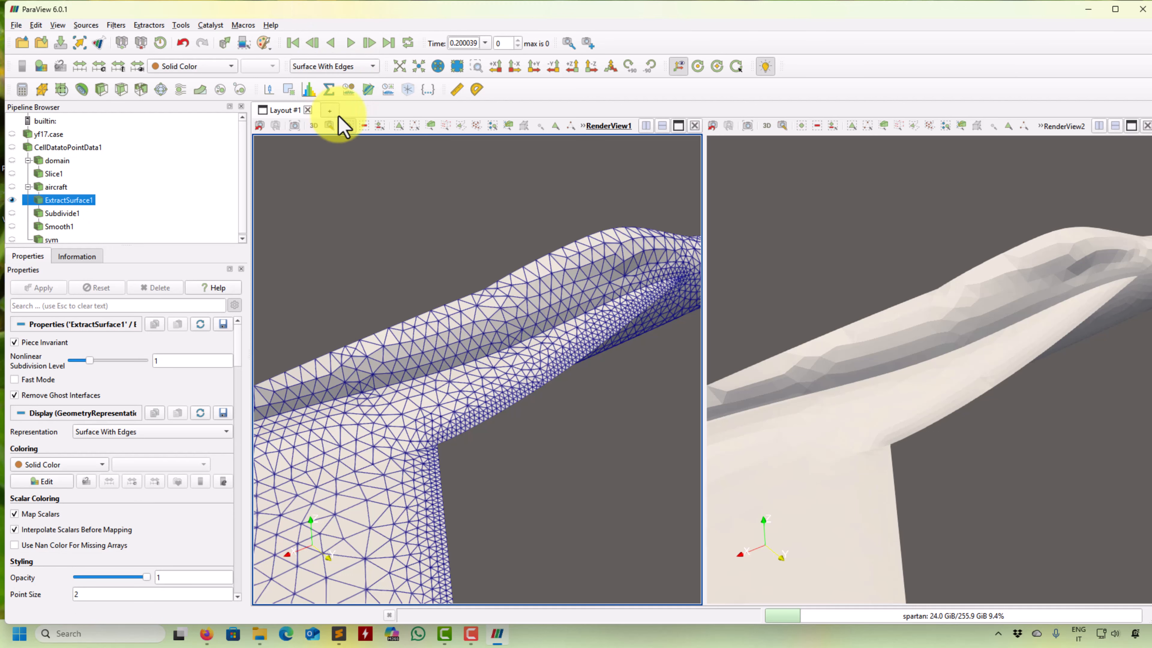
left_click(377, 68)
left_click(334, 82)
left_click_drag(419, 237, 562, 439)
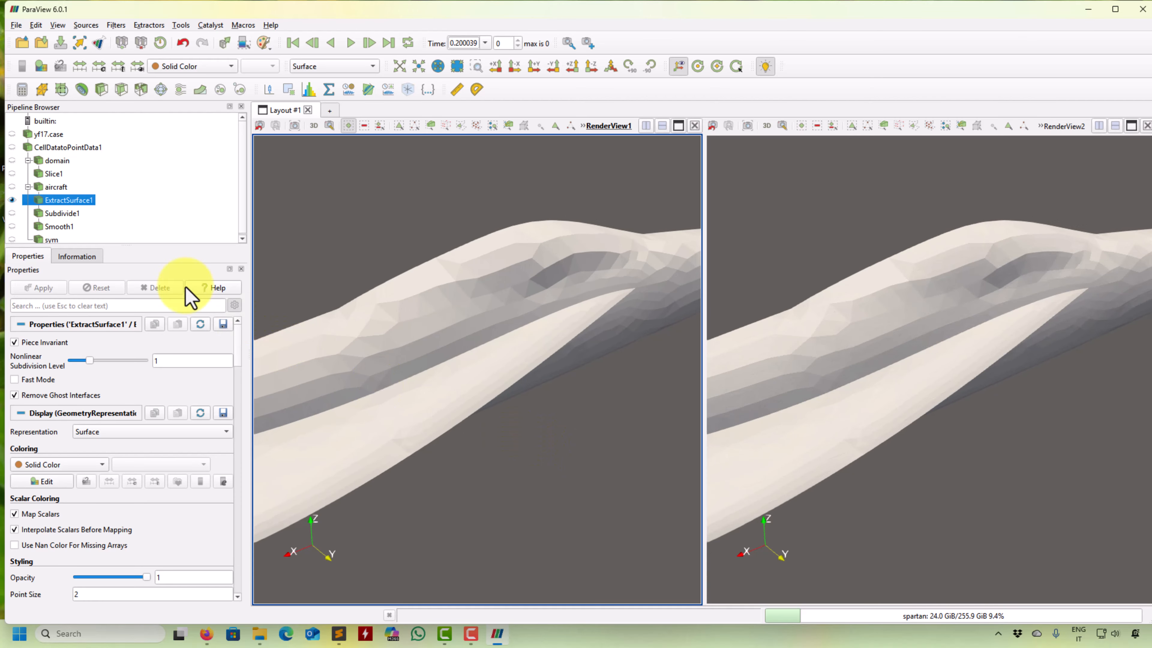
Set the Smooth filter's number of iterations to 209 and apply the change.
left_click(795, 210)
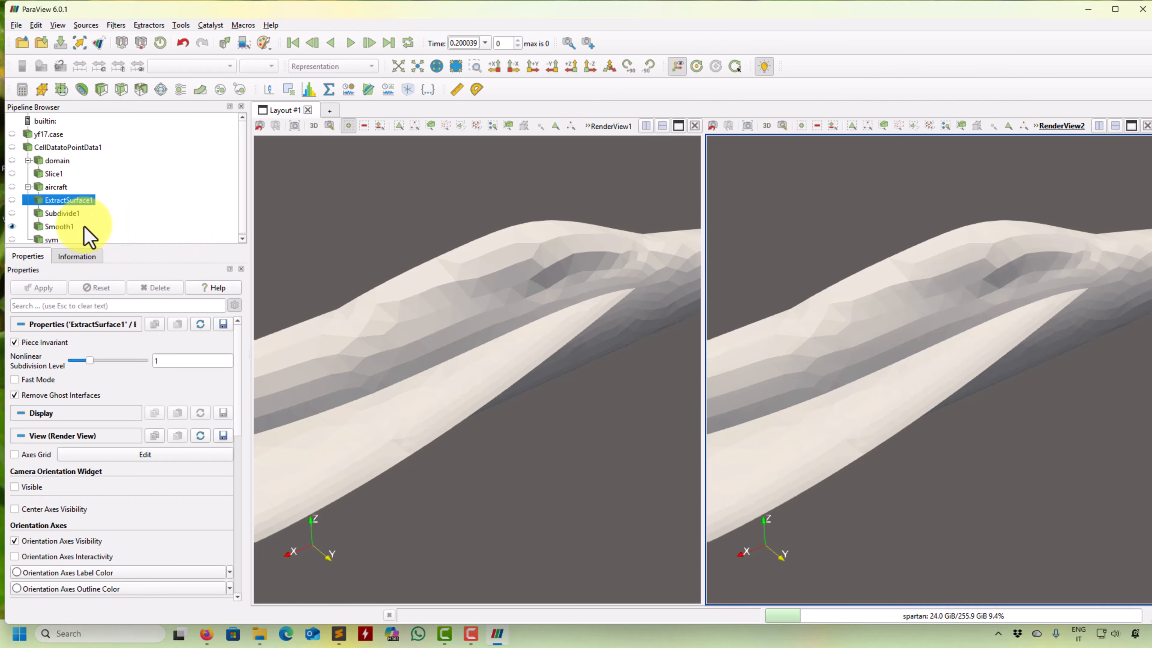
left_click(59, 227)
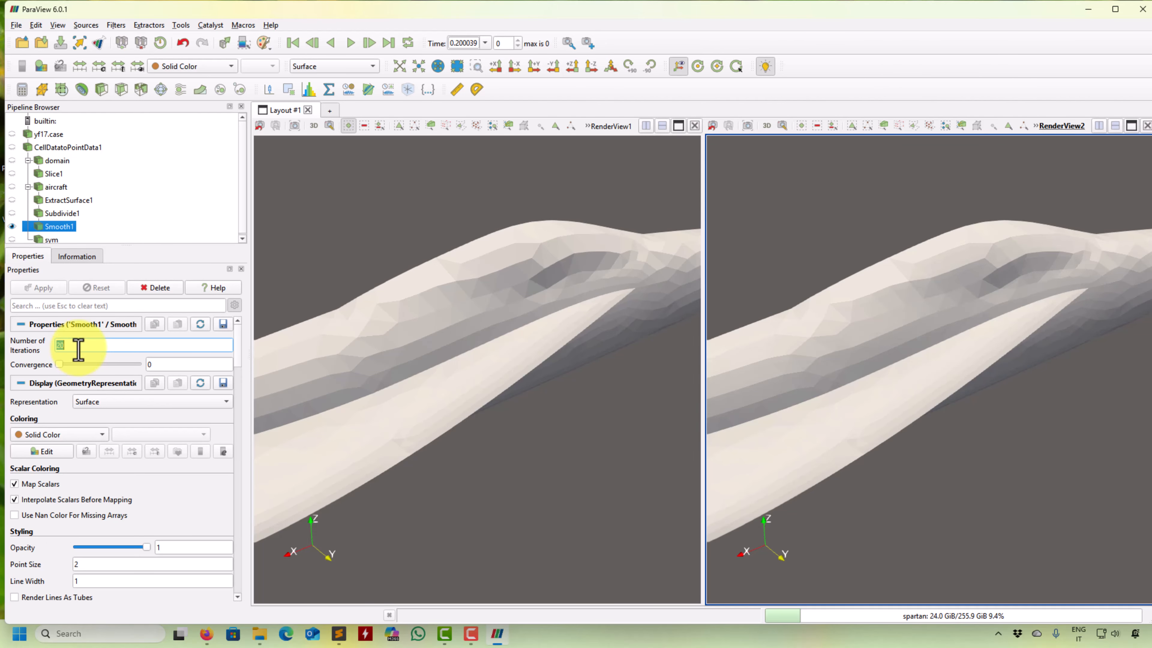
type("9")
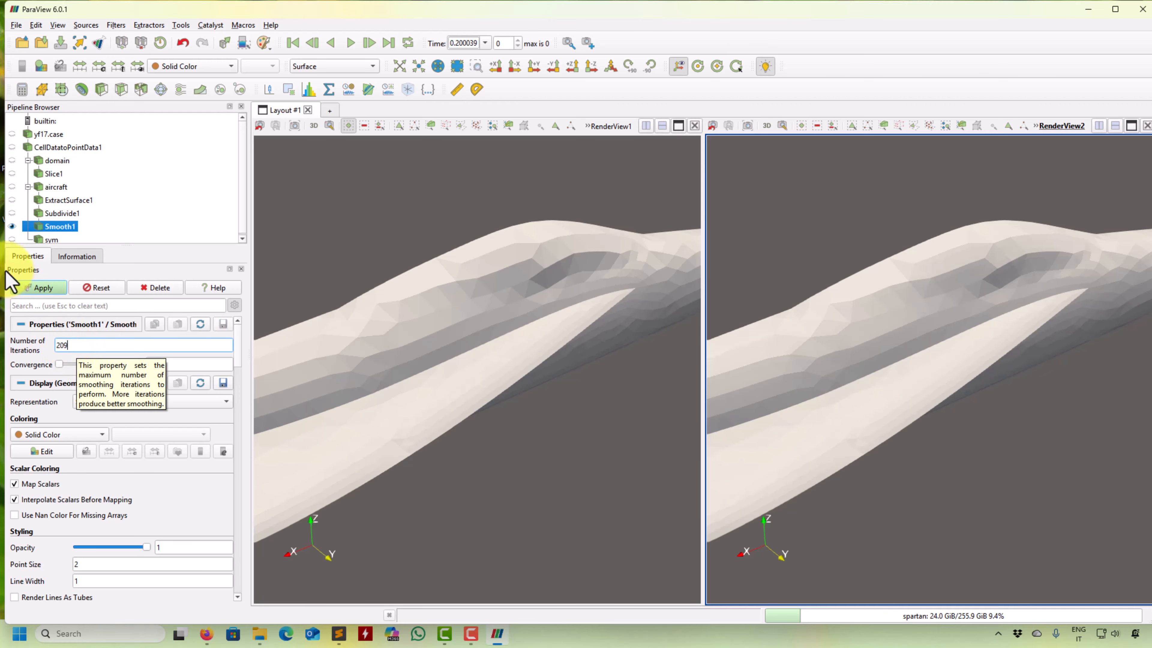
left_click(51, 295)
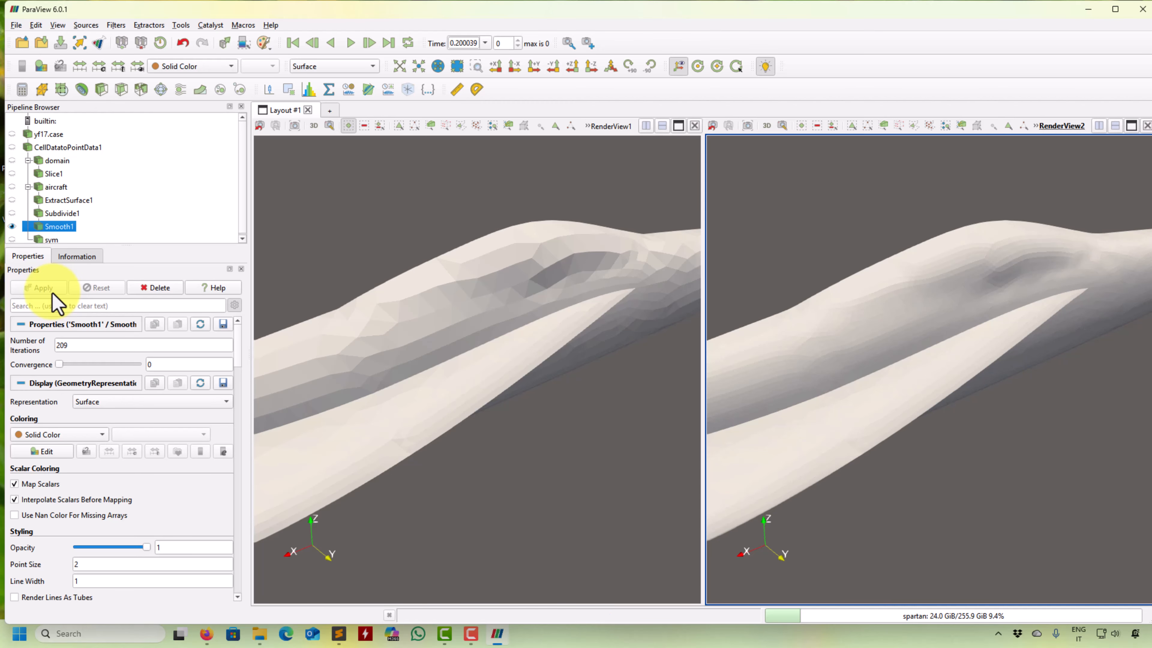
Compare the original and smoothed surfaces around the canopy, nose and wing root from several distances and angles.
scroll(413, 336, "down", 3)
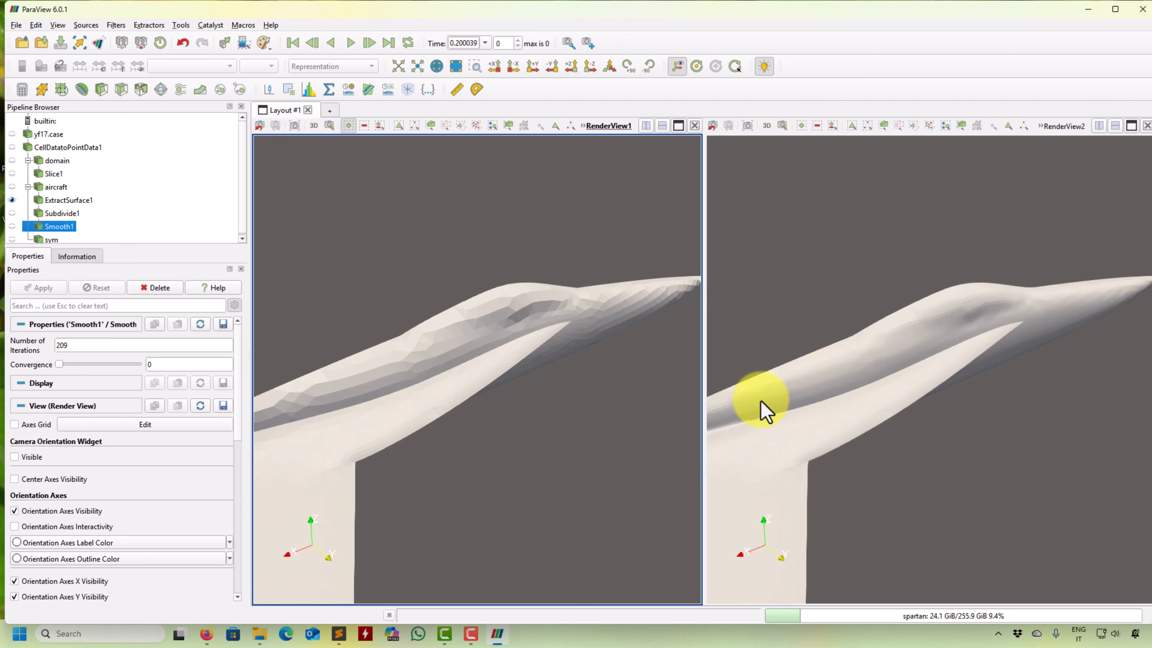
middle_click_drag(957, 410, 867, 443)
scroll(867, 450, "up", 8)
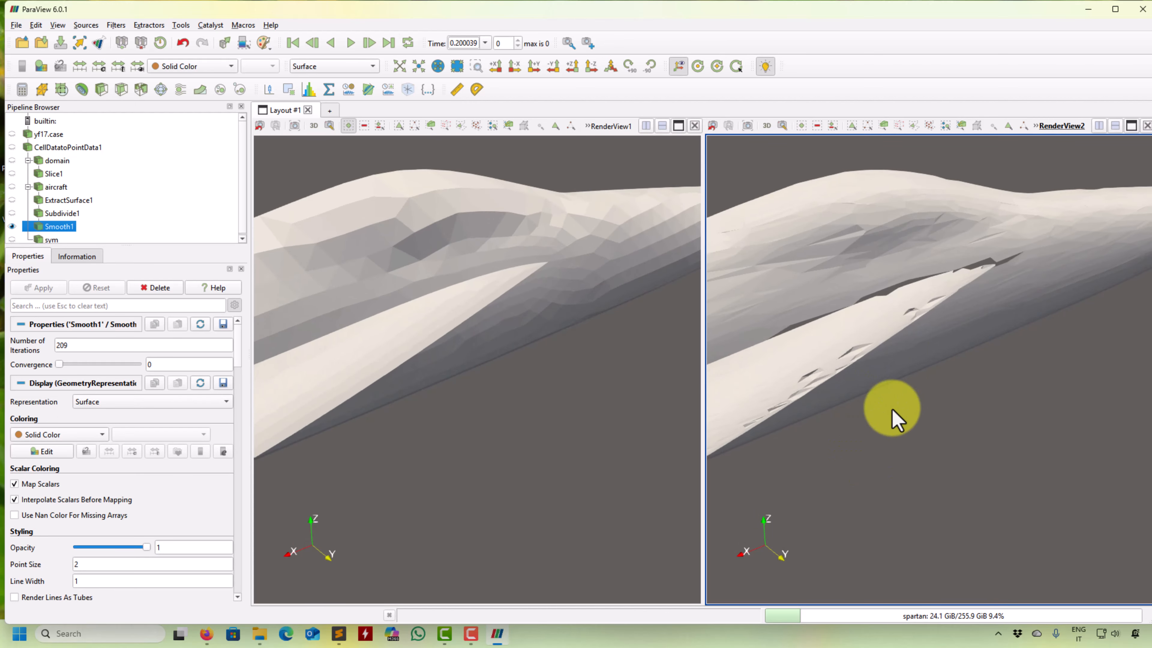
middle_click_drag(1023, 401, 1086, 399)
scroll(821, 441, "up", 5)
scroll(837, 438, "down", 6)
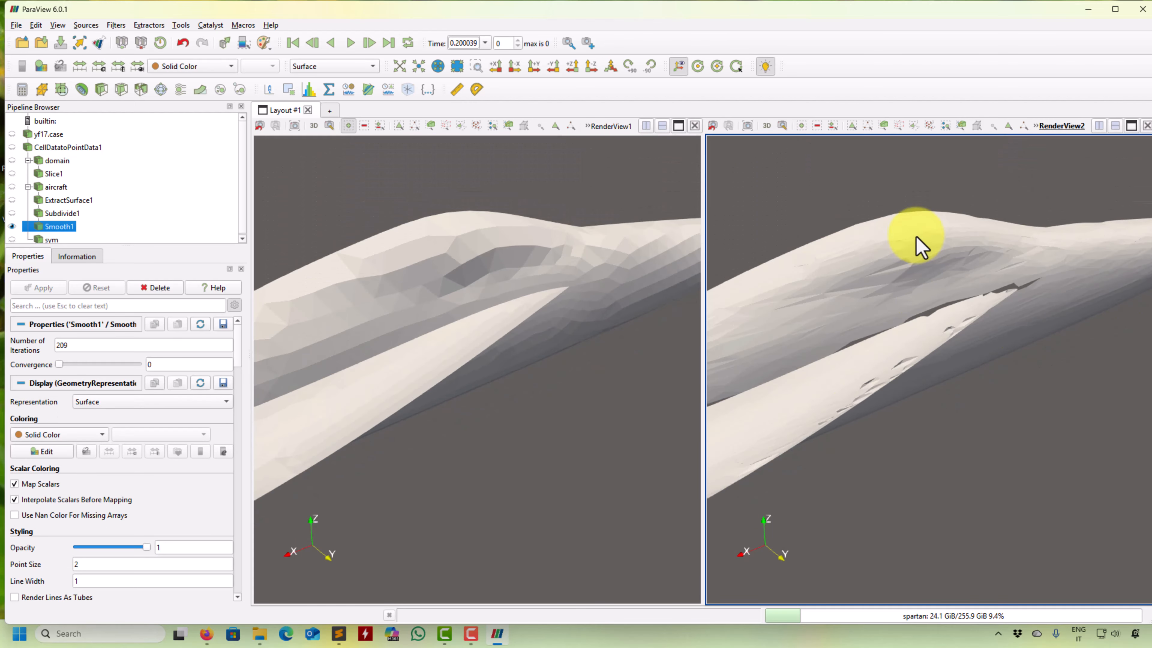
middle_click_drag(937, 414, 961, 411)
scroll(1003, 403, "up", 5)
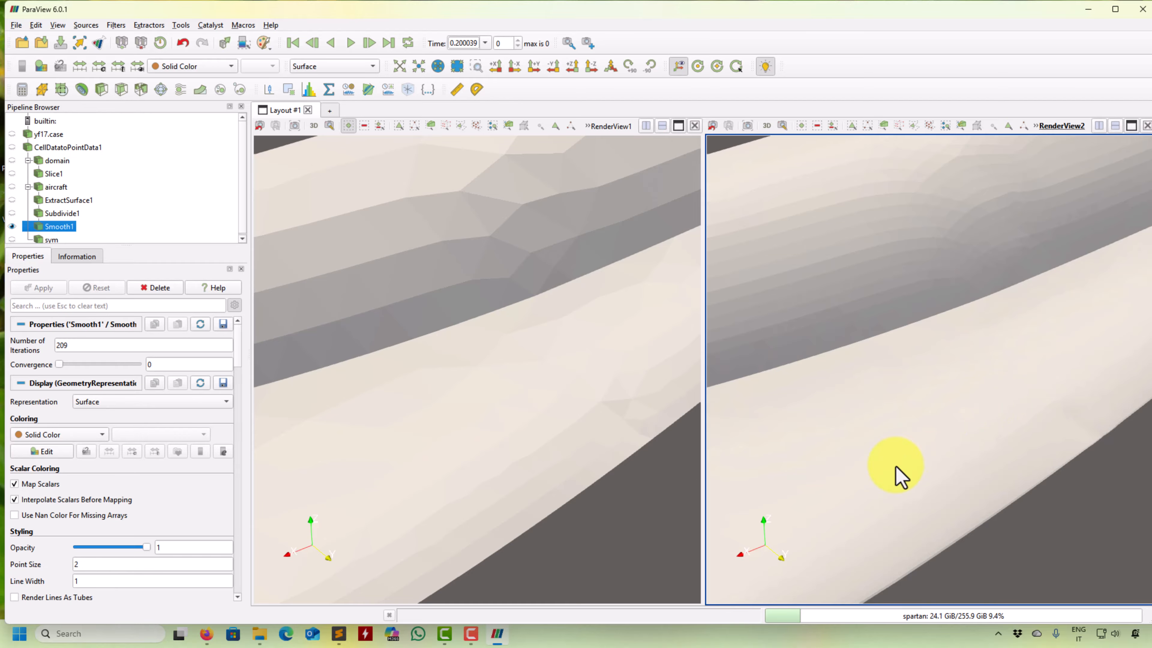
scroll(901, 474, "down", 6)
scroll(912, 436, "up", 3)
scroll(944, 417, "down", 3)
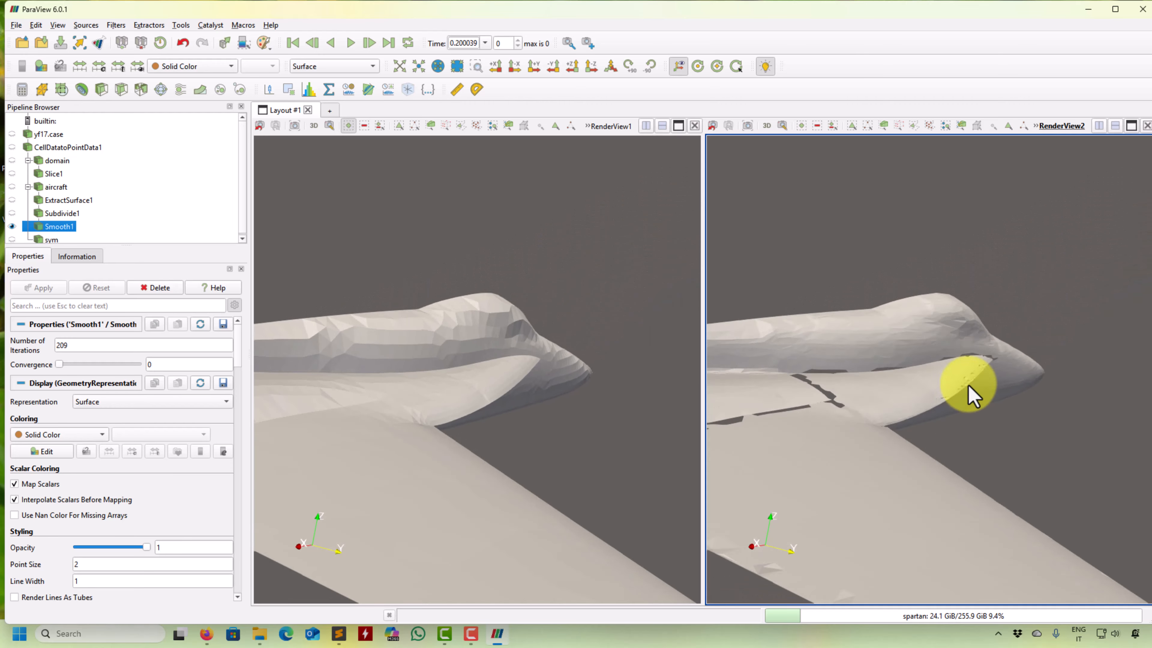
Examine the wing-fuselage junction of the smoothed surface up close against the original surface.
scroll(1029, 443, "up", 5)
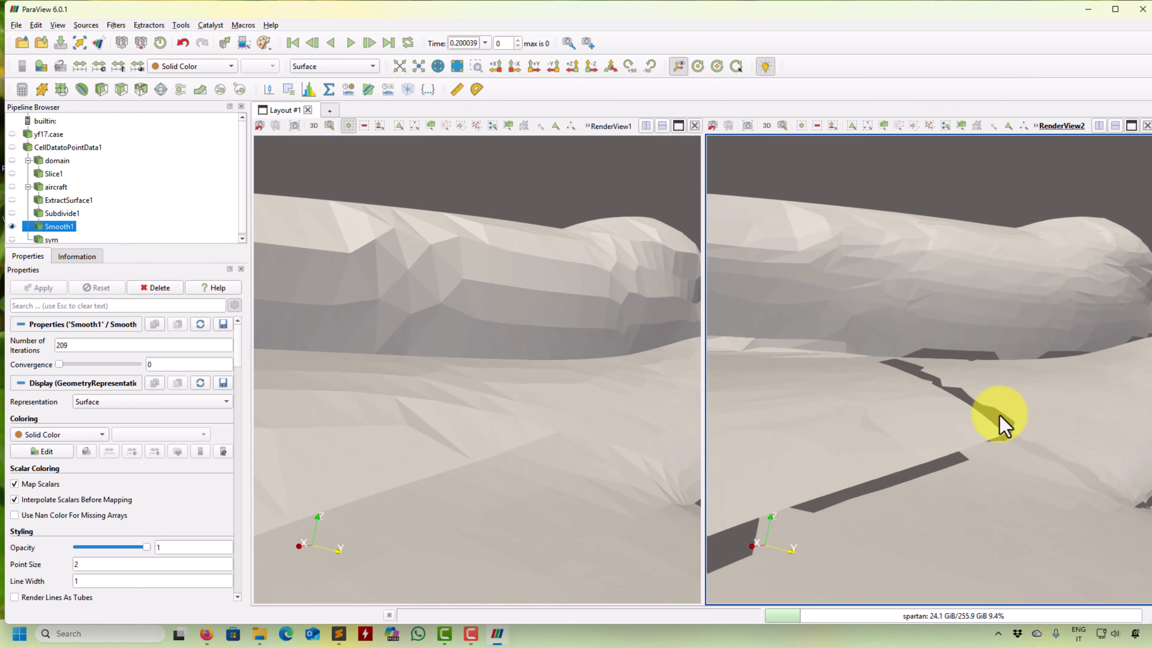
scroll(998, 436, "up", 3)
scroll(992, 441, "down", 2)
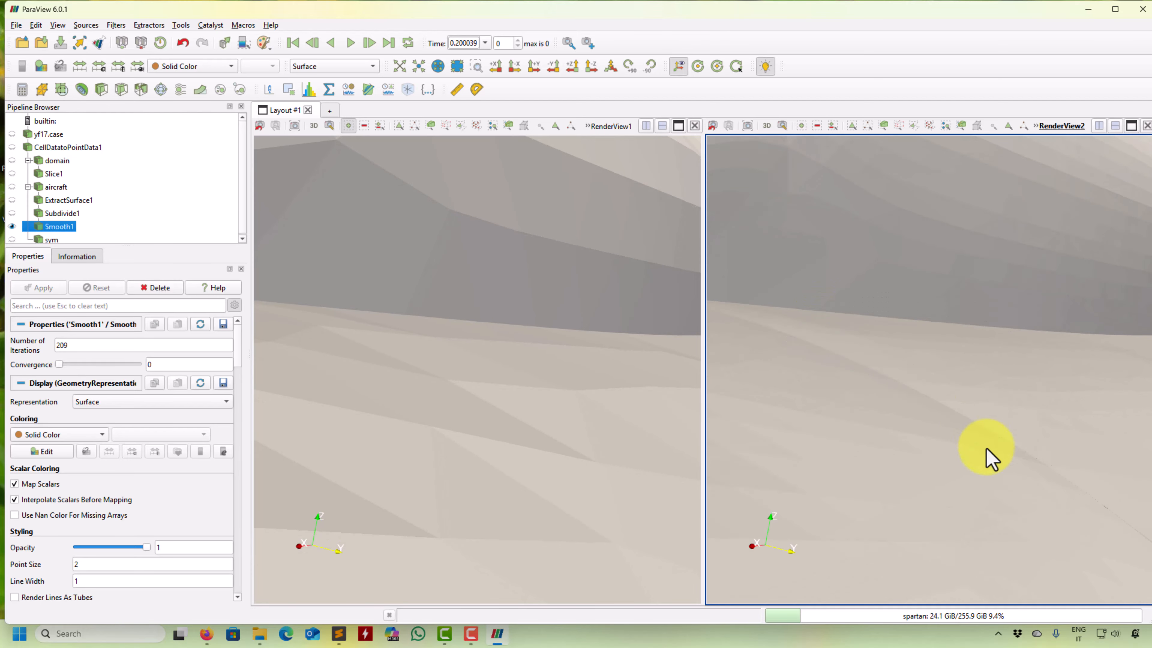
scroll(987, 448, "down", 5)
scroll(921, 436, "down", 3)
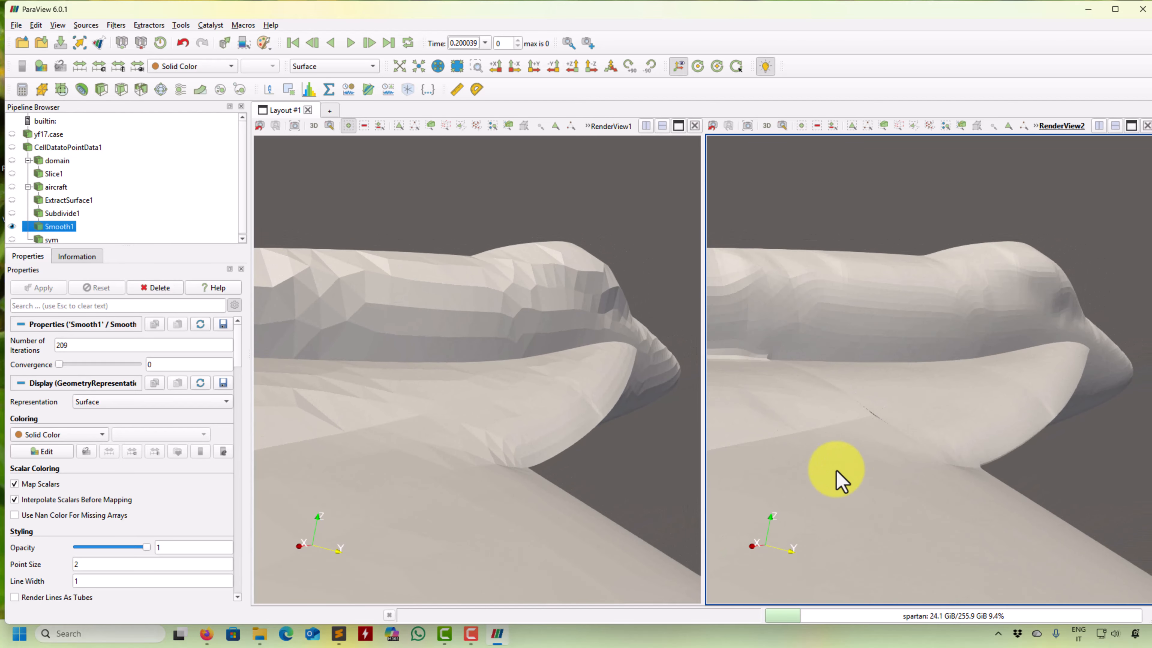
scroll(881, 403, "up", 5)
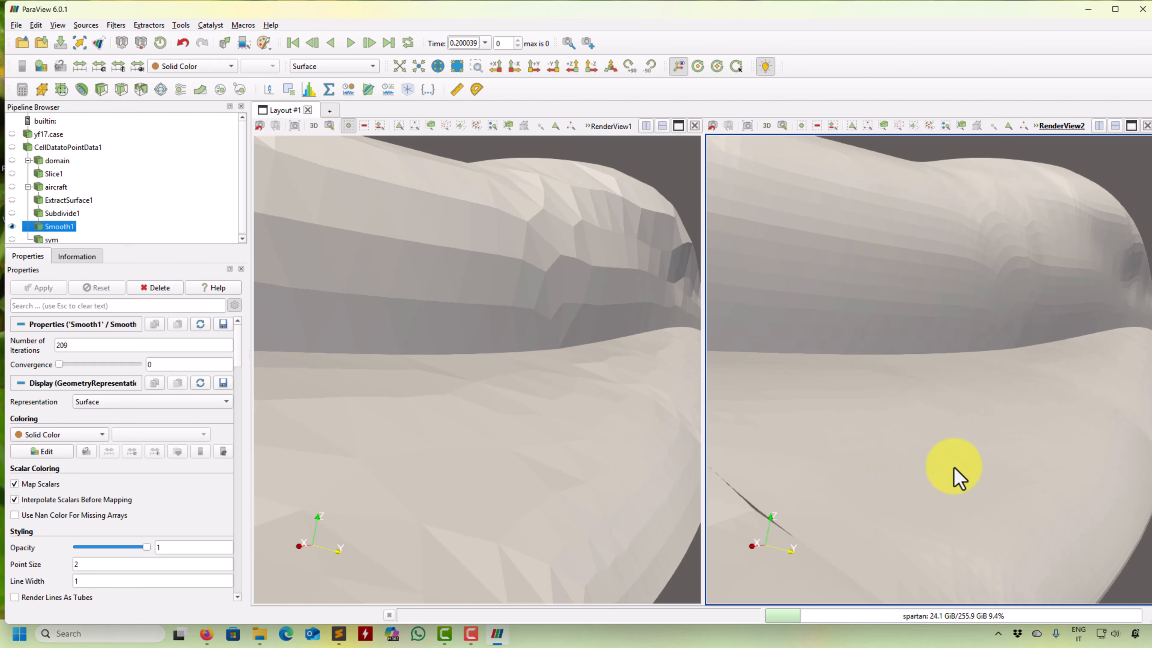
left_click_drag(952, 468, 894, 503)
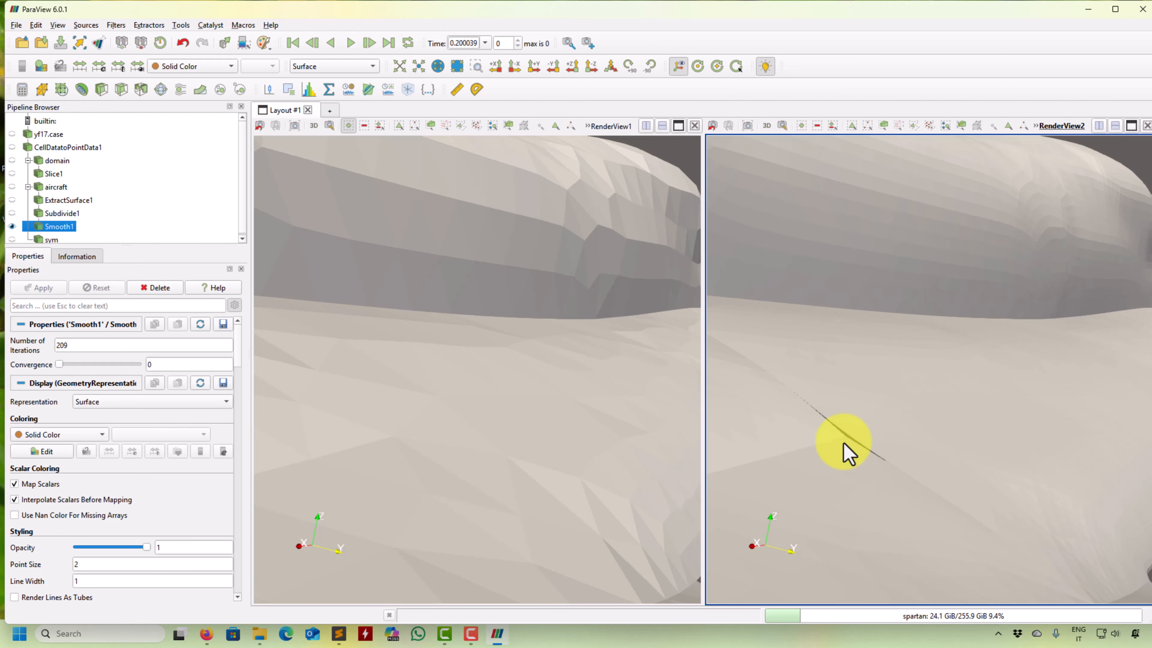
left_click_drag(856, 451, 849, 483)
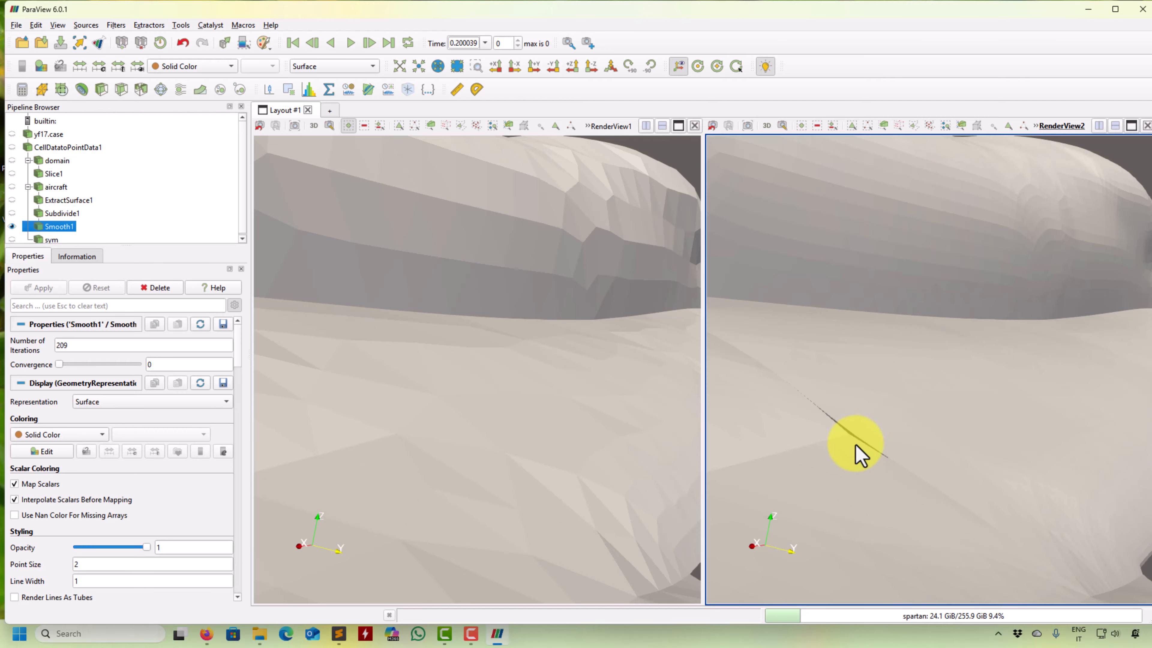
left_click(353, 72)
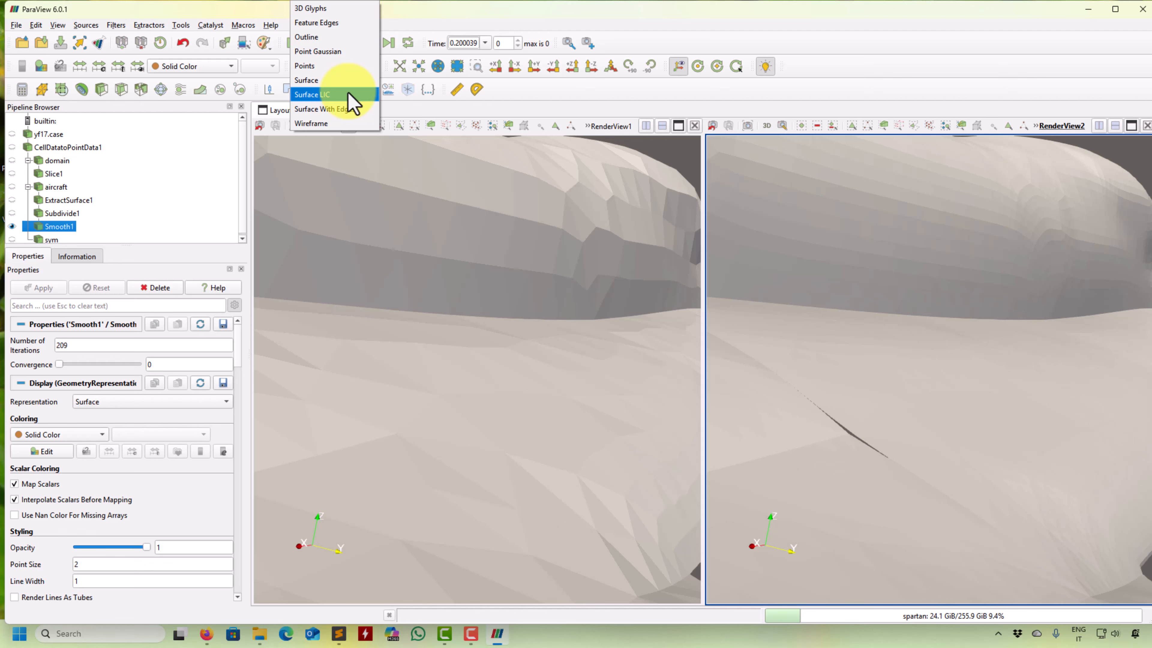
Switch to Firefox and search the web for "vespa paraview".
left_click(207, 638)
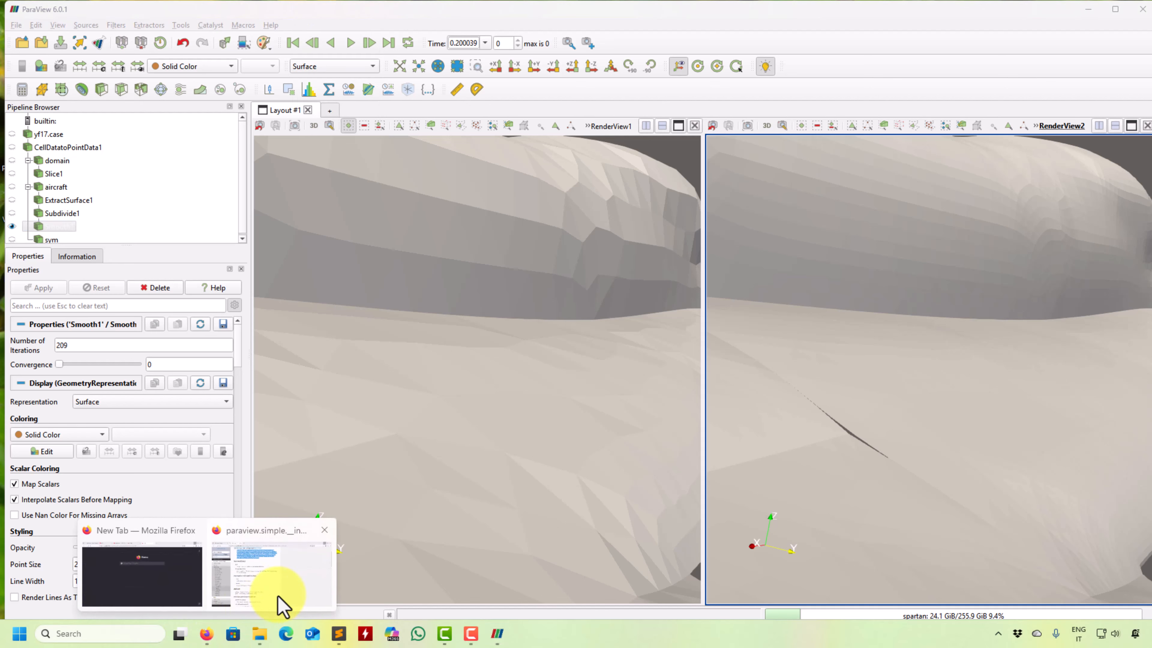
left_click(283, 595)
left_click(312, 21)
left_click(304, 38)
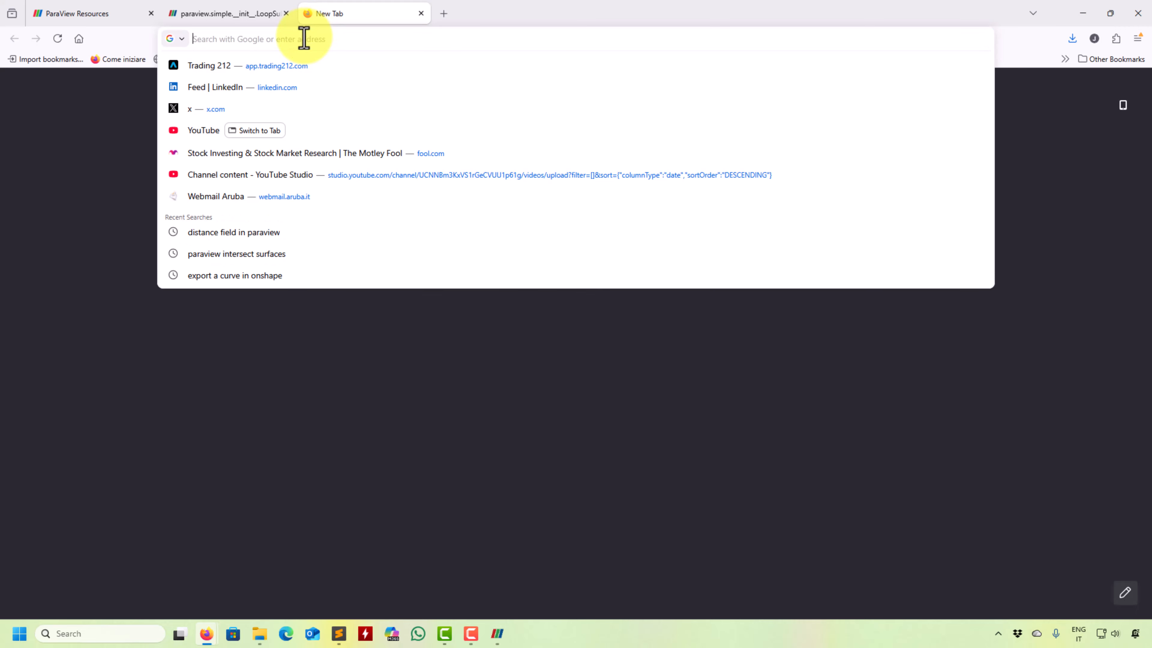
type("vespa pa")
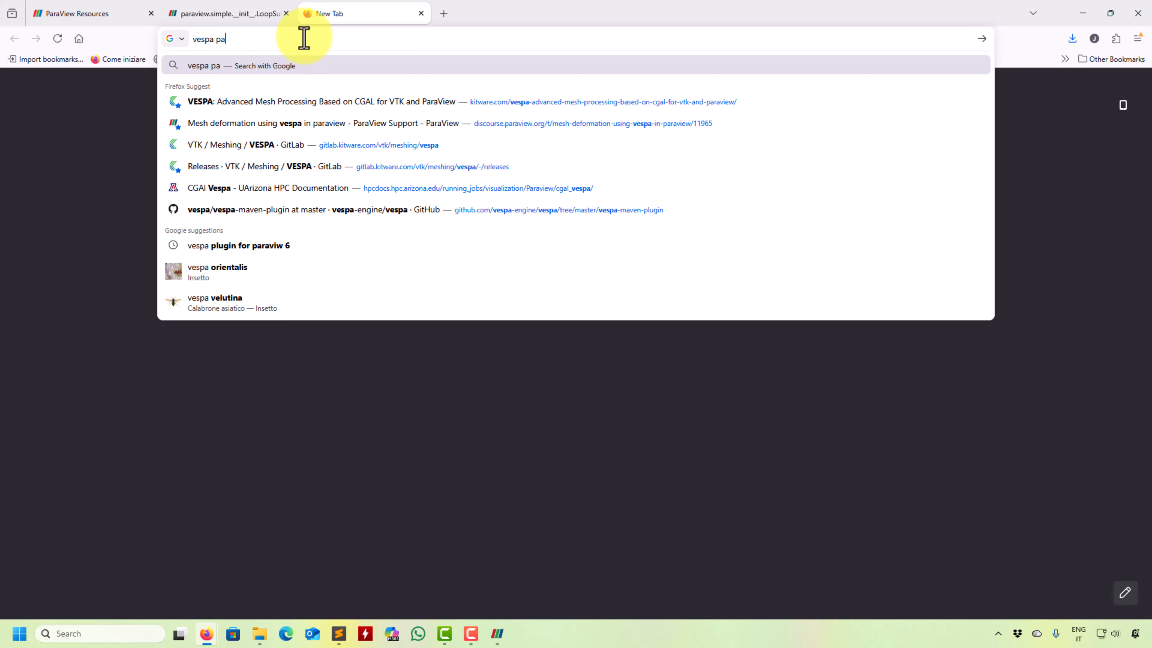
type("raview")
key("Return")
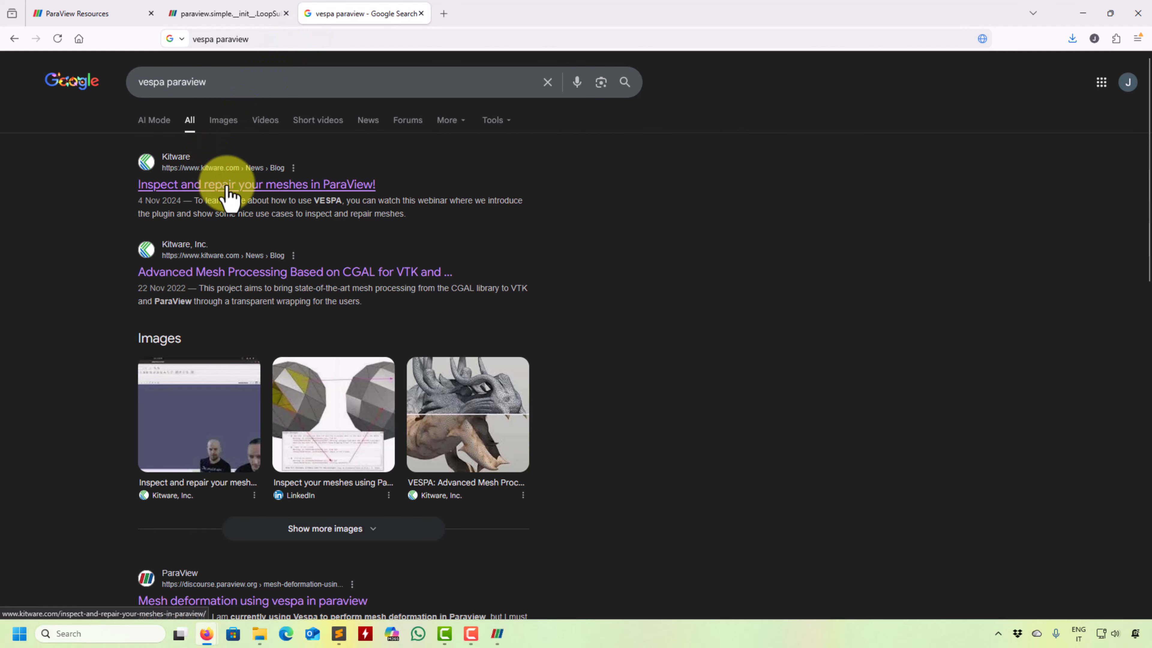
Read Kitware's post on inspecting and repairing meshes in ParaView and its linked article introducing the VESPA plugin and its filters.
left_click(236, 196)
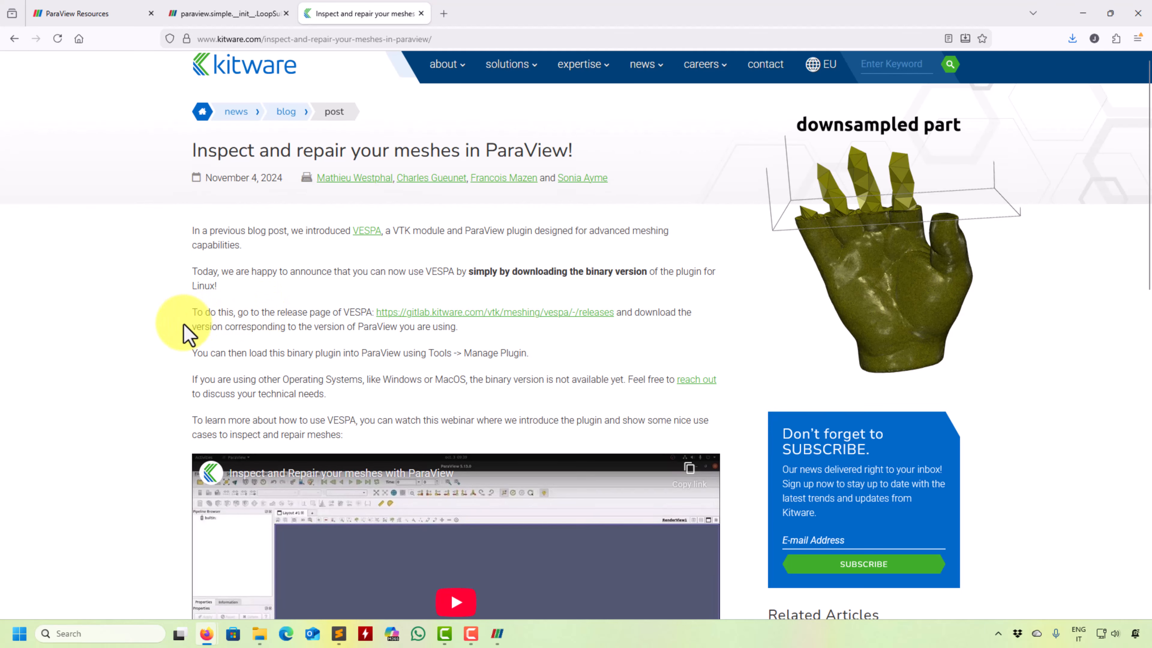
scroll(184, 331, "down", 2)
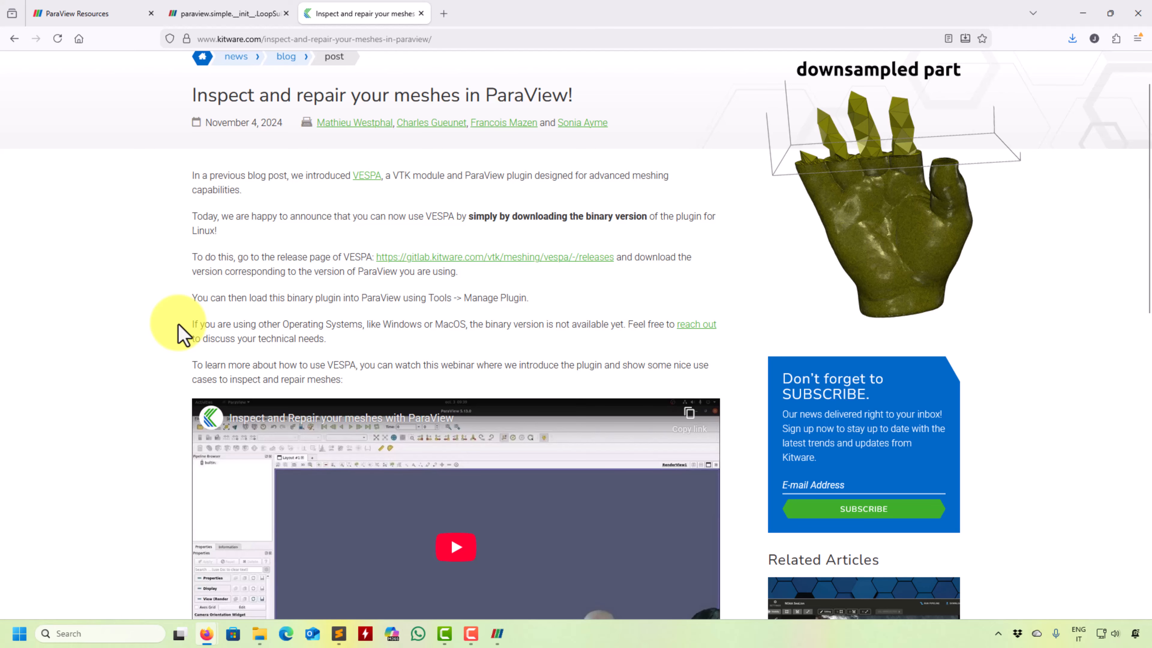
scroll(184, 330, "down", 10)
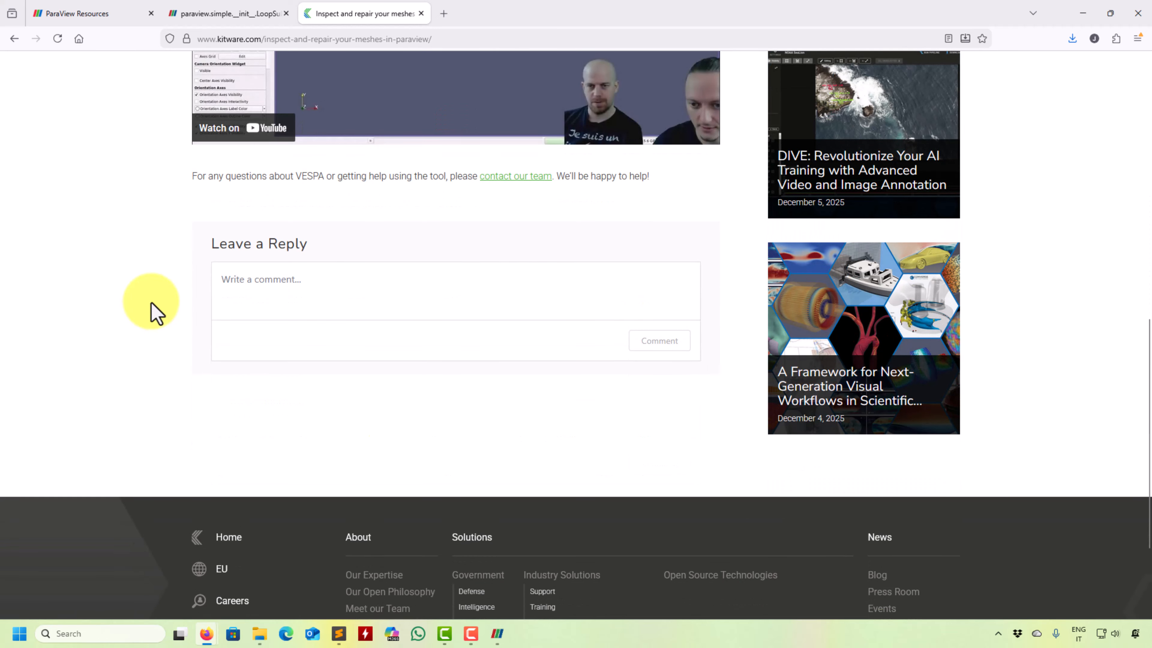
scroll(155, 314, "up", 11)
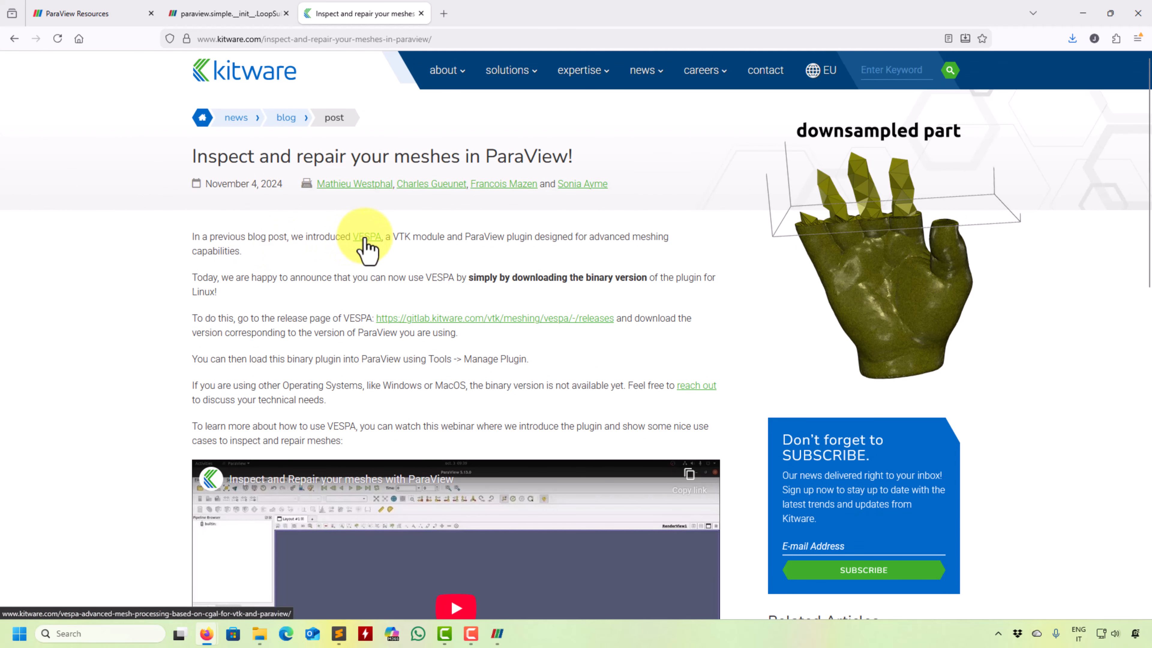
scroll(309, 273, "down", 6)
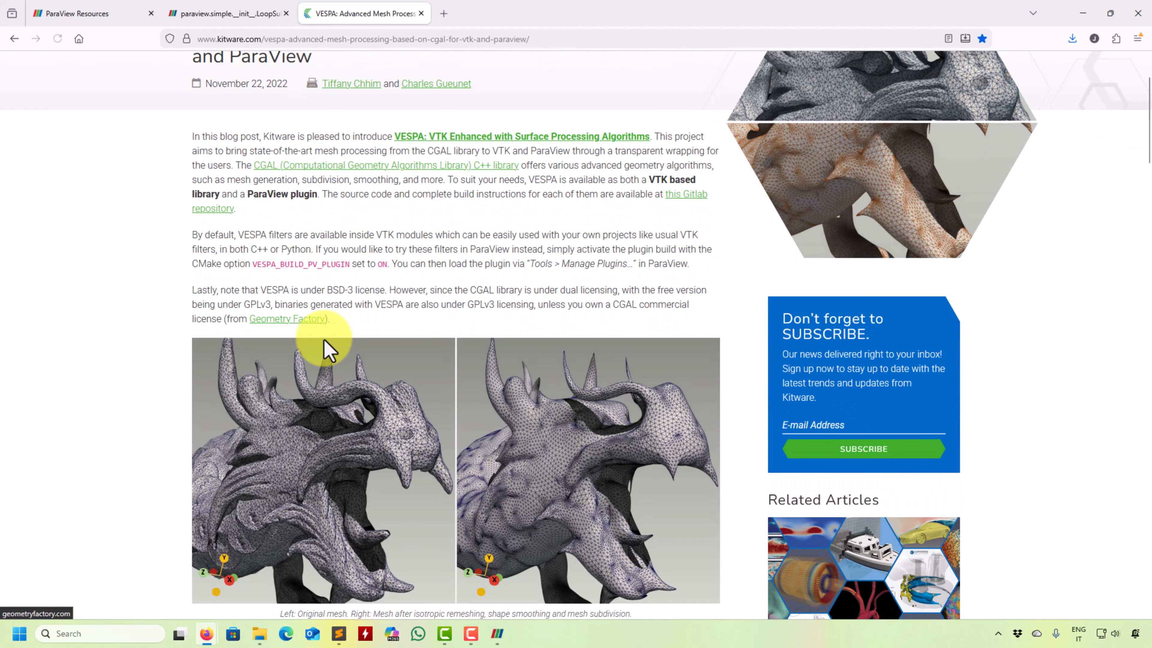
scroll(329, 338, "down", 13)
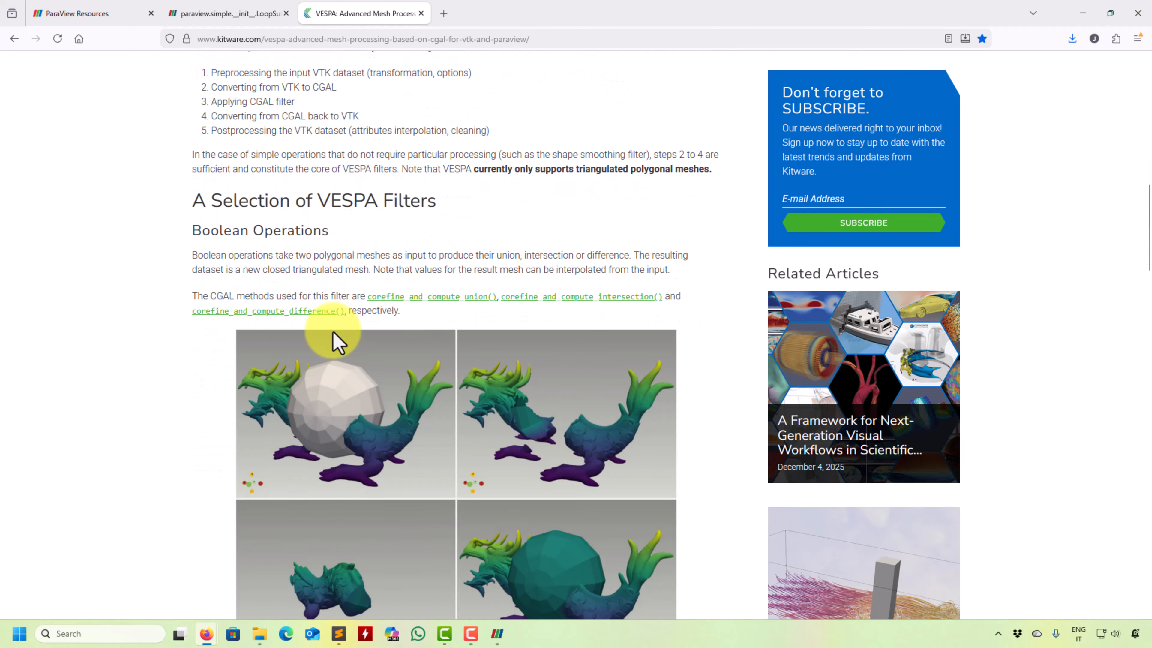
scroll(289, 330, "up", 10)
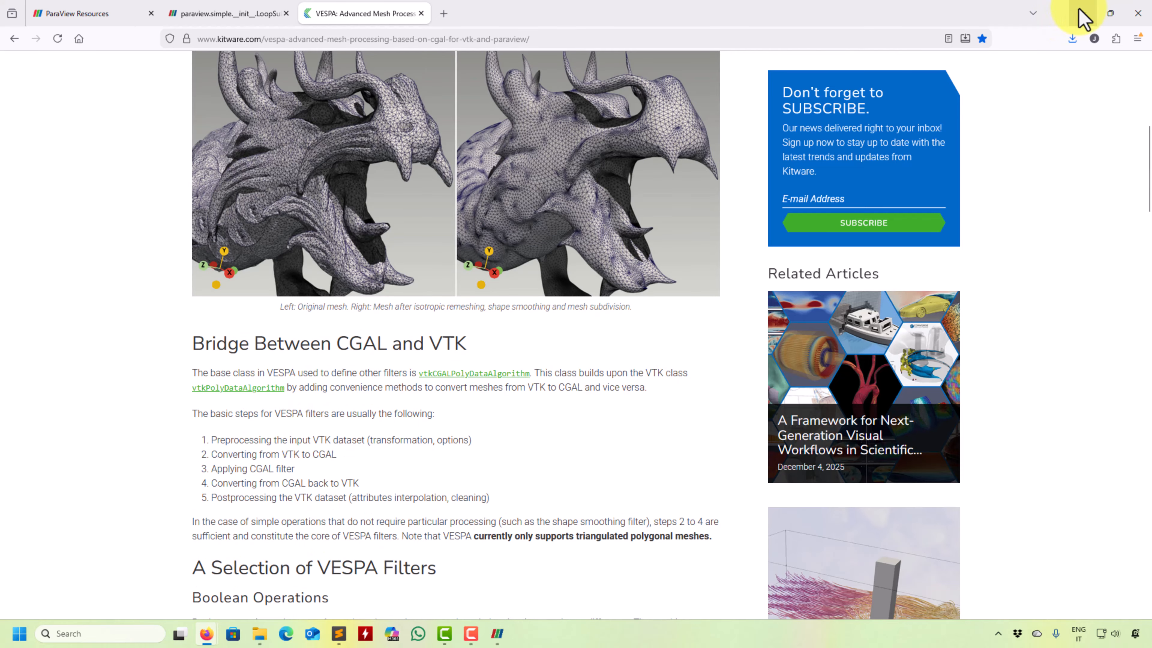
Return to ParaView, color the smoothed surface by the vtkCompositeIndex cell array, and inspect its separate blocks around the wing root.
left_click(1085, 14)
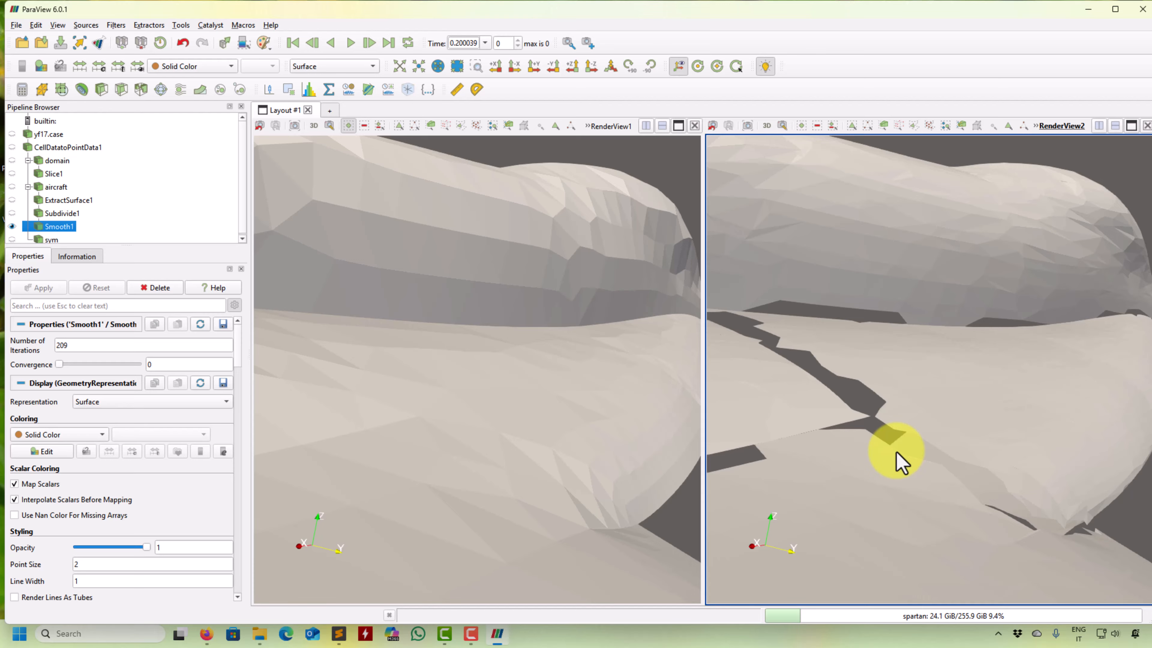
scroll(897, 463, "up", 5)
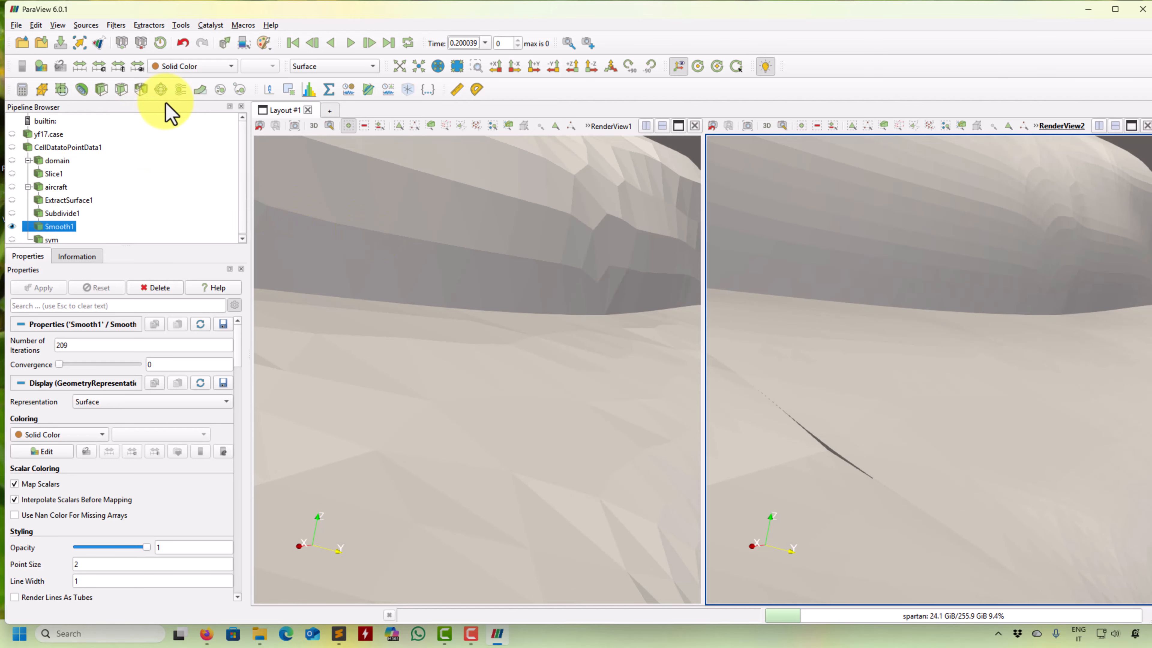
left_click(182, 66)
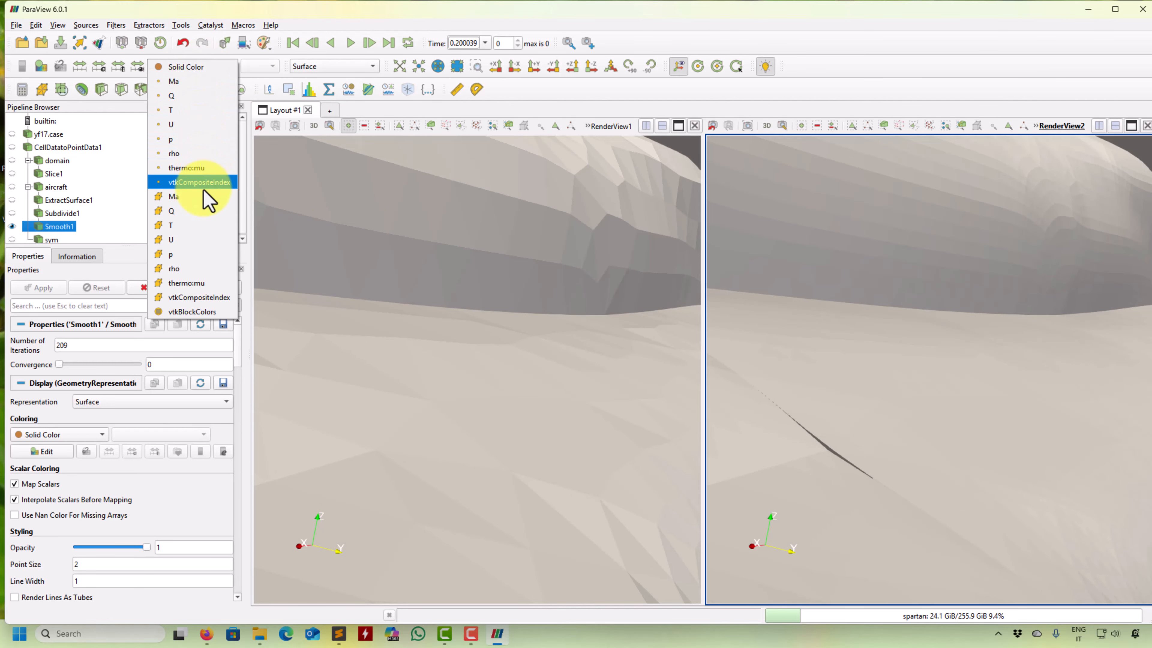
left_click(203, 298)
scroll(880, 188, "down", 5)
scroll(900, 380, "up", 5)
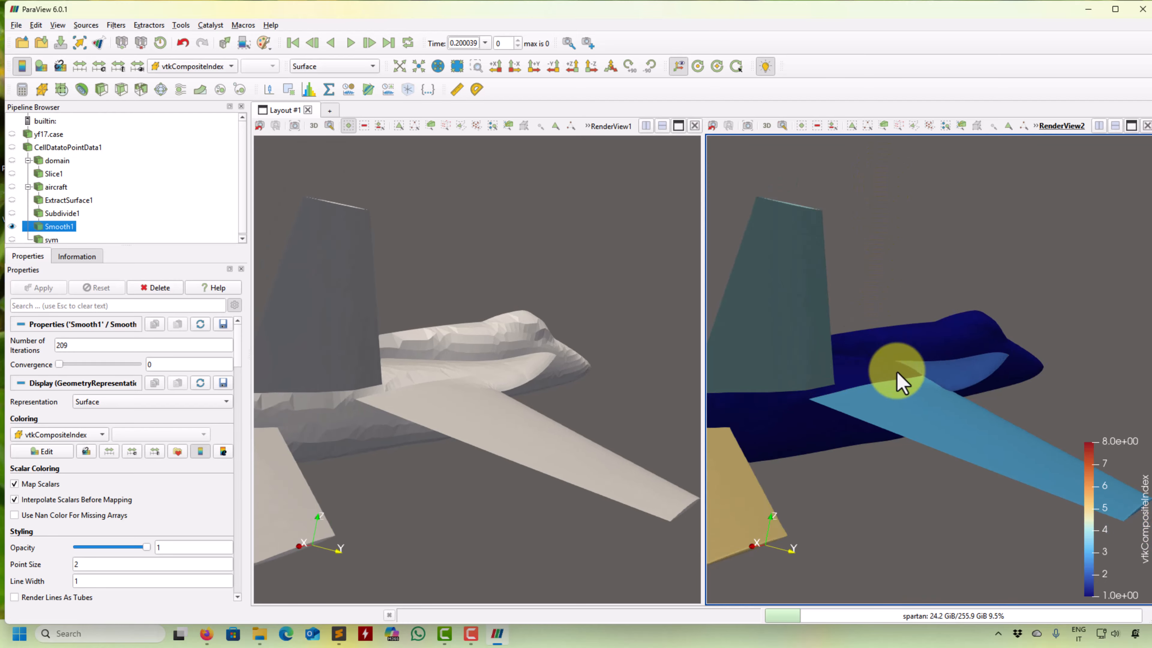
scroll(943, 347, "up", 3)
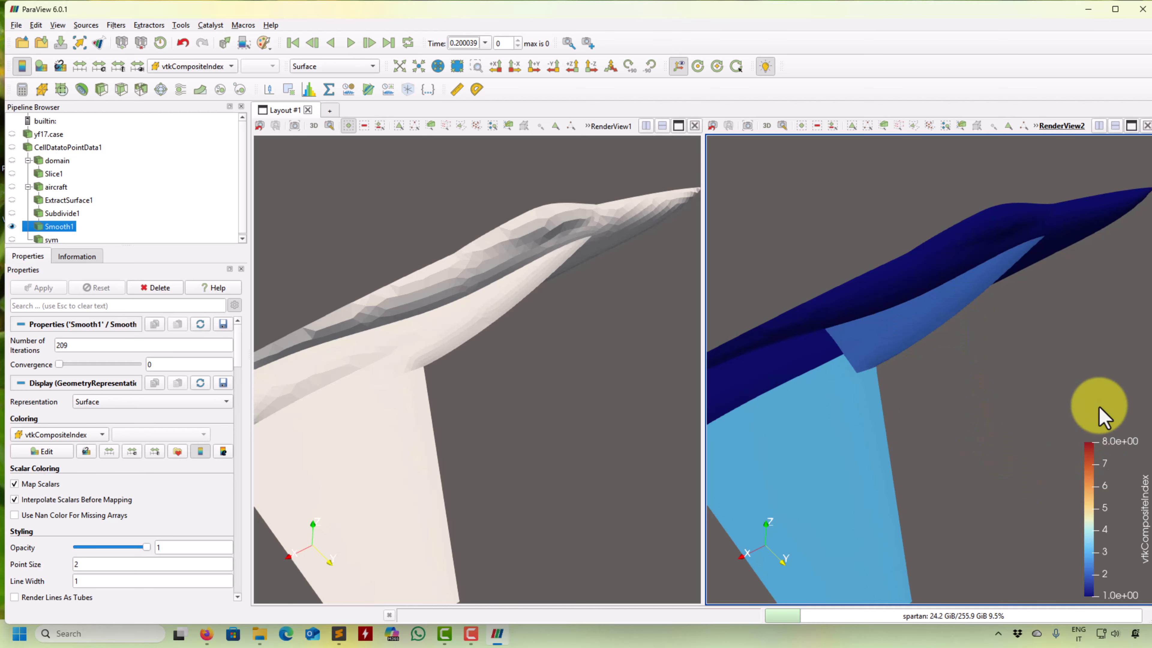
scroll(907, 408, "down", 3)
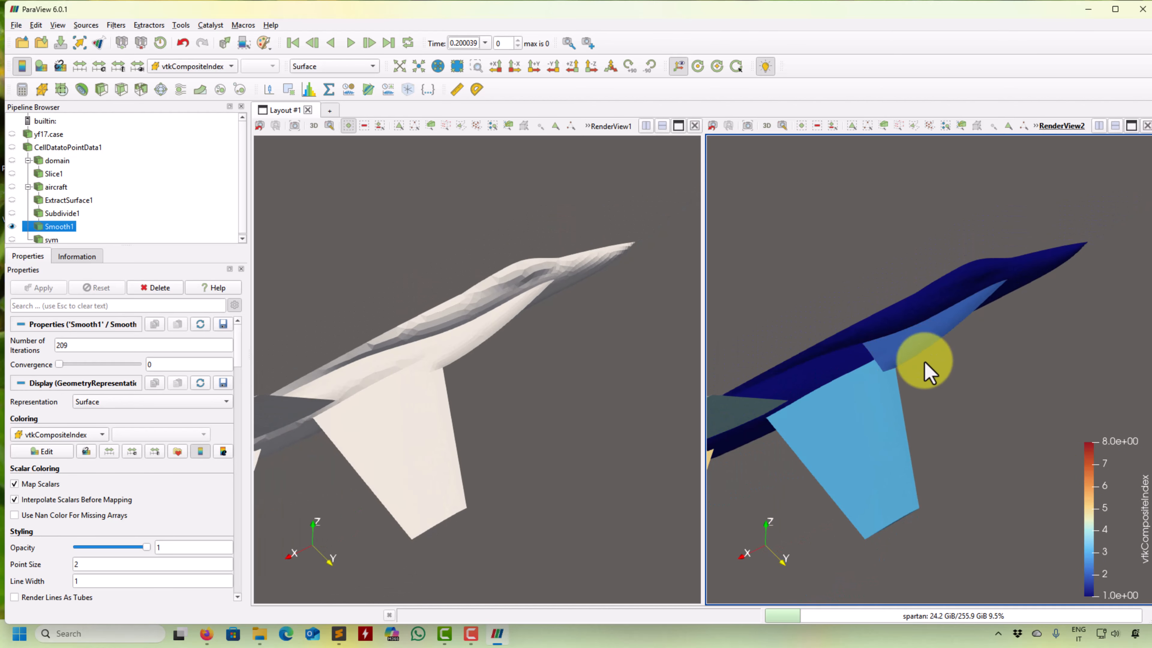
left_click_drag(811, 426, 876, 427)
scroll(918, 426, "up", 5)
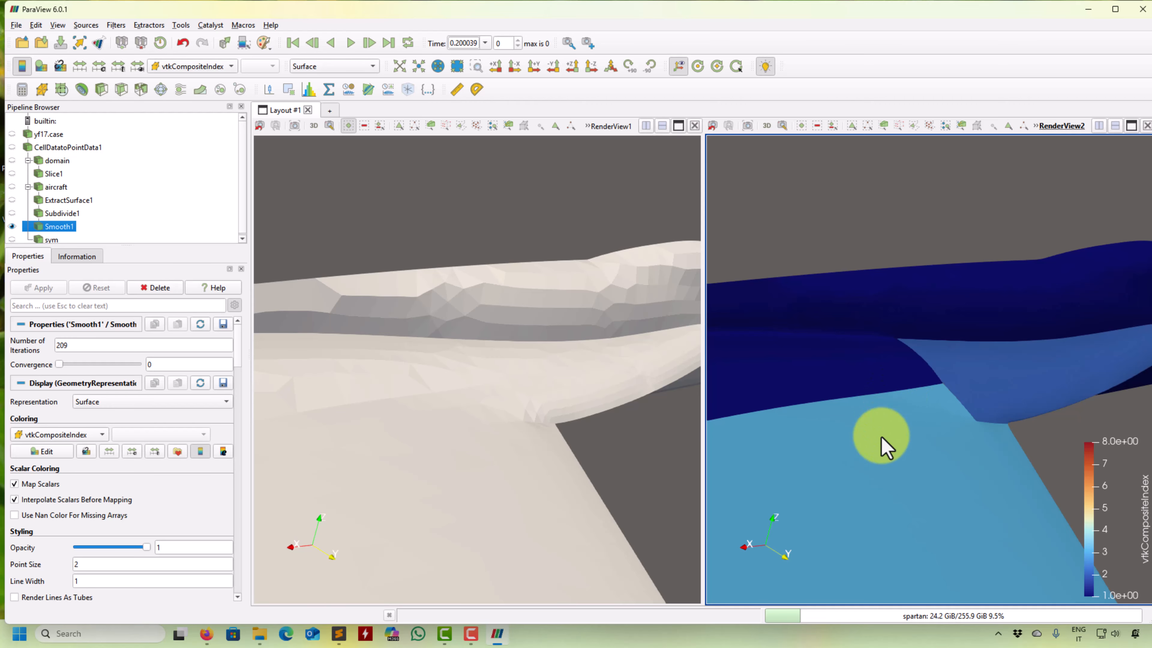
scroll(907, 347, "down", 3)
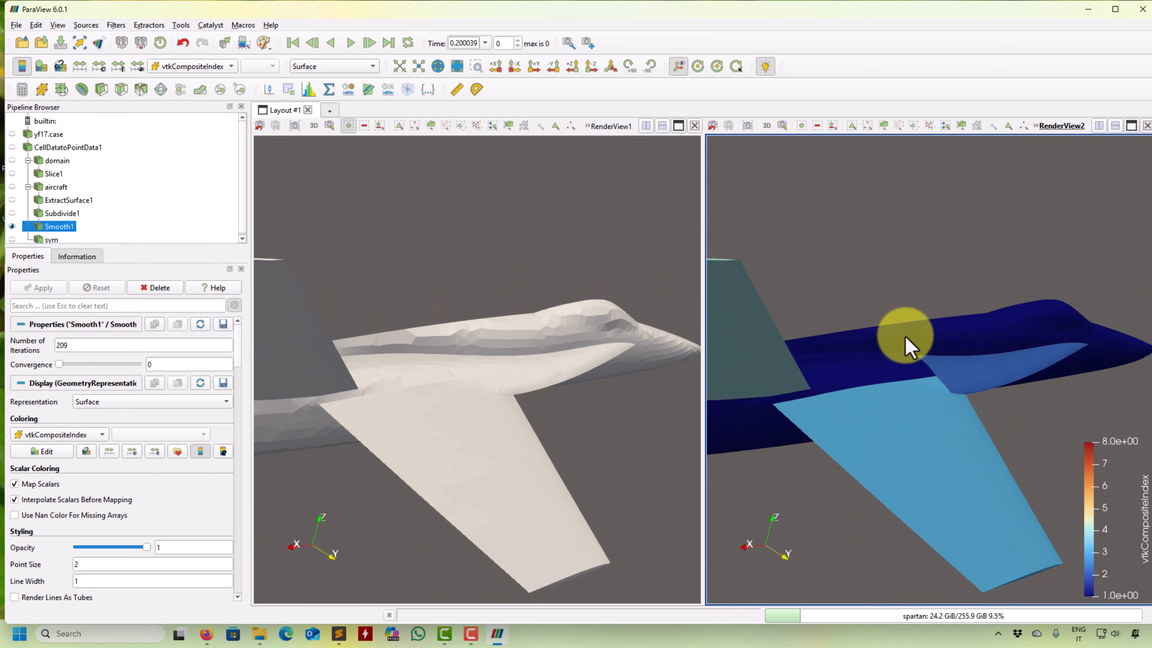
Add a Merge Blocks filter to the subdivided surface in the second view, keeping its default settings, and apply it.
left_click(64, 215)
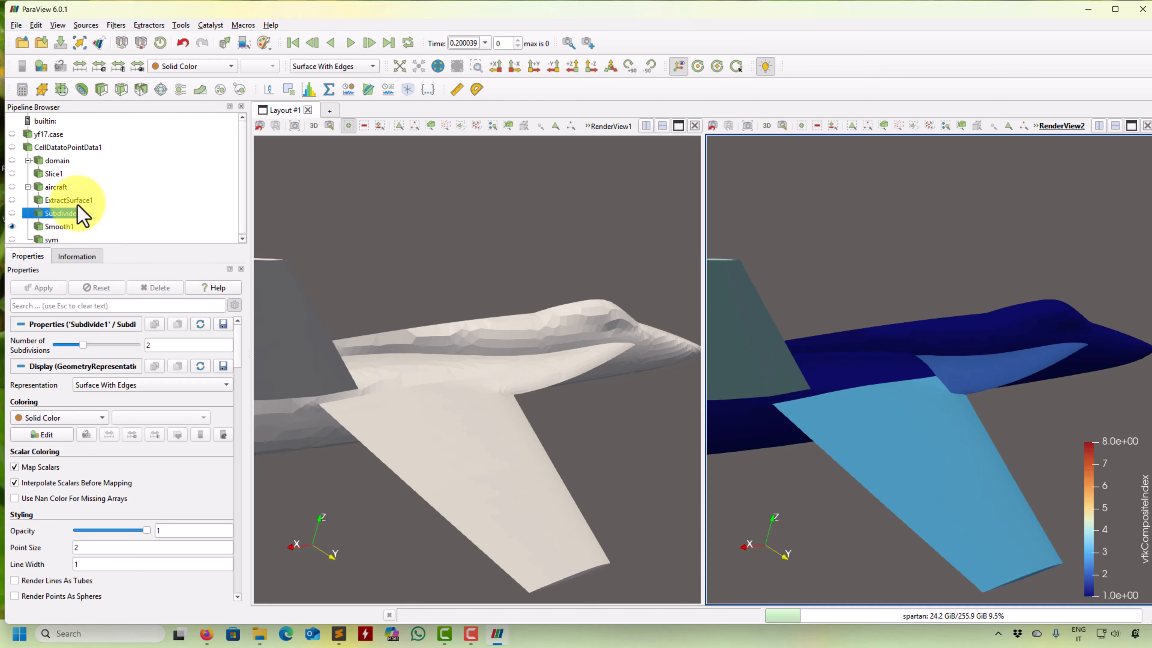
left_click(462, 265)
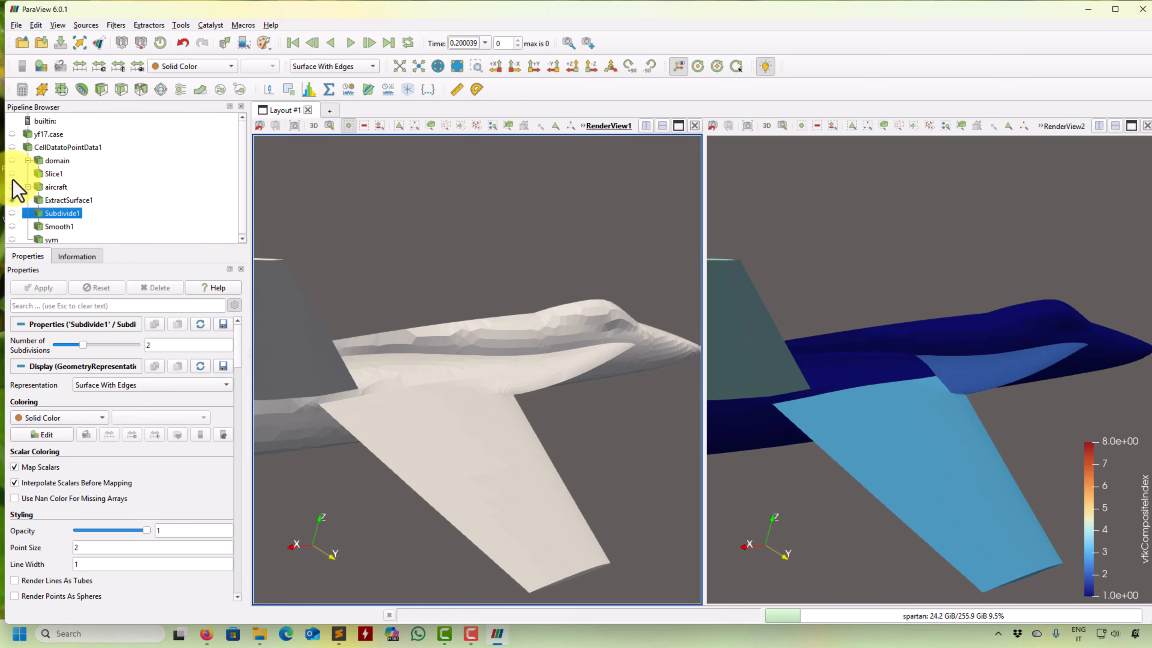
left_click(78, 200)
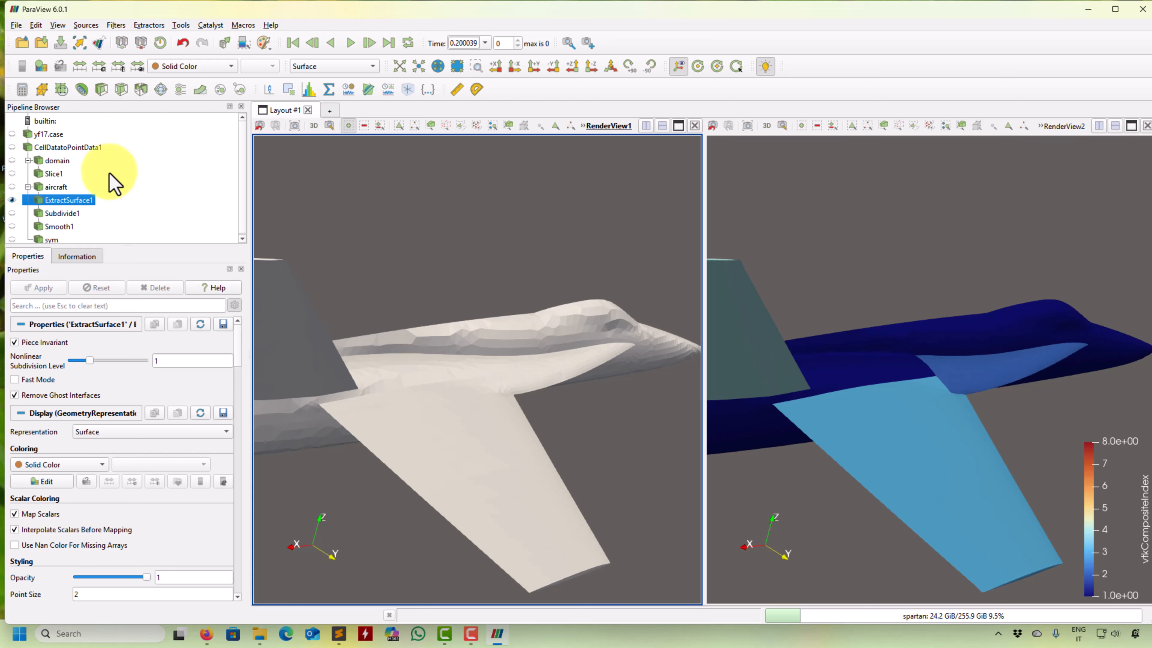
left_click(51, 217)
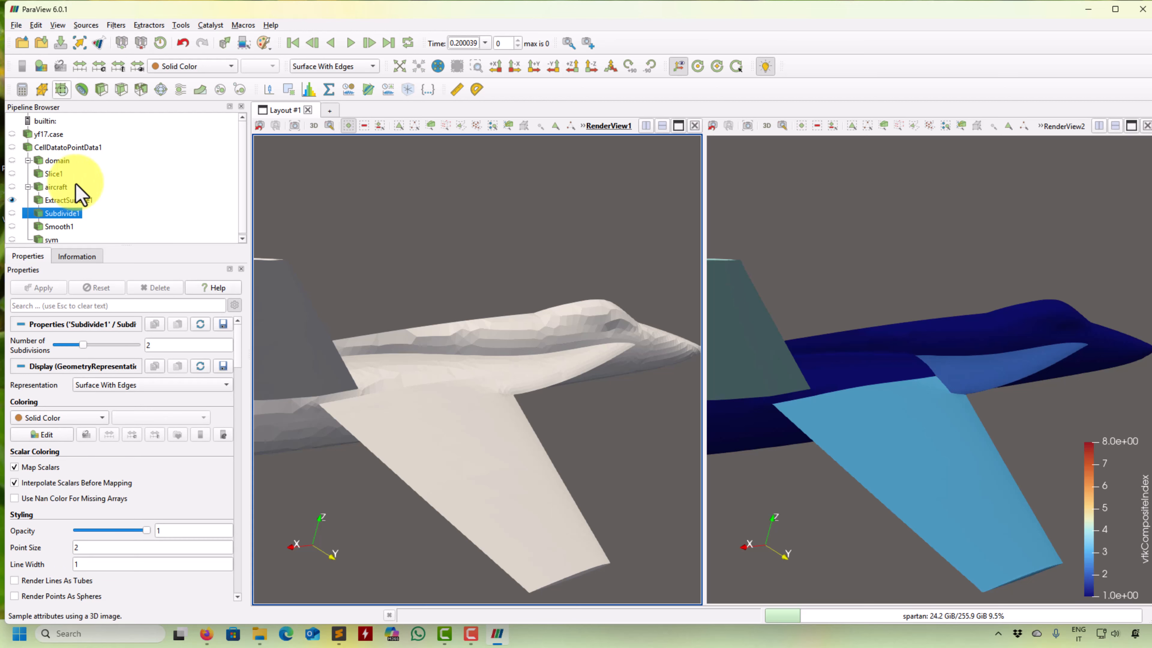
left_click(827, 213)
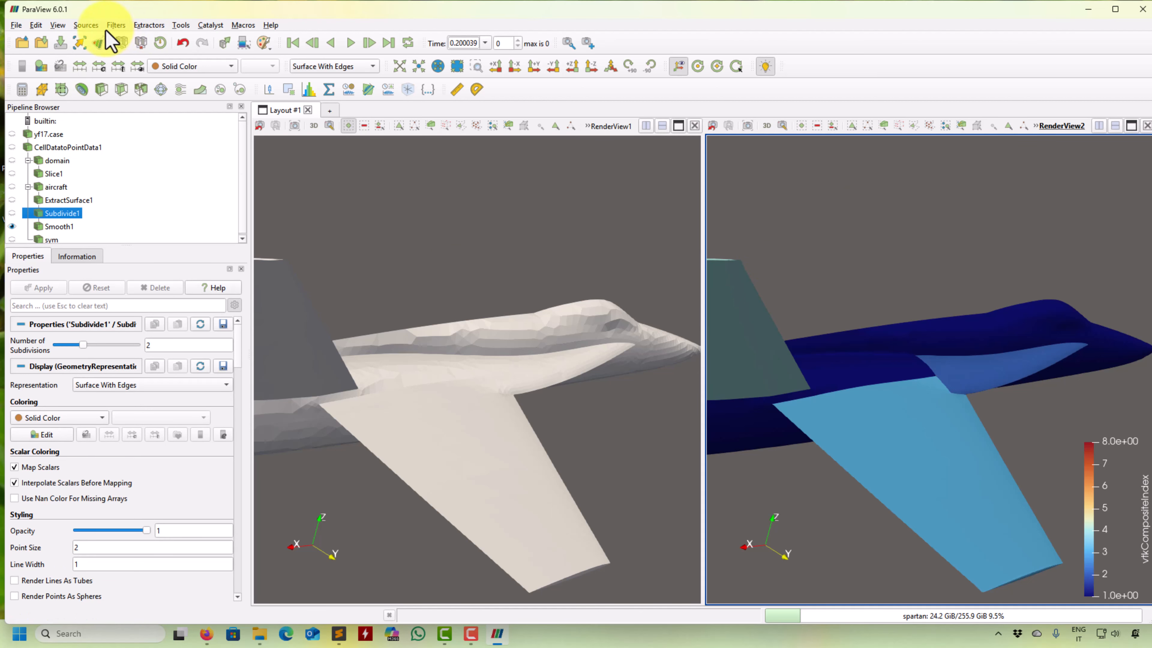
left_click(116, 25)
left_click(127, 38)
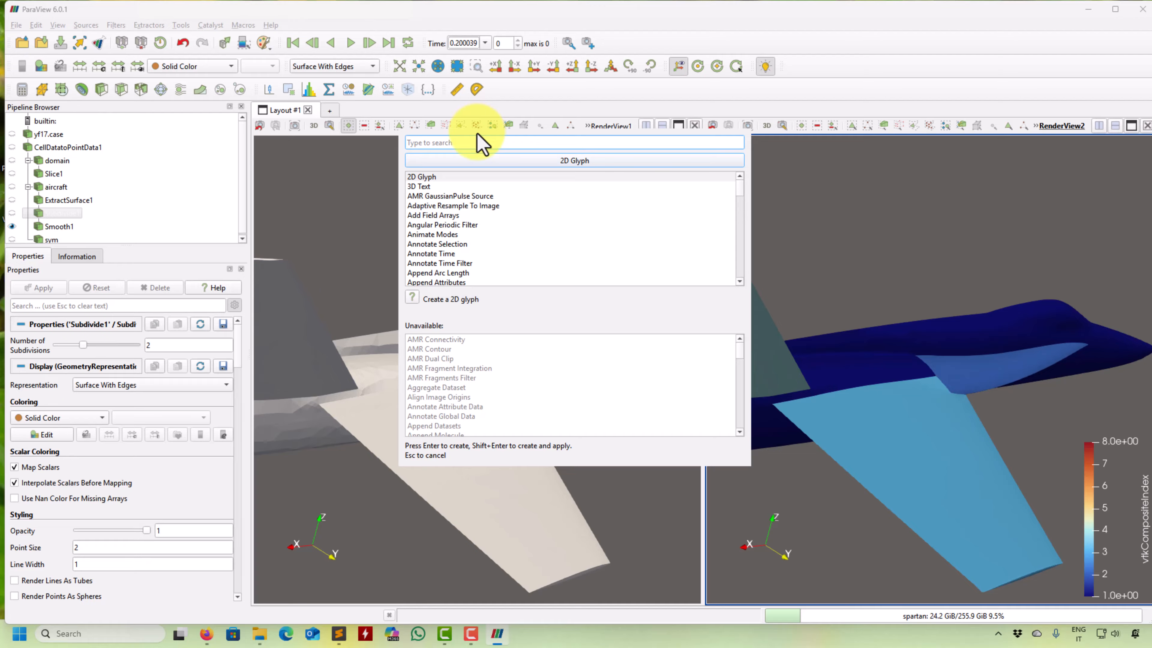
type("merge")
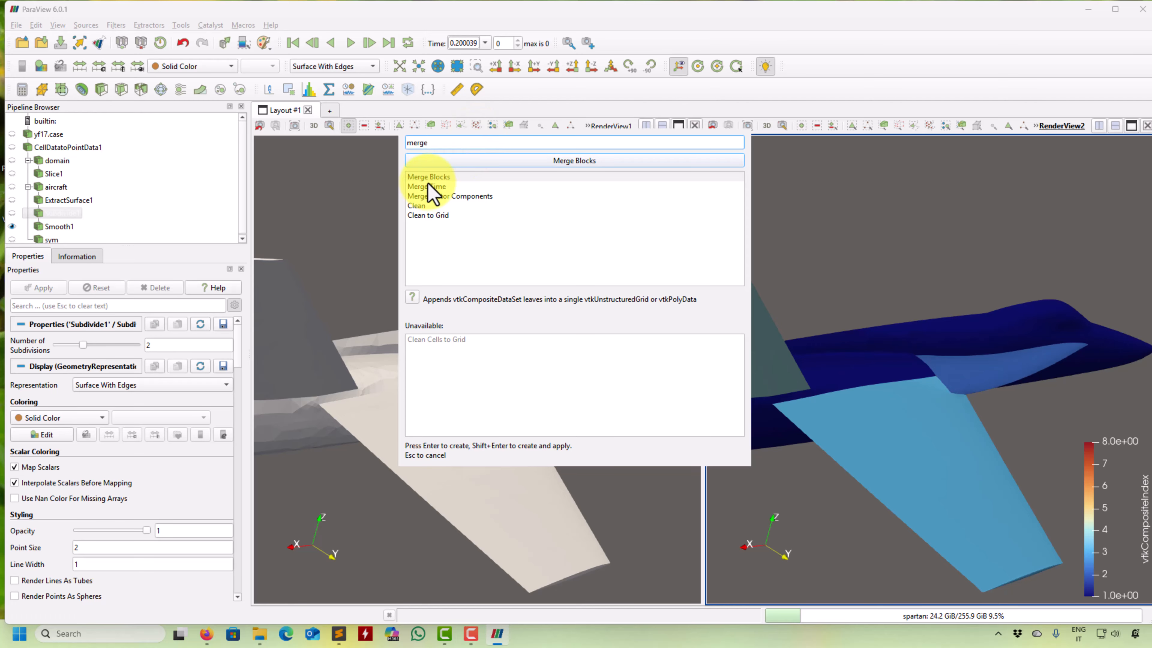
key("Return")
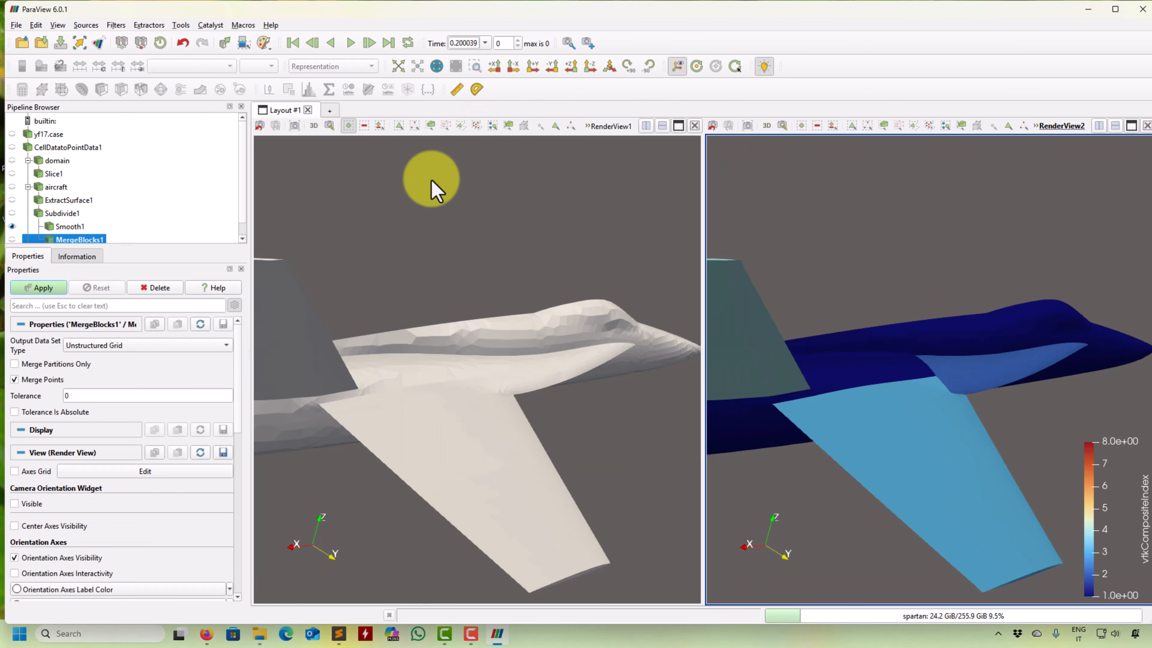
left_click(51, 290)
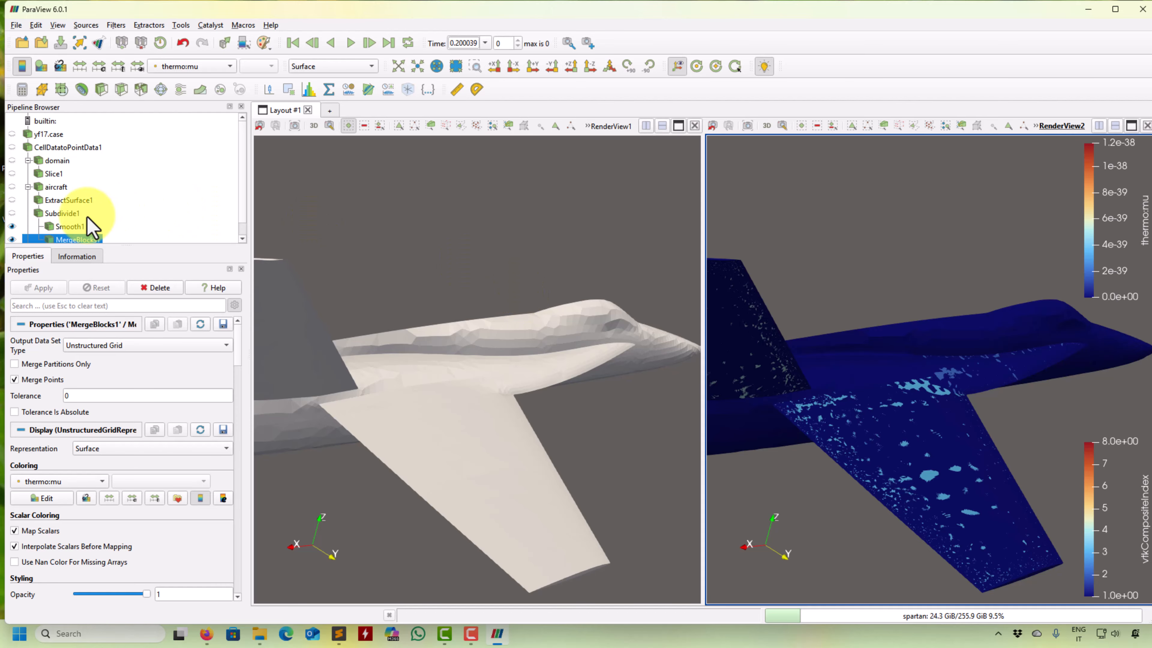
Hide the smoothed surface in the second view and display the merged surface in Solid Color.
left_click(13, 226)
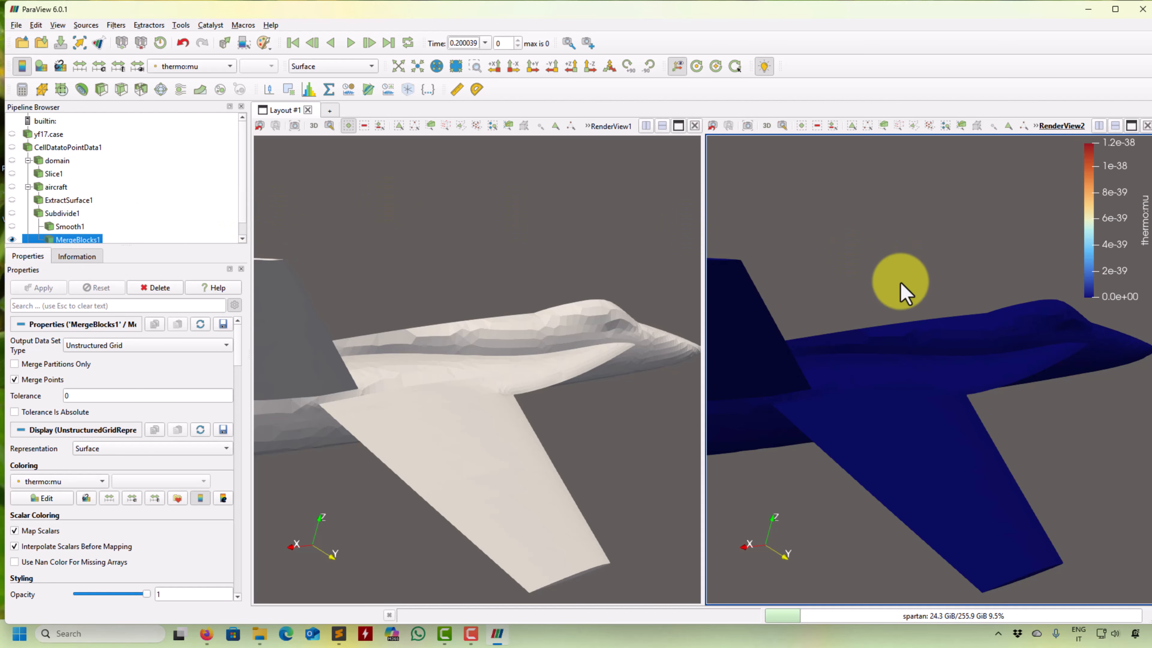
left_click(192, 65)
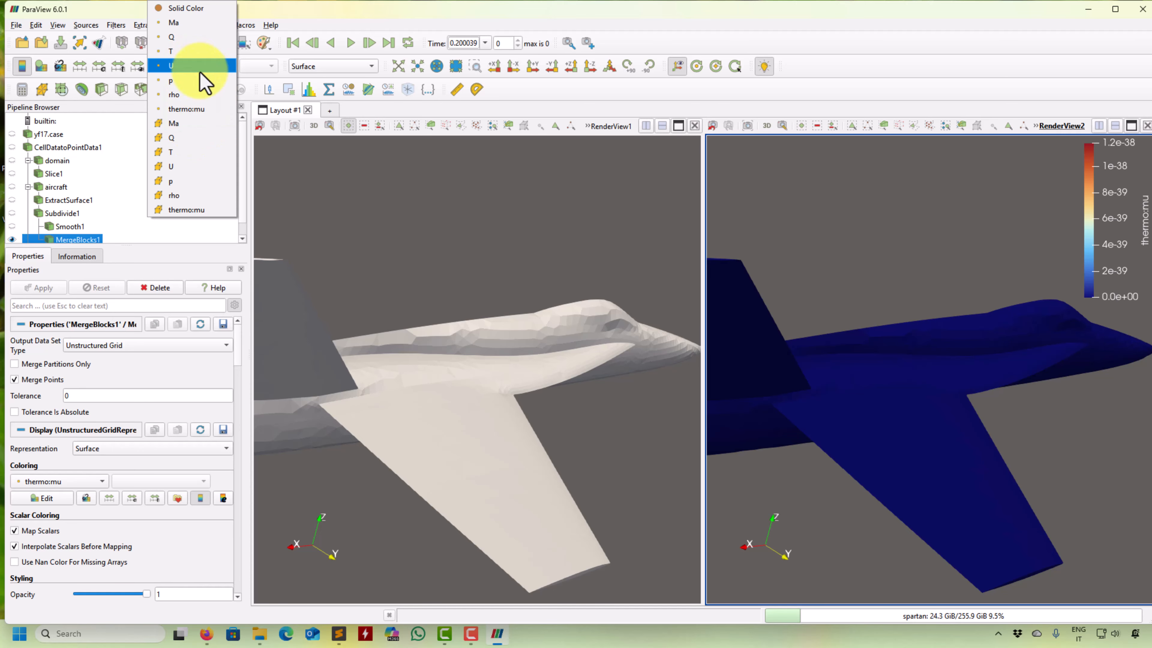
left_click(213, 8)
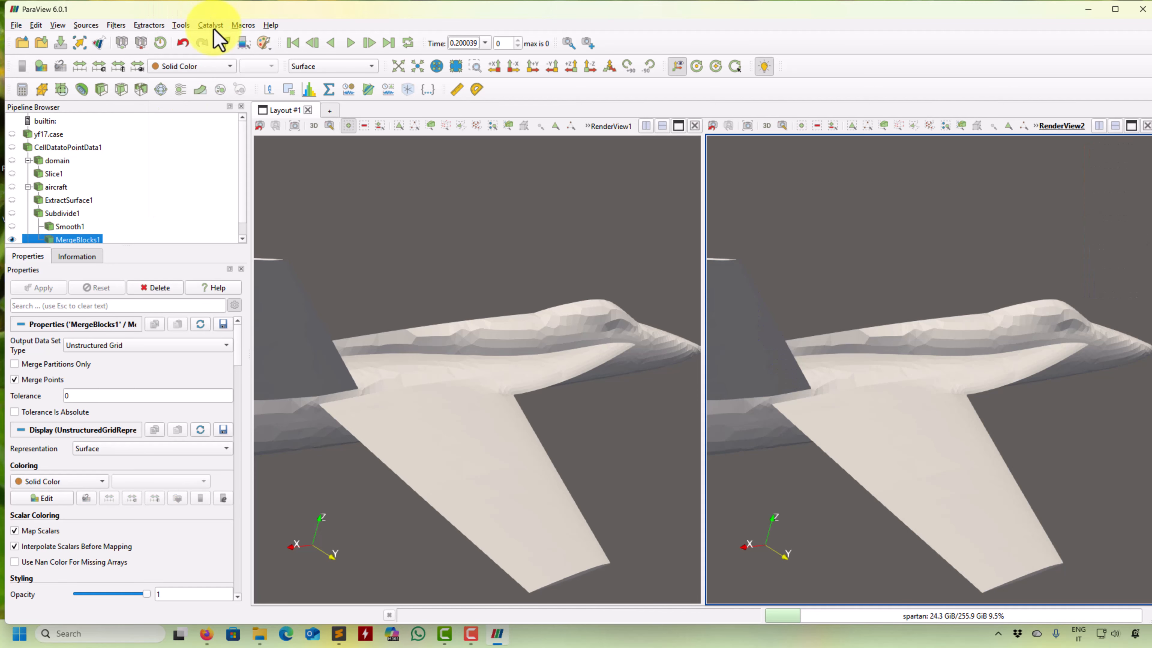
left_click_drag(802, 286, 838, 303)
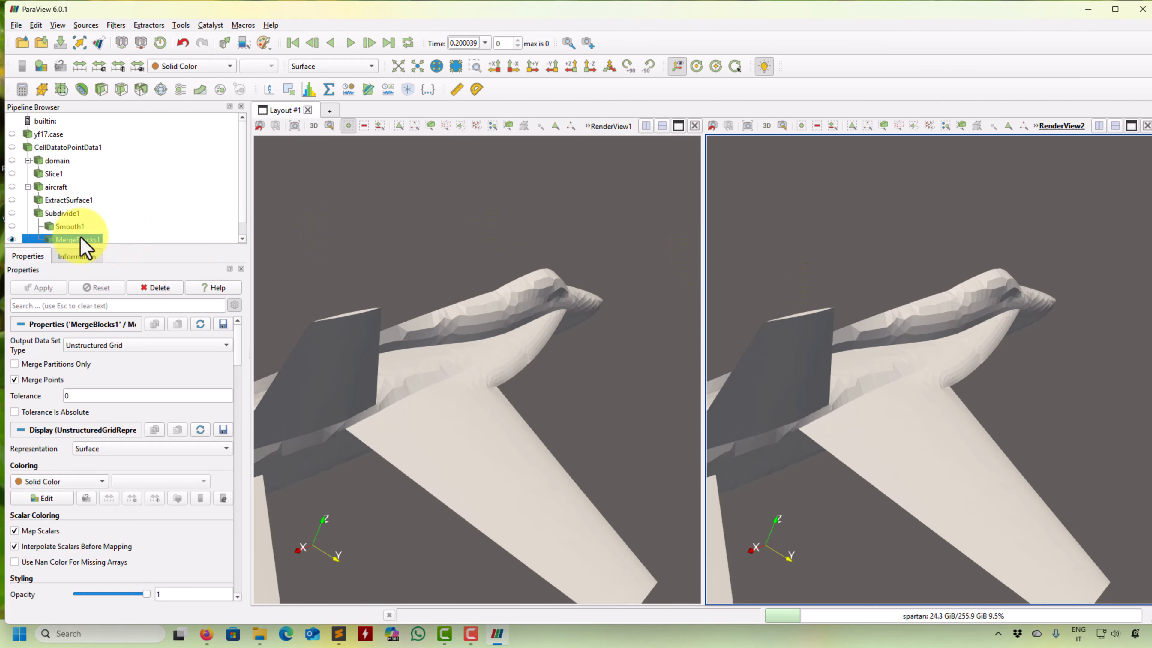
Display the merged-blocks surface in the second view as Surface With Edges and inspect its mesh around the wing root.
left_click(196, 69)
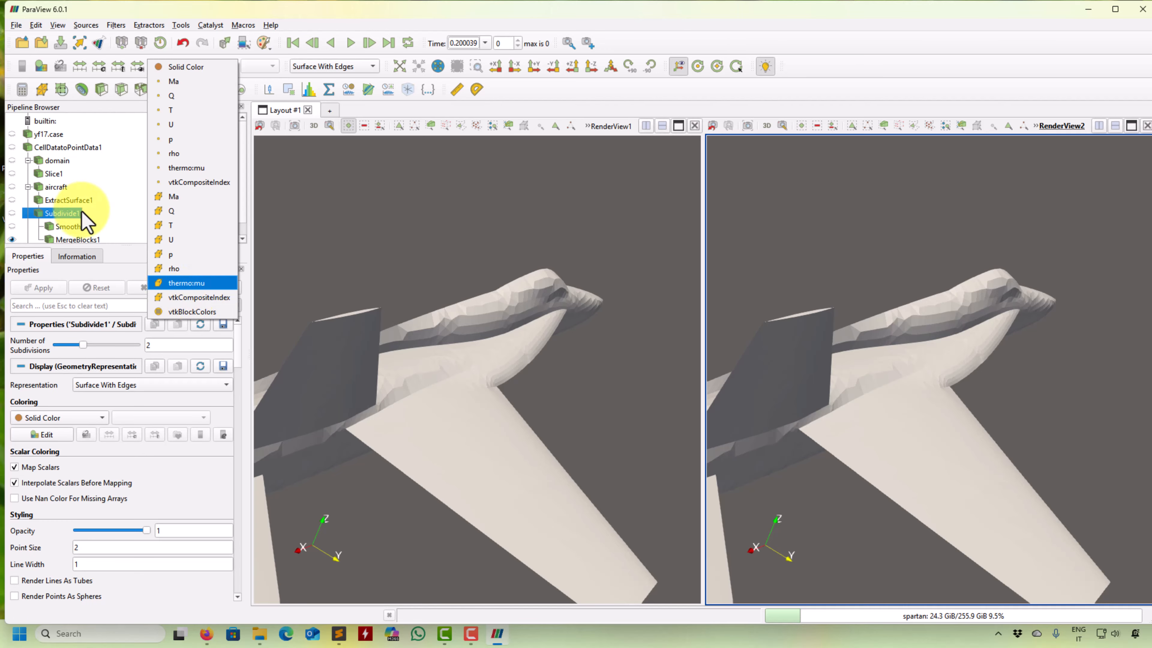
left_click(85, 249)
left_click(98, 240)
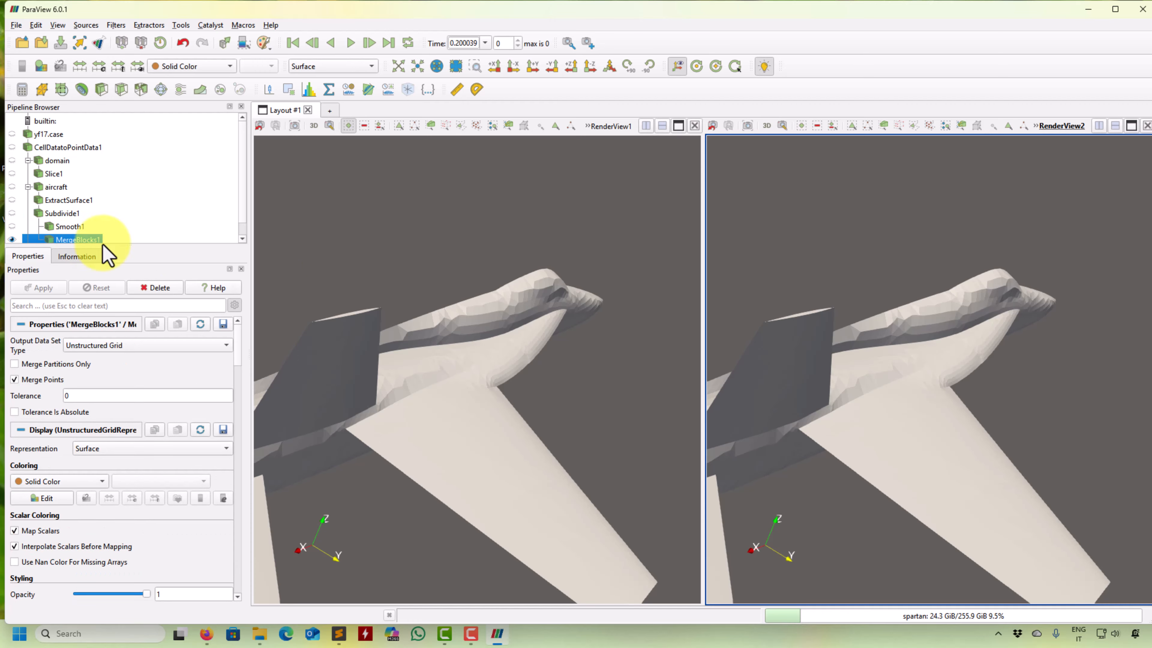
left_click(333, 66)
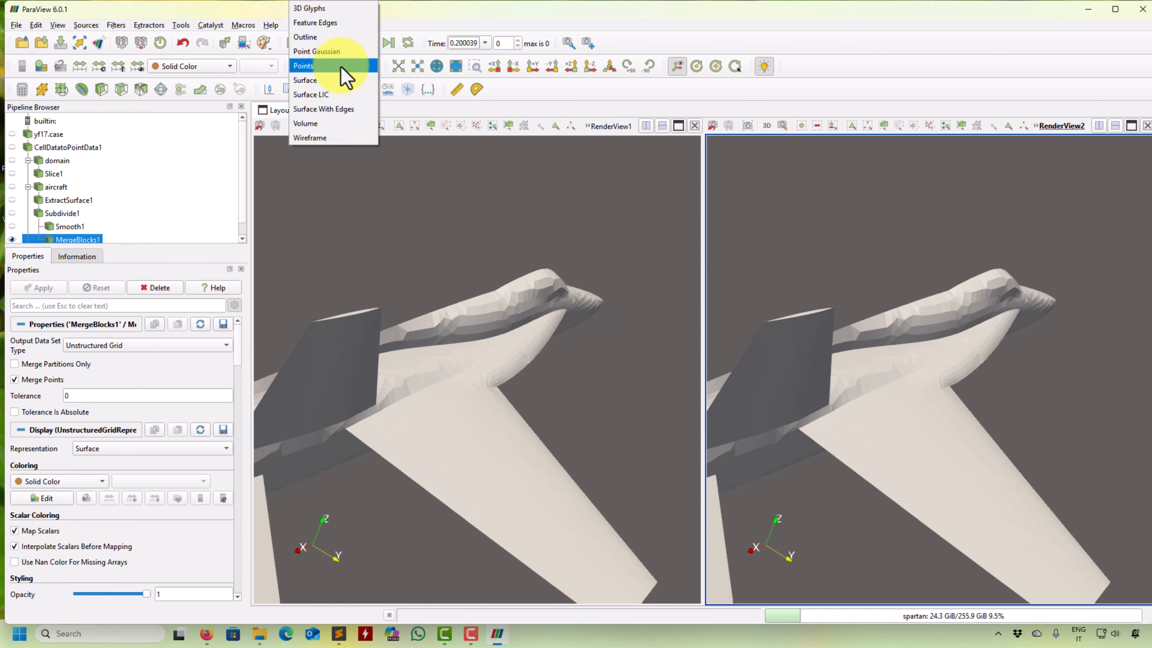
left_click(337, 109)
scroll(952, 404, "up", 5)
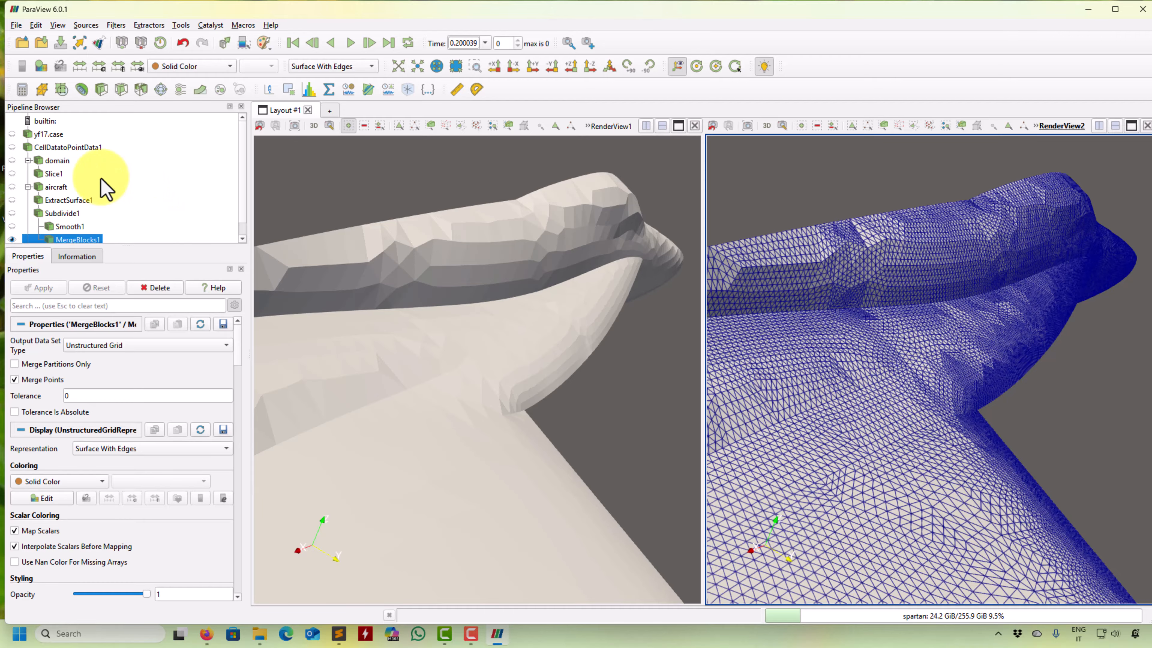
Add an Extract Surface filter to the merged blocks with its default settings and apply it.
left_click(119, 26)
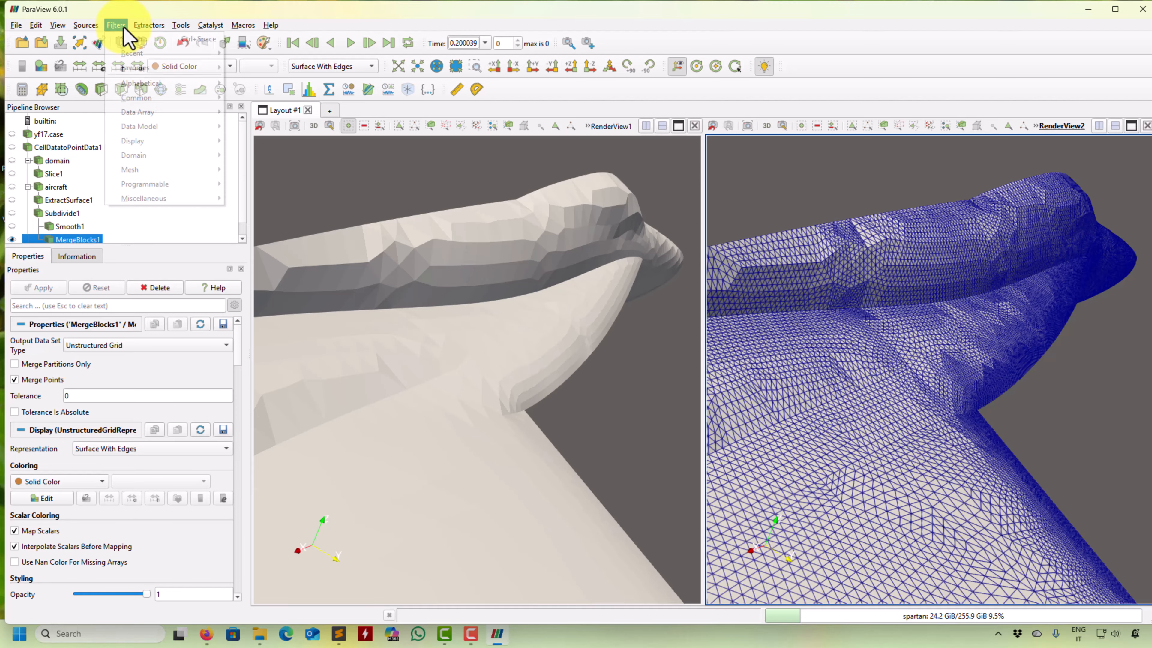
mouse_move(132, 53)
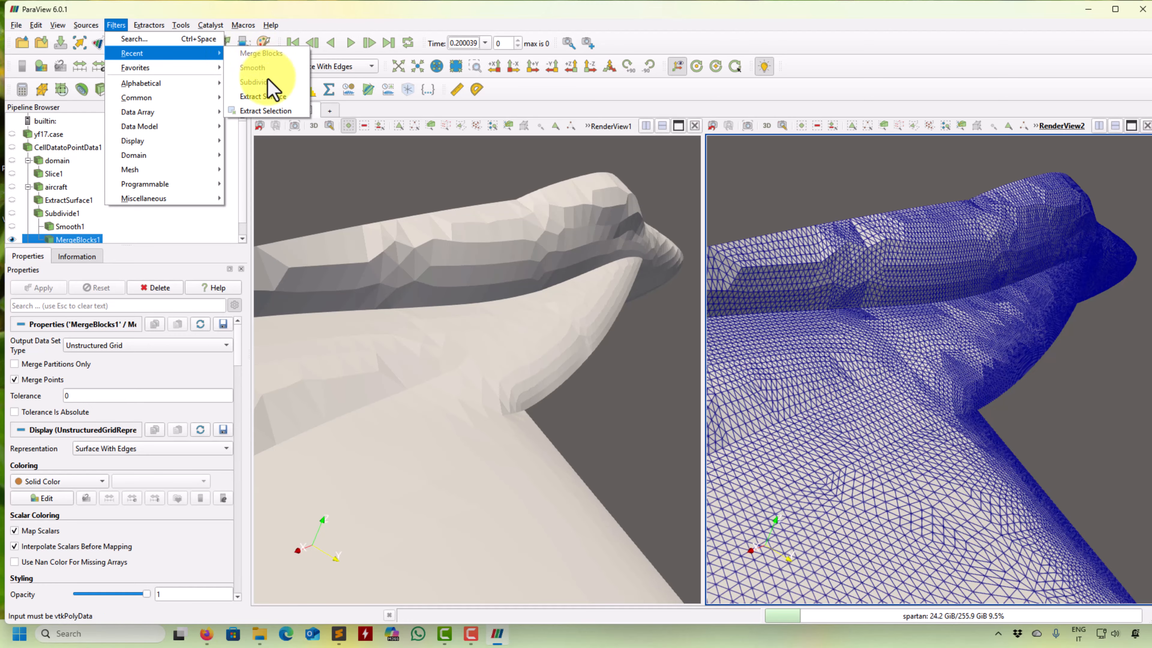
left_click(268, 96)
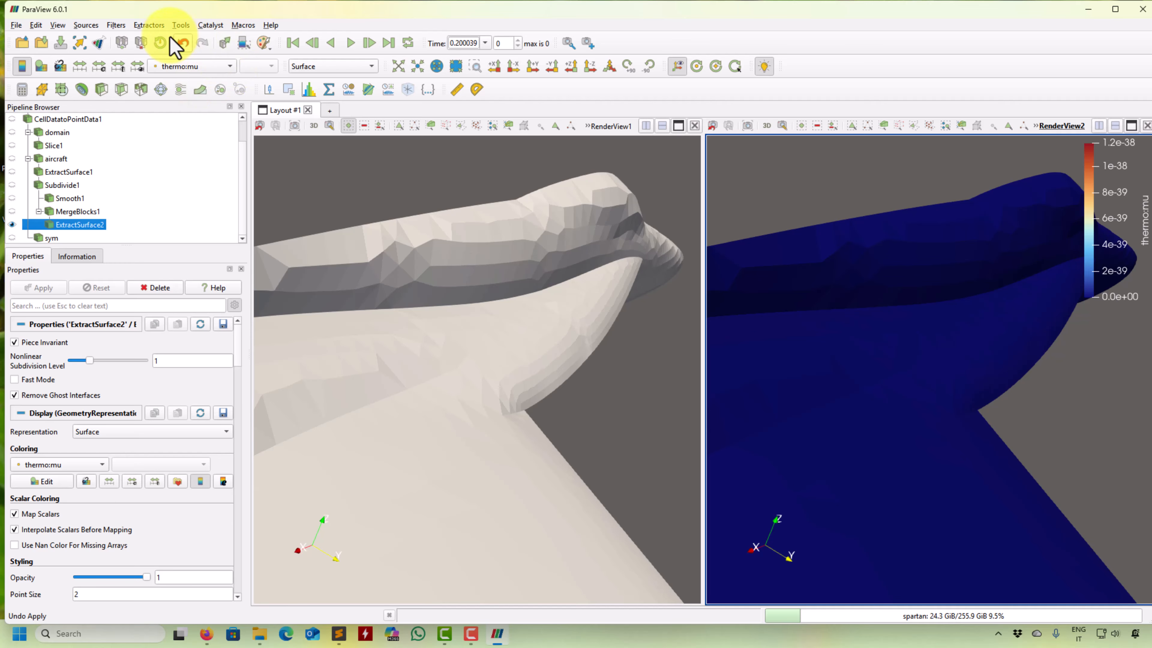
Apply a Smooth filter with 20 iterations to the surface extracted from the merged blocks, and display it in Solid Color.
left_click(114, 25)
mouse_move(160, 53)
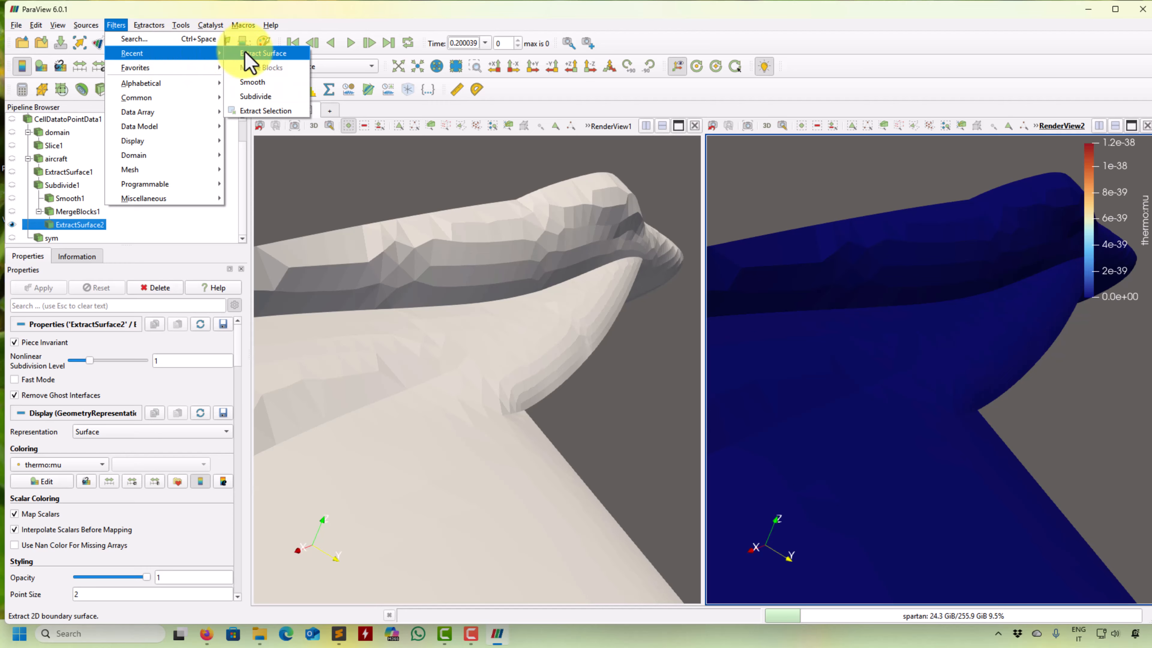
left_click(259, 83)
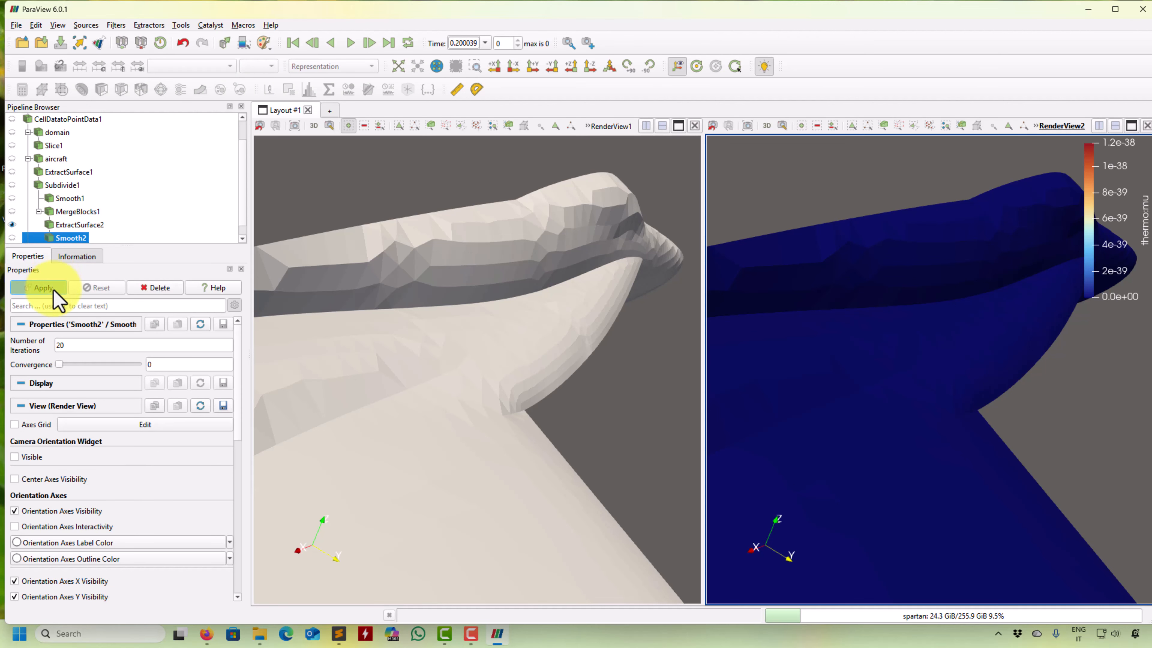
left_click(53, 290)
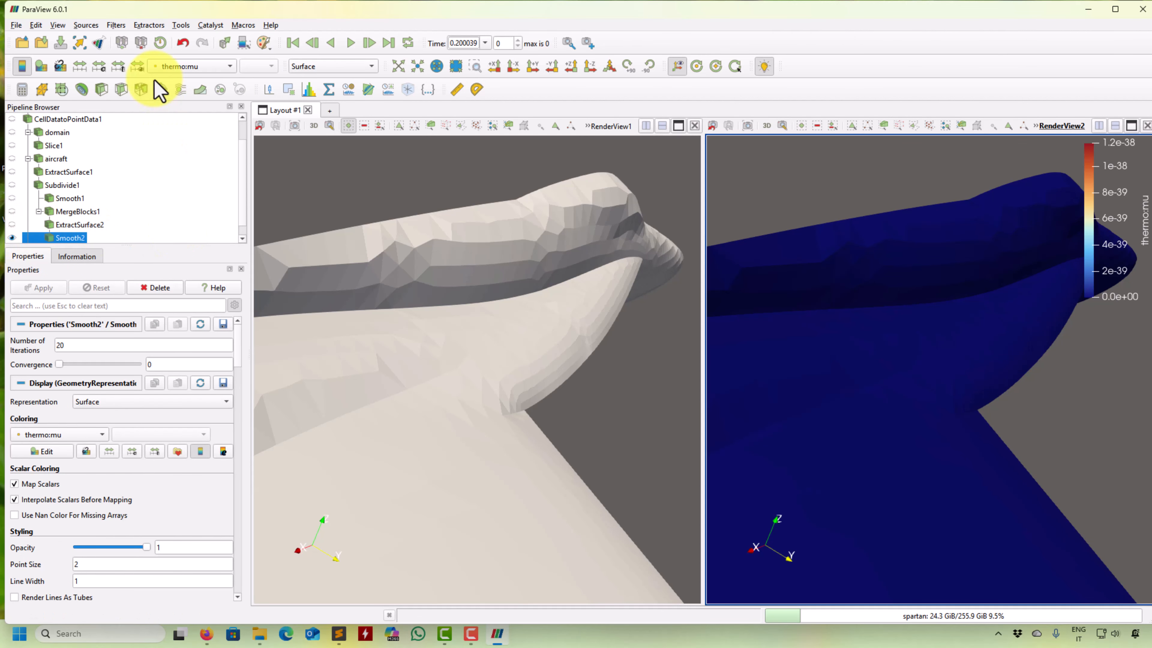
left_click(195, 66)
left_click(198, 19)
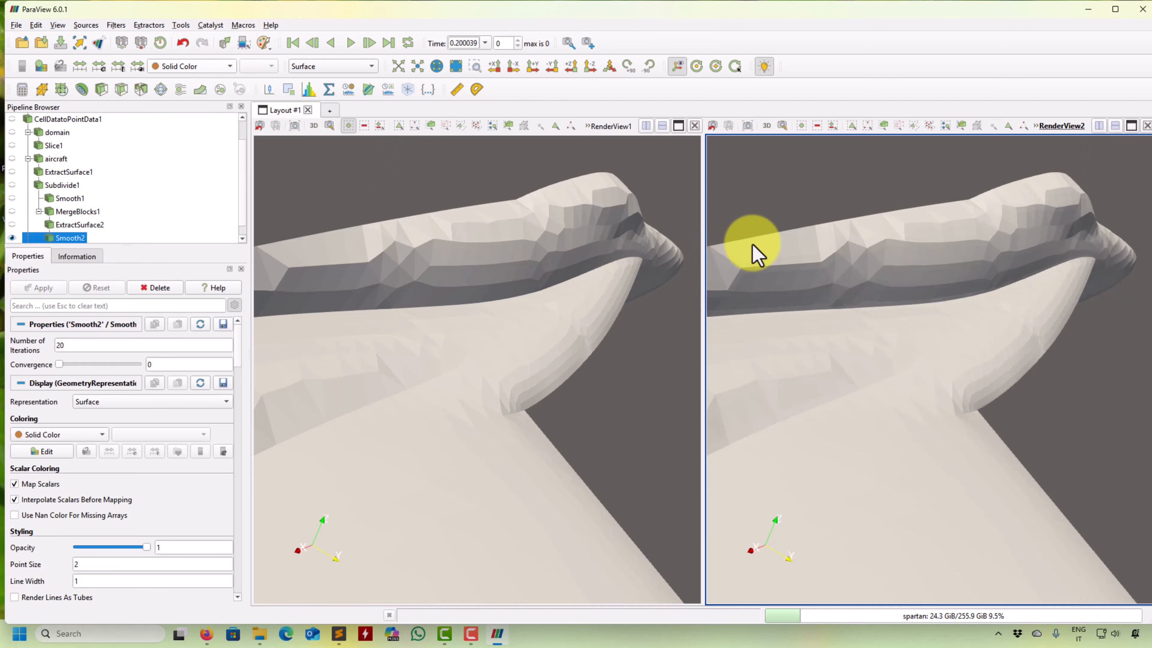
scroll(817, 267, "up", 5)
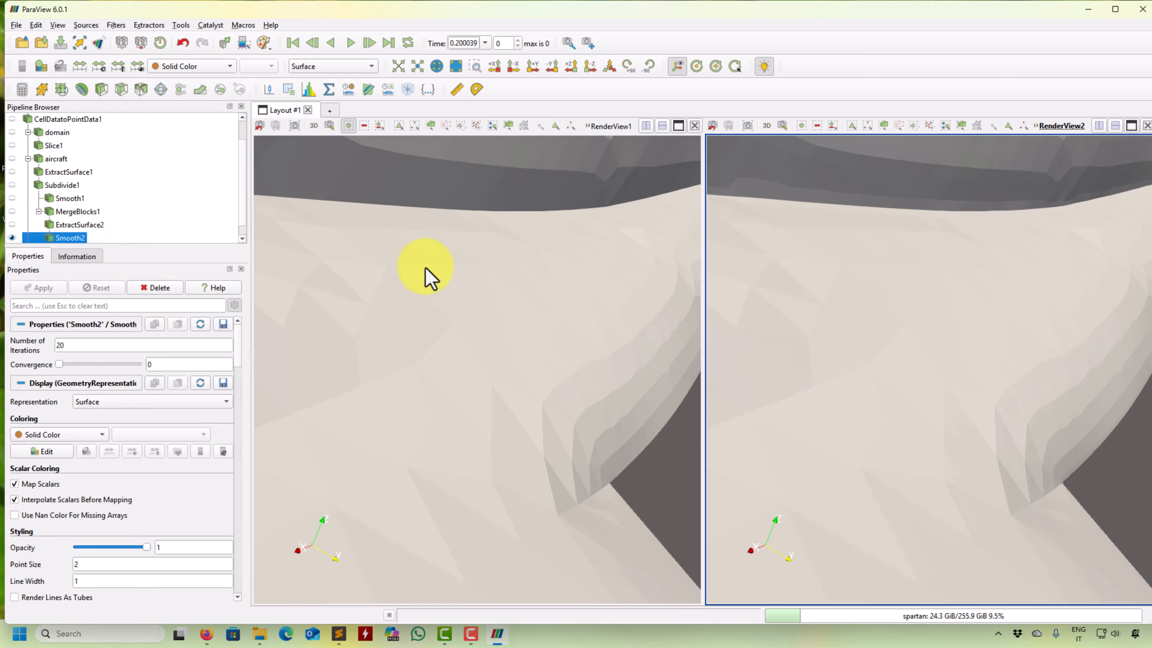
In the first view, show the earlier Smooth1 surface instead of the original extracted surface and display it in Solid Color.
left_click(430, 276)
left_click(11, 171)
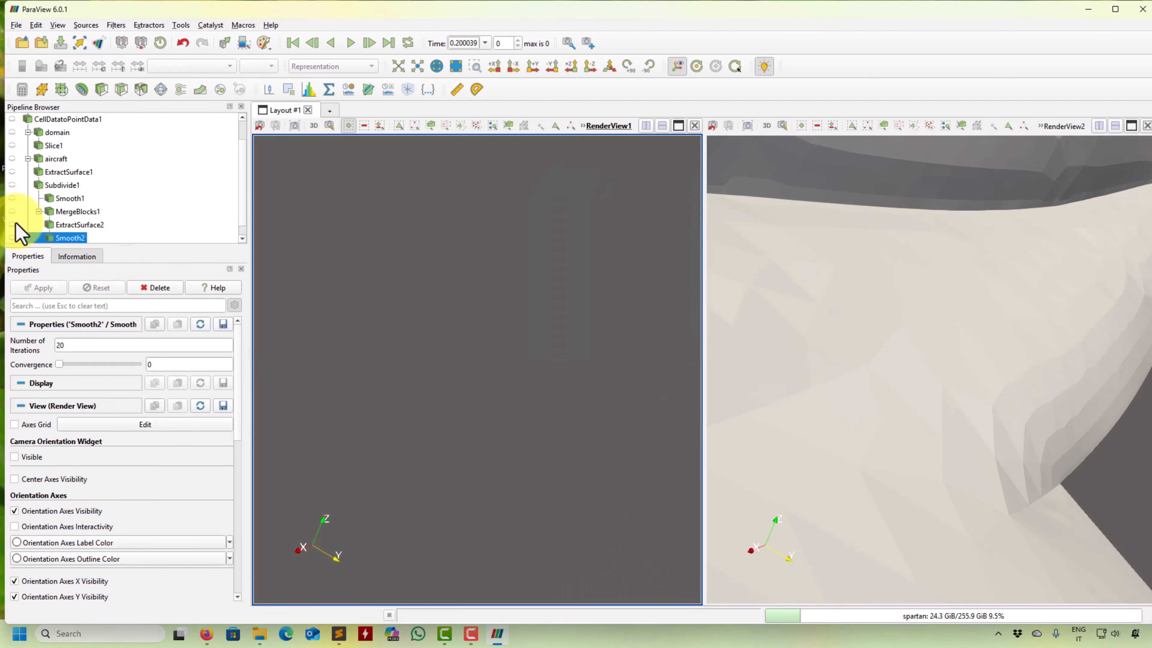
left_click(12, 198)
left_click(199, 64)
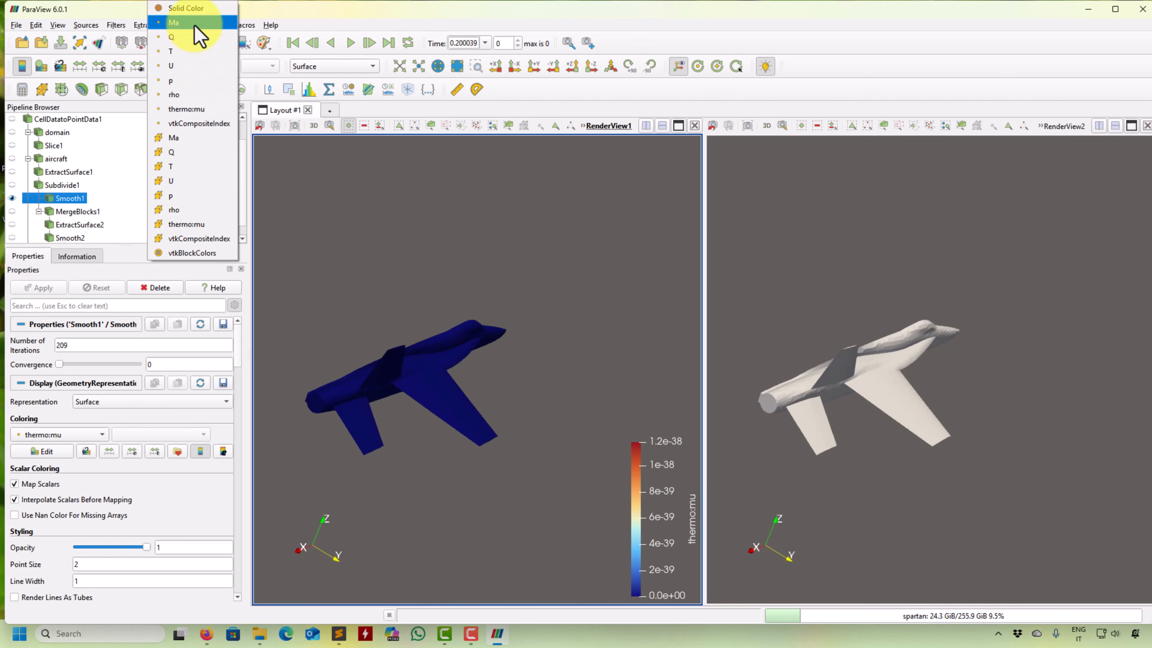
left_click(203, 8)
Compare the two smoothed surfaces side by side around the wing root and canopy.
right_click_drag(453, 341, 380, 89)
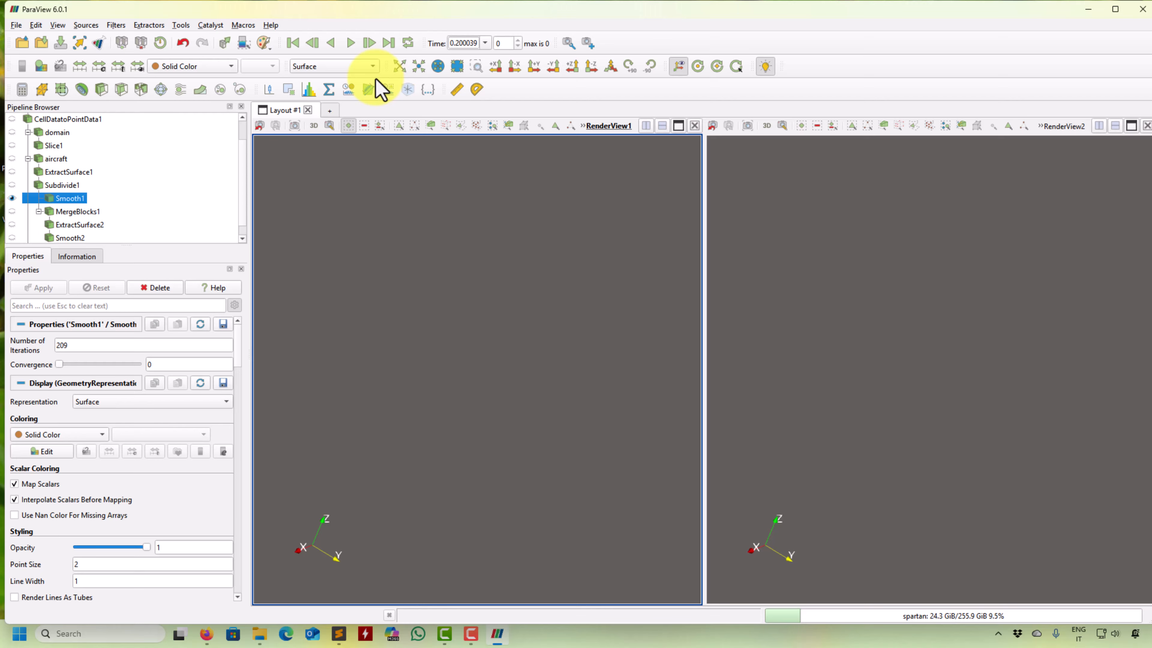
left_click(400, 71)
right_click_drag(447, 272, 377, 404)
middle_click_drag(377, 404, 578, 465)
mouse_move(578, 466)
right_mouse_down()
mouse_move(512, 384)
mouse_move(514, 455)
mouse_move(541, 468)
mouse_move(437, 399)
mouse_move(510, 445)
mouse_move(499, 342)
mouse_move(514, 406)
mouse_move(494, 365)
mouse_move(483, 386)
mouse_move(510, 399)
mouse_move(486, 430)
mouse_move(477, 419)
mouse_move(504, 427)
mouse_move(522, 406)
right_mouse_up()
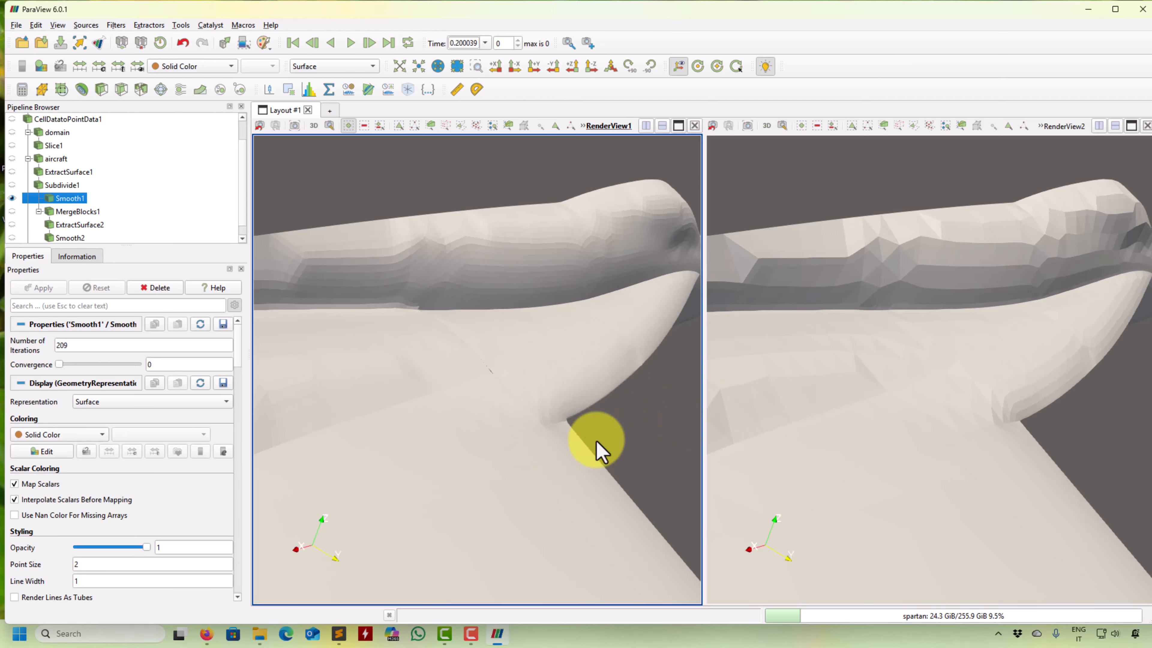
scroll(553, 386, "down", 5)
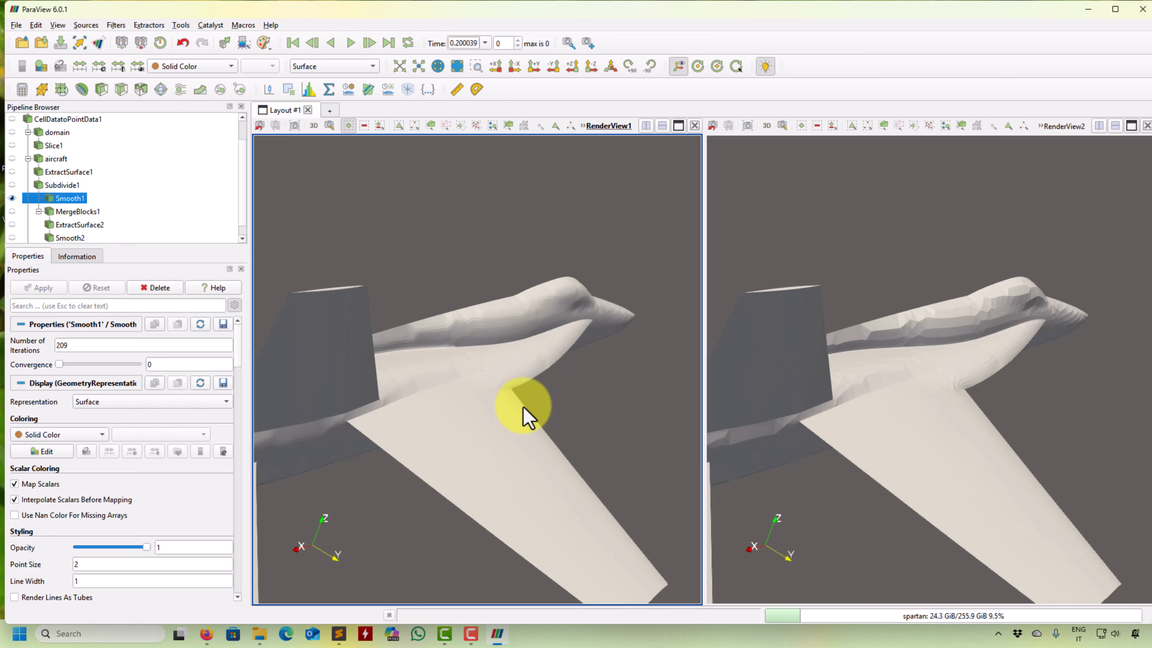
scroll(586, 401, "up", 5)
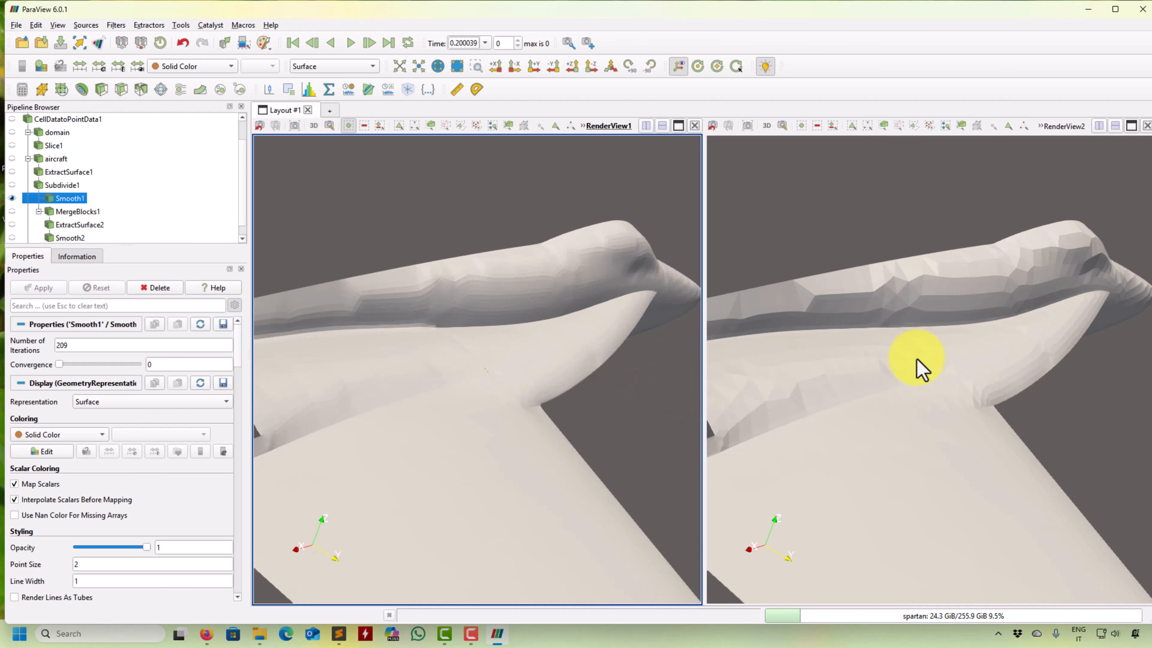
Set the number of iterations of the merged surface's Smooth2 filter to 200 and apply the change.
left_click(913, 455)
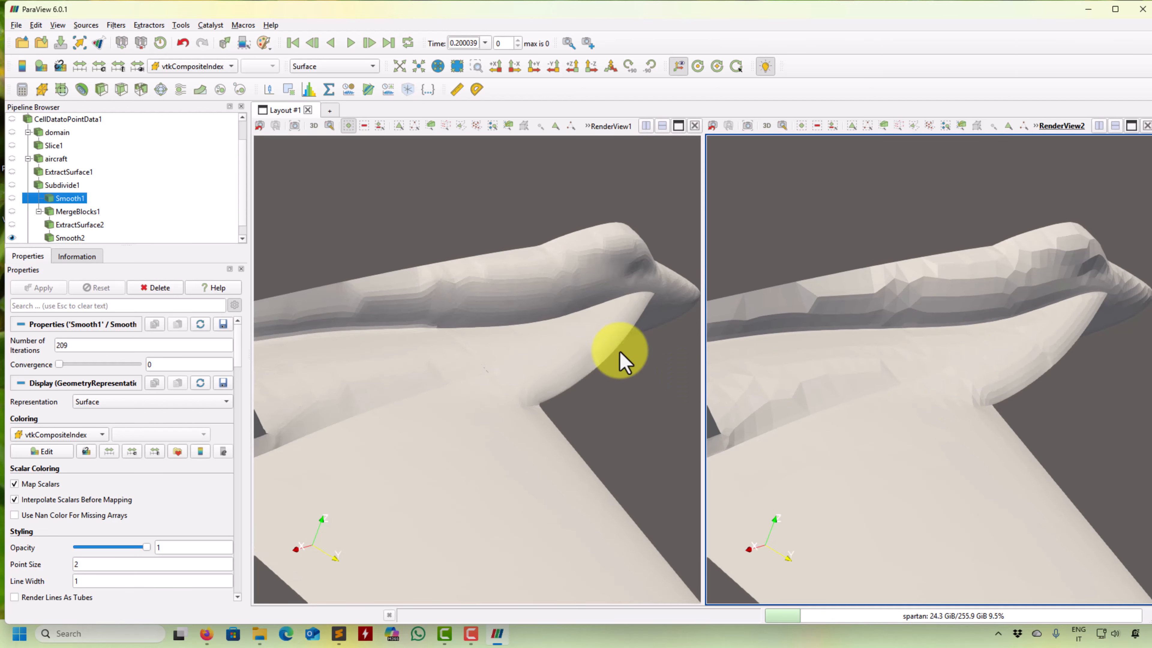
scroll(115, 190, "down", 1)
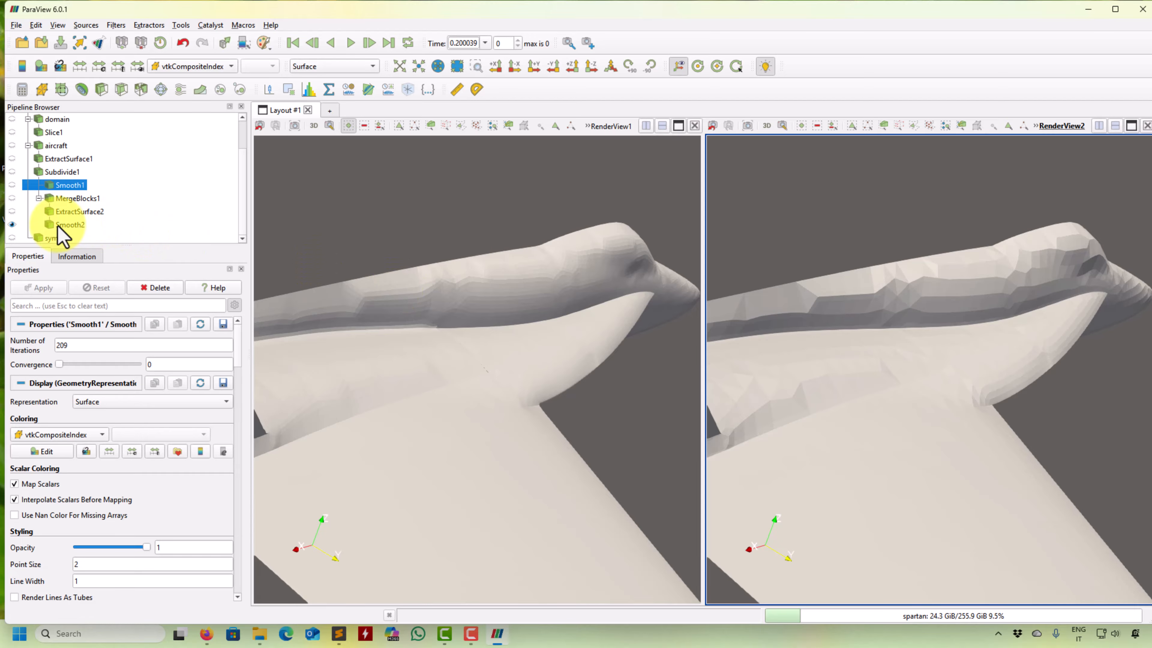
left_click(69, 225)
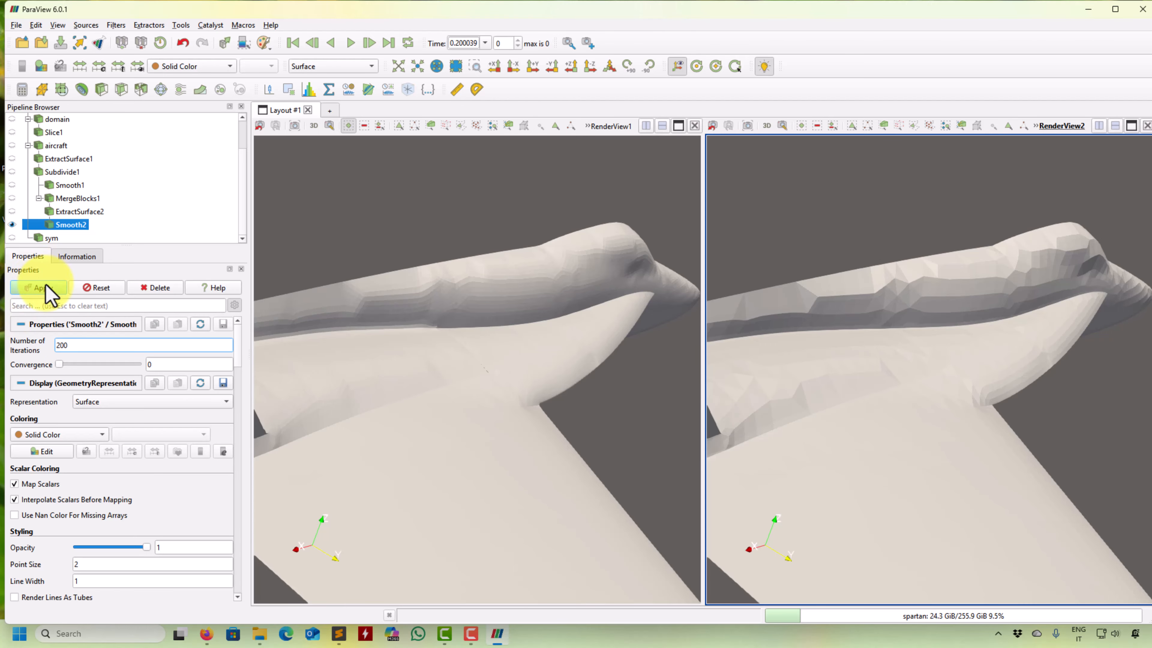
left_click(46, 287)
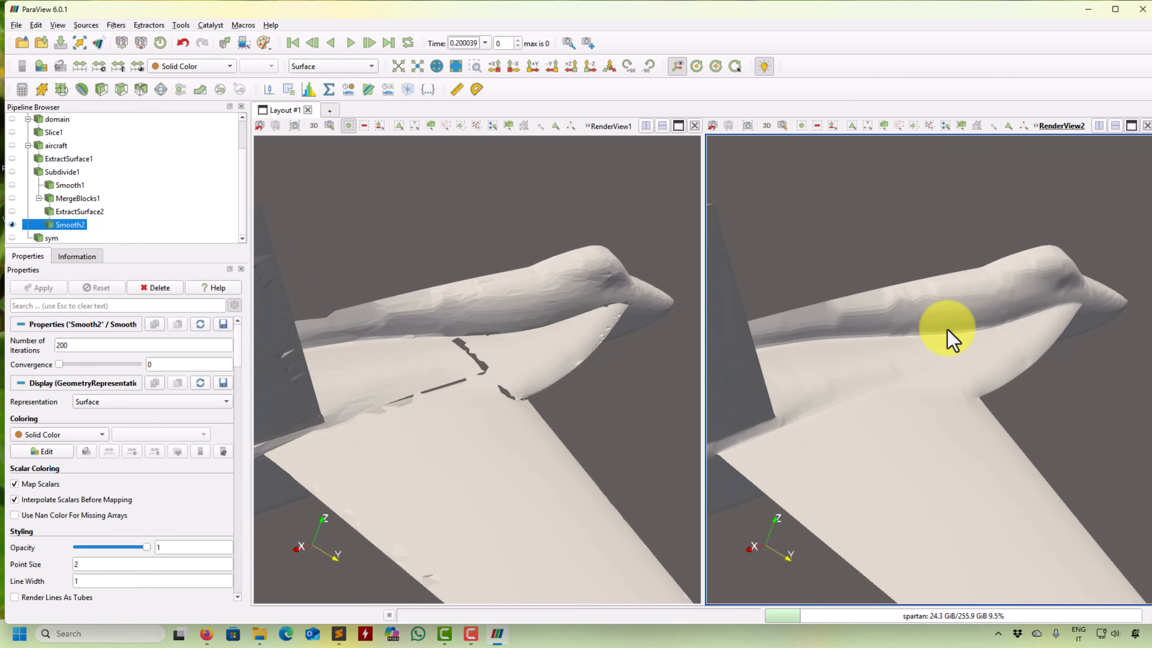
In the second view, replace the smoothed surface with ExtractSurface2 shown in Solid Color, and inspect it near the wing root.
left_click(79, 212)
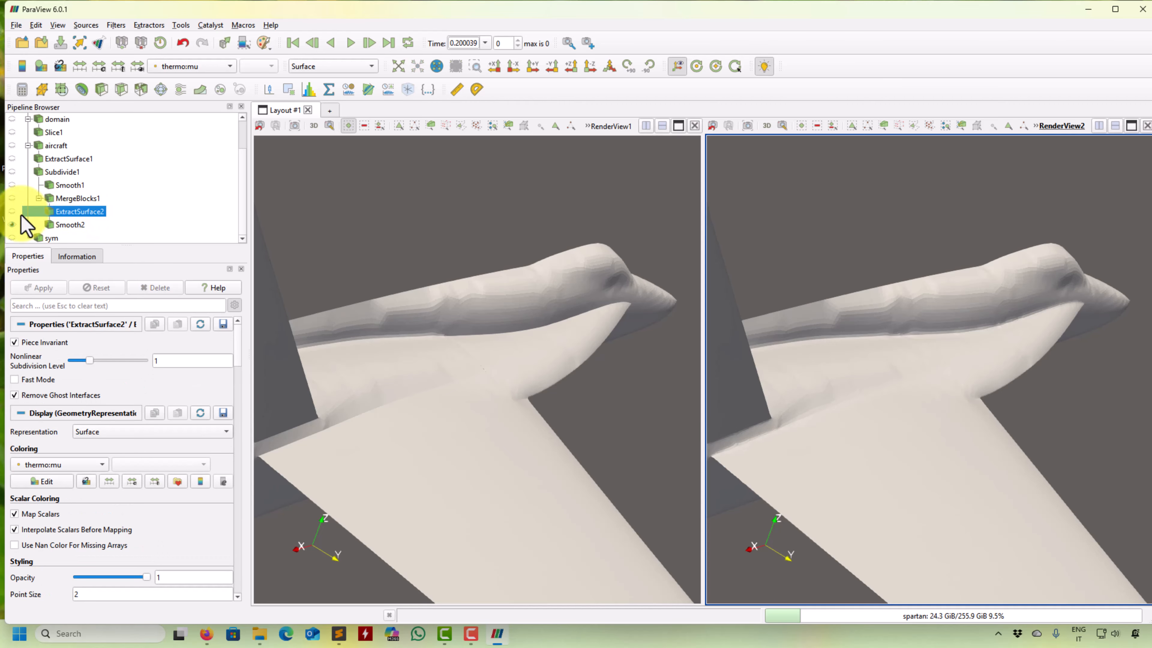
left_click(12, 211)
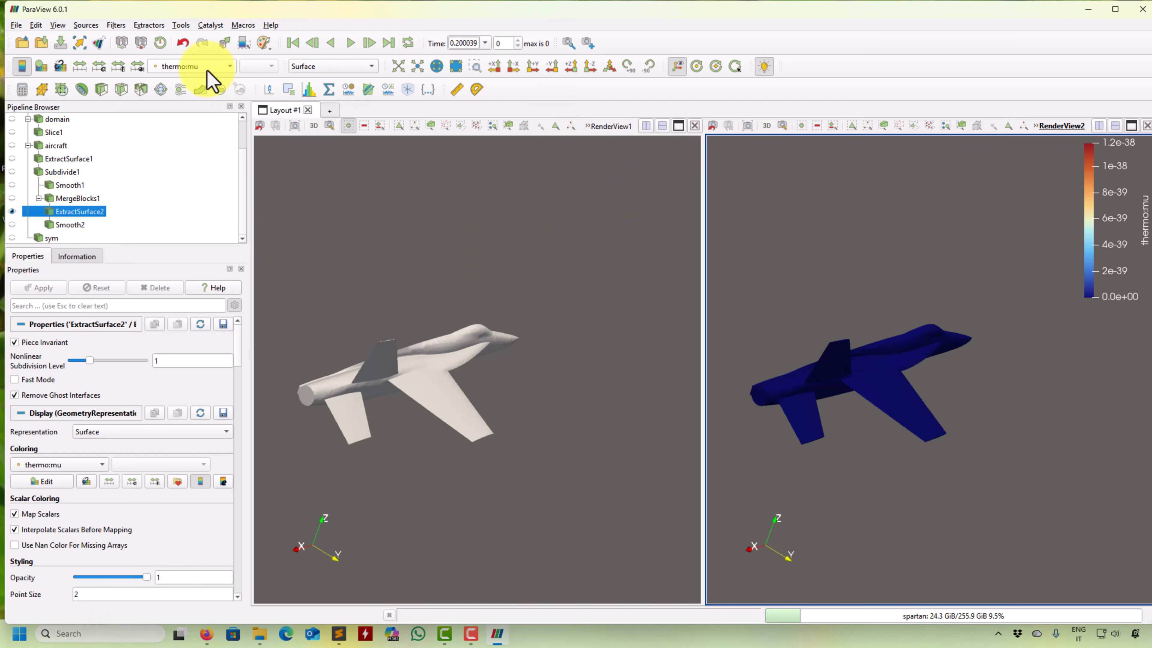
left_click(189, 68)
left_click(200, 21)
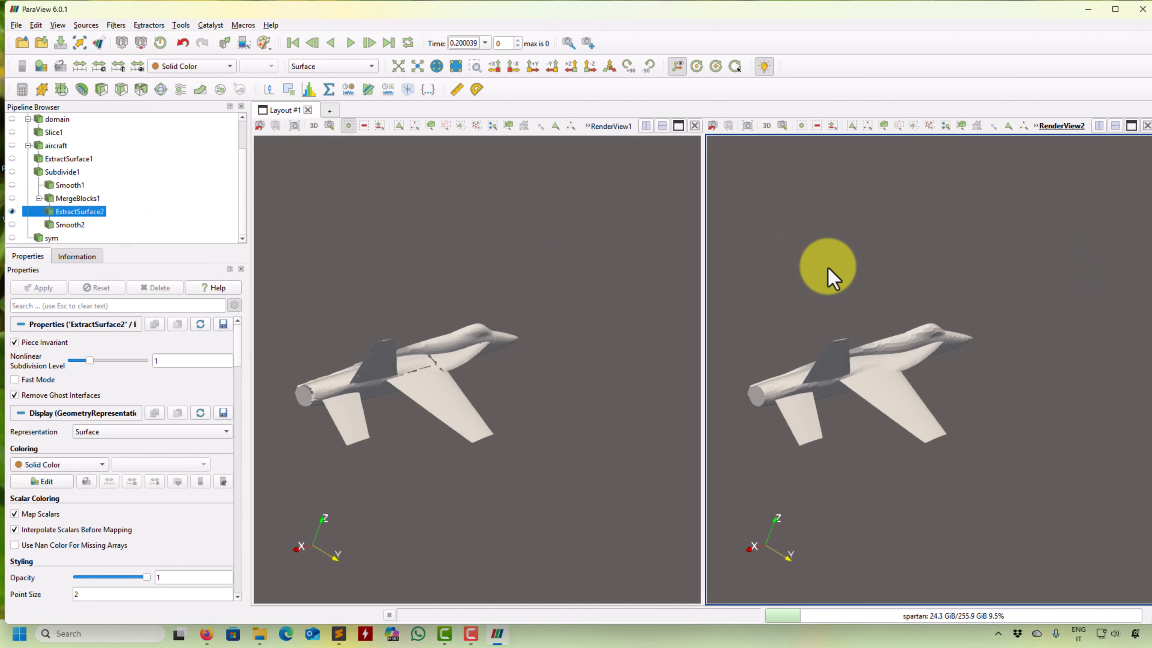
scroll(831, 352, "up", 5)
middle_click_drag(831, 352, 1015, 382)
scroll(964, 305, "up", 5)
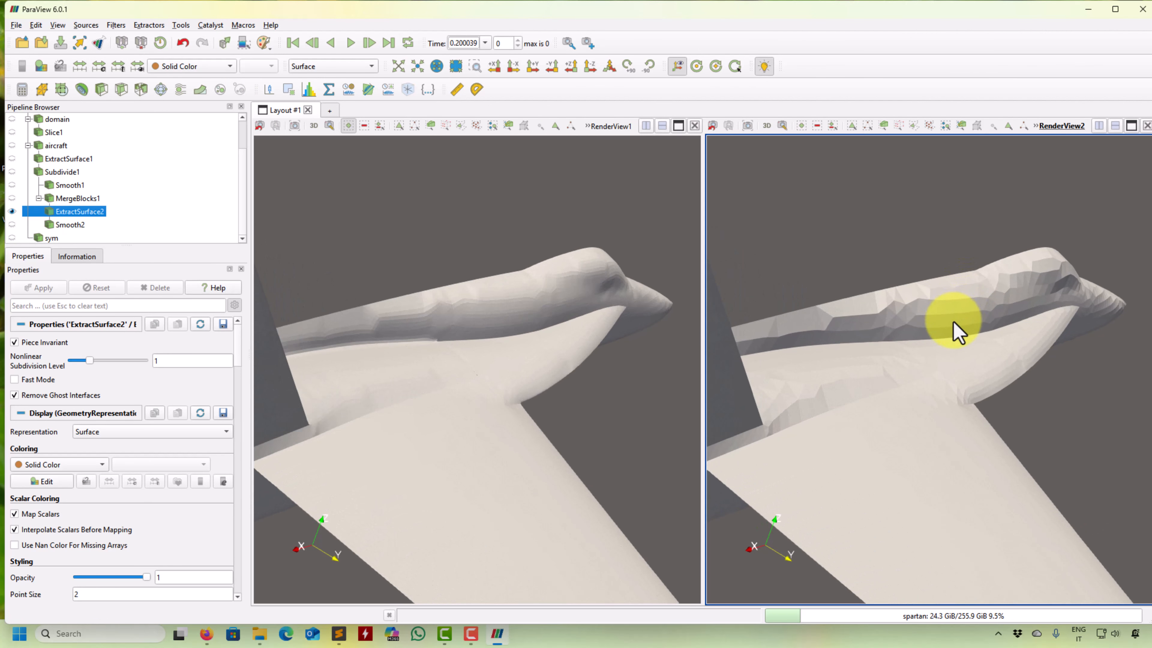
Apply a Loop Subdivision filter with 2 subdivisions to ExtractSurface2 and compare its surface with the smoothed one.
left_click(116, 26)
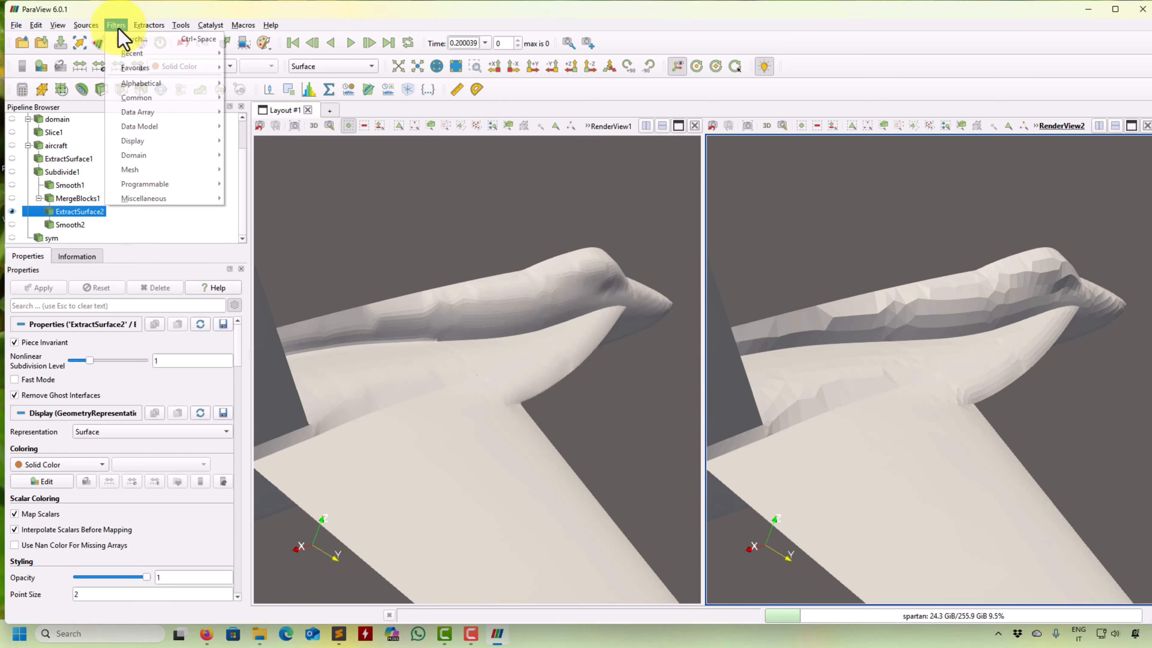
left_click(131, 40)
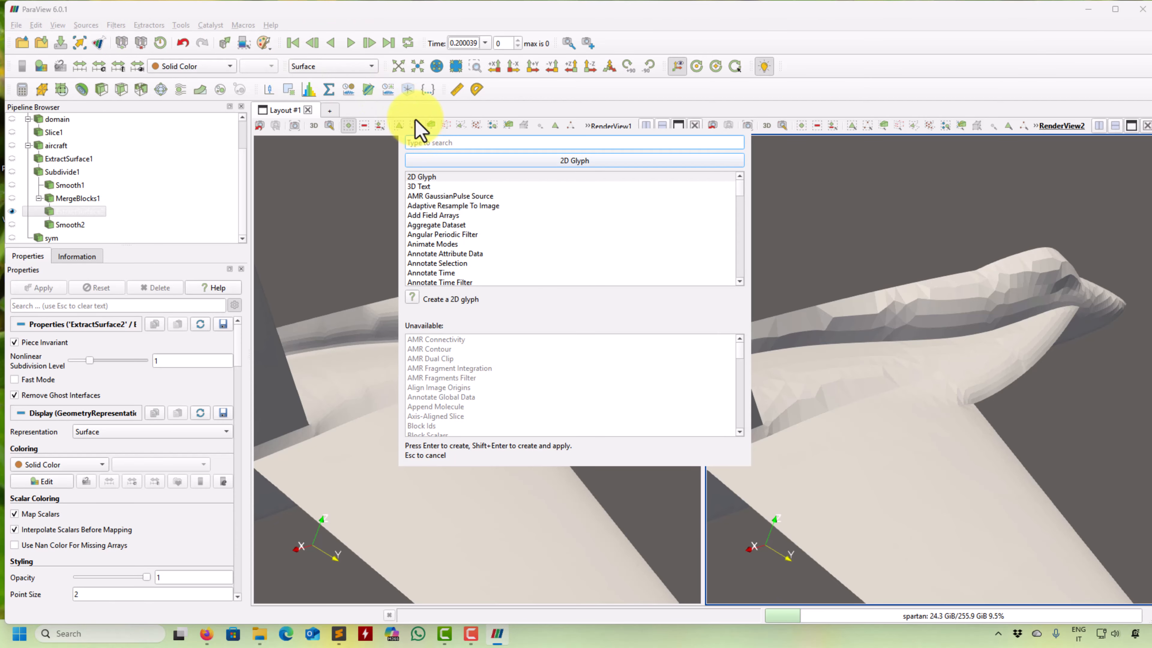
type("loo")
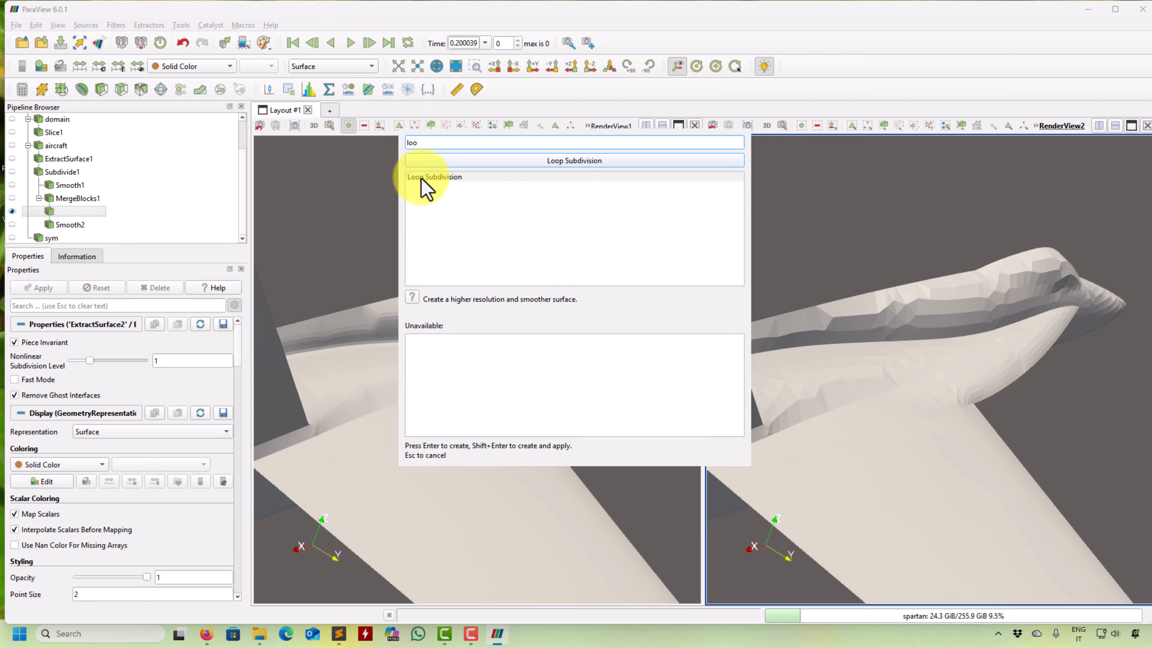
double_click(443, 182)
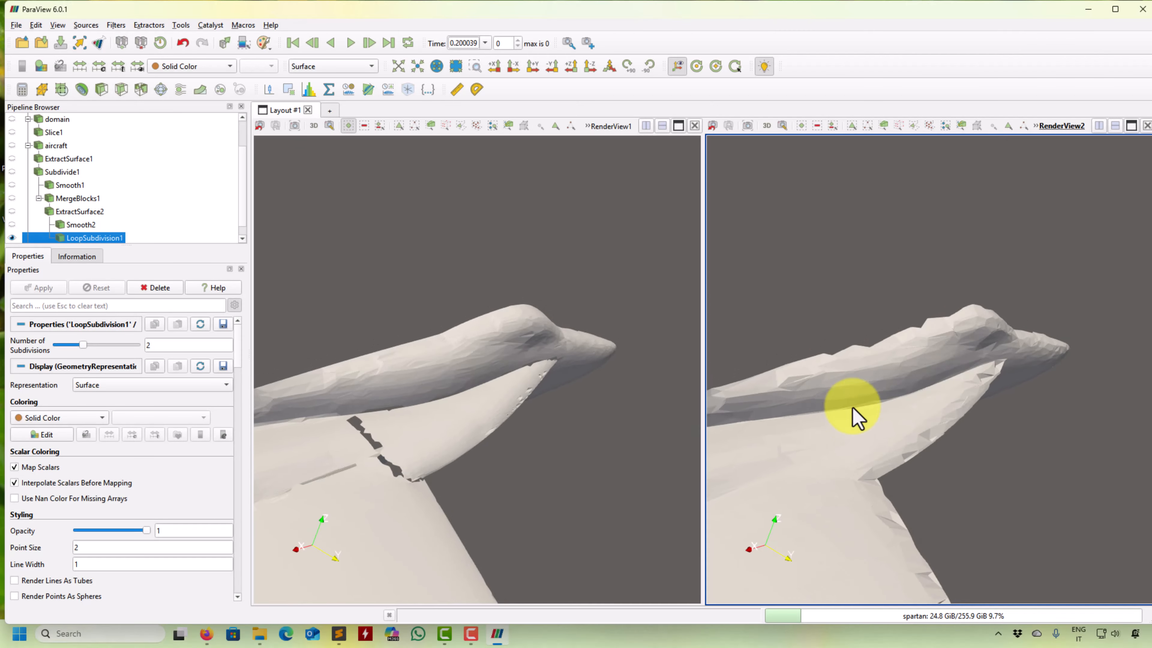
right_click_drag(931, 388, 926, 448)
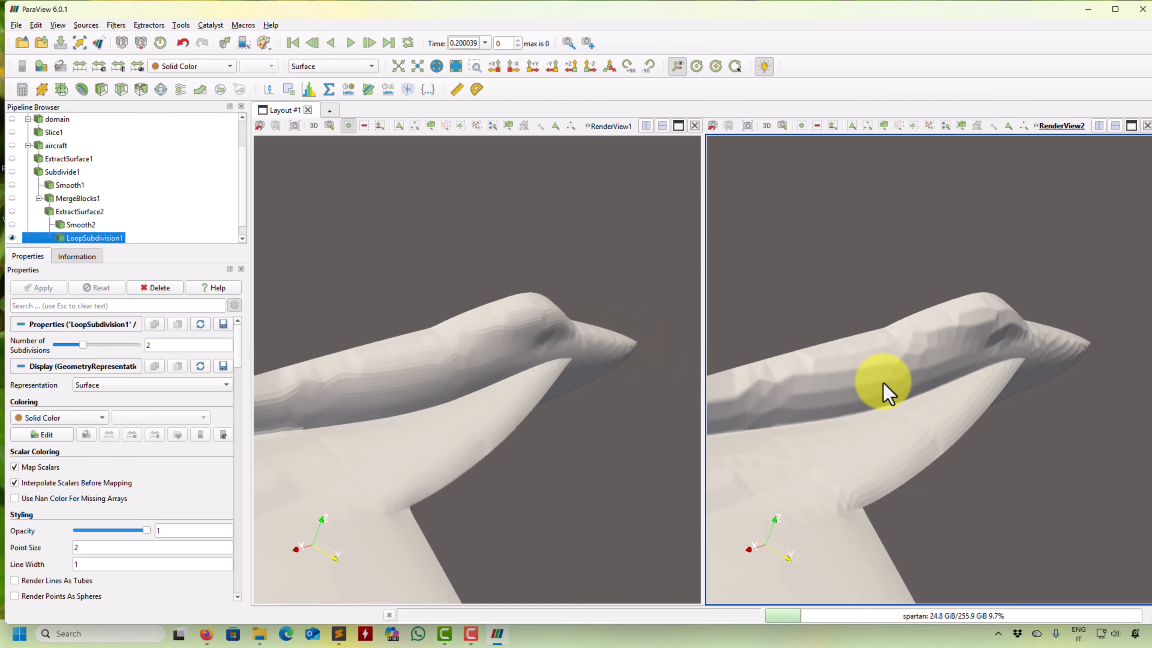
middle_click_drag(844, 402, 891, 392)
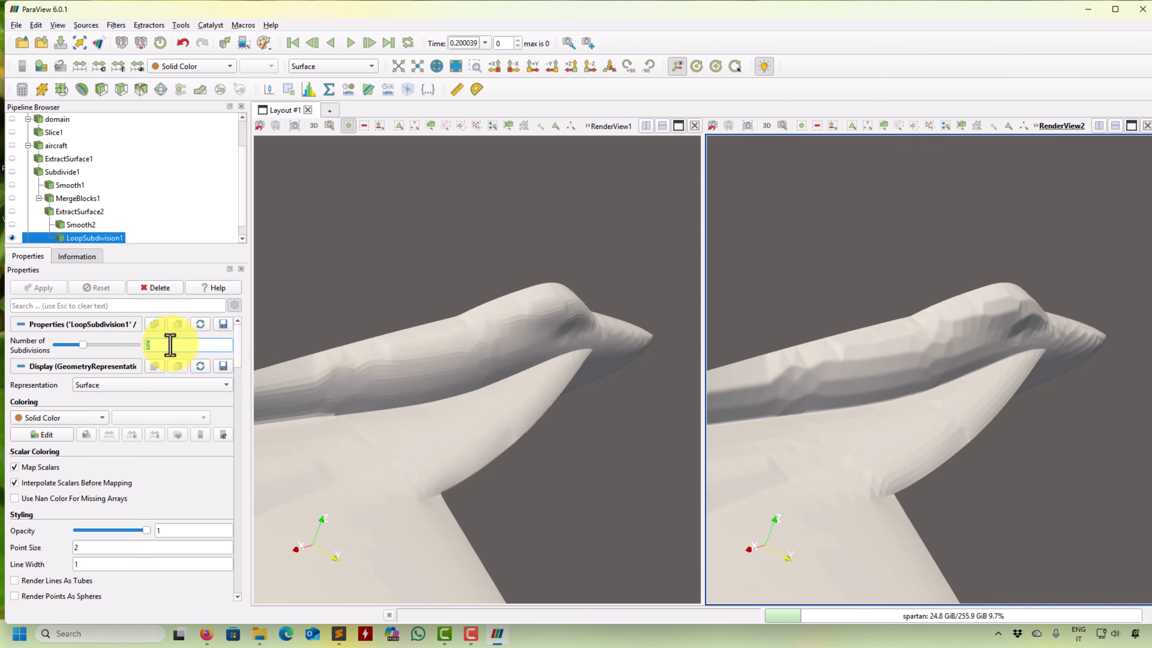
Set the Loop Subdivision's number of subdivisions to 4, apply it, and display the result as Surface With Edges.
type("4")
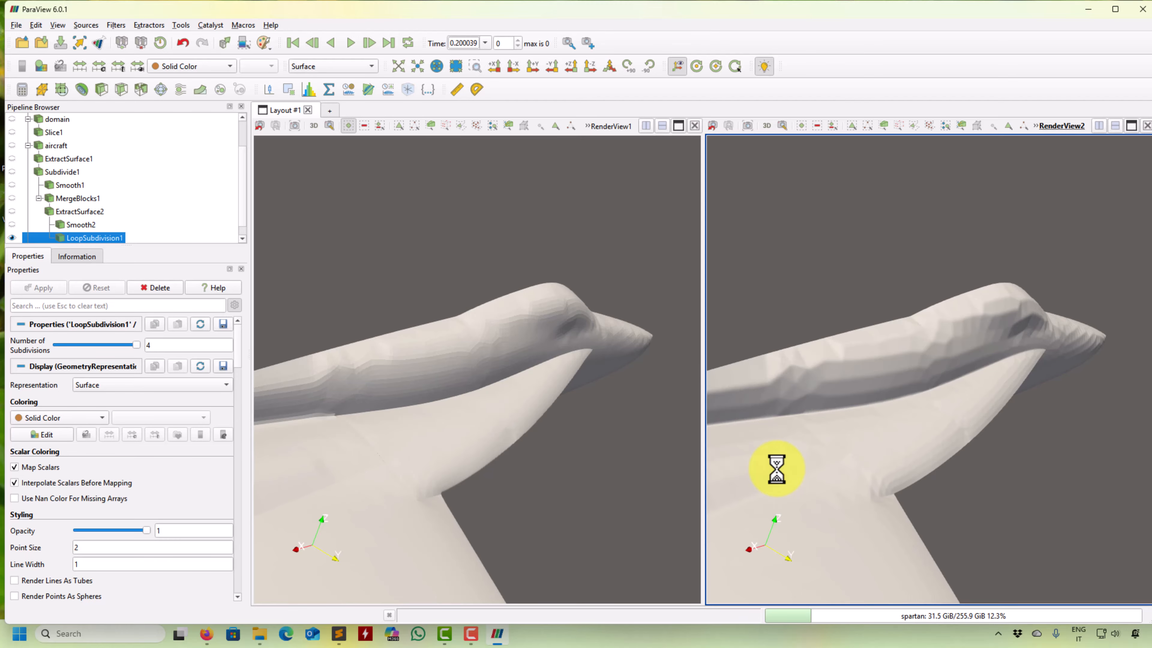
left_click(352, 71)
left_click(356, 111)
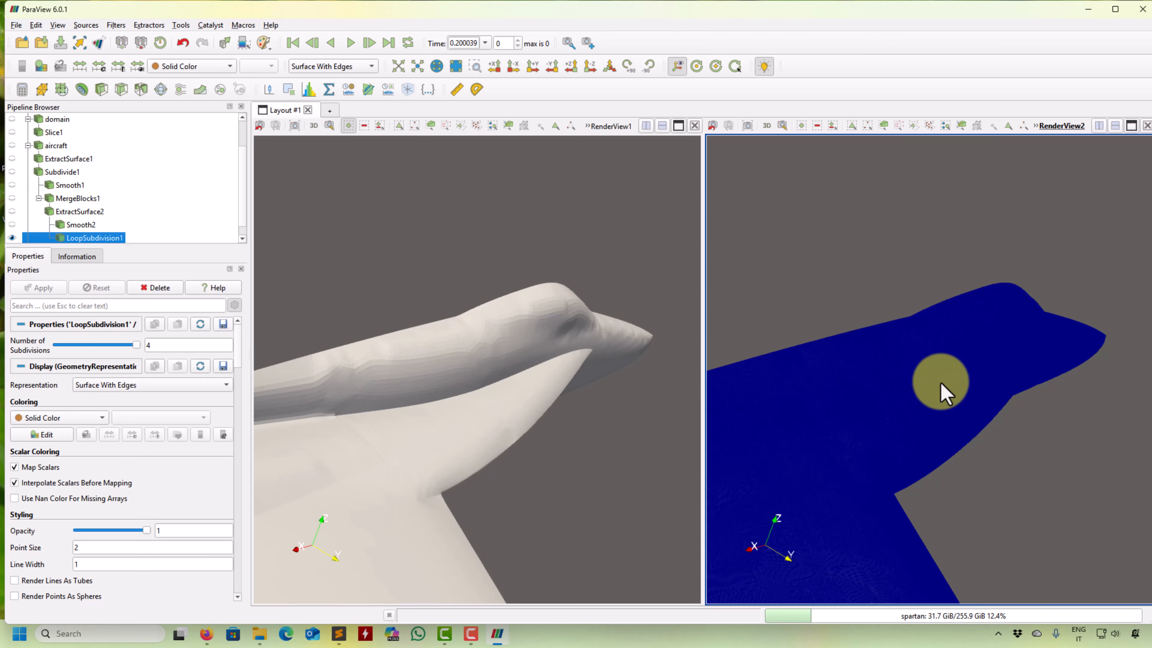
left_click_drag(931, 376, 766, 323)
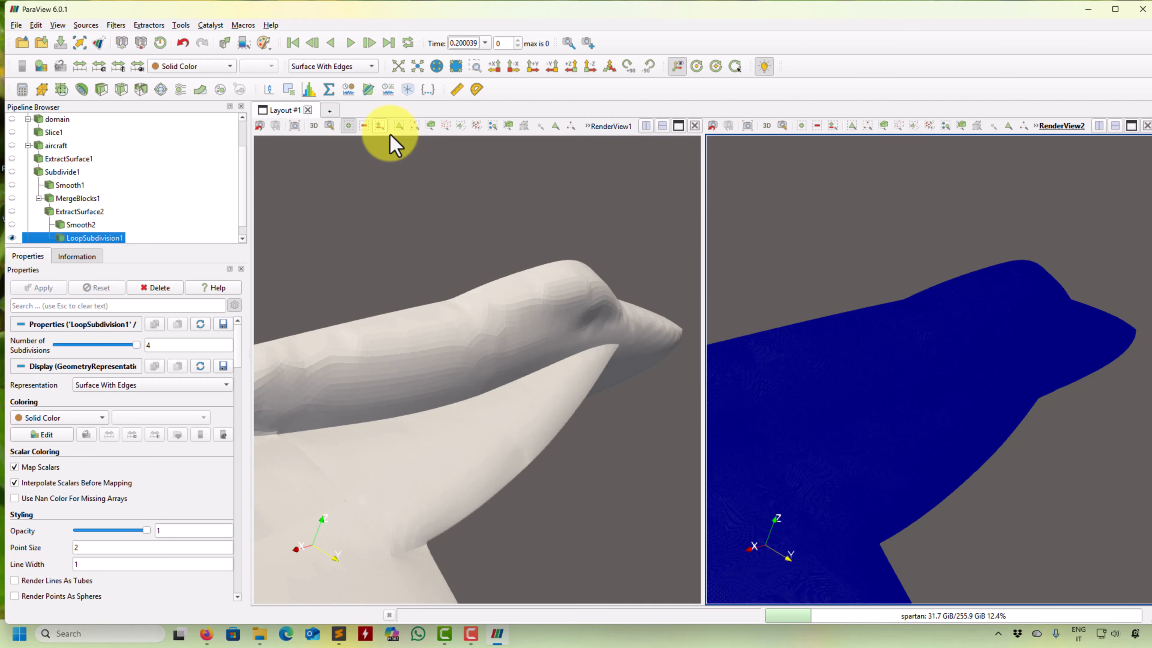
Display the Loop Subdivision result as Surface in the second view.
left_click(334, 72)
left_click(334, 84)
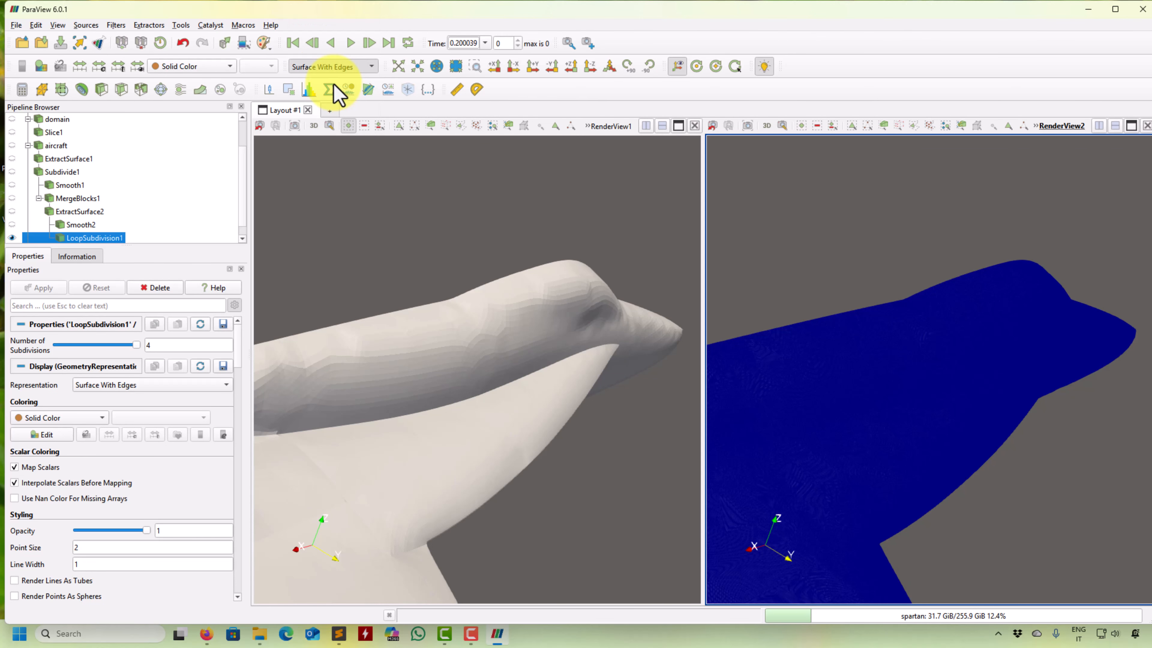
scroll(627, 314, "down", 6)
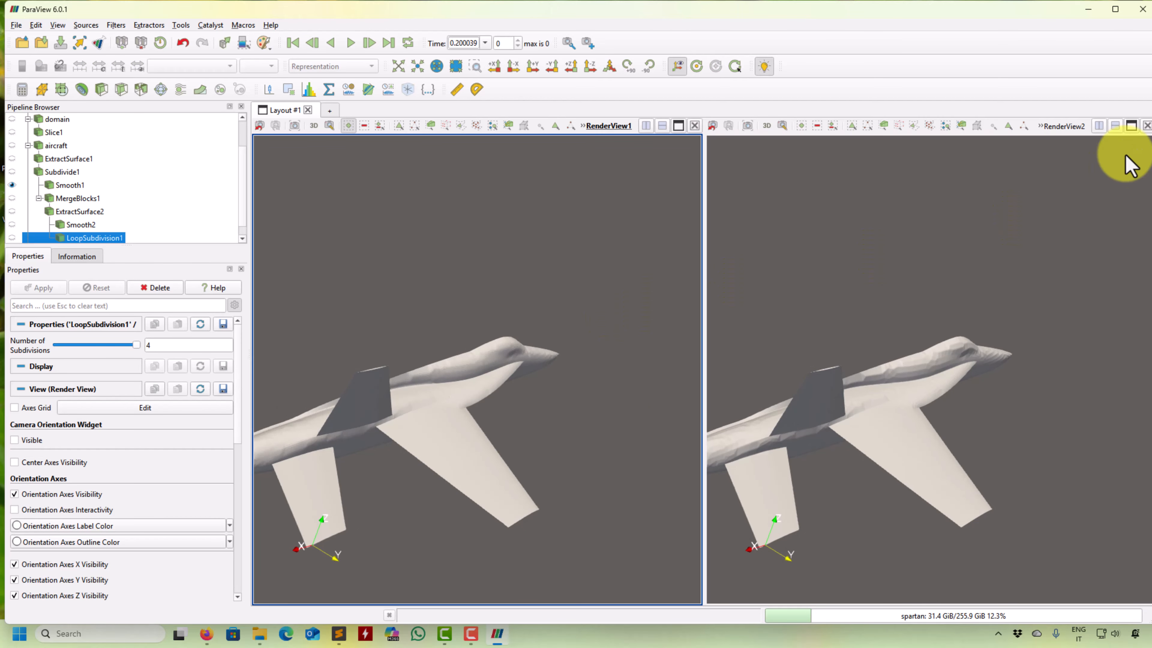
Split the second view to add a third one showing Smooth2, and link the cameras of these two views.
left_click(1098, 127)
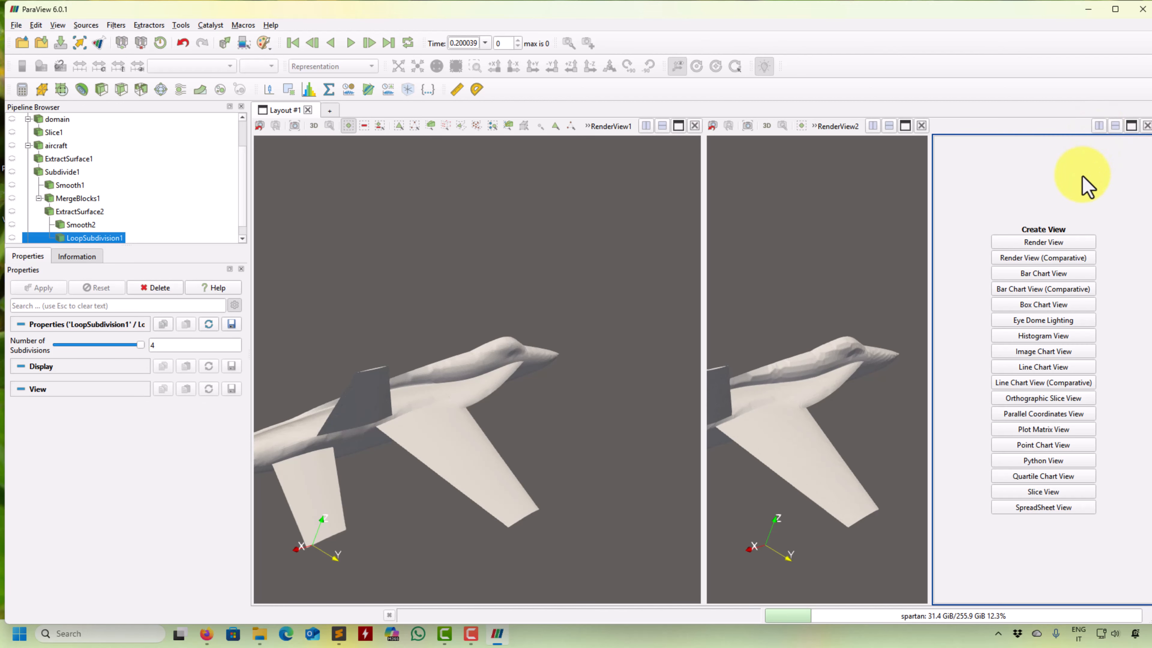
left_click(12, 225)
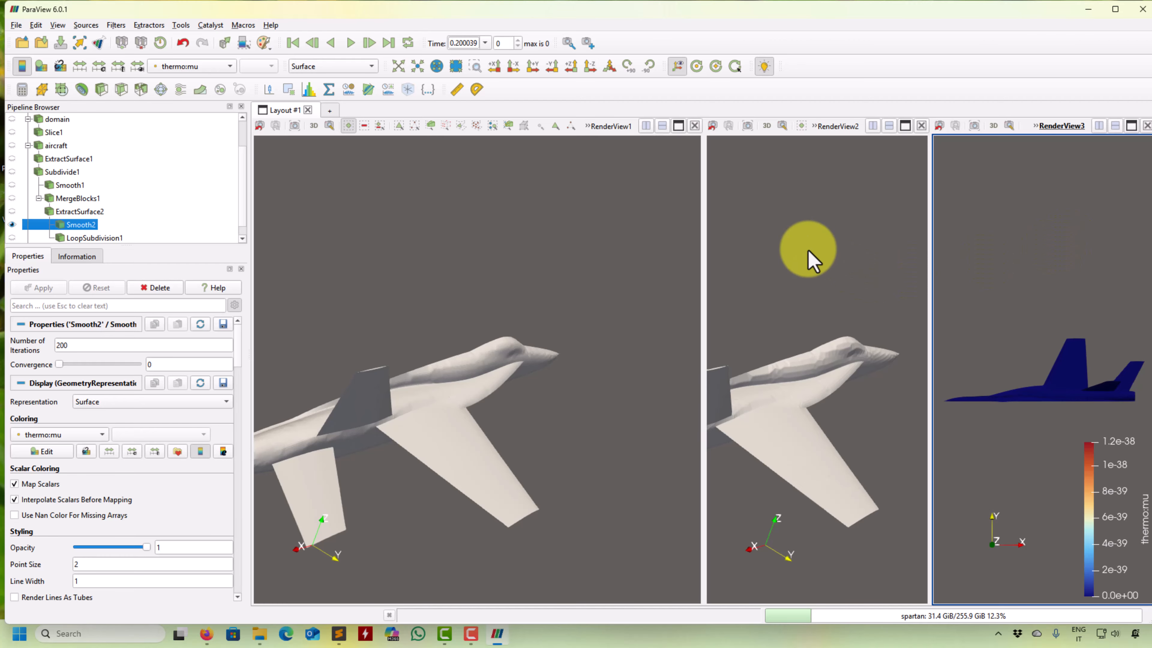
left_click(804, 252)
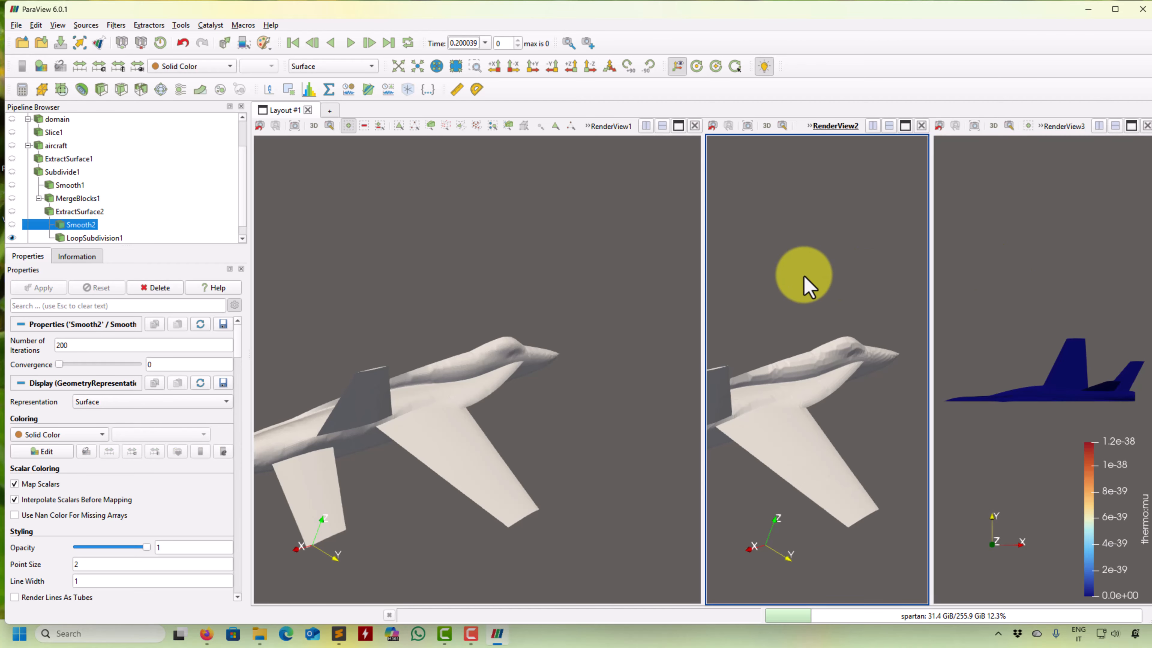
right_click(756, 280)
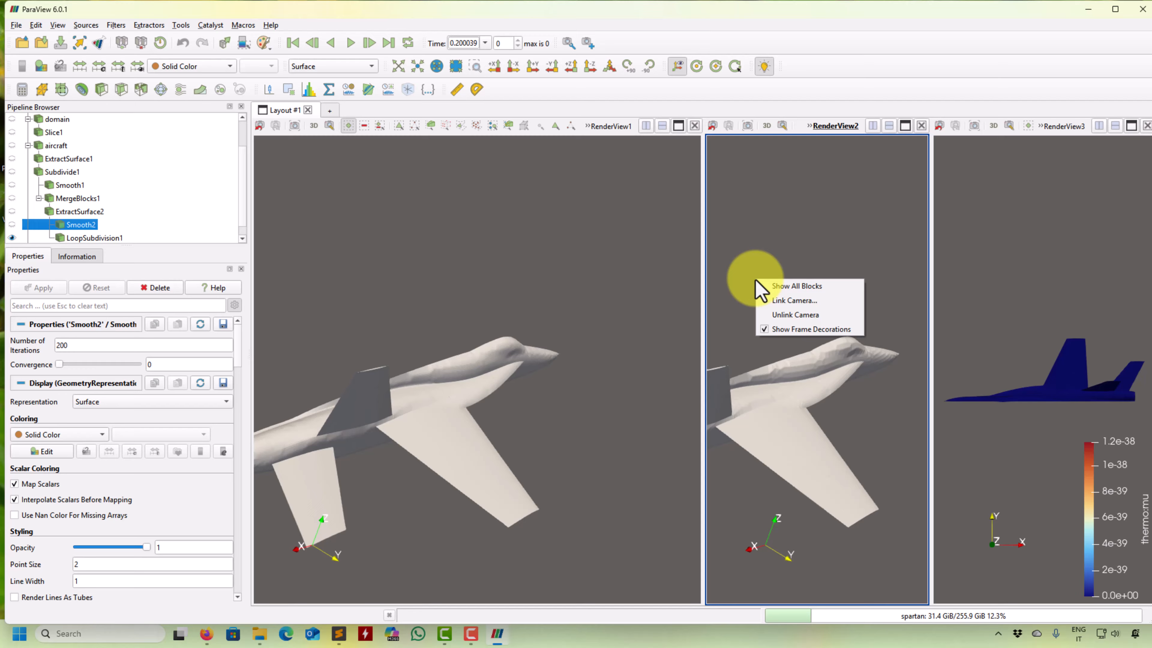
left_click(779, 300)
left_click(1024, 276)
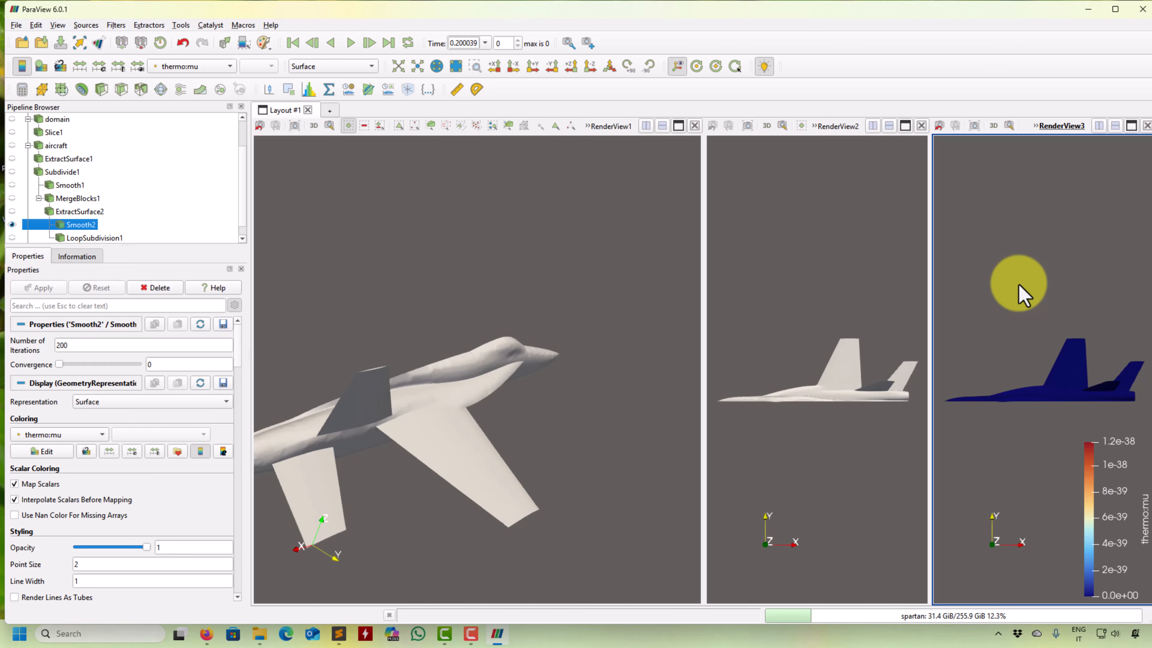
left_click_drag(1021, 286, 838, 251)
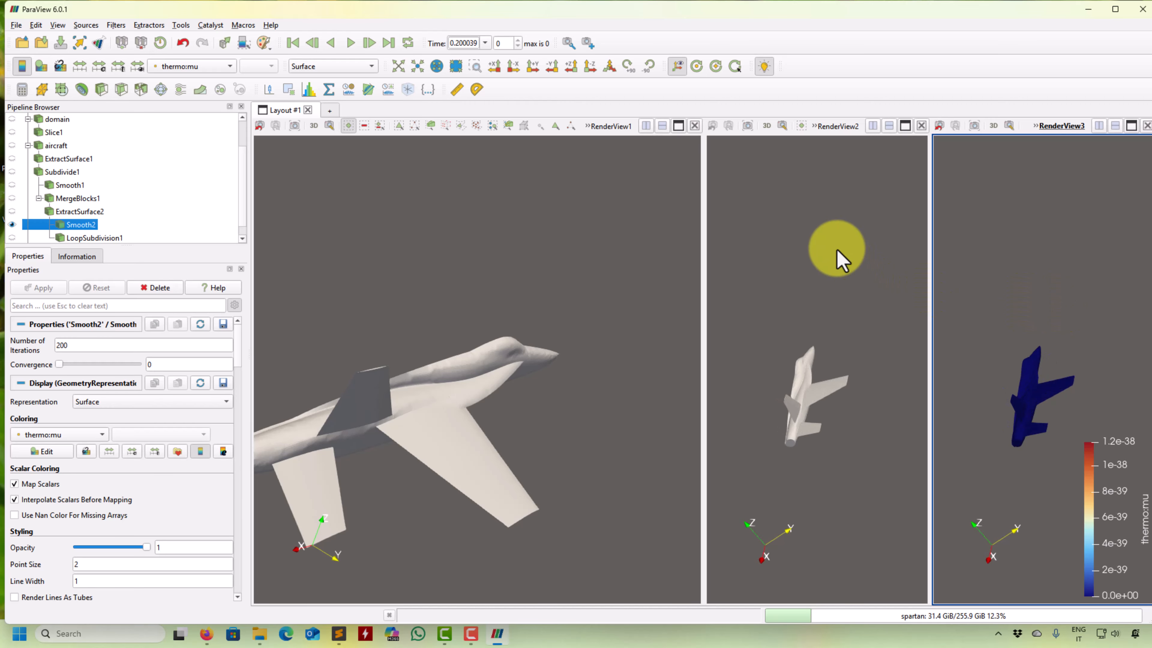
Link the second view's camera with the first view and rotate the aircraft in all three views.
right_click(784, 254)
left_click(813, 263)
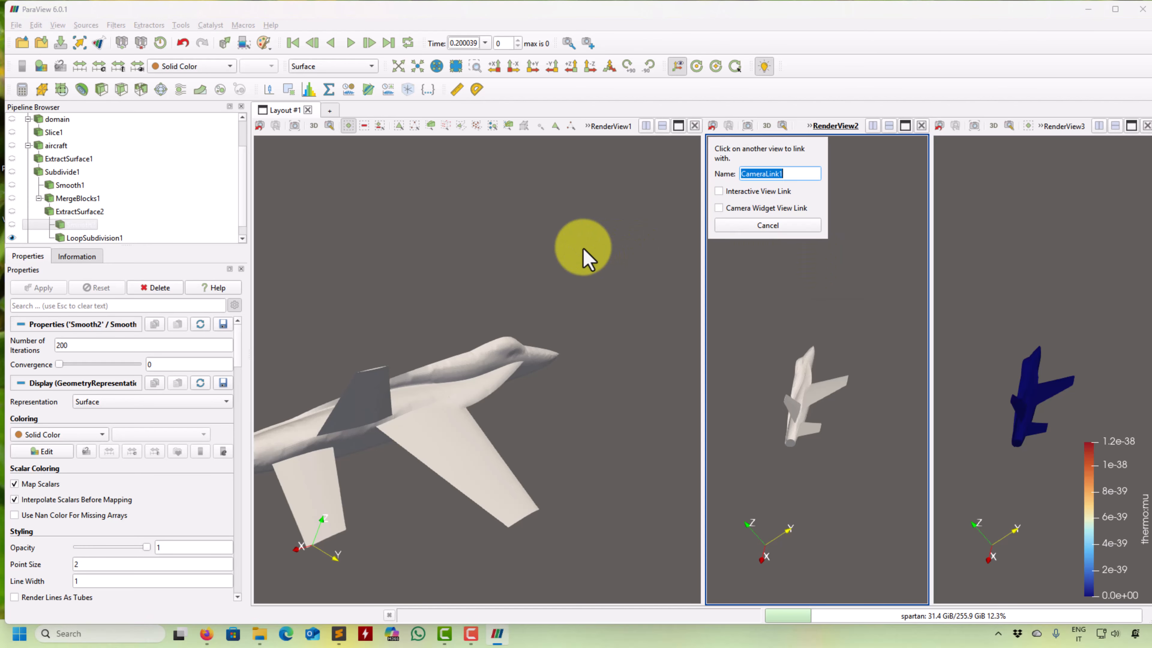
left_click(584, 250)
left_click_drag(584, 258, 608, 337)
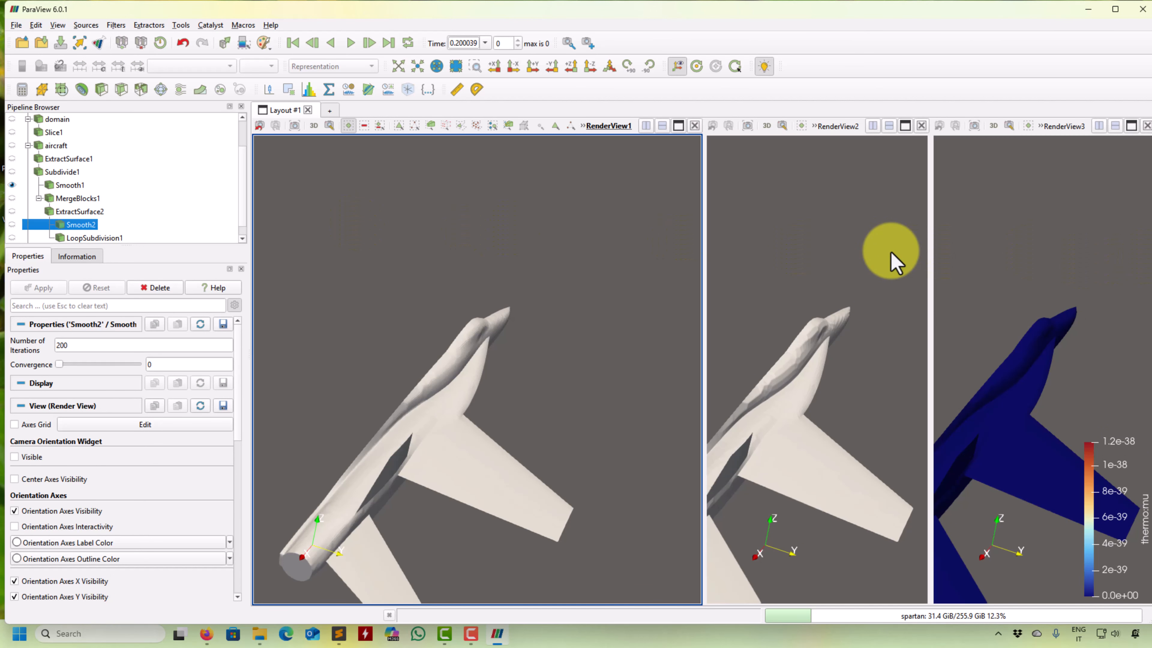
Equalize the views horizontally so the three aircraft renderings have the same width.
left_click(36, 25)
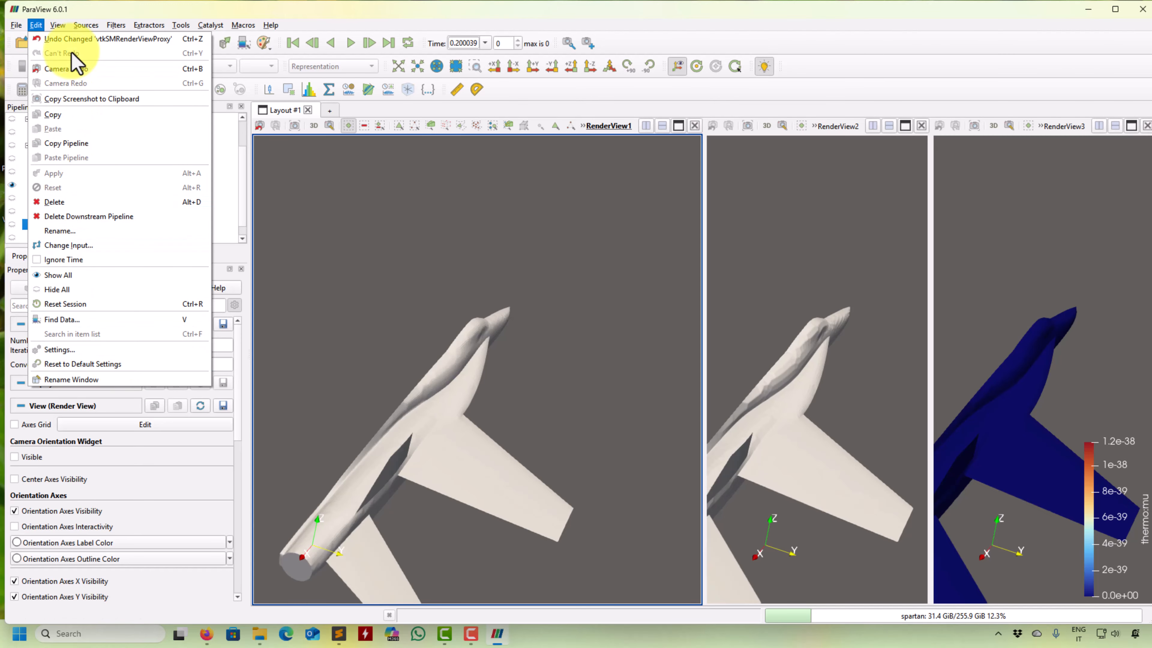
mouse_move(57, 25)
mouse_move(119, 358)
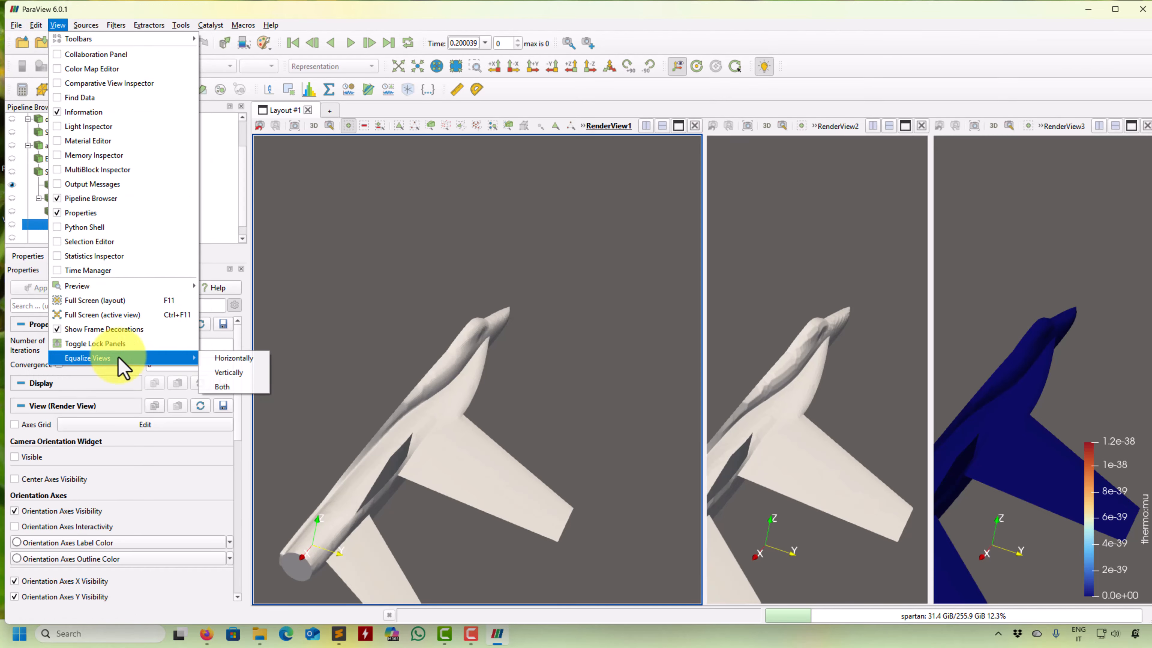
left_click(234, 359)
scroll(411, 327, "down", 3)
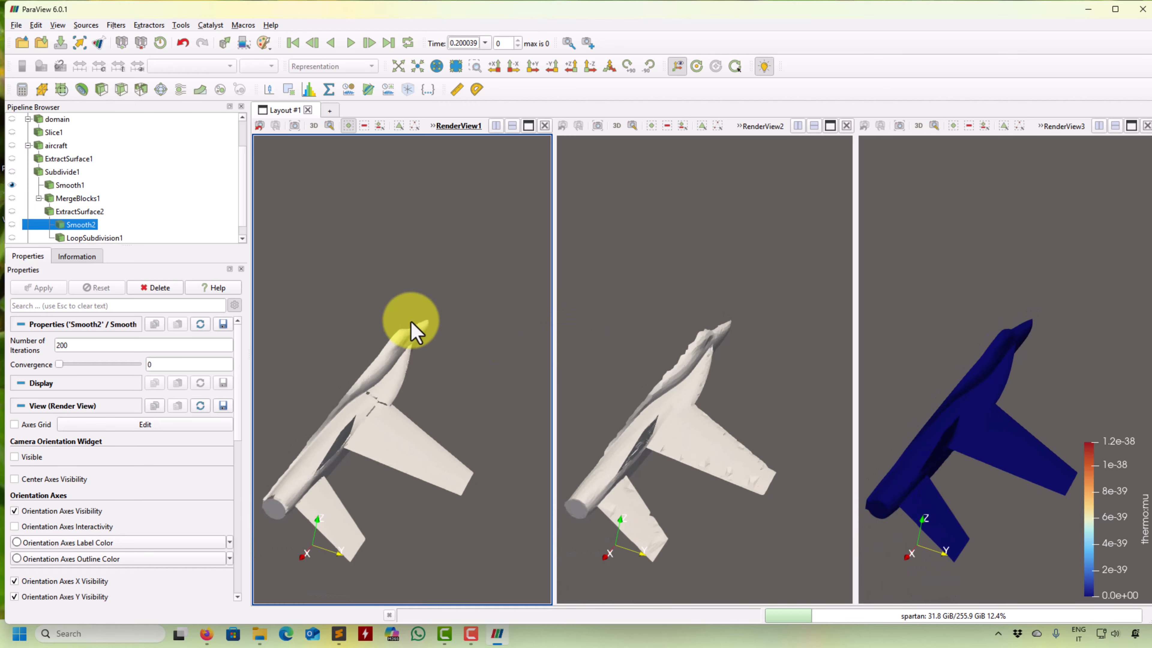
Color Smooth2 in the third view with Solid Color.
left_click(898, 193)
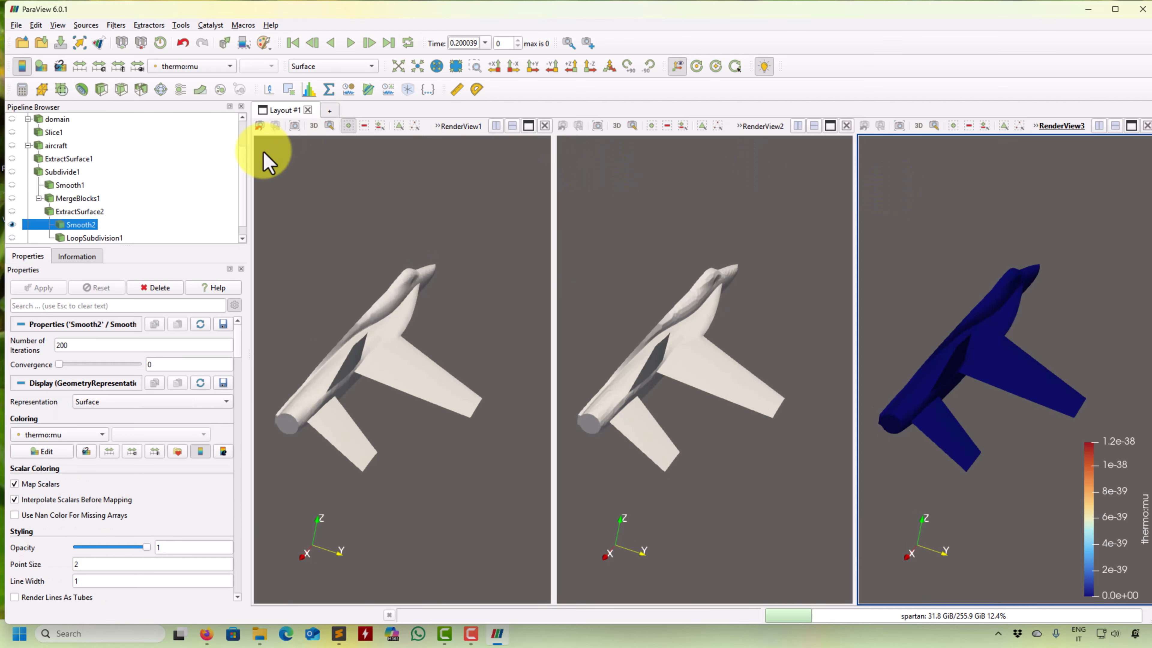
left_click(193, 66)
left_click(193, 18)
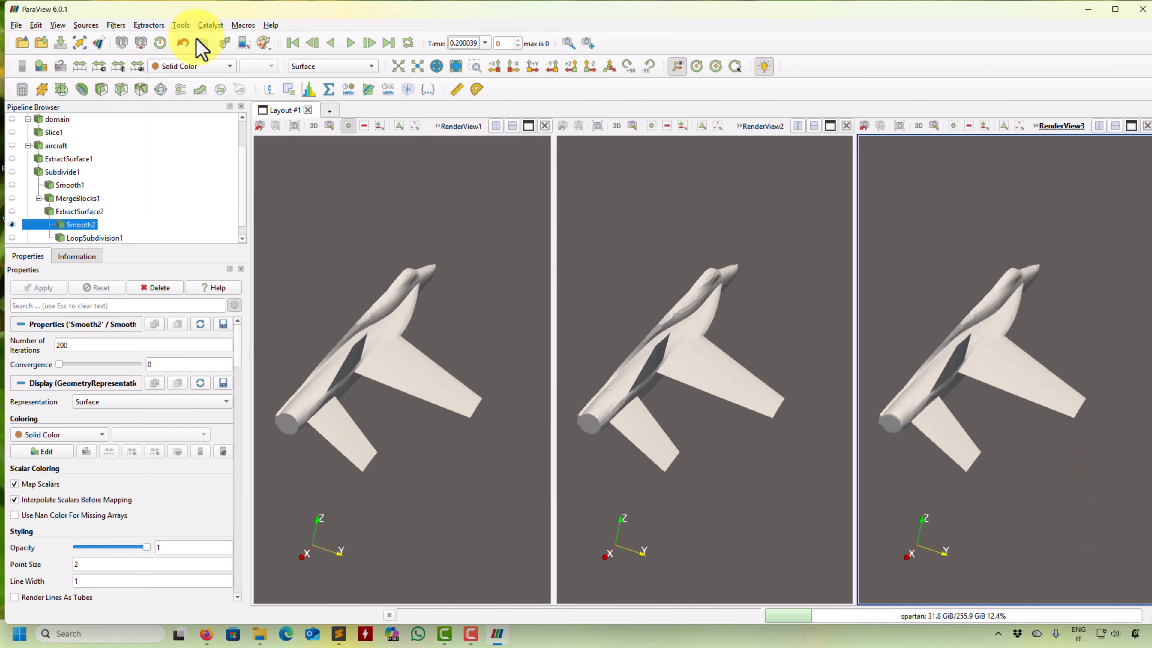
In the first view, briefly show the original aircraft mesh and the ExtractSurface1 result alongside Smooth1.
left_click(483, 283)
scroll(462, 313, "up", 3)
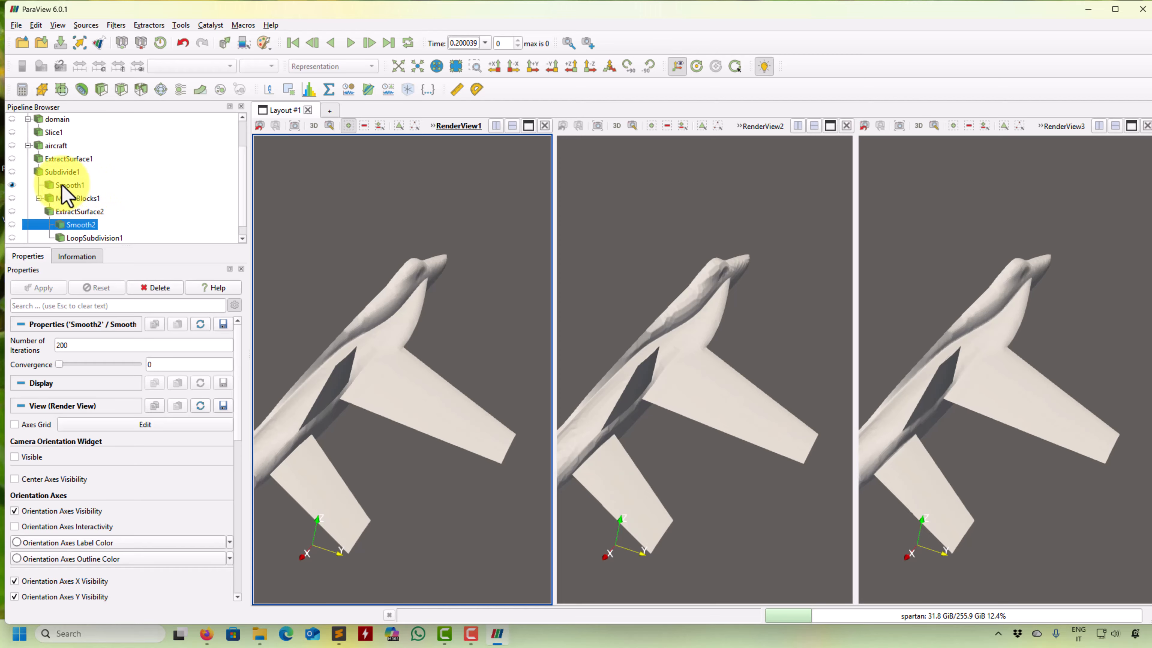
left_click(12, 146)
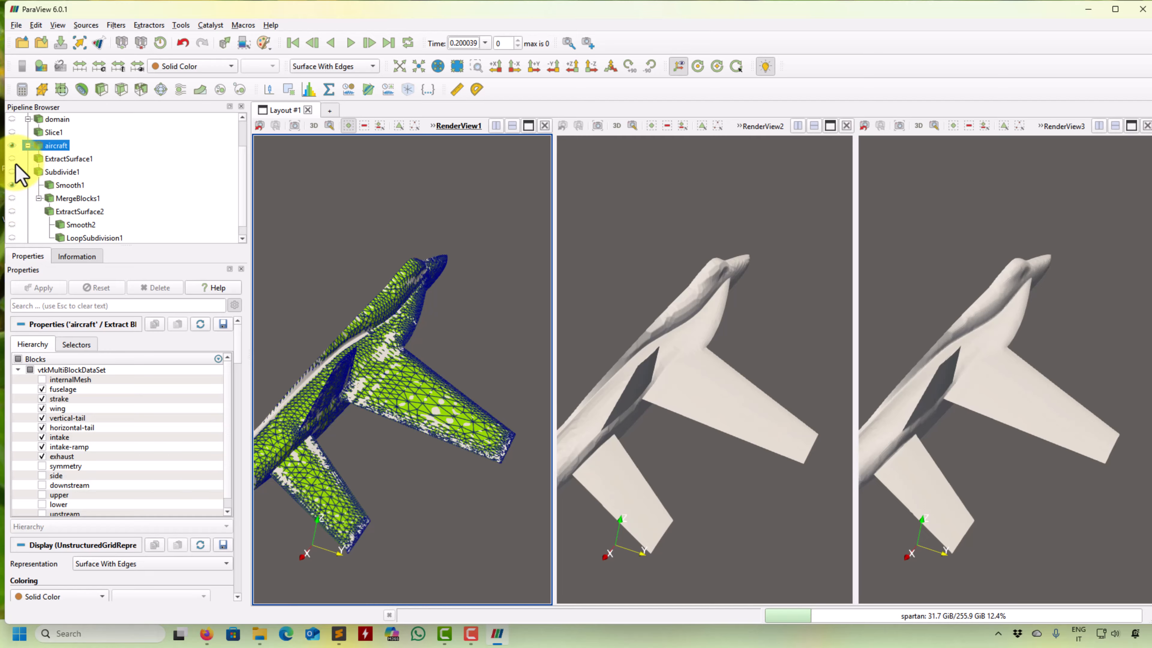
left_click(11, 145)
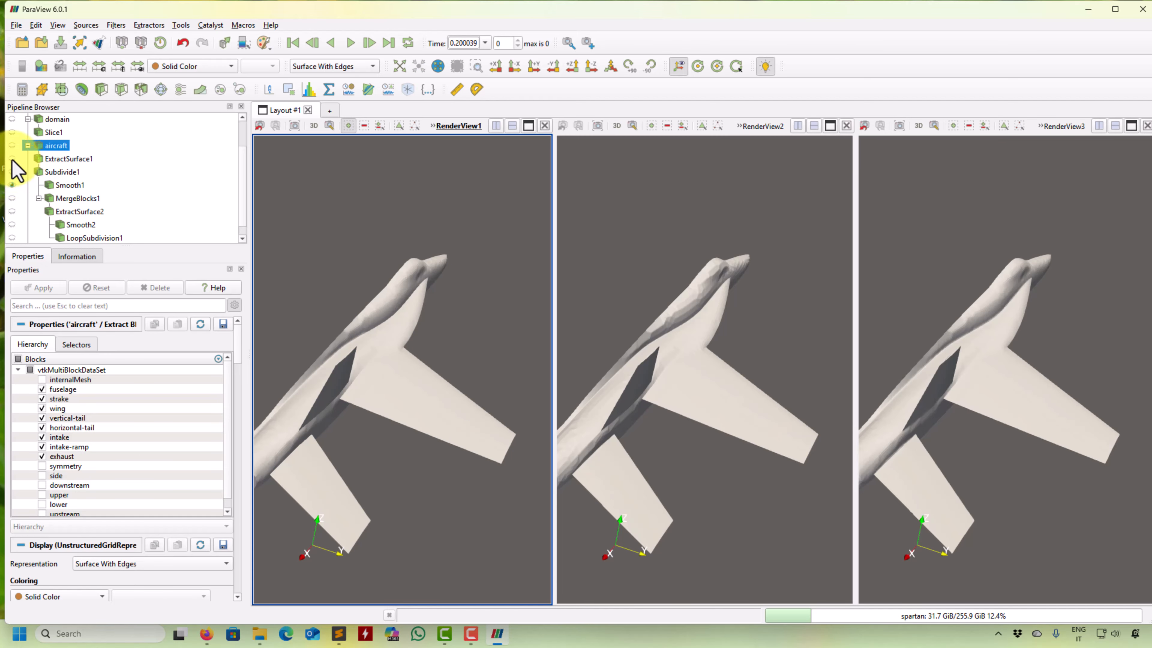
left_click(13, 159)
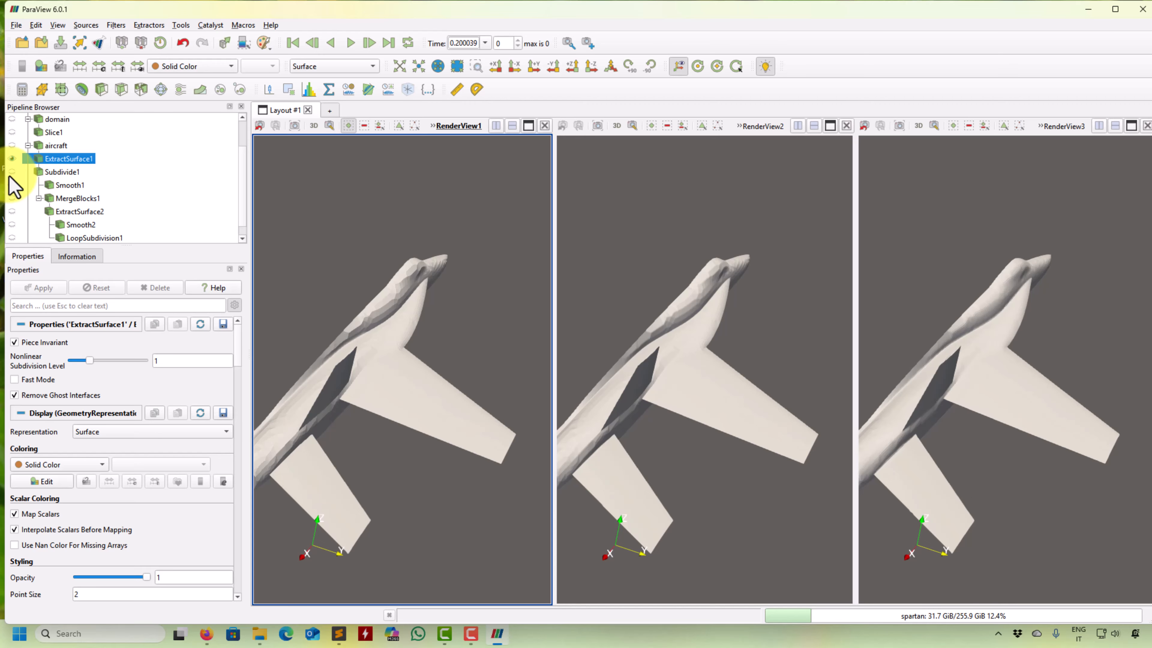
Show Subdivide1 instead of Smooth1 in the first view, displayed as Surface in Solid Color.
left_click(12, 171)
left_click(190, 66)
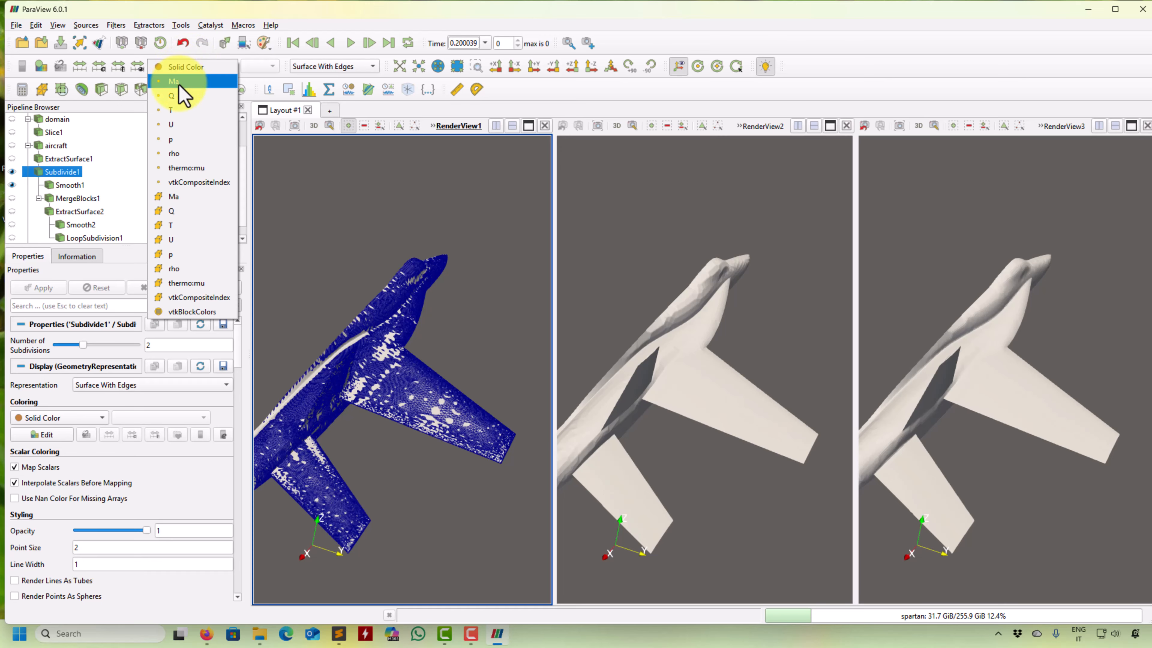
left_click(190, 70)
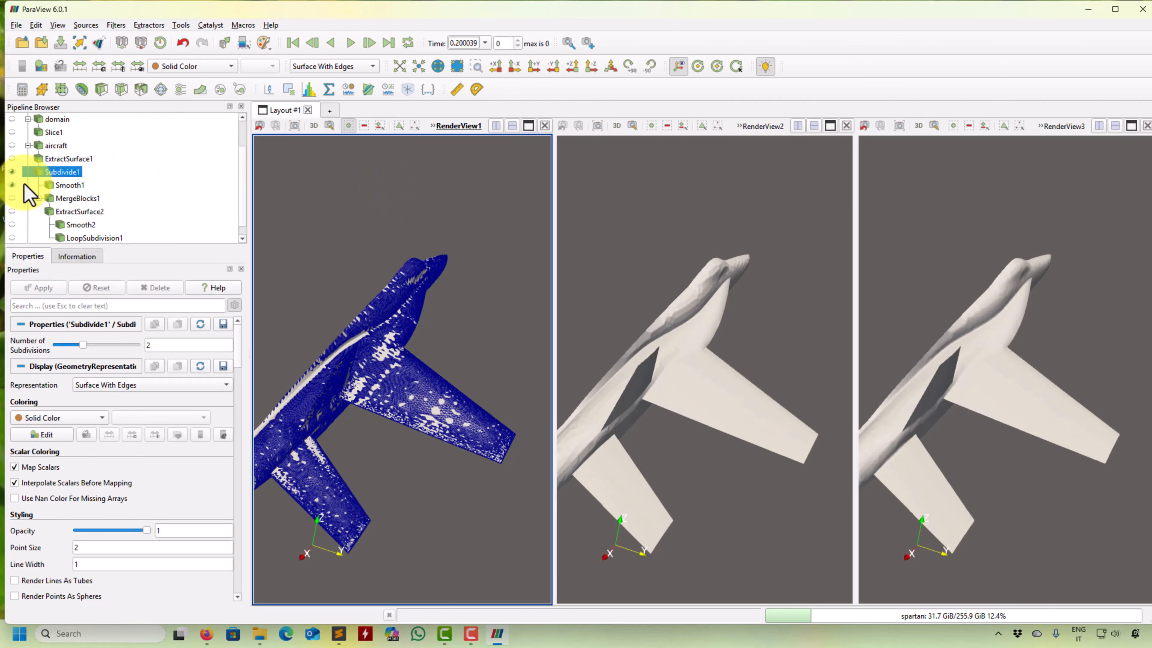
left_click(11, 185)
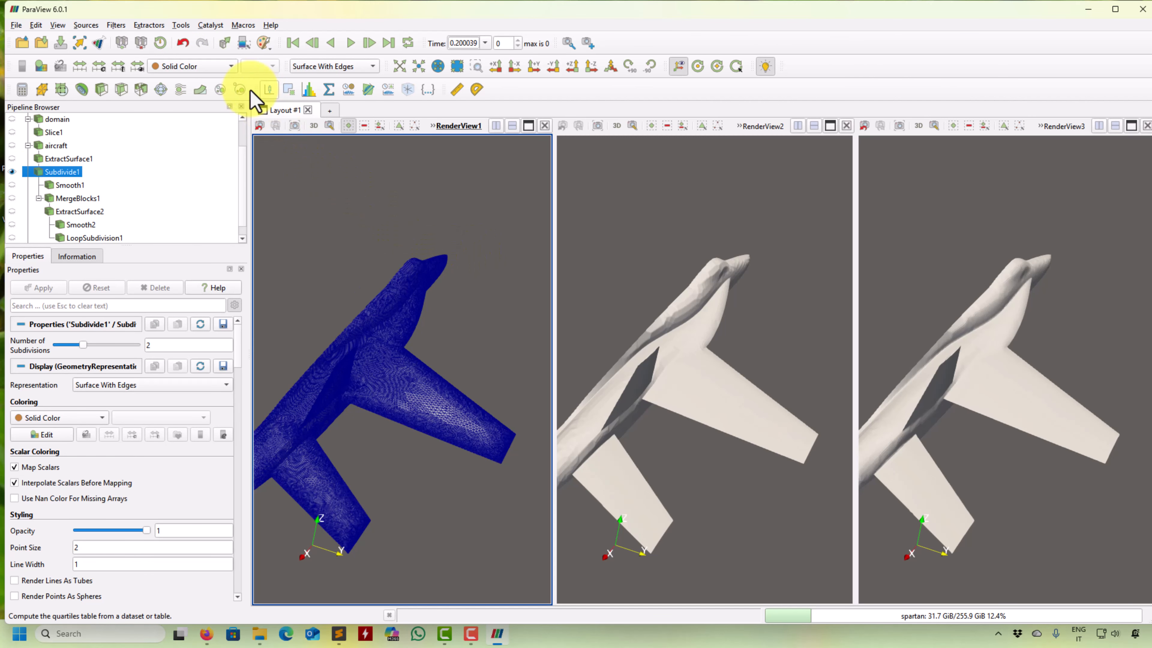
left_click(374, 67)
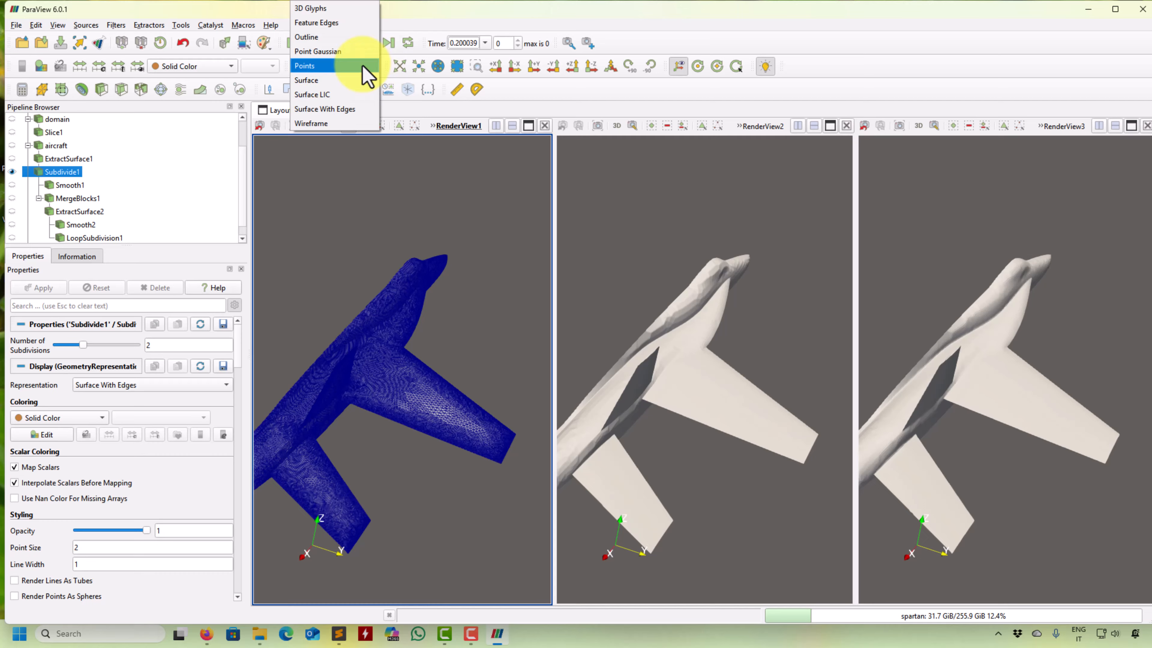
left_click(338, 86)
In the second view, replace the Loop Subdivision result with Smooth1 colored in Solid Color.
left_click(569, 222)
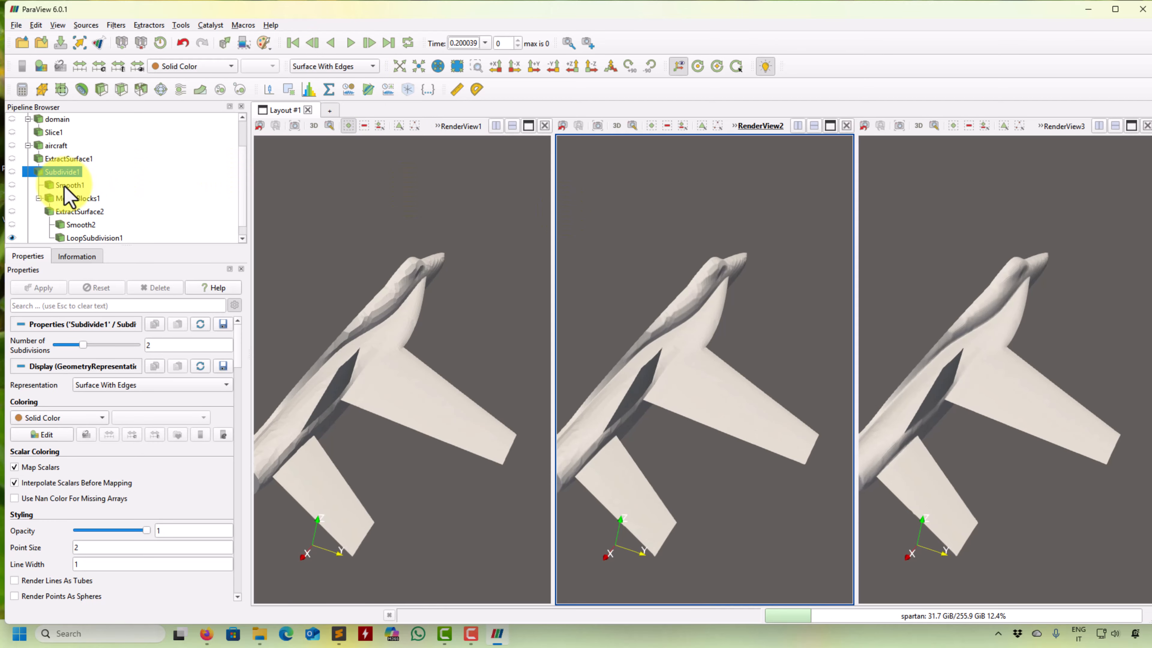
left_click(11, 189)
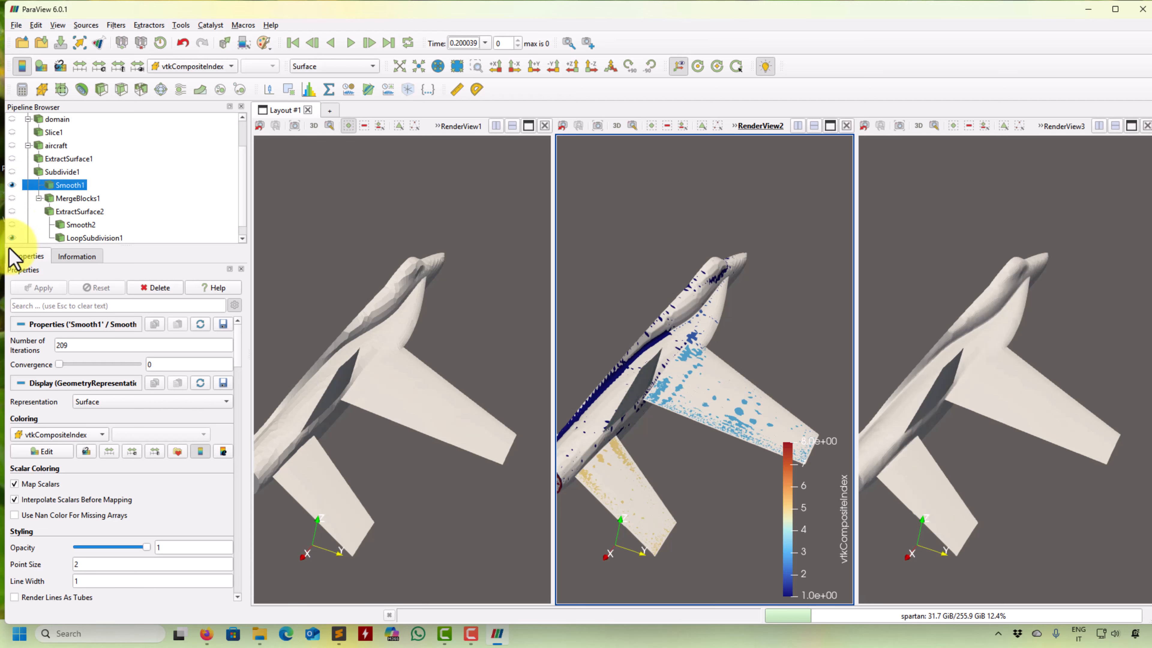
left_click(12, 238)
left_click(358, 67)
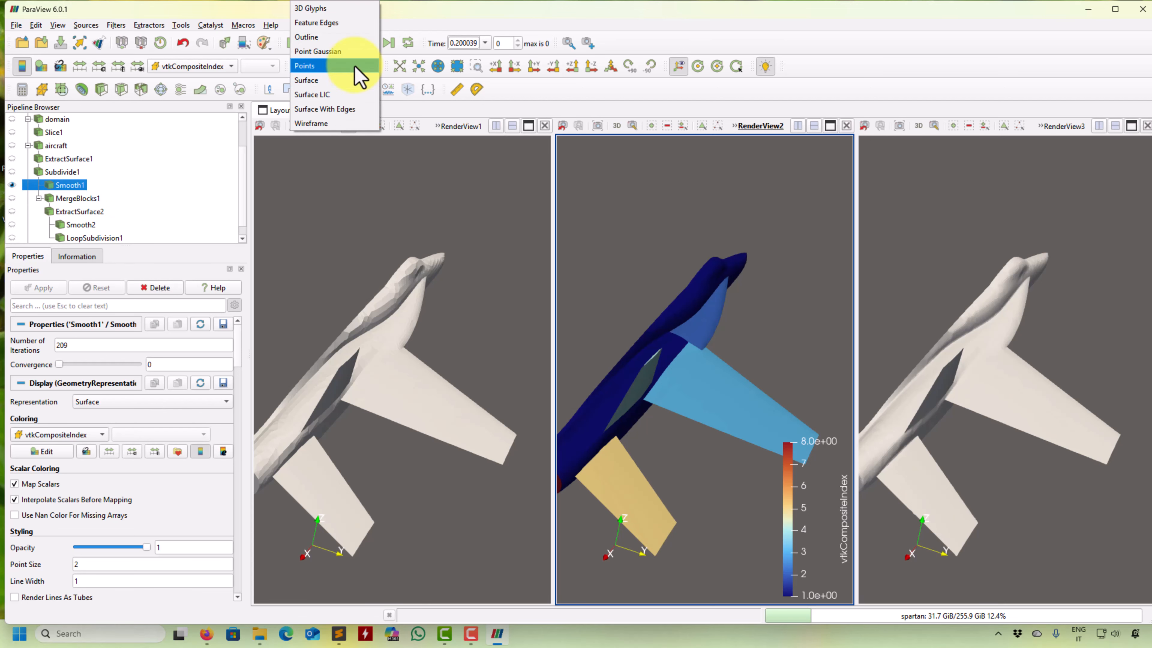
left_click(222, 69)
left_click(200, 20)
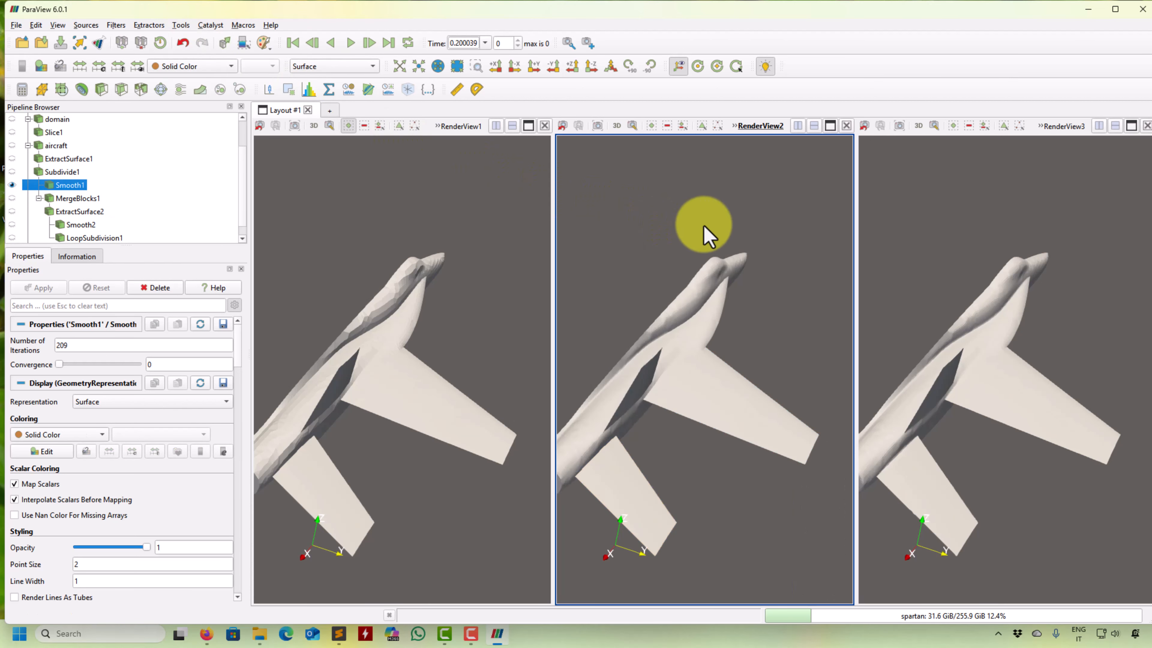
In the third view, replace Smooth2 with Smooth1 colored in Solid Color.
scroll(708, 306, "up", 5)
scroll(710, 312, "down", 3)
left_click(961, 282)
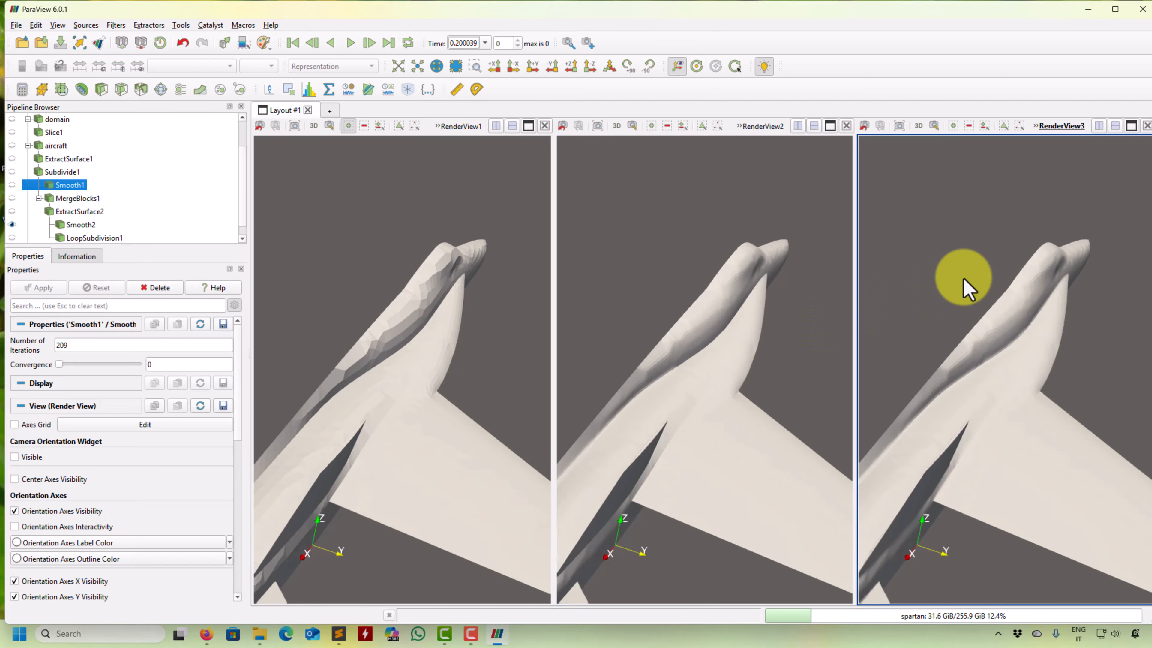
left_click(11, 184)
left_click(11, 224)
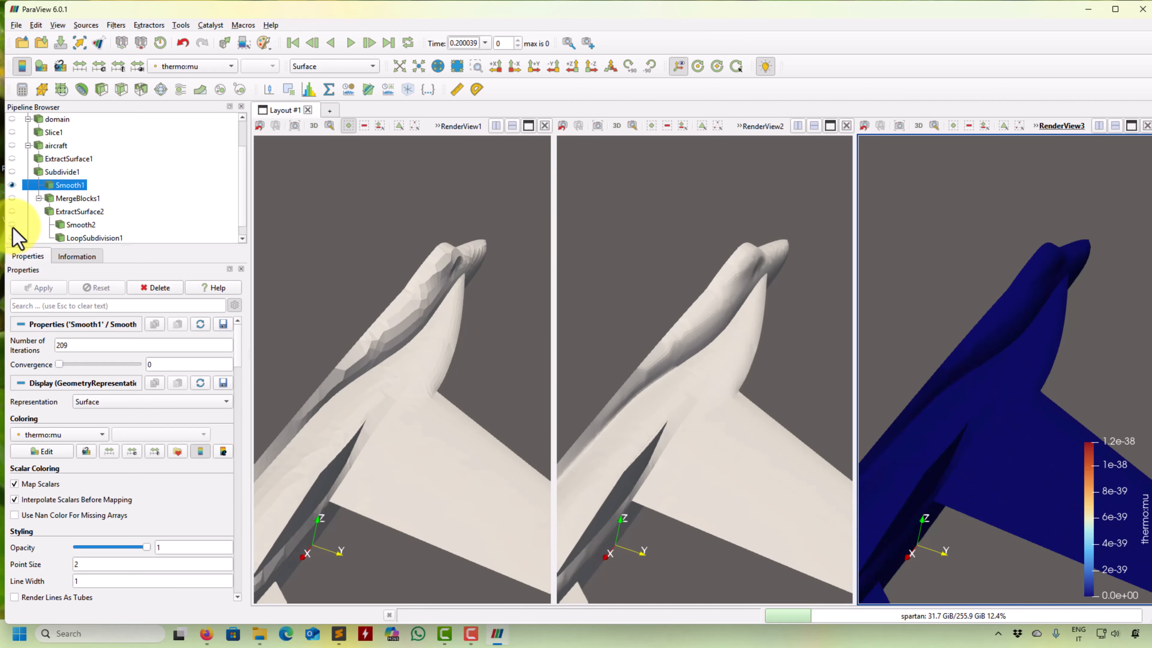
left_click(221, 67)
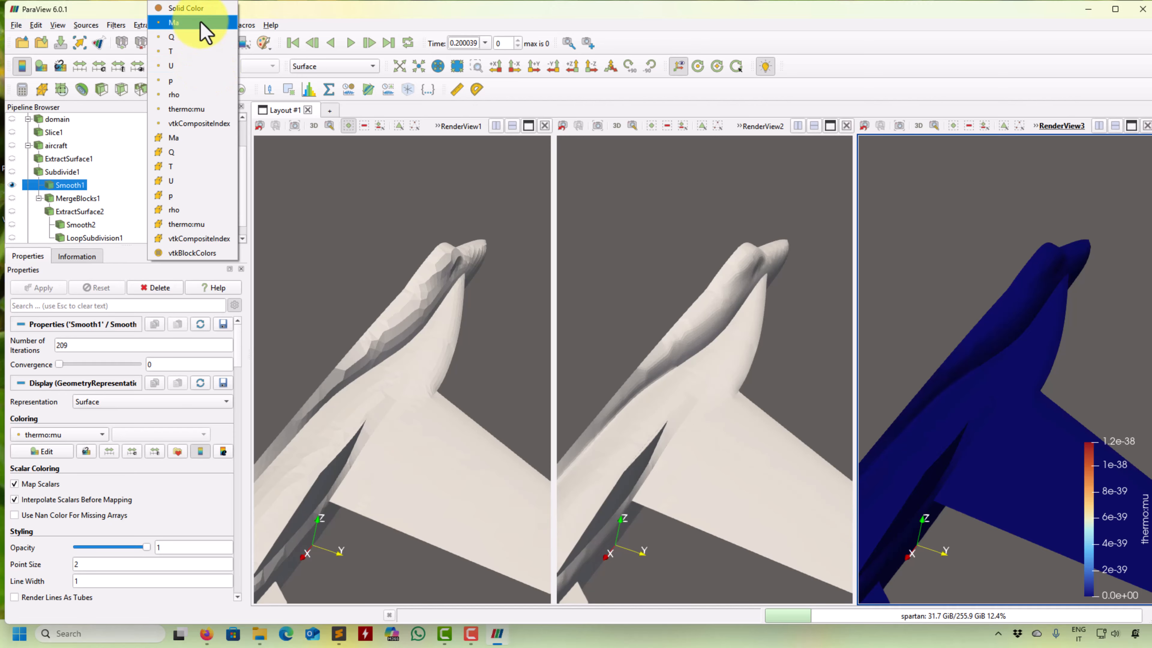
left_click(203, 8)
Find the Surface Normals filter by searching for "surface", add it to Smooth1, and apply it with its default settings.
left_click(86, 26)
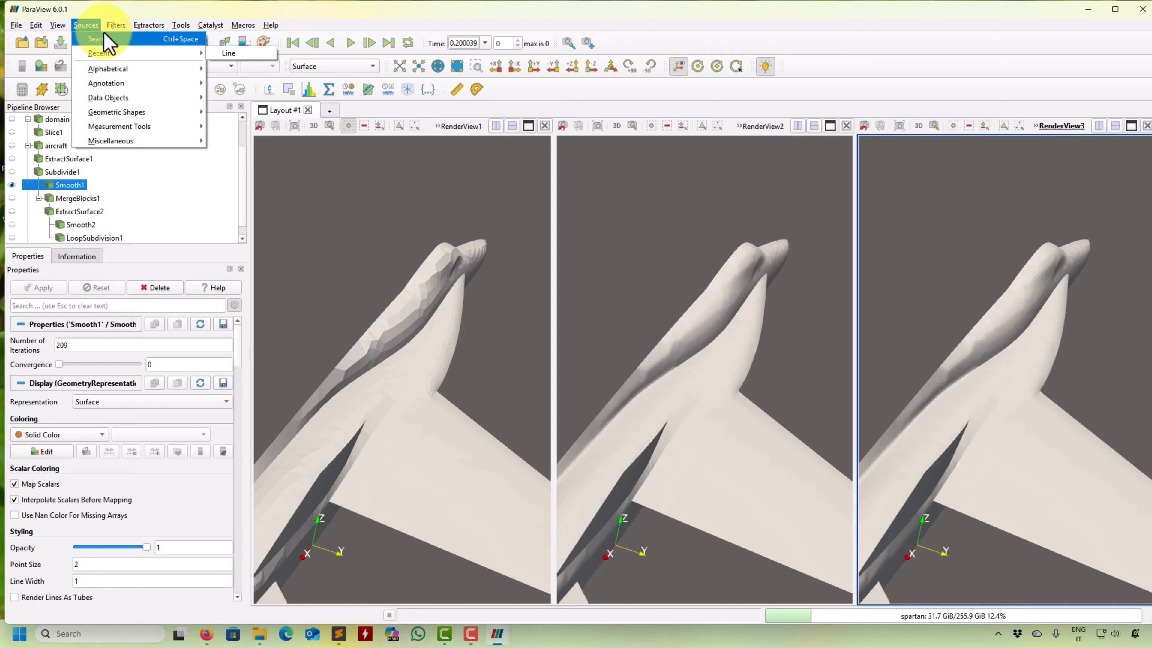
mouse_move(116, 25)
mouse_move(176, 54)
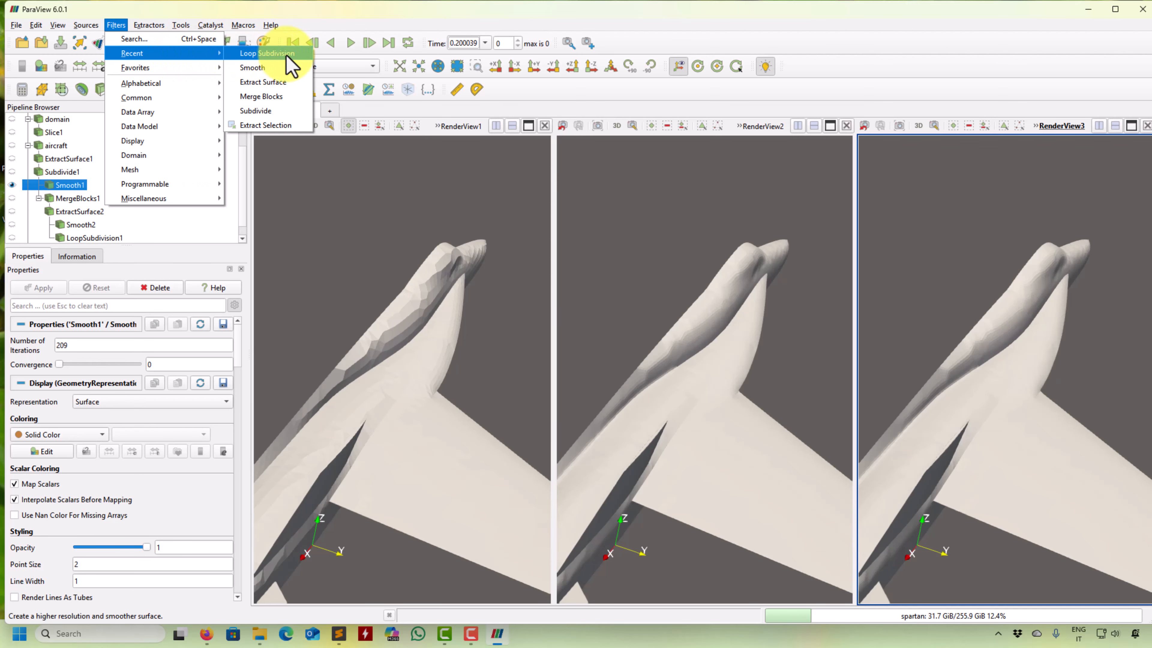
left_click(164, 41)
type("surface")
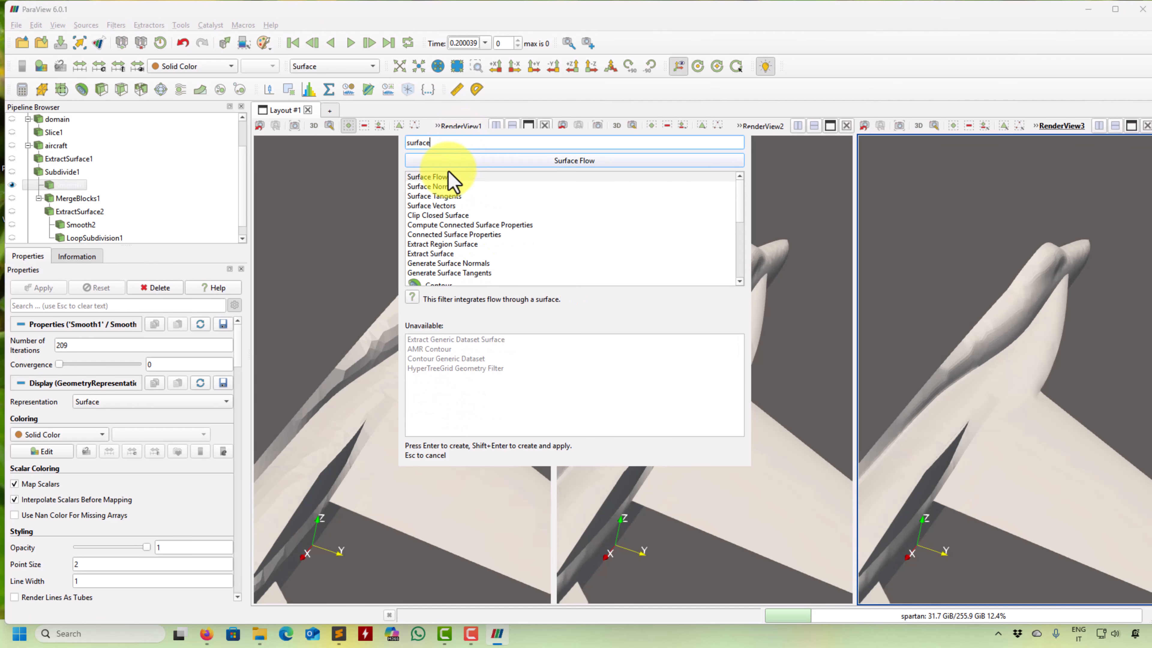
double_click(448, 187)
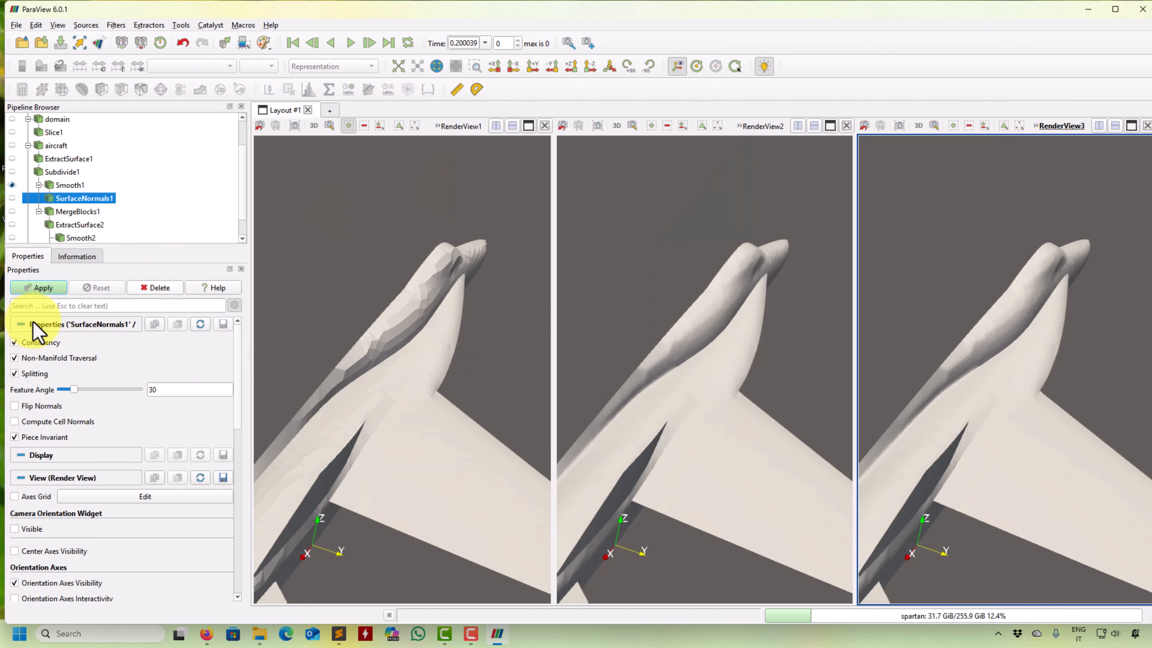
left_click(42, 287)
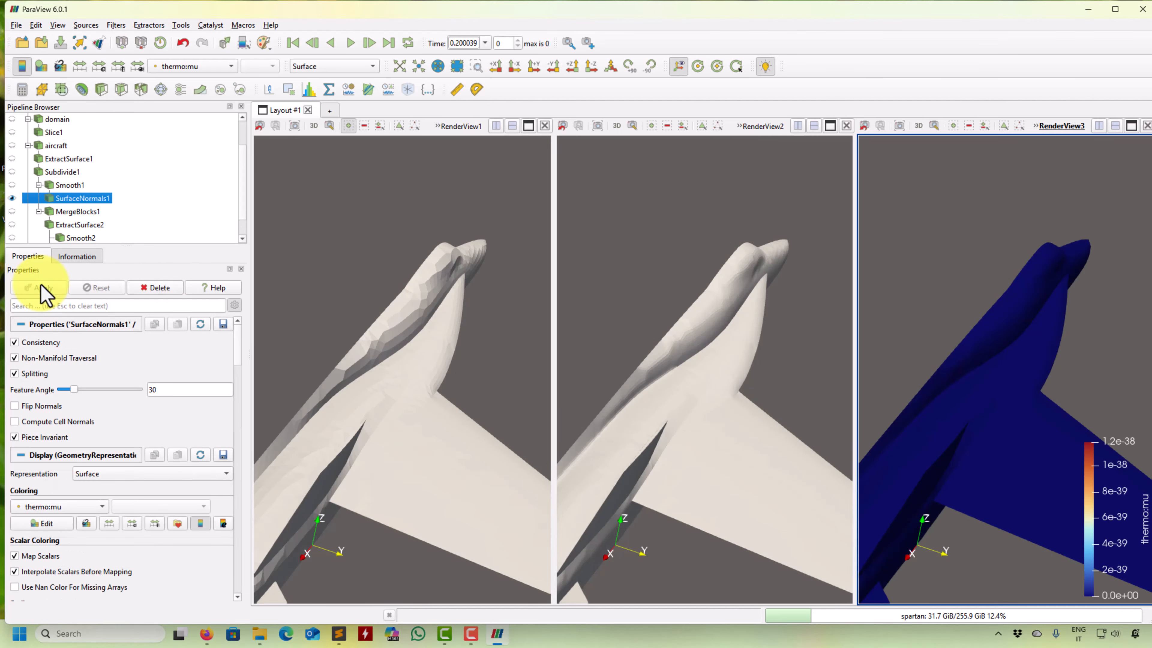
Color the SurfaceNormals1 result with Solid Color in the third view.
left_click(210, 66)
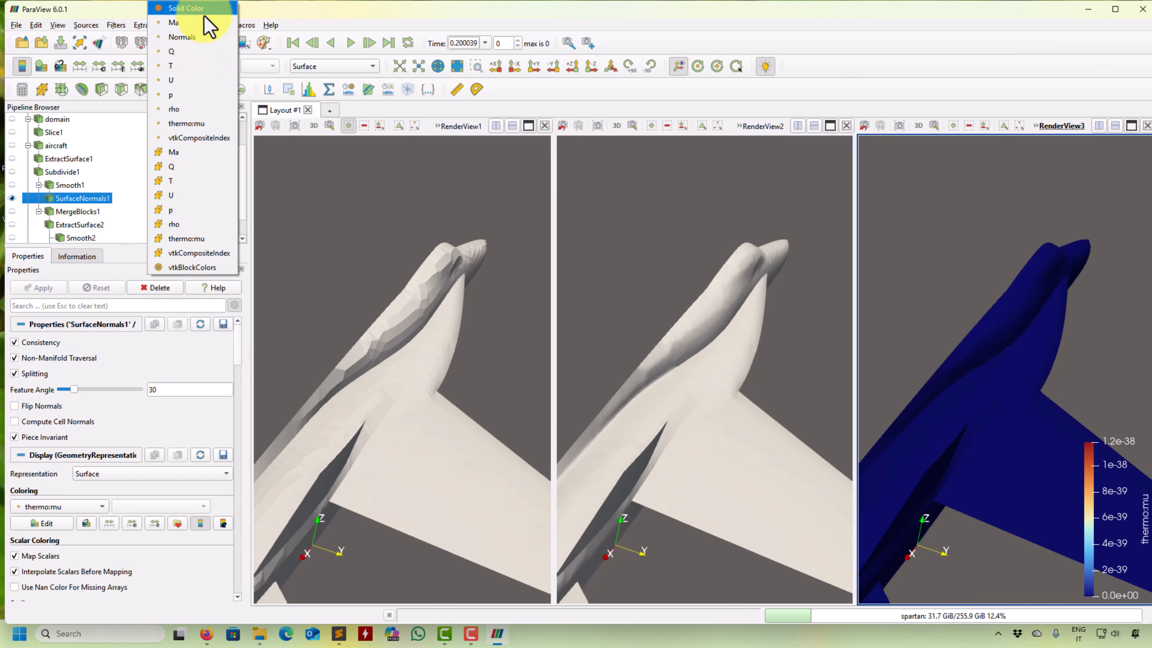
left_click(190, 8)
Compare the surface smoothness around the aircraft's nose and fuselage across the three linked views, from close up and farther away.
scroll(649, 379, "up", 5)
scroll(644, 408, "down", 5)
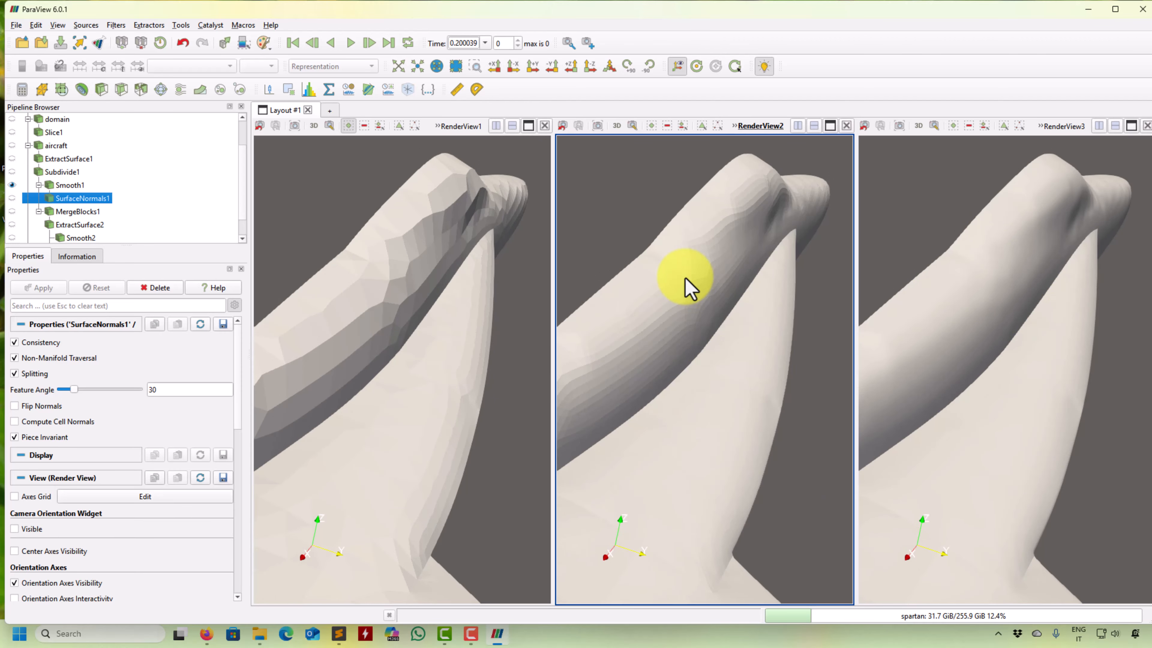
left_click(922, 206)
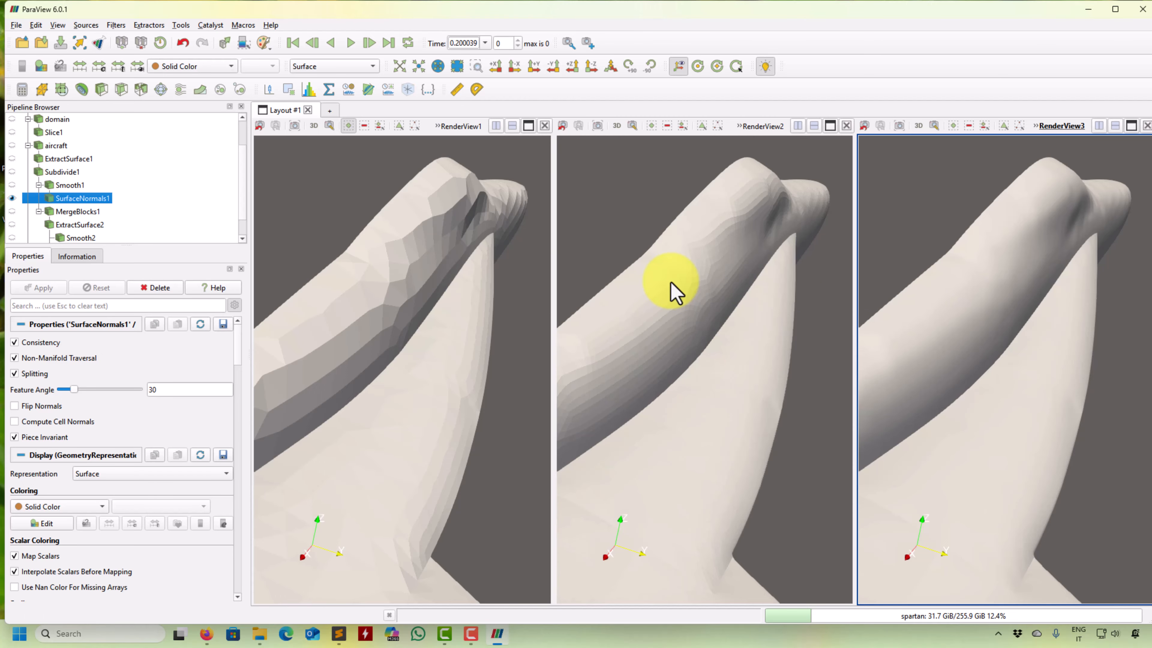
left_click_drag(689, 387, 690, 368)
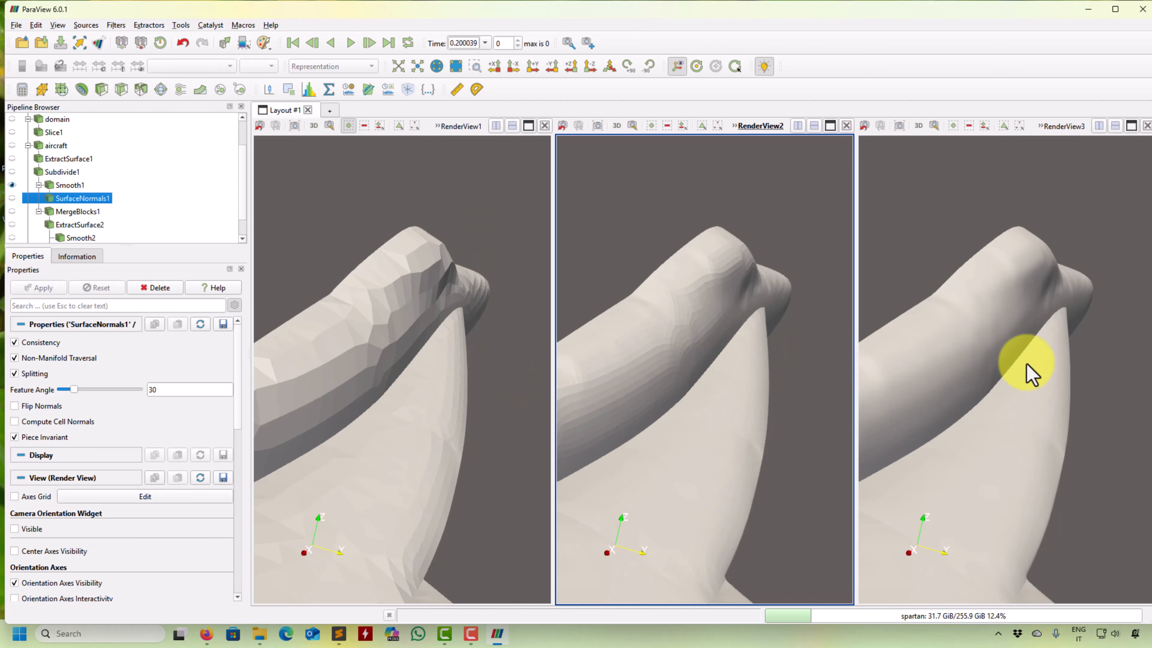
left_click_drag(985, 378, 985, 450)
scroll(971, 319, "up", 3)
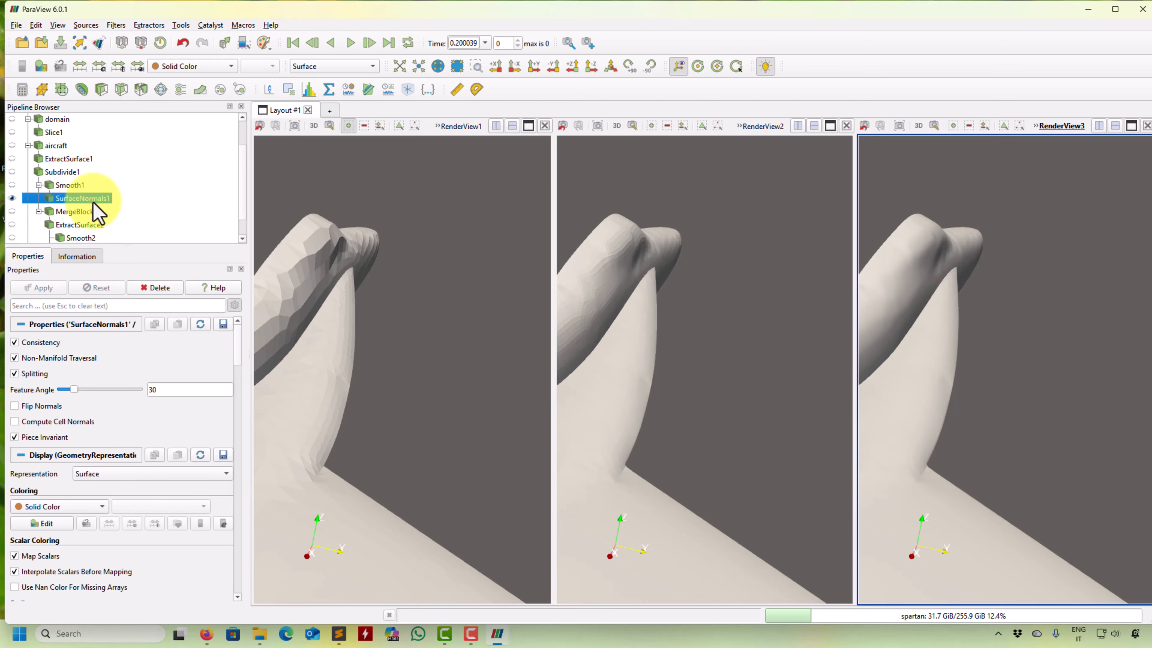
left_click_drag(903, 313, 1038, 347)
left_click_drag(668, 330, 543, 350)
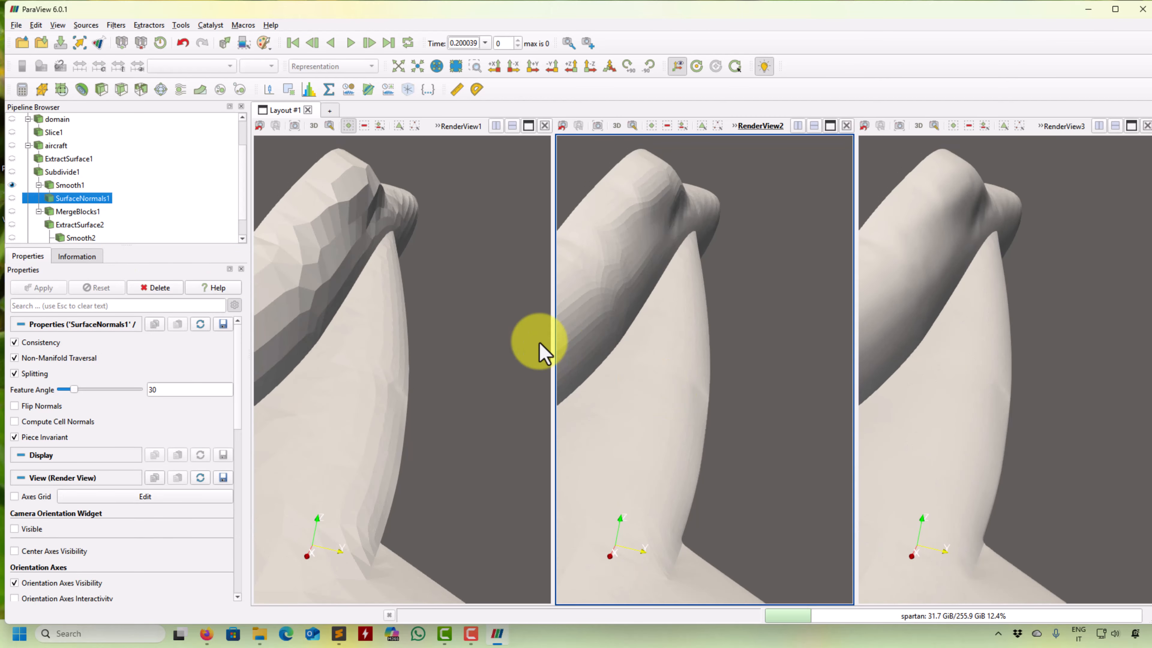
left_click_drag(674, 302, 995, 345)
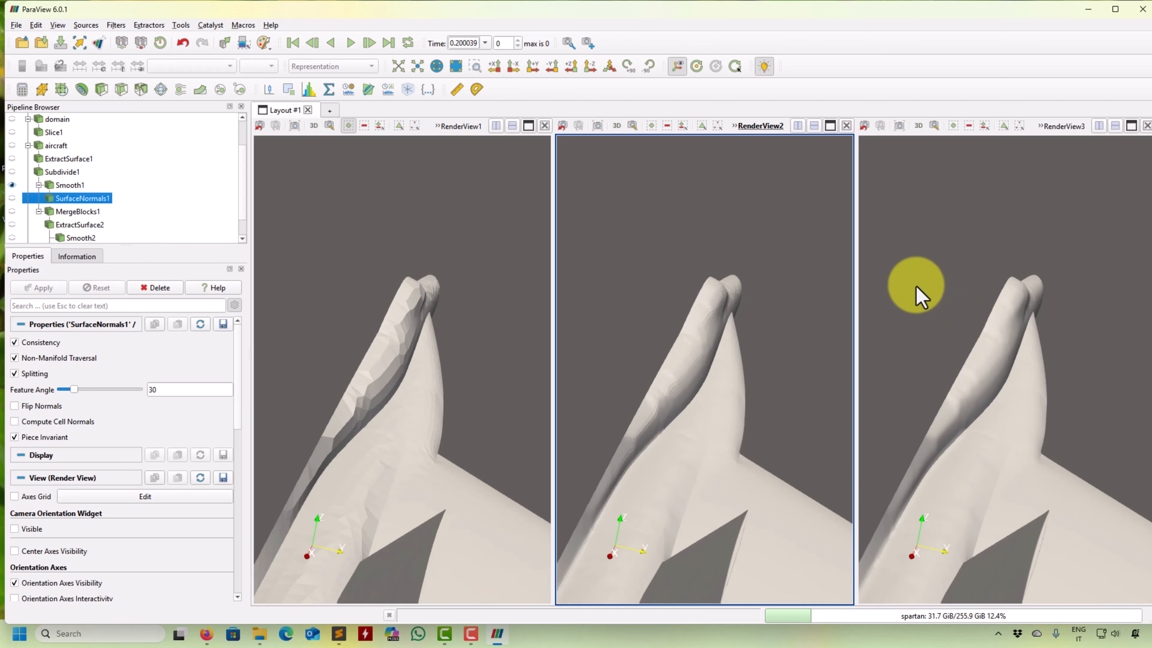
left_click_drag(391, 335, 446, 340)
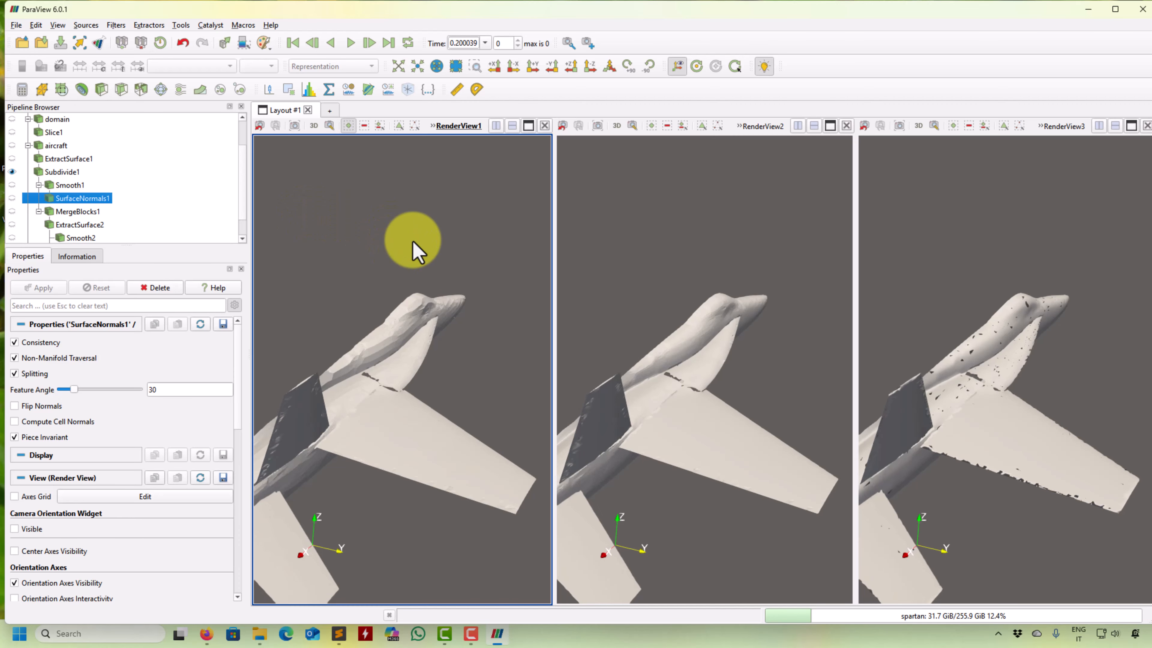
scroll(411, 245, "down", 5)
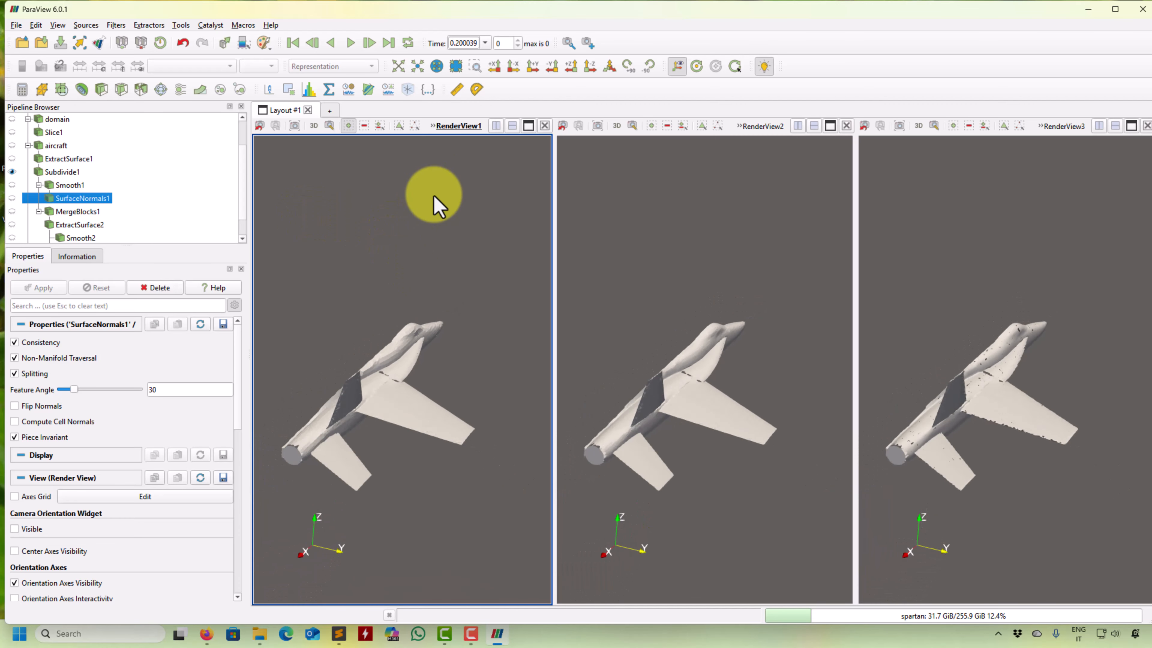
Add a Plane source with default settings to the first view and apply it.
left_click(86, 25)
mouse_move(111, 69)
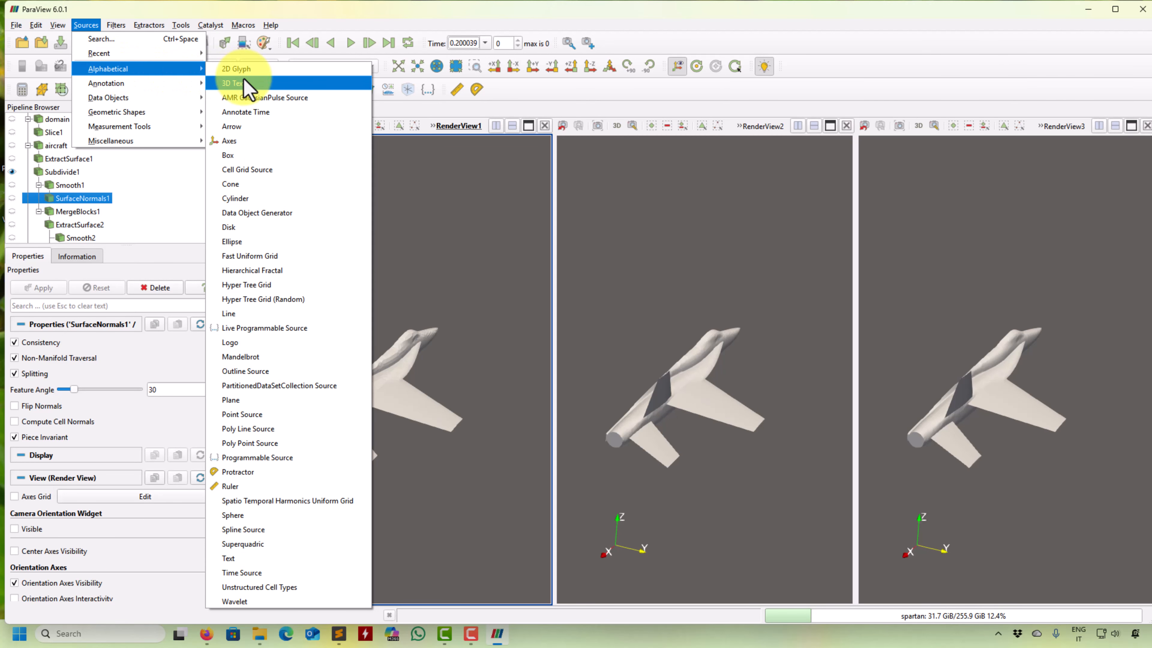
left_click(272, 401)
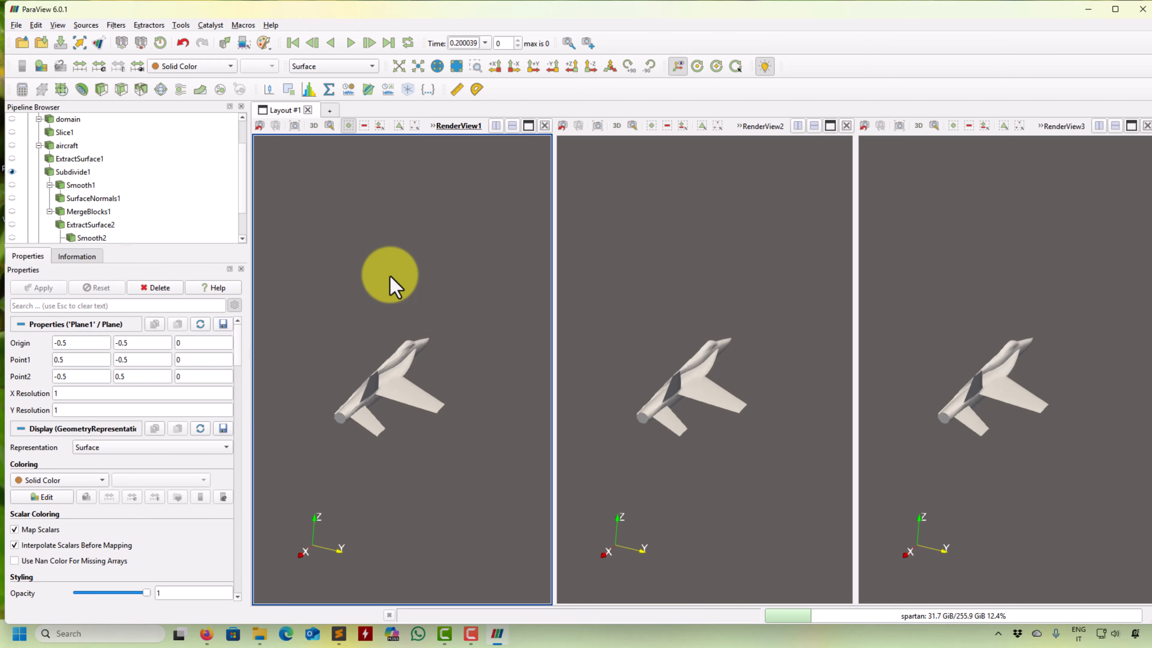
scroll(45, 218, "down", 1)
Close the second and third views, hide Subdivide1, and frame the plane in the remaining view.
left_click(12, 132)
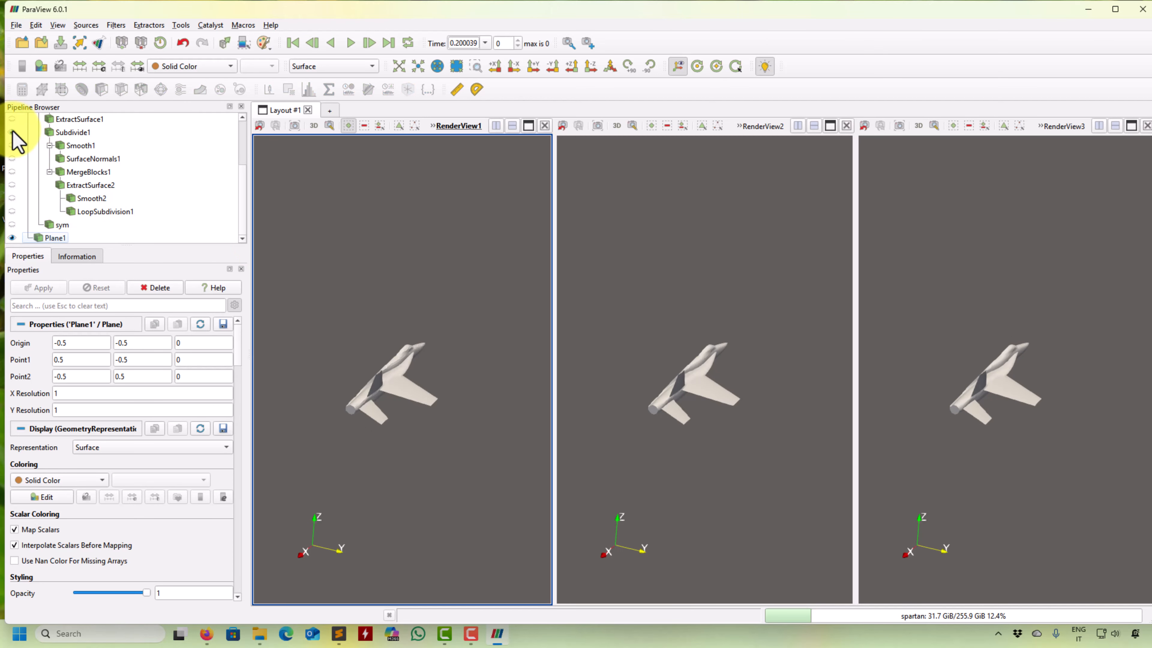
left_click(1148, 125)
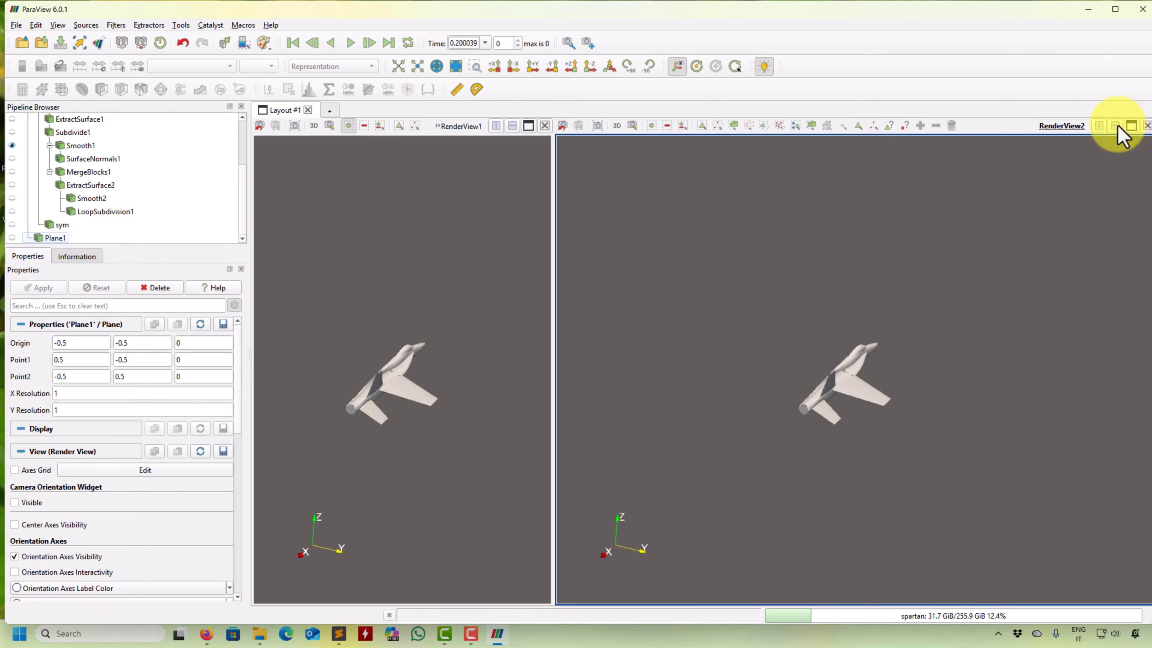
left_click(1147, 126)
scroll(651, 406, "up", 5)
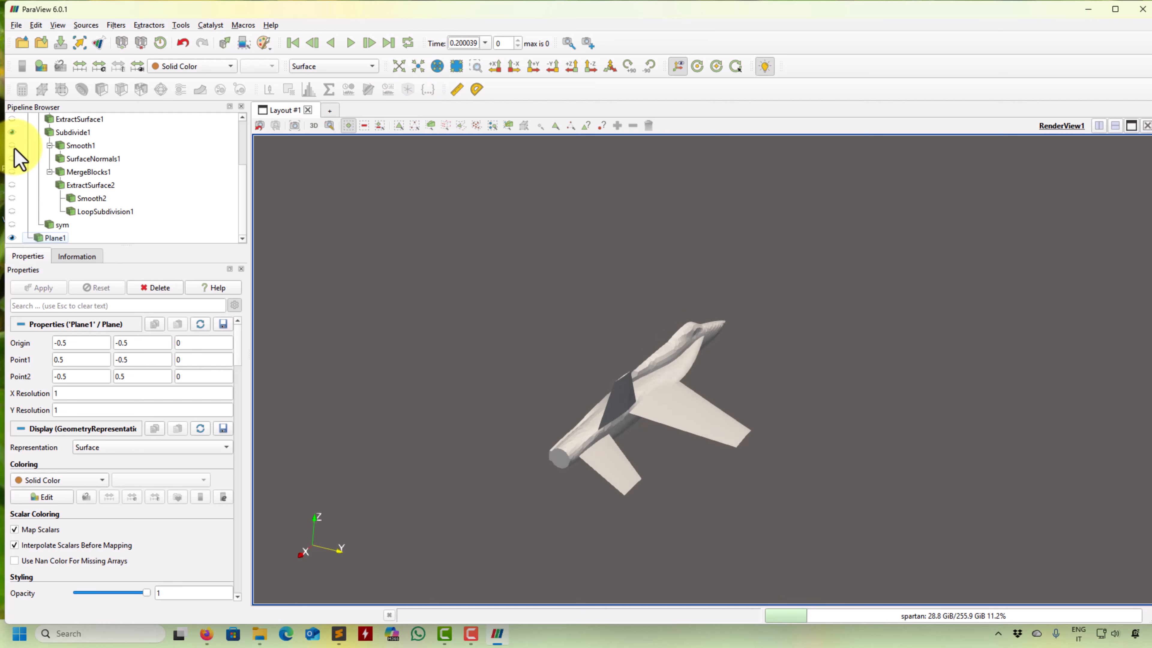
left_click(12, 132)
left_click(416, 73)
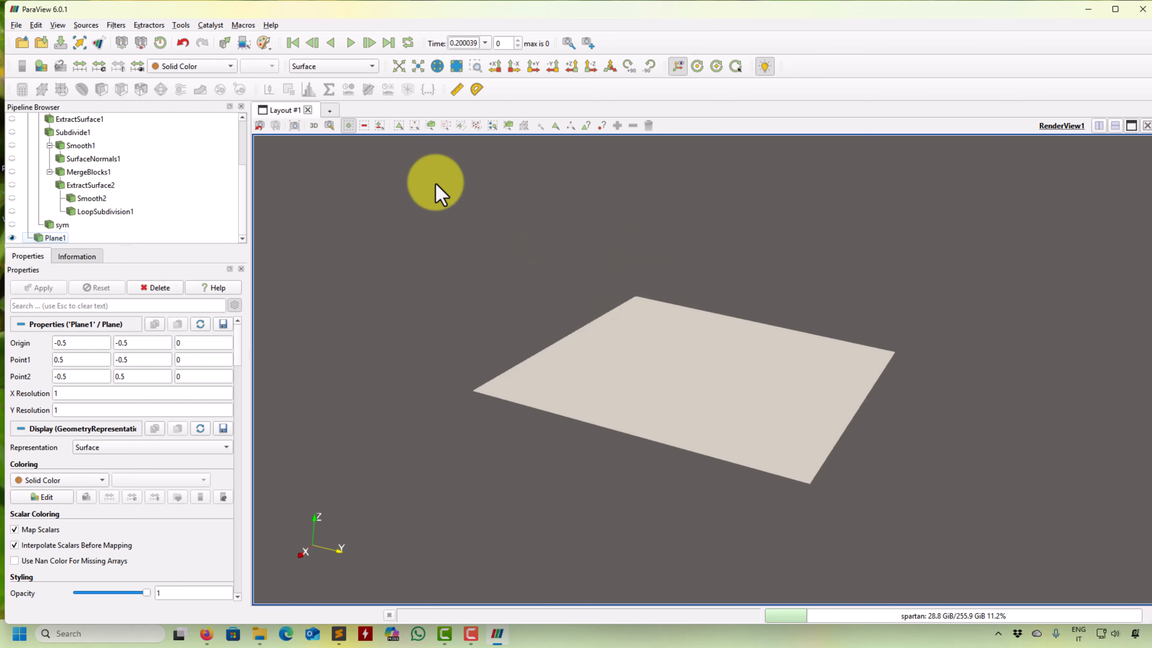
Display the plane as Surface With Edges and rotate it to face the viewer more directly.
left_click(361, 68)
left_click(344, 109)
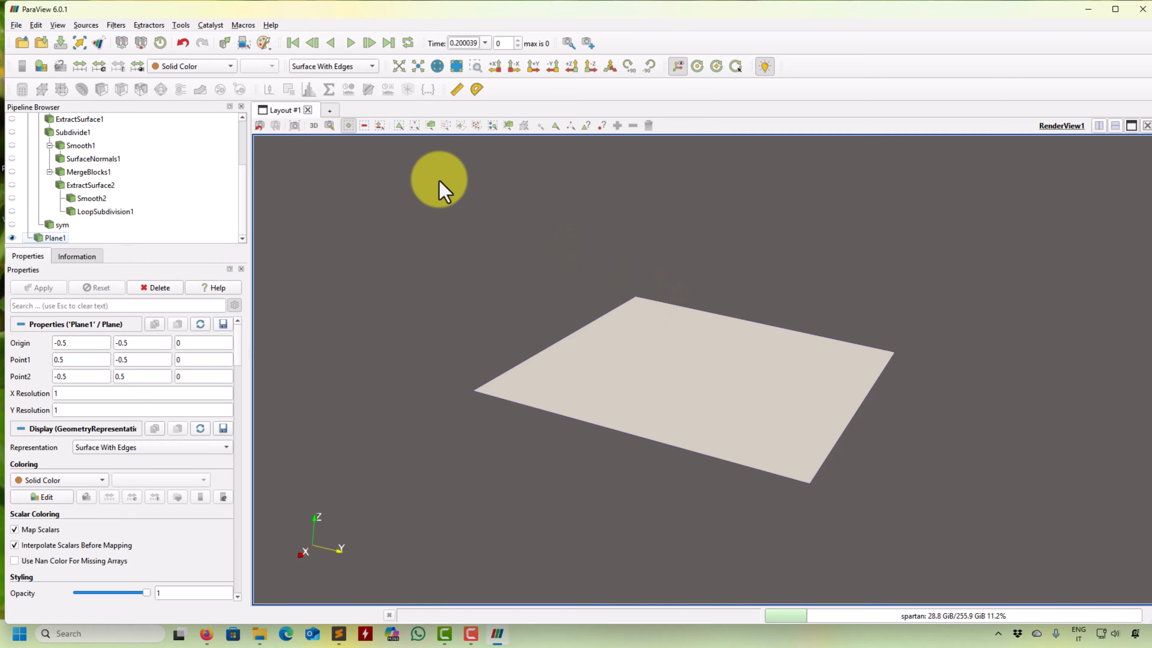
left_click_drag(581, 317, 728, 252)
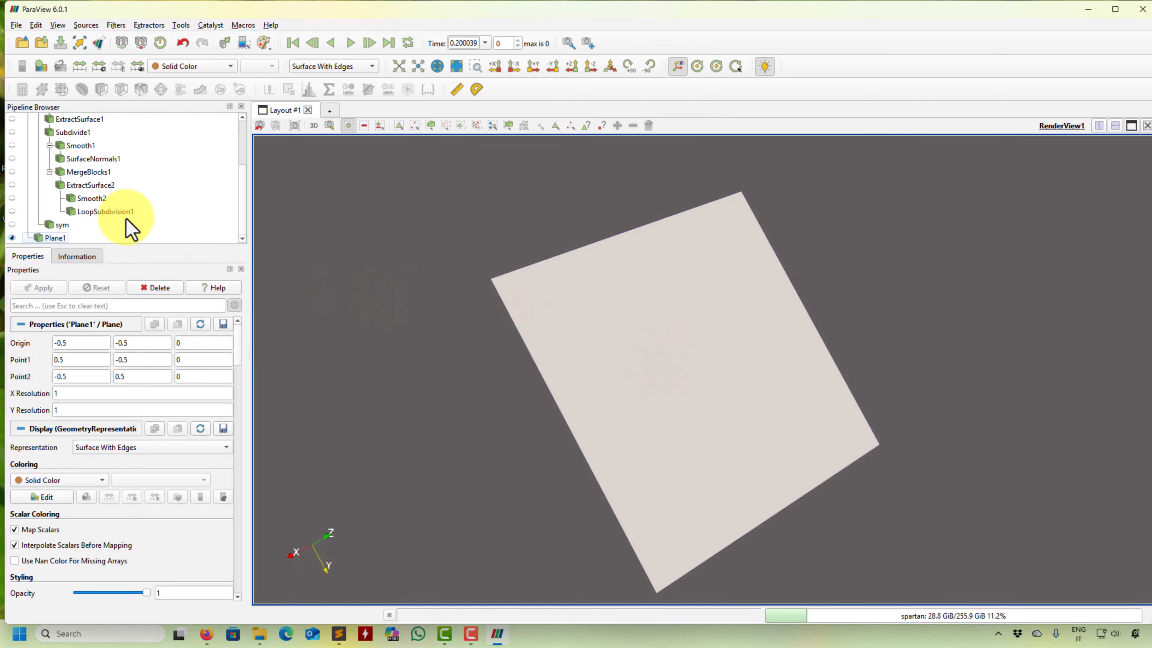
left_click(122, 27)
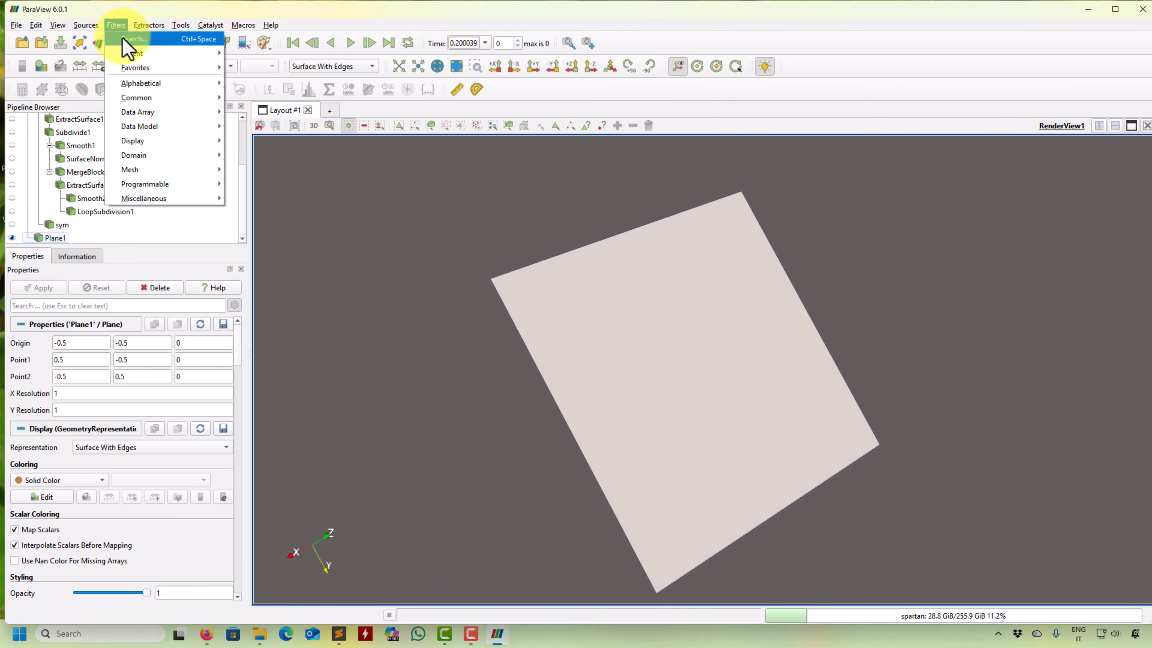
left_click(122, 39)
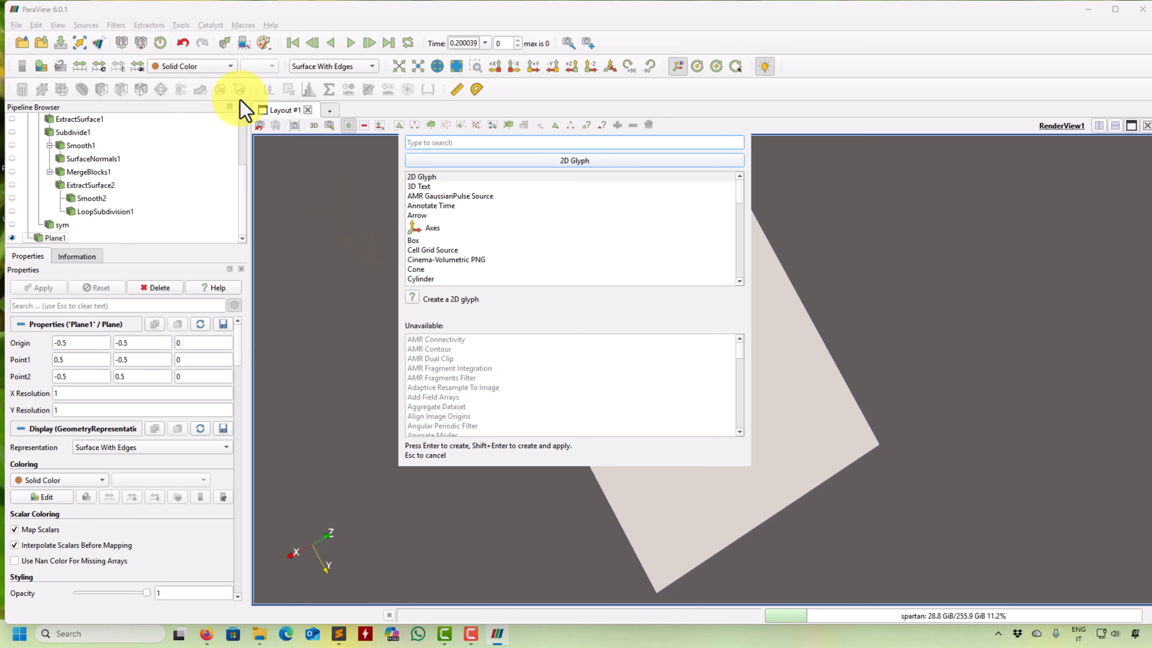
key("Escape")
left_click(113, 25)
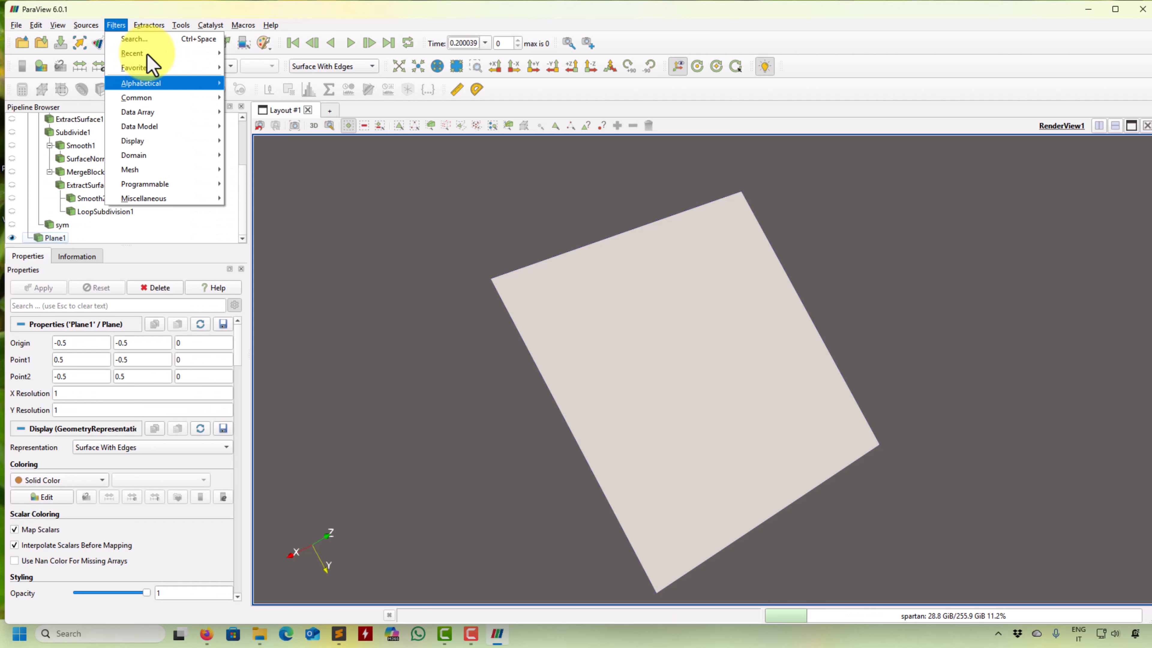
mouse_move(146, 54)
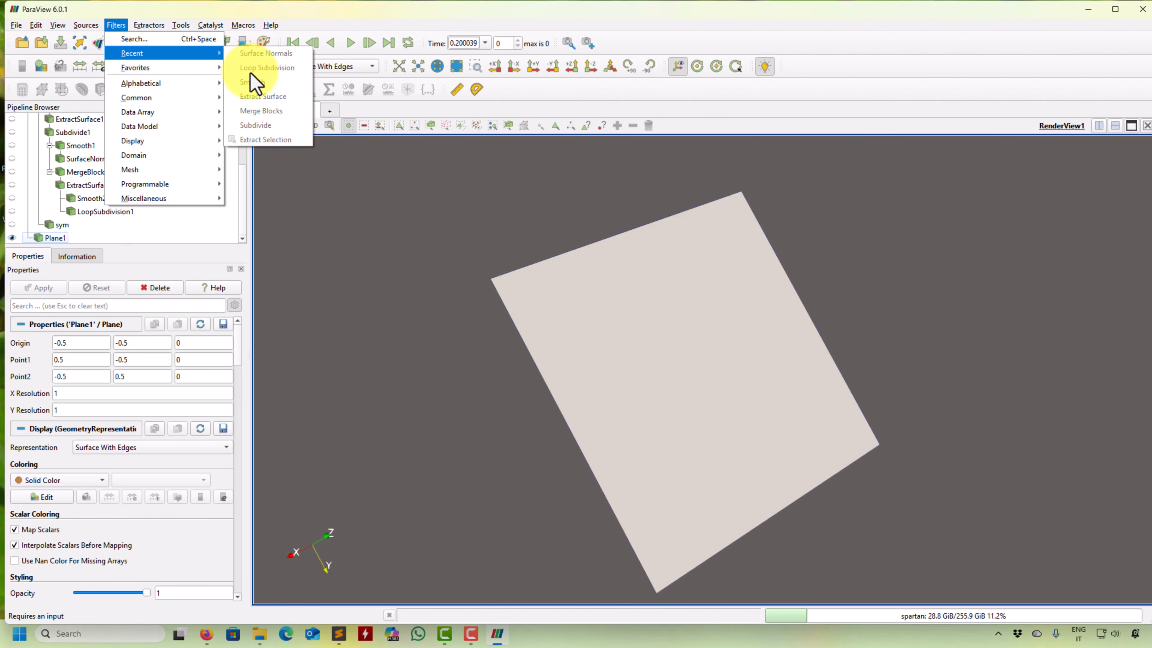
left_click(133, 39)
type("troia")
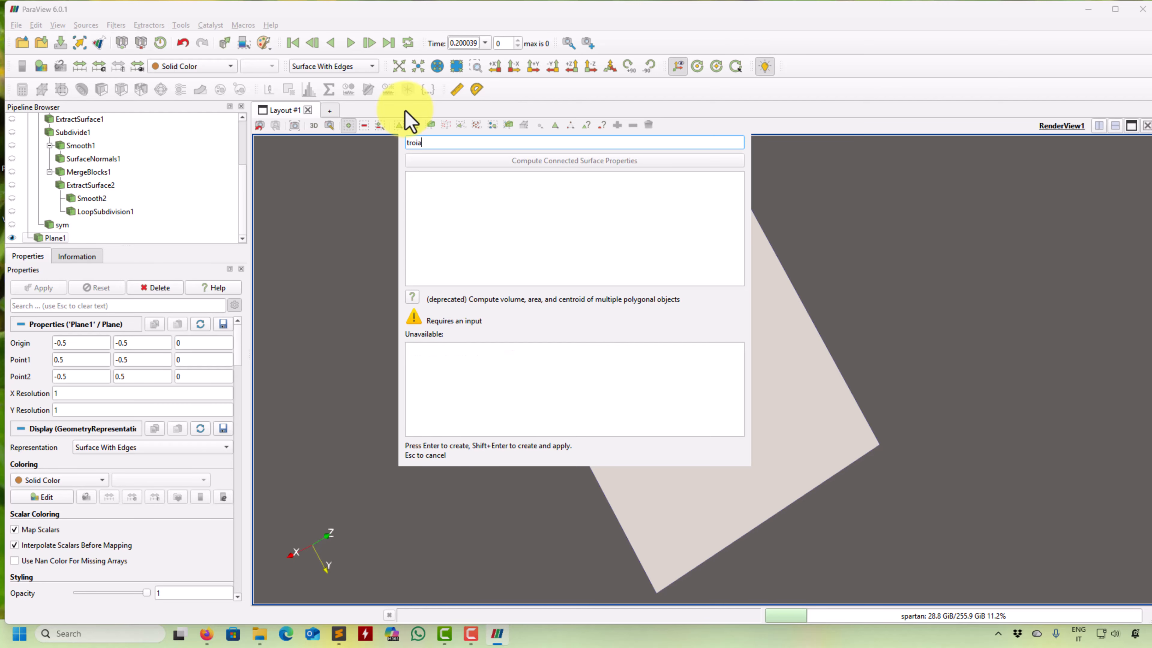
key("BackSpace")
key("BackSpace")
key("BackSpace")
type("ia")
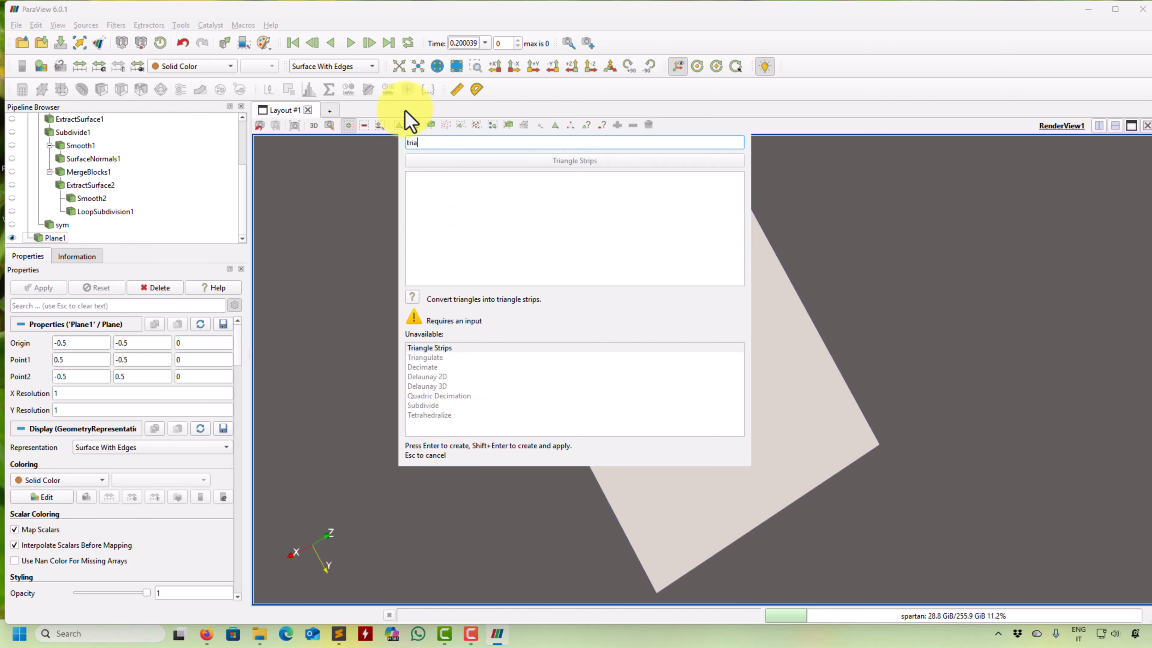
key("Escape")
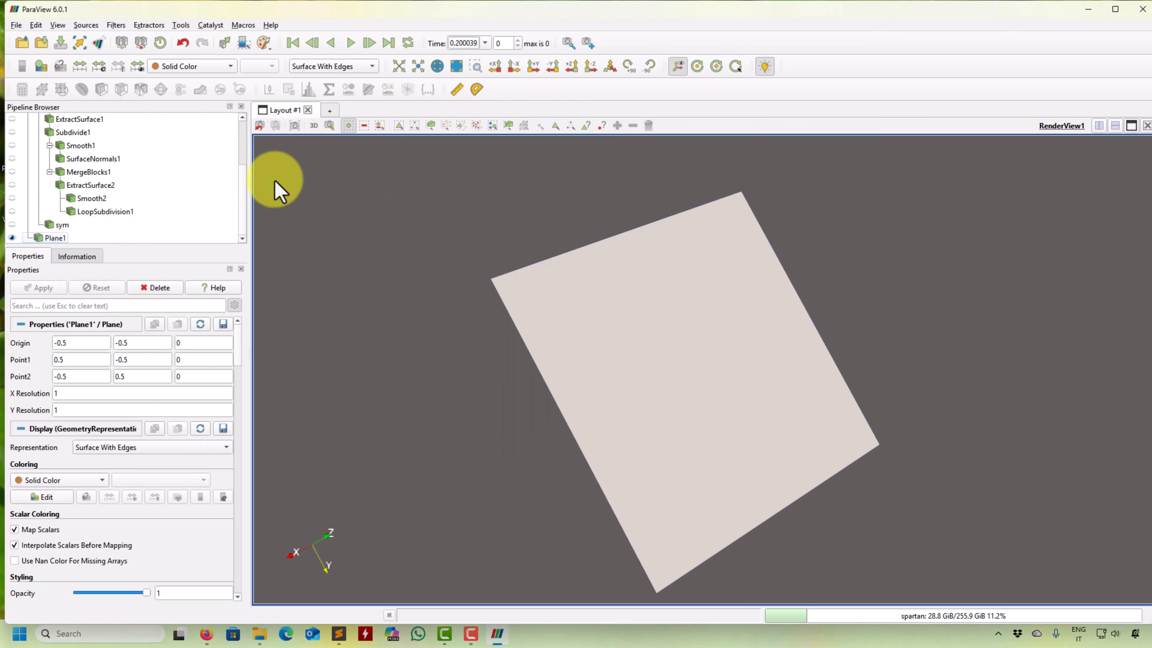
left_click(116, 25)
Apply the Extract Surface filter to Plane1 with its default settings.
left_click(61, 239)
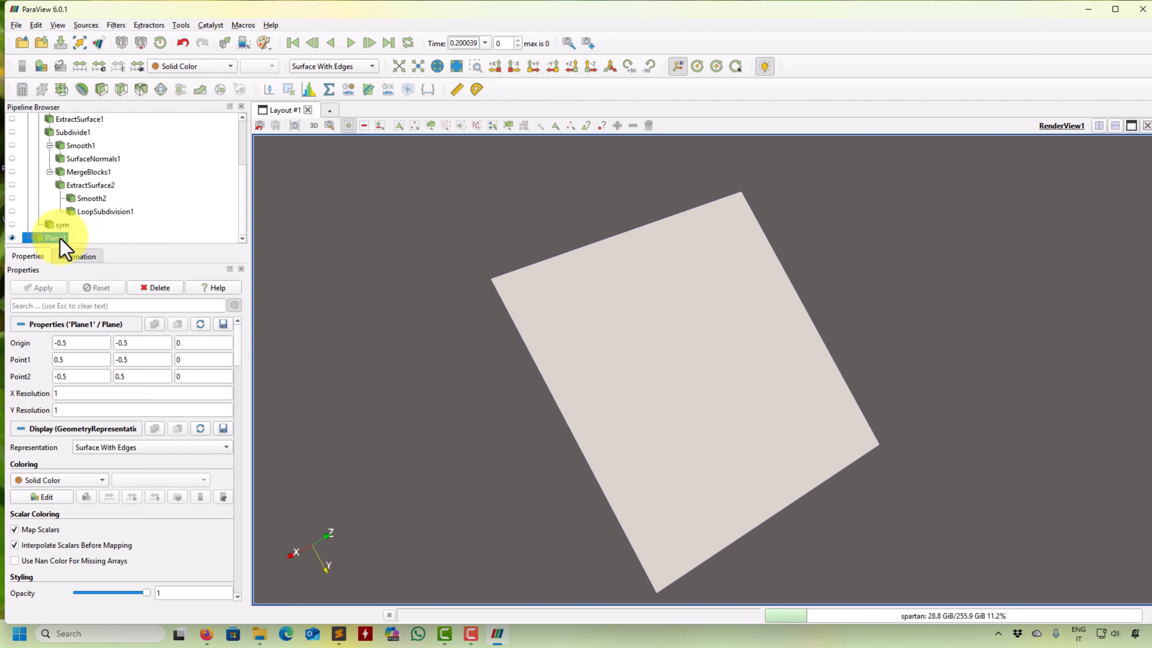
left_click(115, 25)
mouse_move(159, 52)
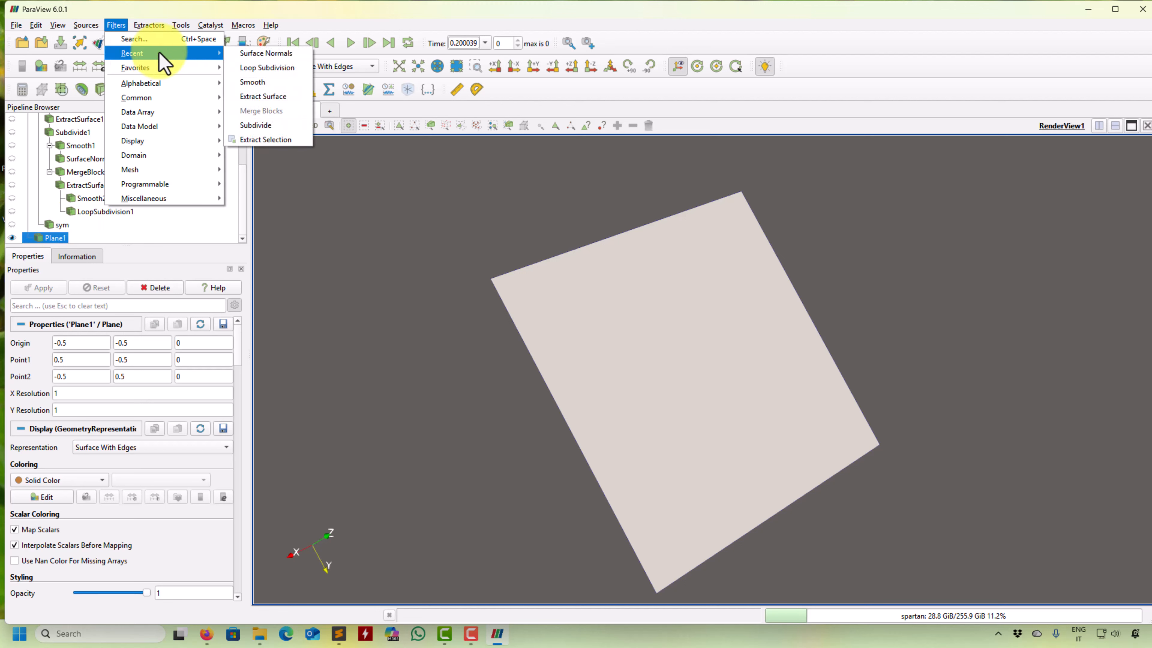
left_click(263, 96)
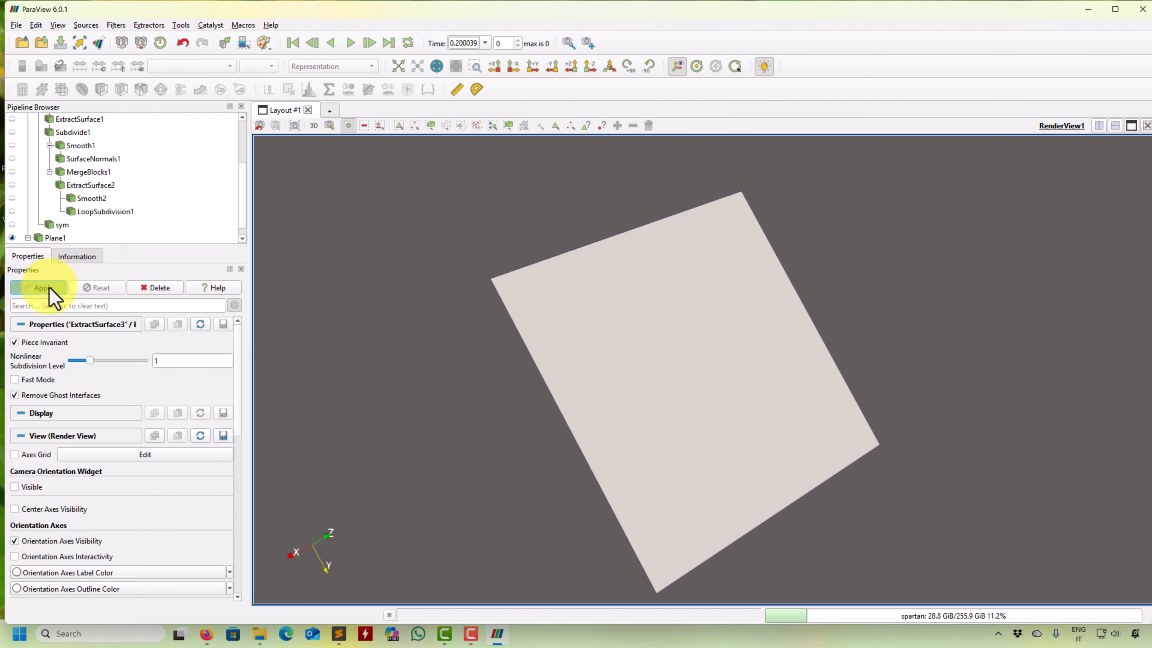
left_click(39, 287)
Find the Triangulate filter by searching for "tria", apply it to the plane's extracted surface, and display the result as Surface With Edges.
left_click(116, 25)
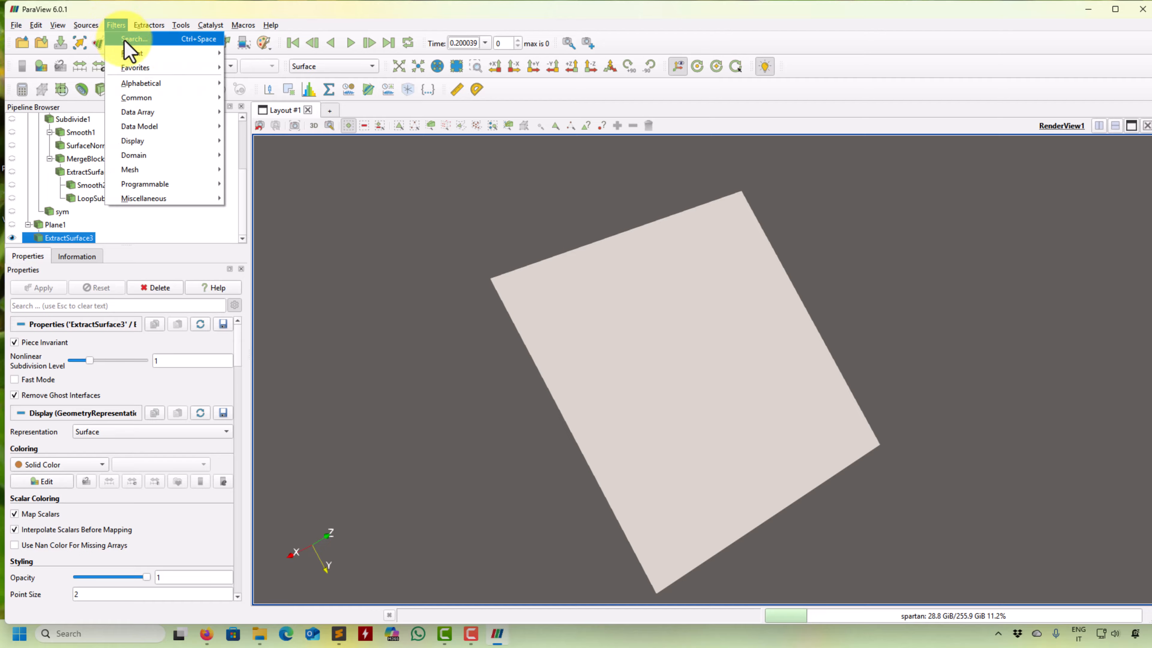
left_click(132, 36)
type("tria")
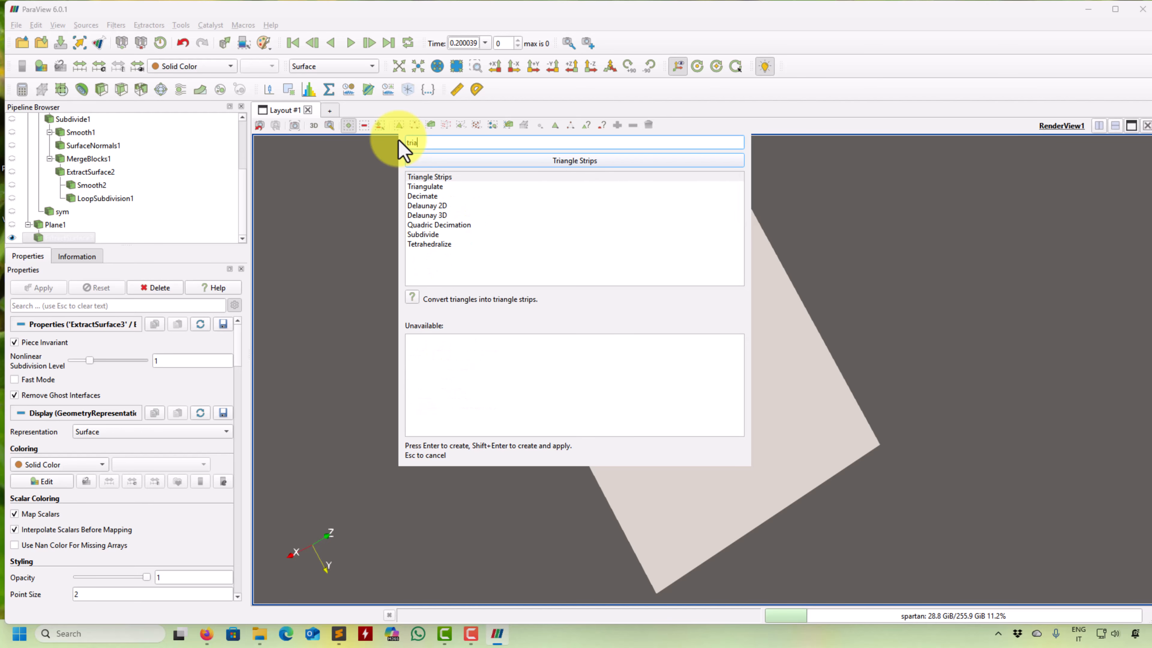
double_click(447, 187)
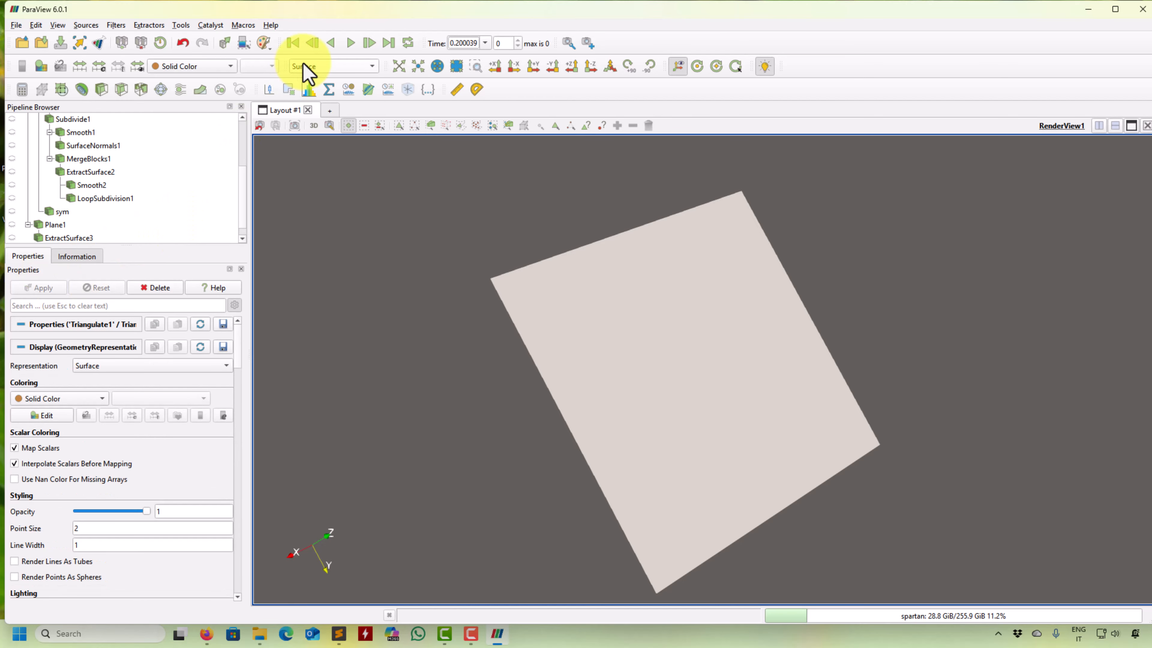
left_click(338, 67)
left_click(343, 110)
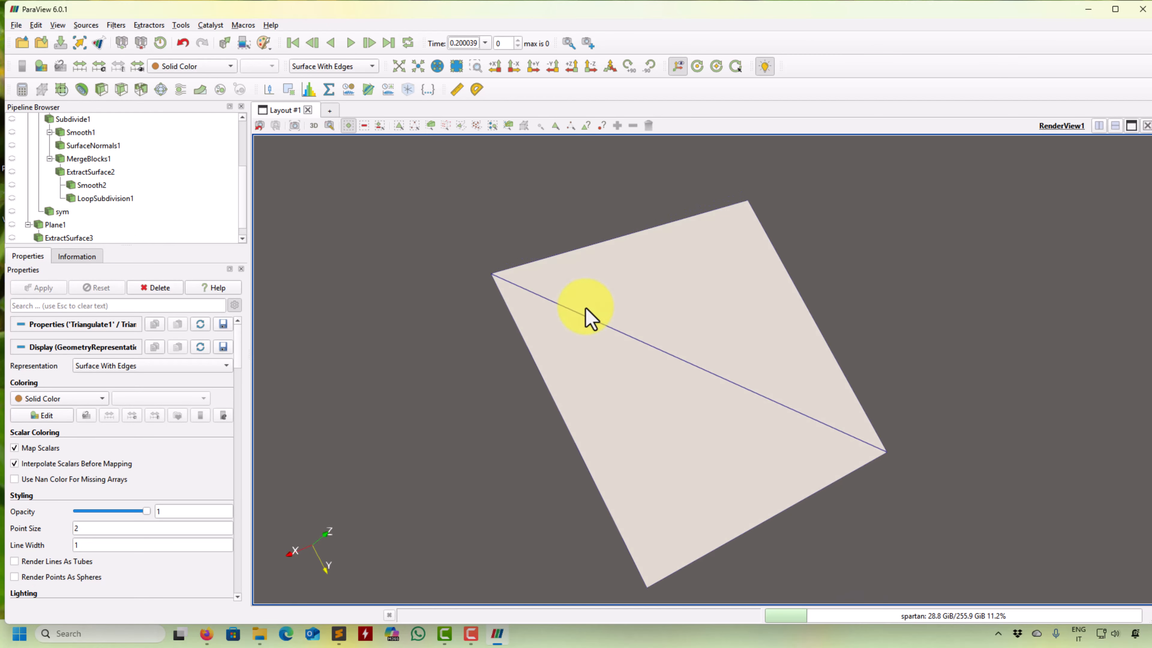
scroll(93, 214, "down", 1)
Apply Loop Subdivision with 8 subdivisions to the triangulated plane, and display the refined mesh as Surface With Edges.
left_click(116, 25)
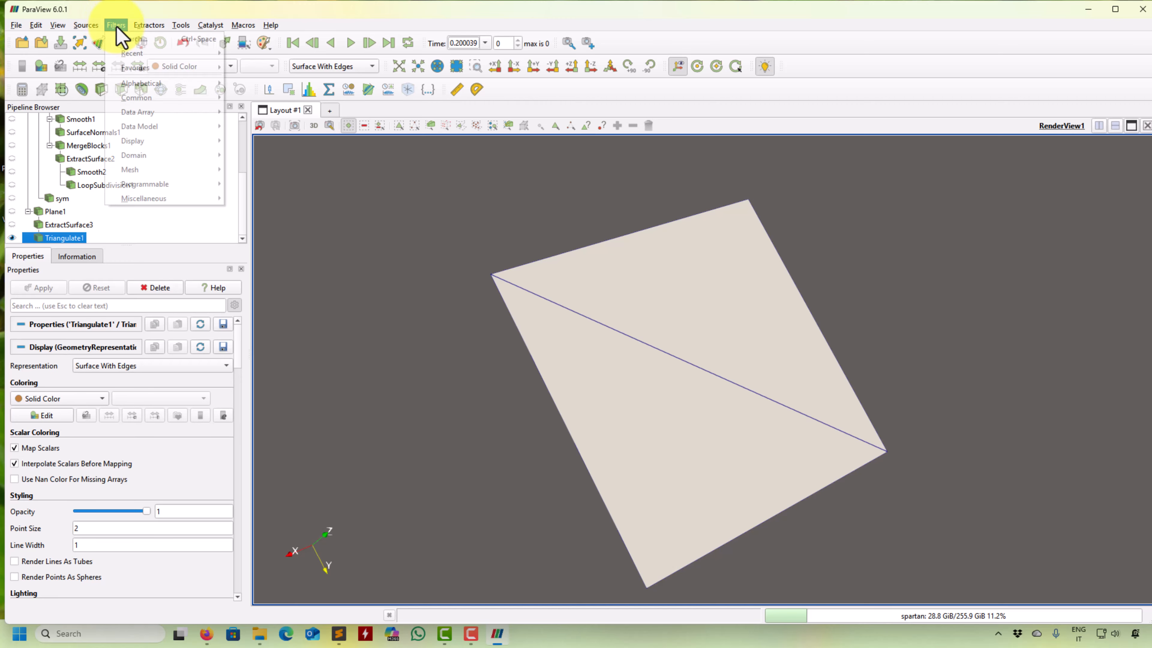
mouse_move(134, 54)
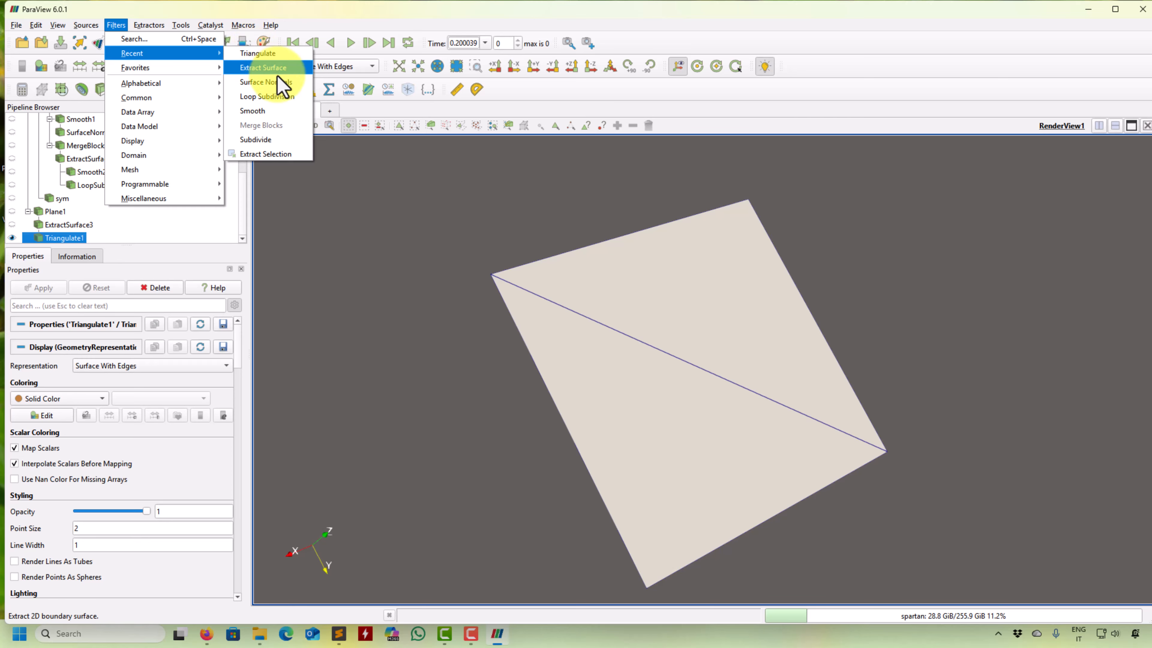
left_click(291, 97)
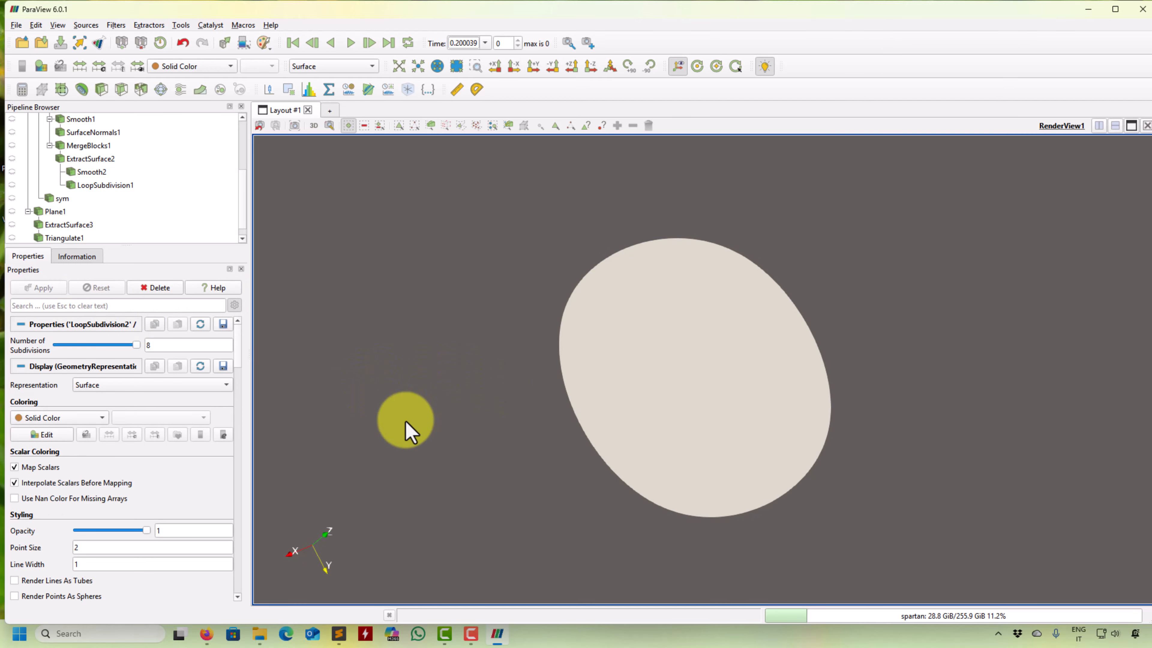
left_click(325, 66)
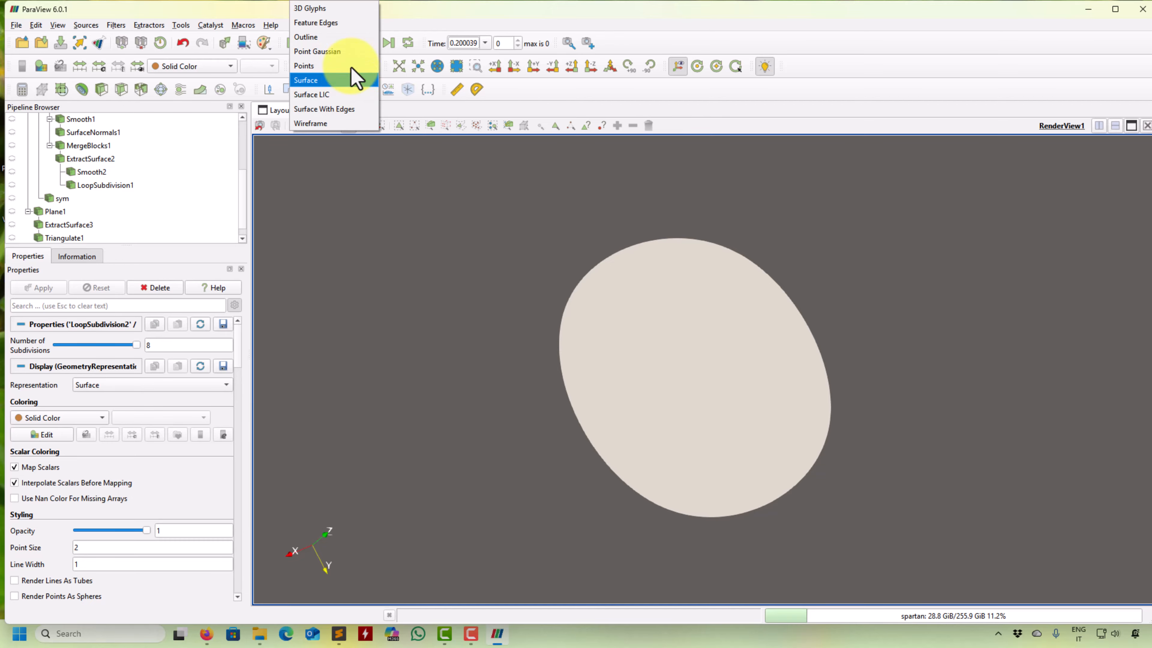
left_click(346, 109)
scroll(665, 401, "up", 6)
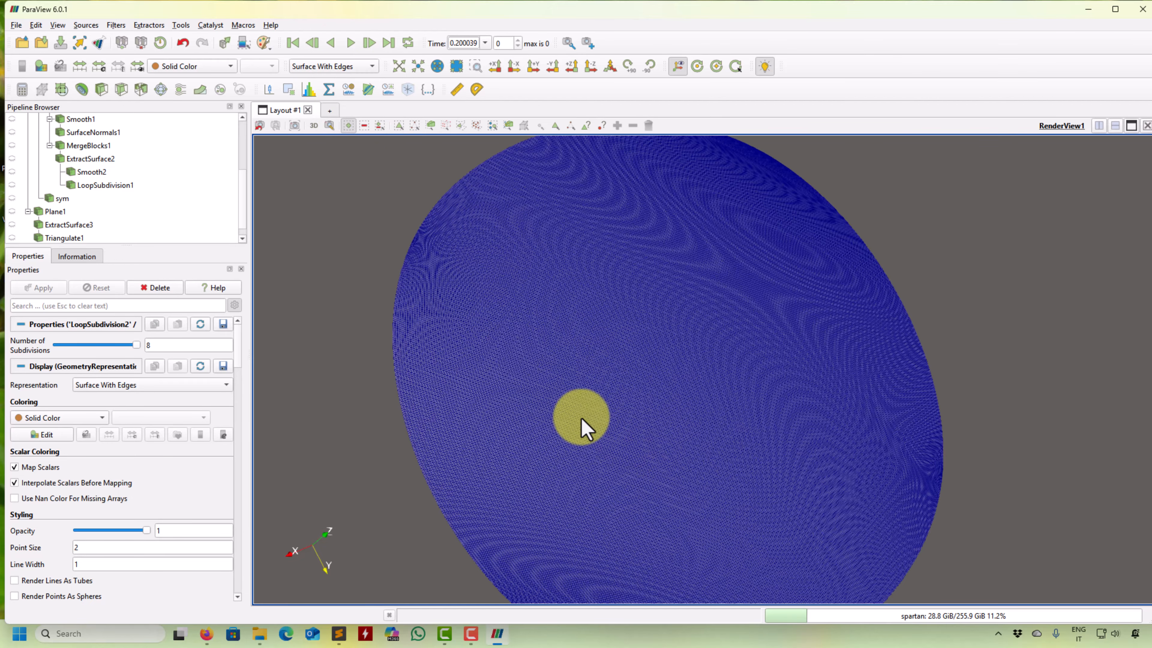
scroll(419, 366, "down", 5)
left_click_drag(479, 304, 596, 226)
scroll(474, 290, "up", 3)
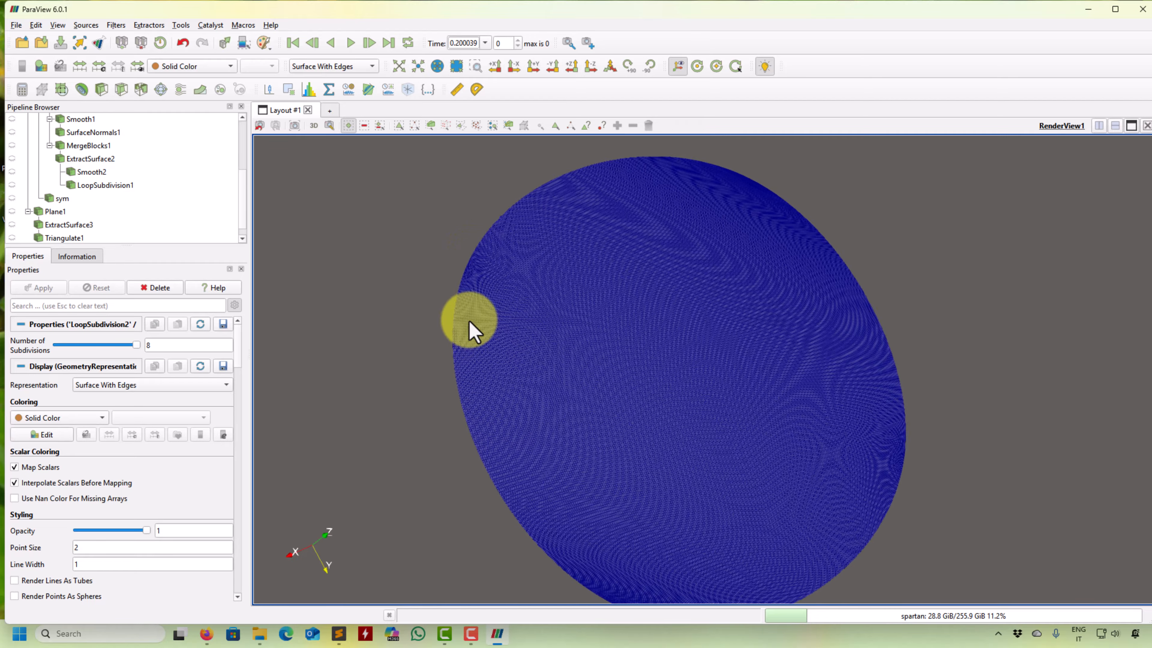
scroll(245, 208, "down", 1)
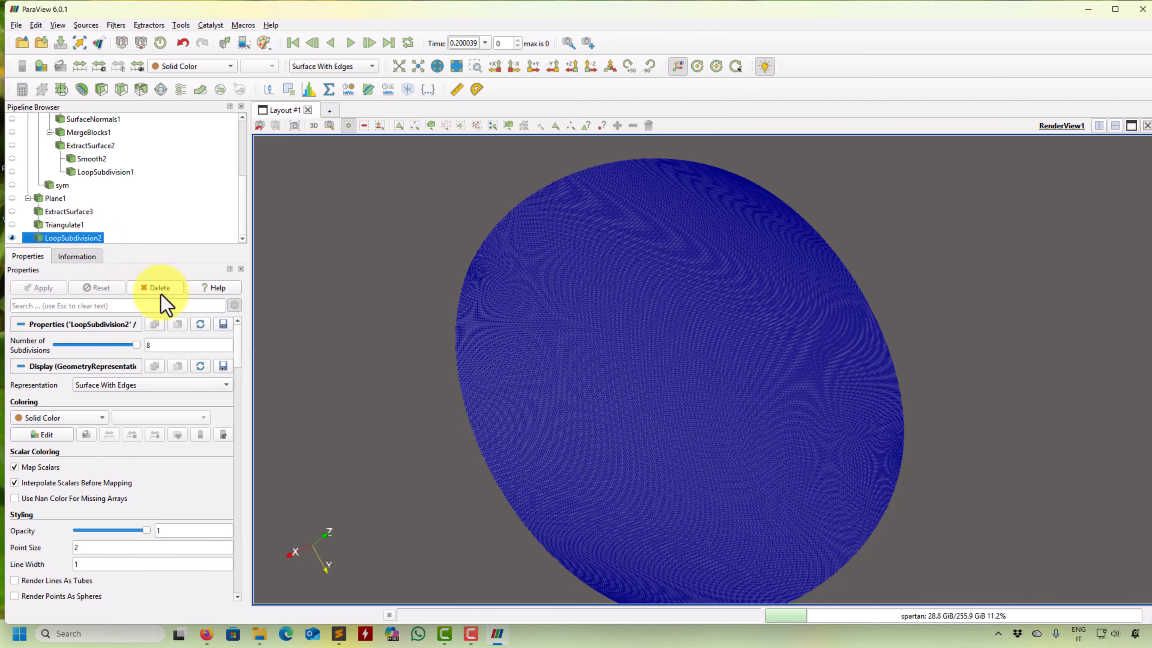
Replace the loop subdivision of Triangulate1 with a Subdivide filter using 8 subdivisions, displayed as Surface With Edges.
left_click(150, 286)
left_click(116, 25)
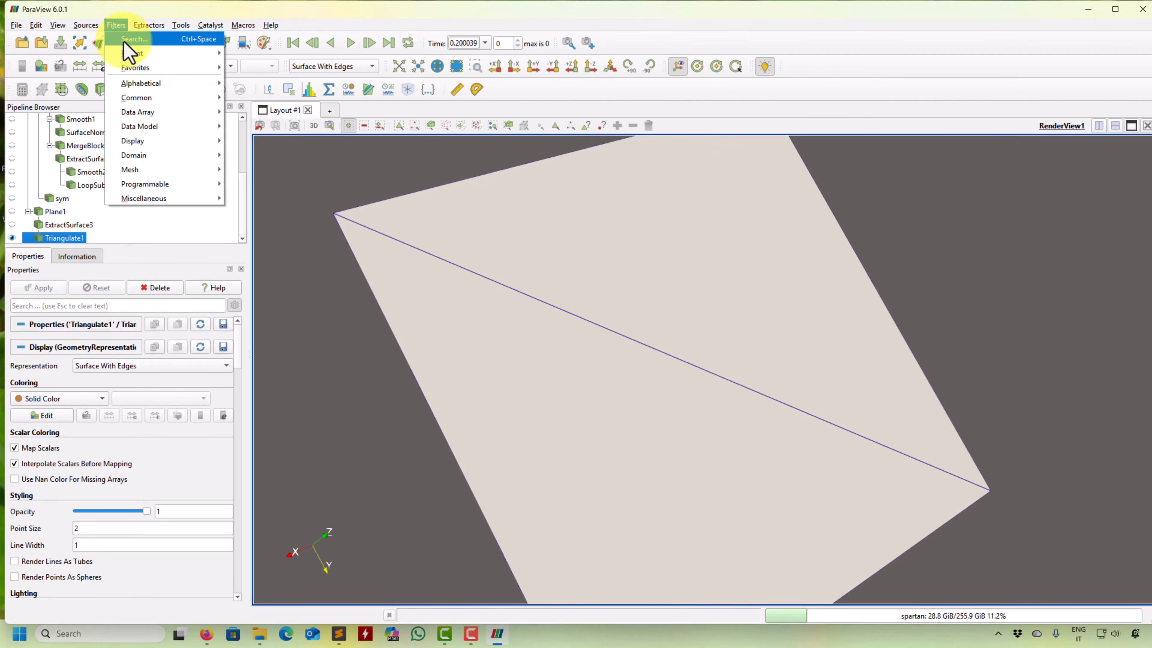
mouse_move(134, 55)
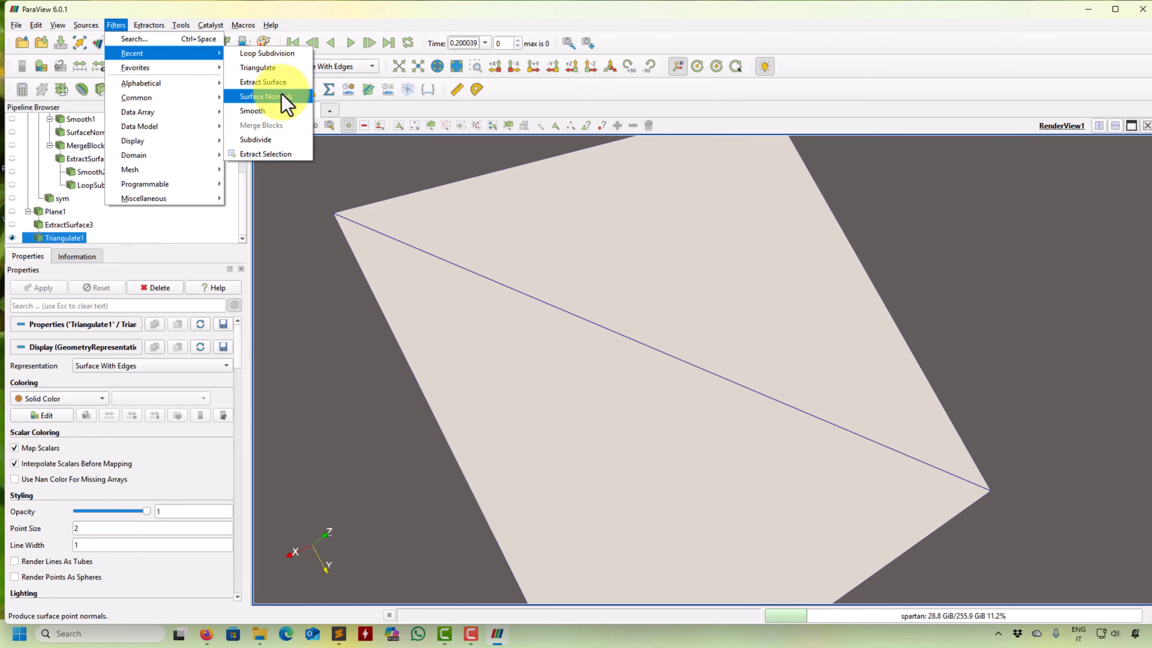
left_click(272, 141)
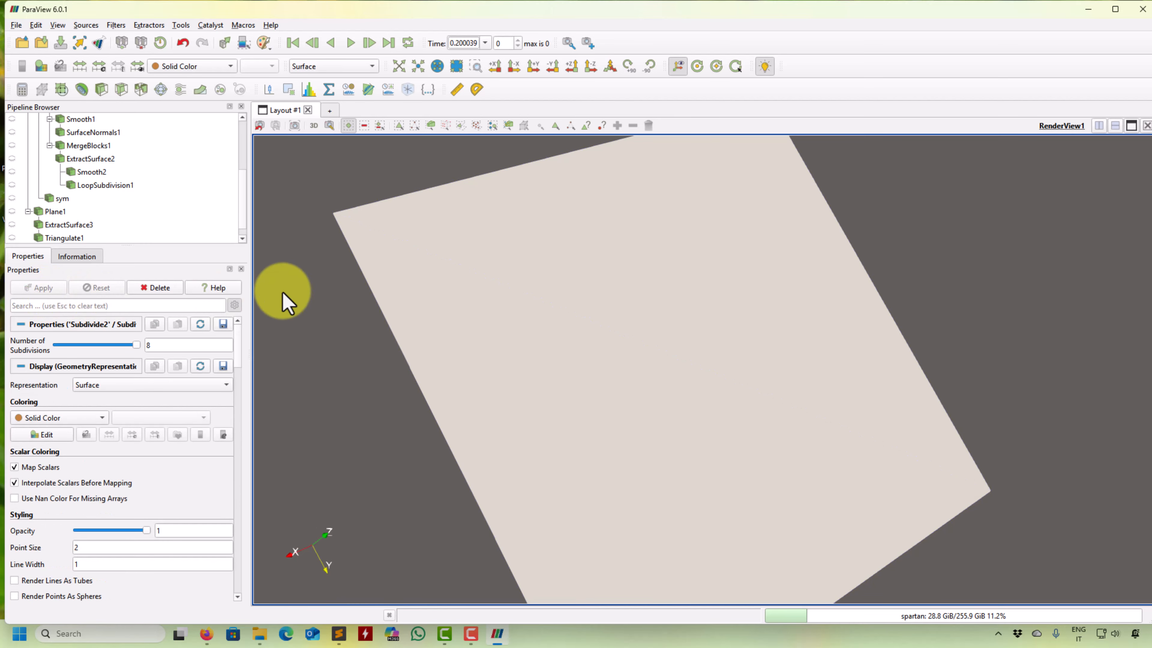
left_click(347, 67)
left_click(329, 112)
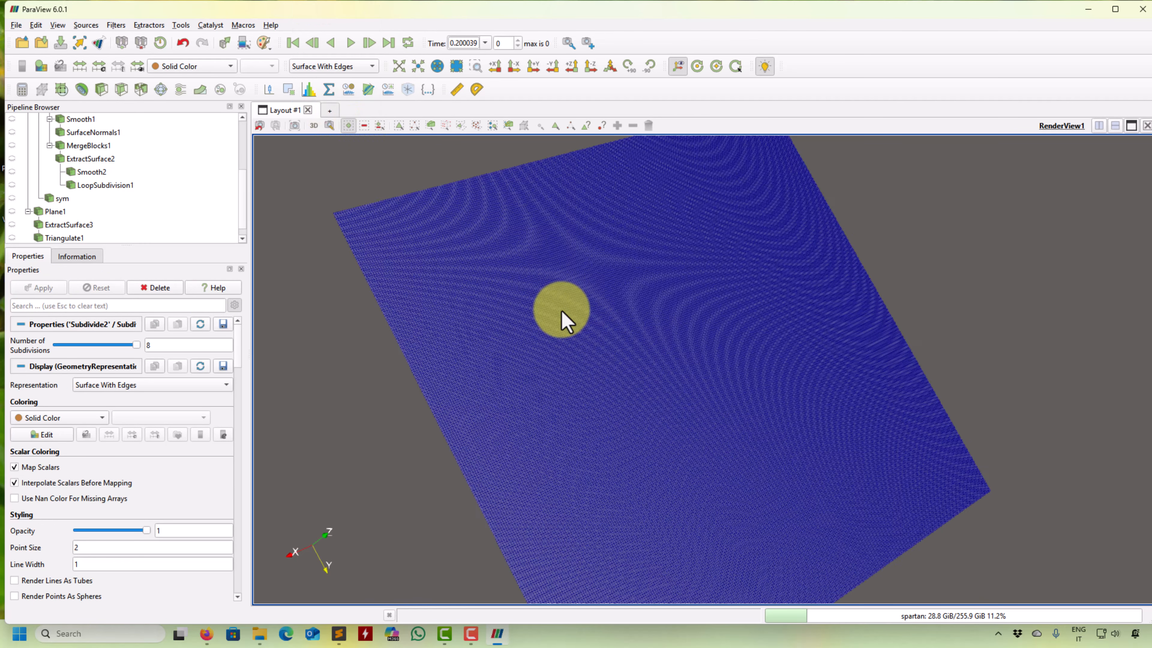
right_click_drag(575, 358, 626, 363)
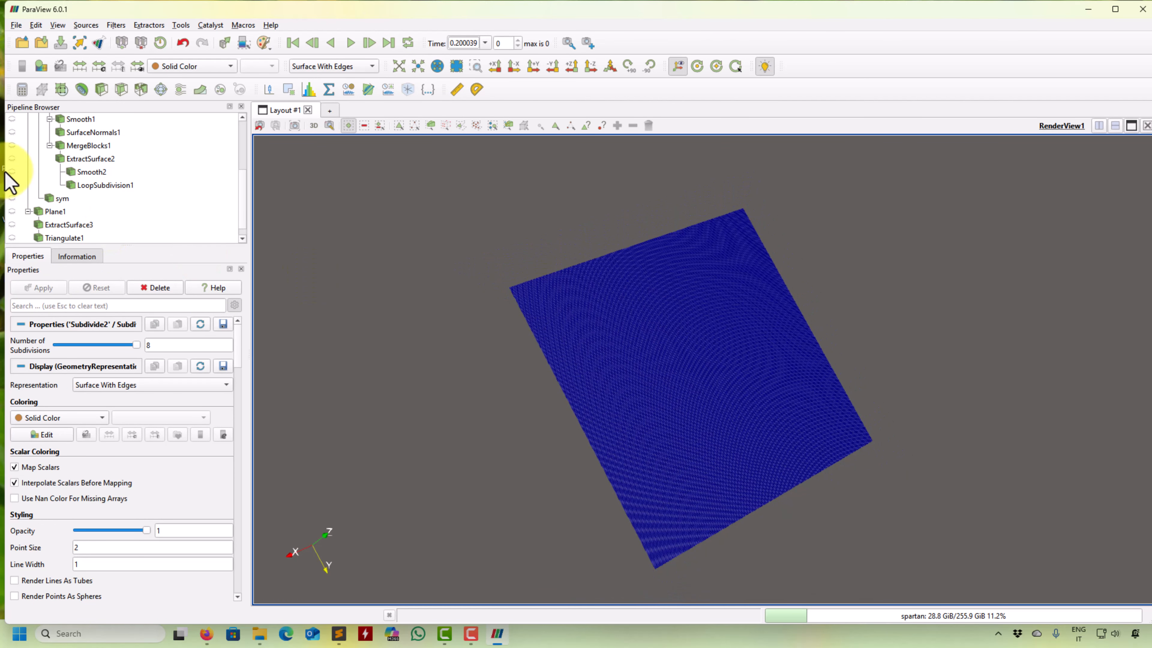
Delete the whole plane example: Subdivide2, Triangulate1, ExtractSurface3 and Plane1.
scroll(73, 216, "down", 1)
left_click(89, 236)
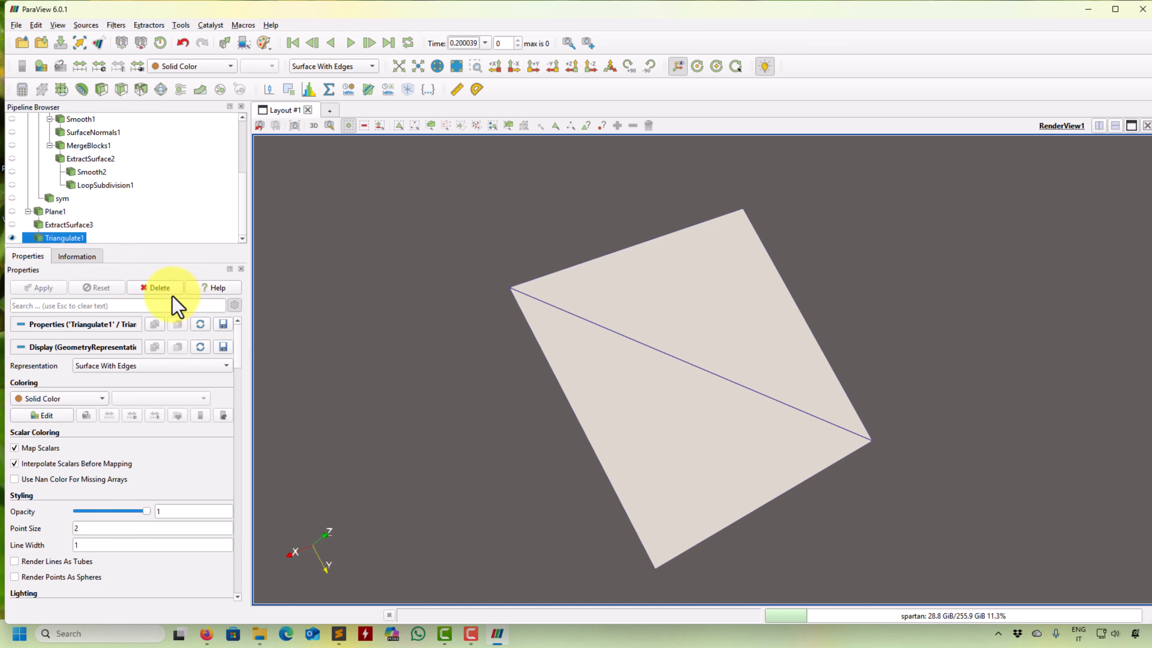
left_click(162, 287)
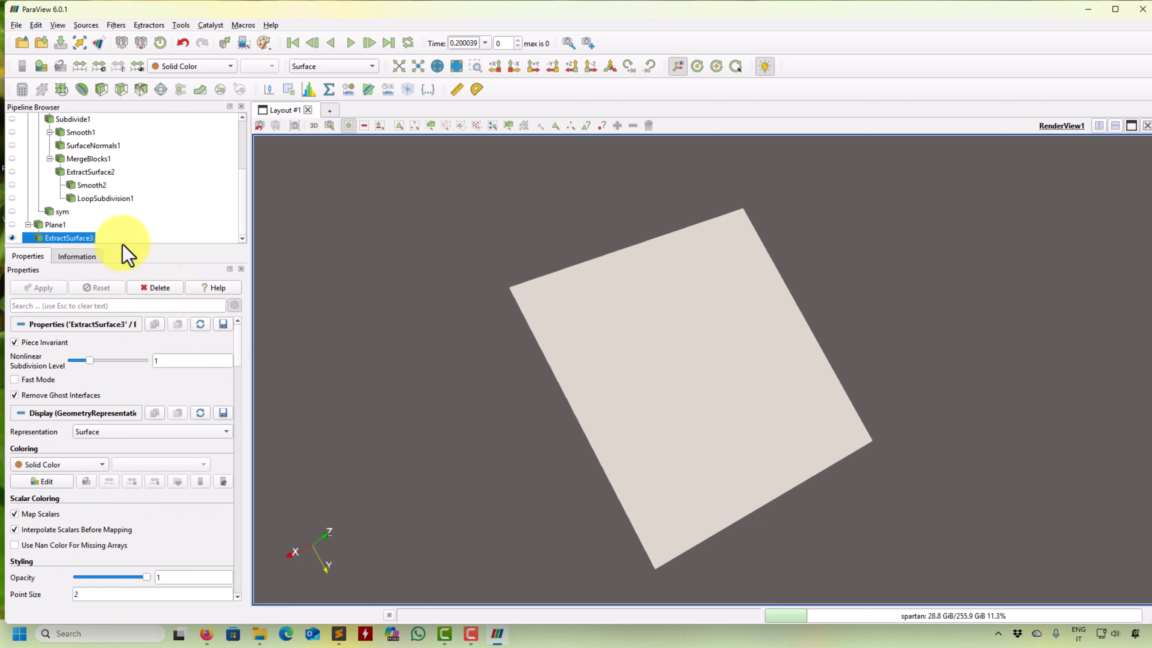
left_click(163, 289)
left_click(161, 287)
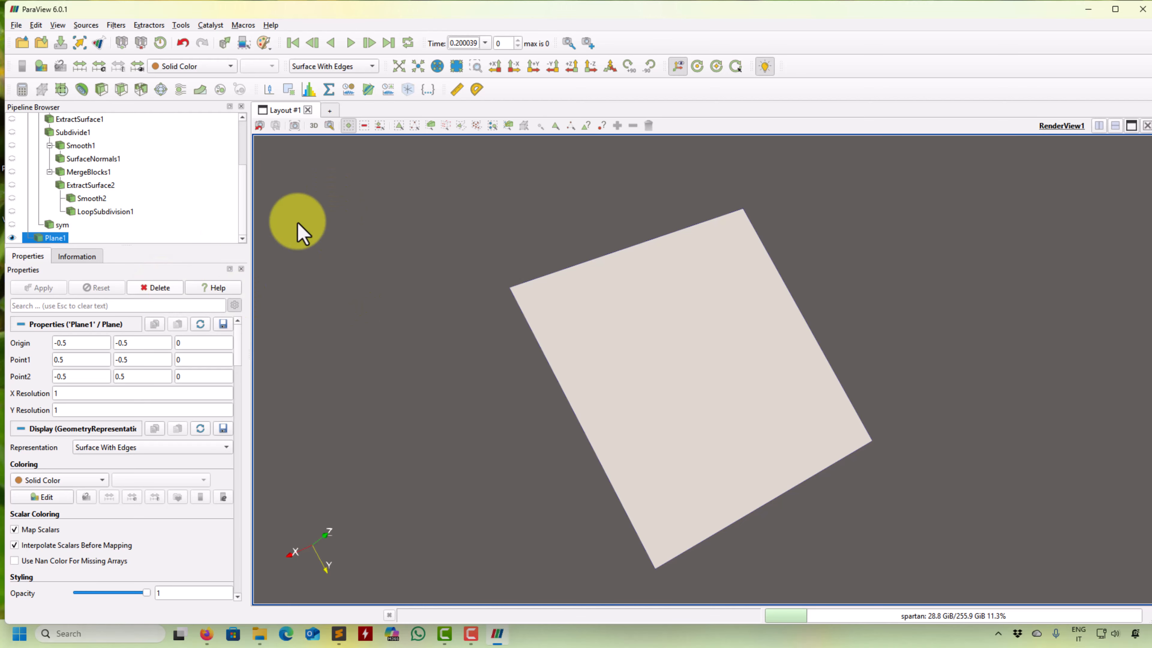
Show the aircraft's extracted surface, ExtractSurface1, in the view without the original aircraft mesh.
scroll(90, 195, "up", 1)
scroll(91, 202, "up", 1)
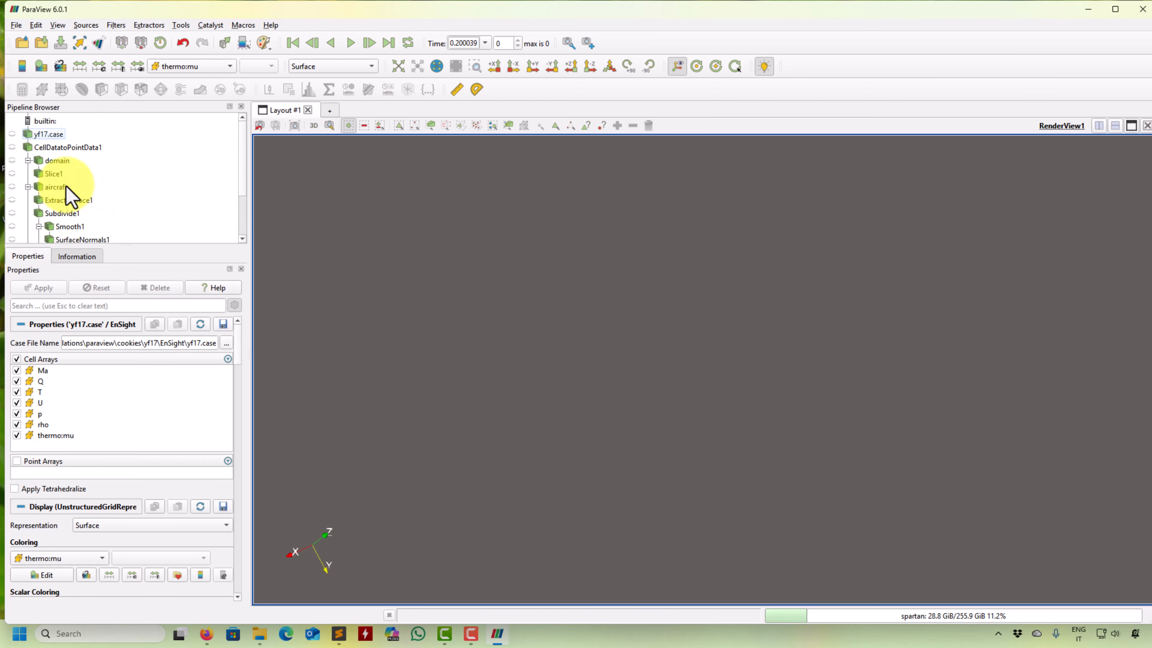
left_click(11, 187)
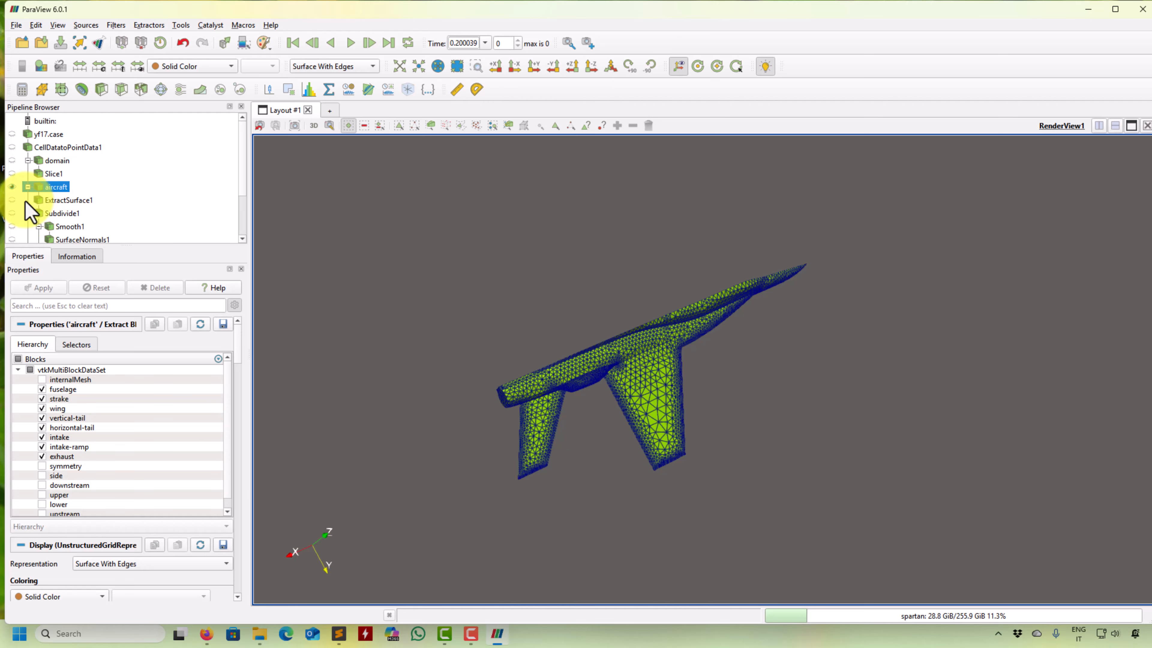
left_click(12, 200)
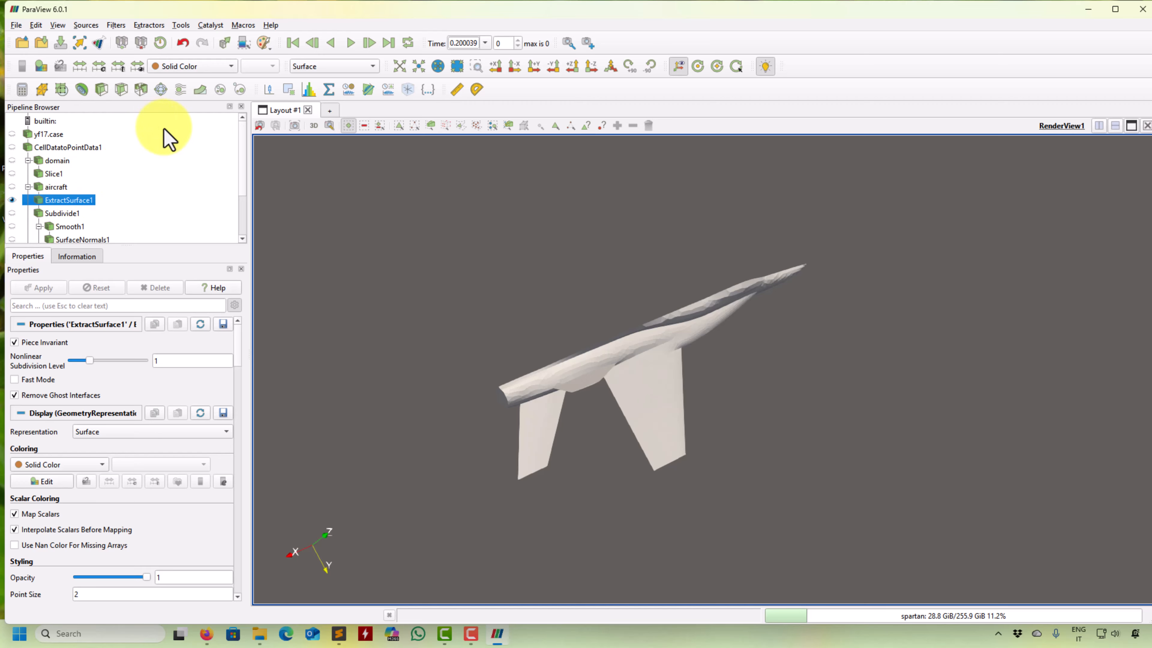
Add a Contour filter to the domain and set it to contour by the point array Q.
left_click(56, 174)
left_click(81, 89)
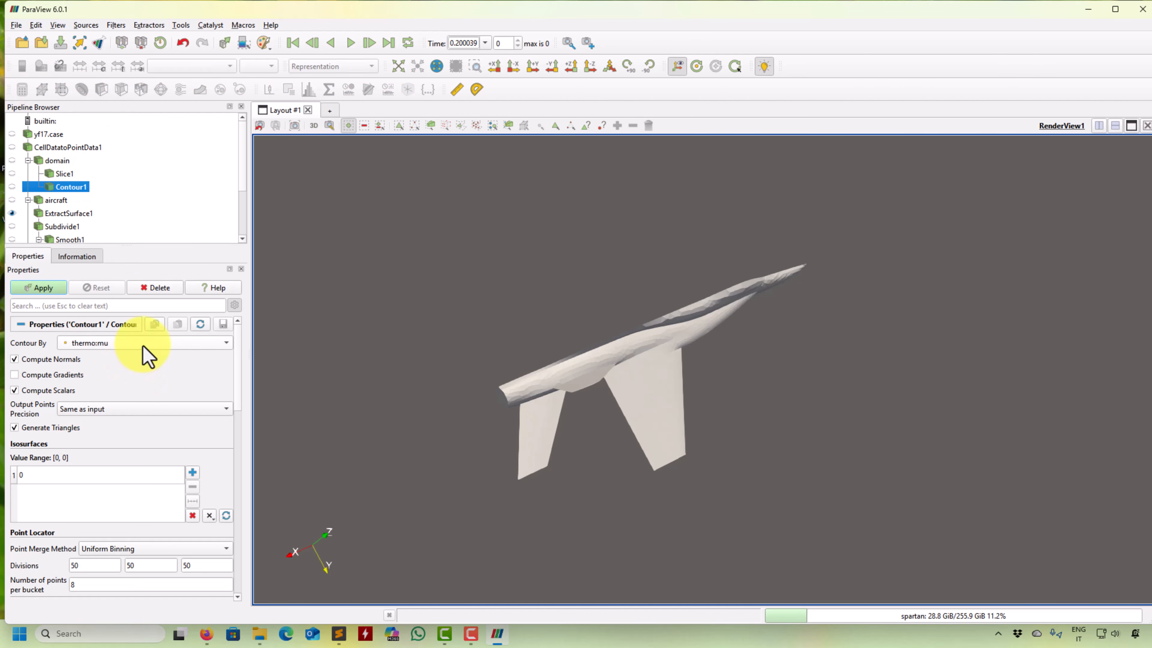
left_click(143, 346)
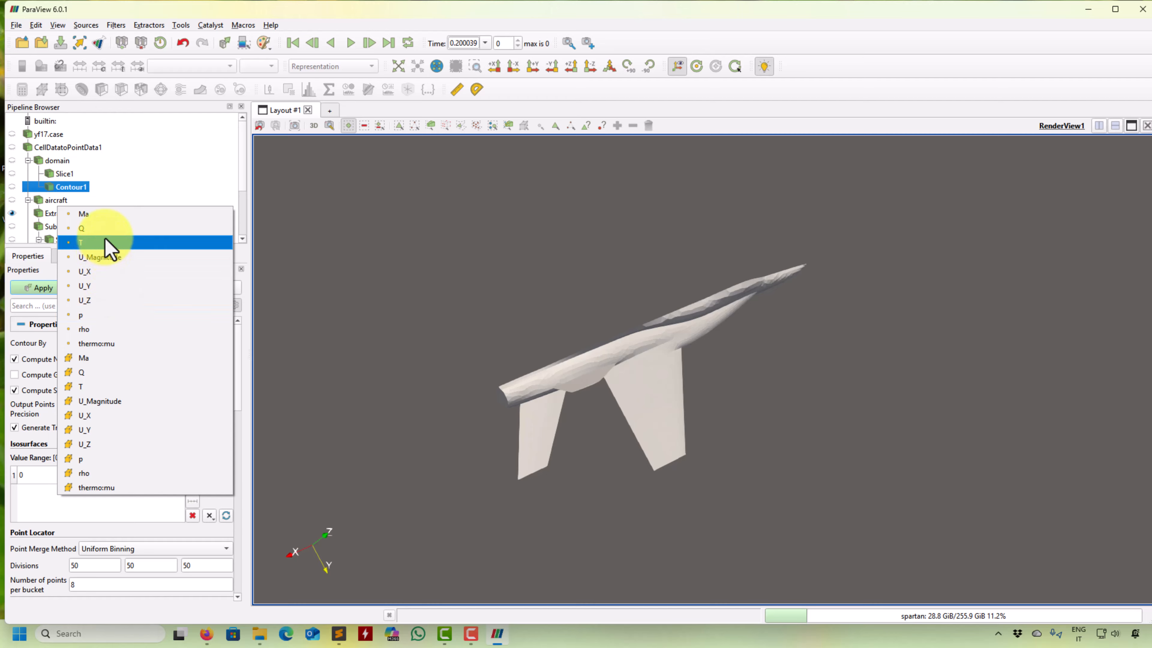
left_click(110, 229)
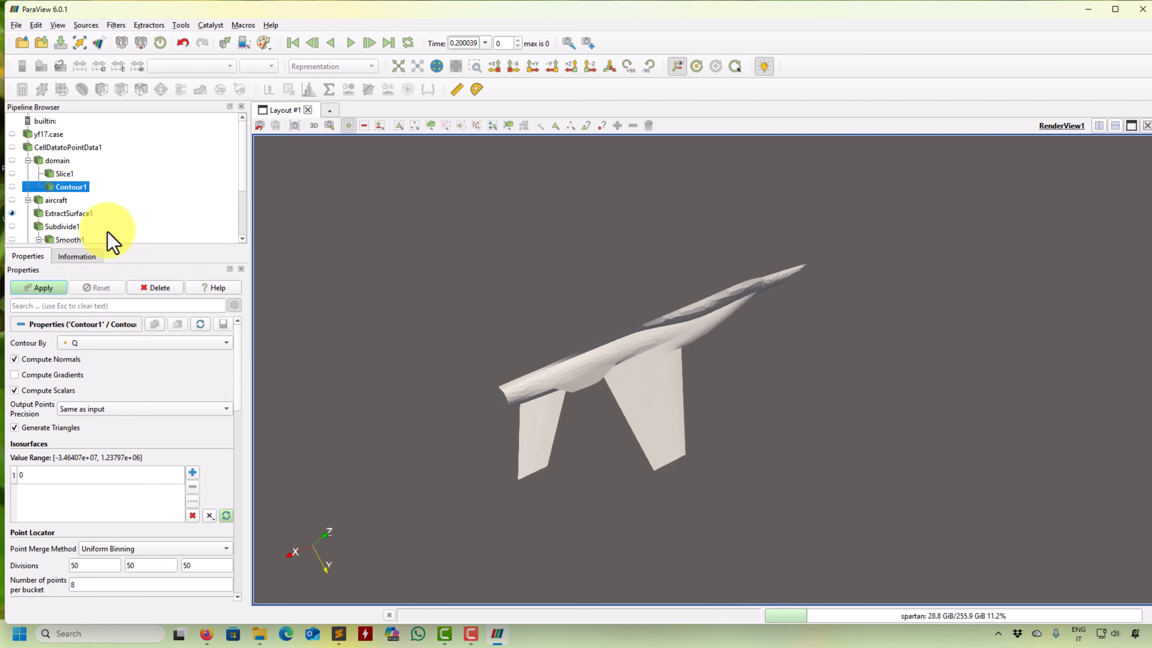
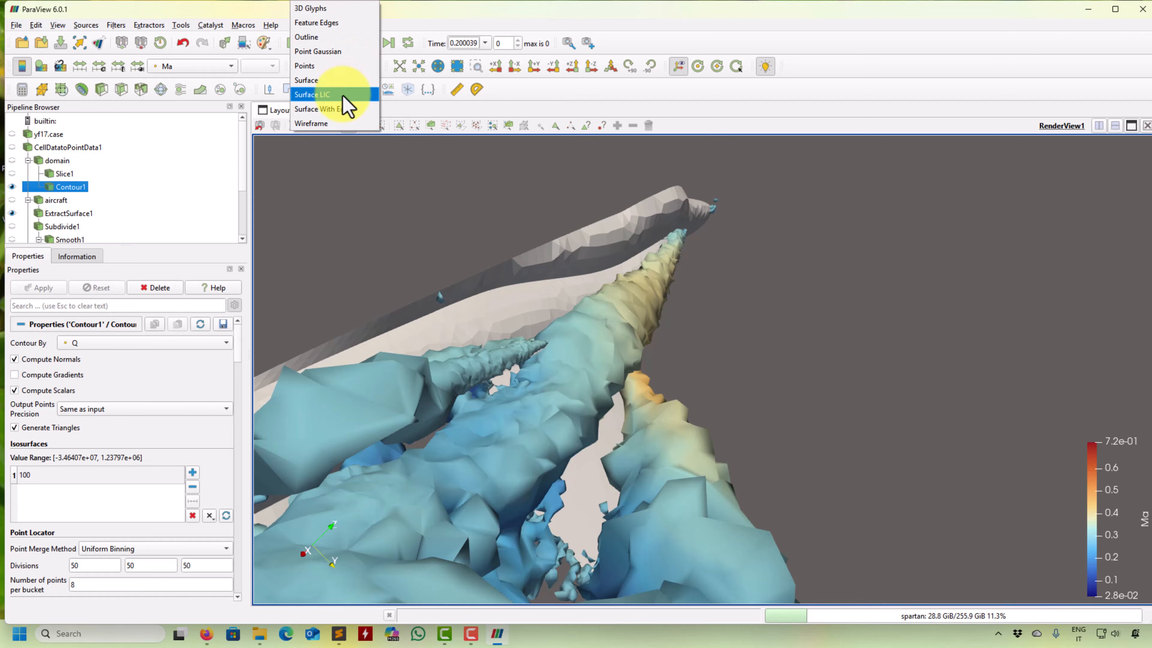
Examine the Q contour's triangulation with its edges displayed, and return its representation to Surface.
left_click(345, 94)
left_click(349, 69)
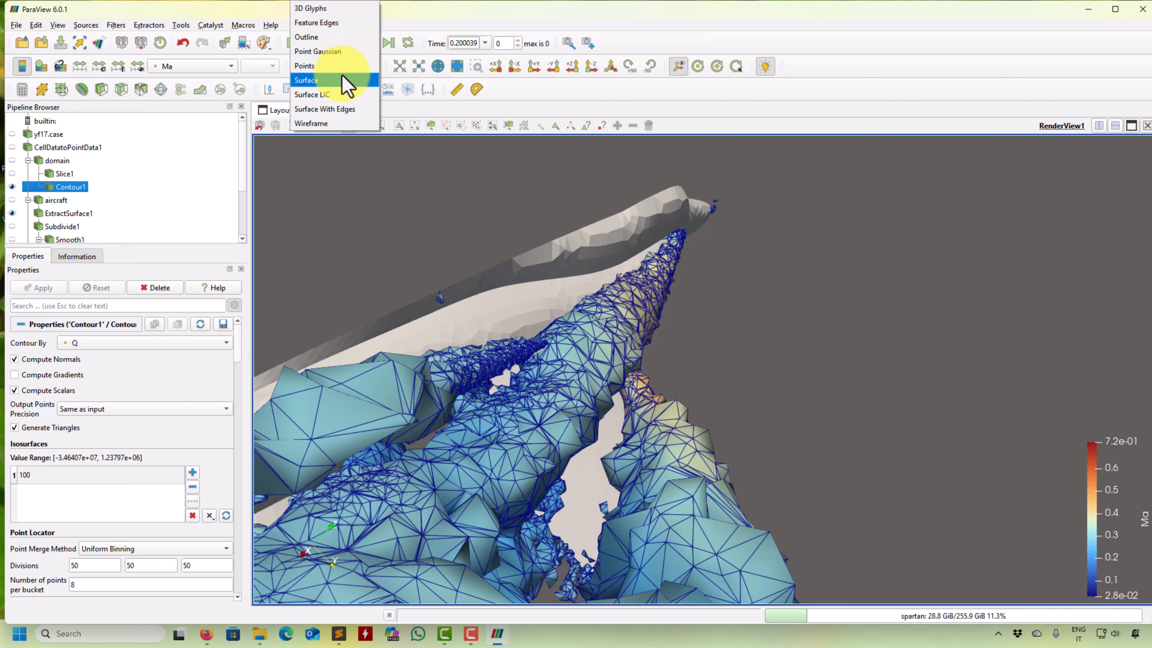
left_click(338, 81)
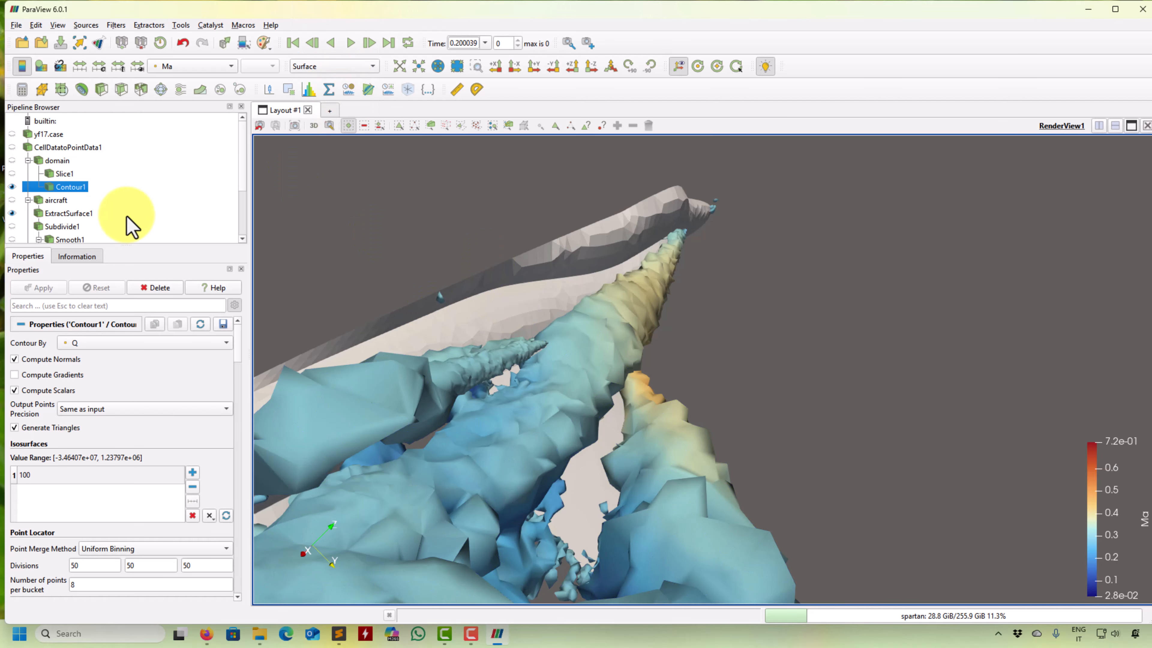
Apply the Subdivide filter with 2 subdivisions to Contour1.
left_click(116, 26)
mouse_move(133, 55)
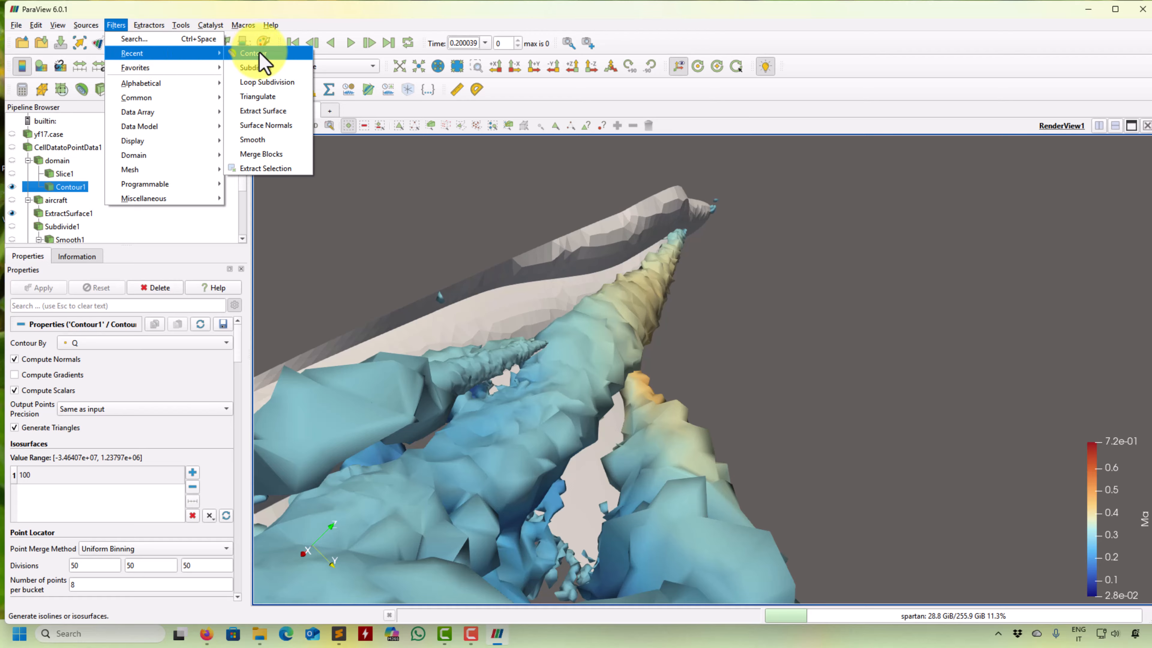
left_click(255, 67)
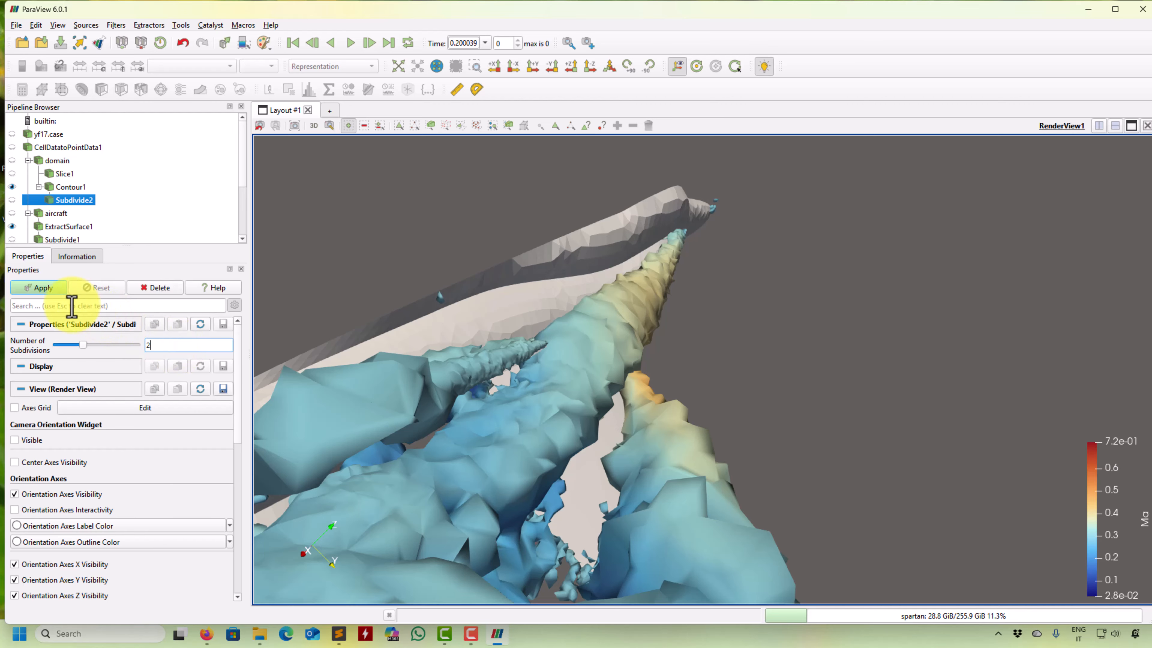
left_click(44, 288)
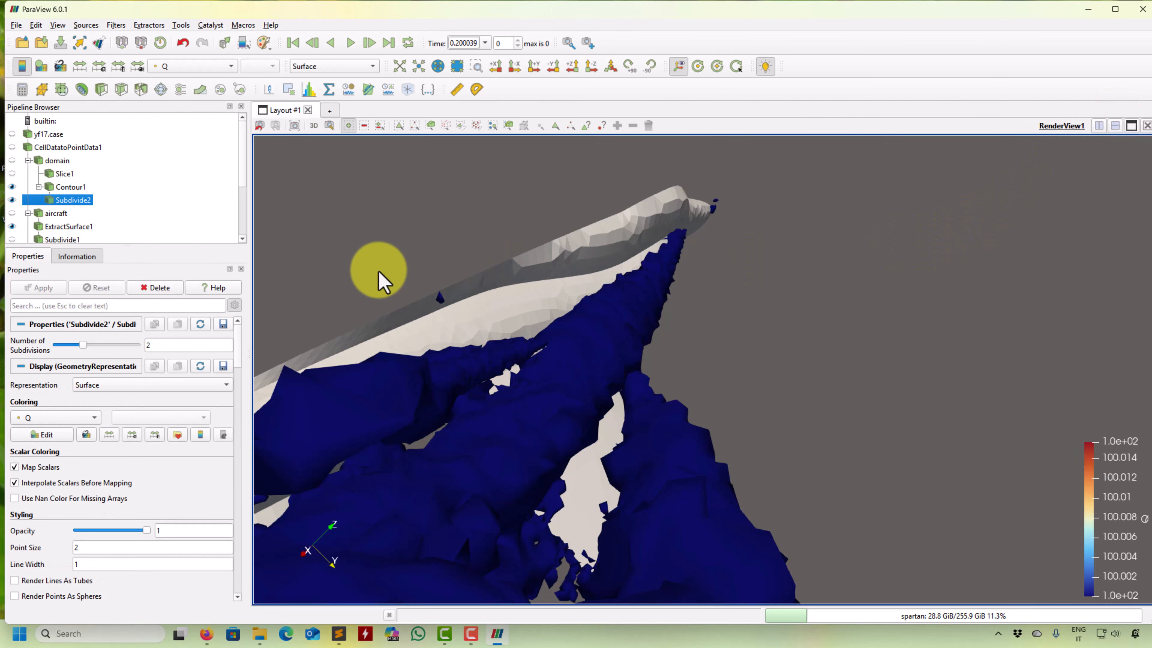
Add a second Render View beside the first and show Subdivide2 and ExtractSurface1 in it.
left_click(1102, 126)
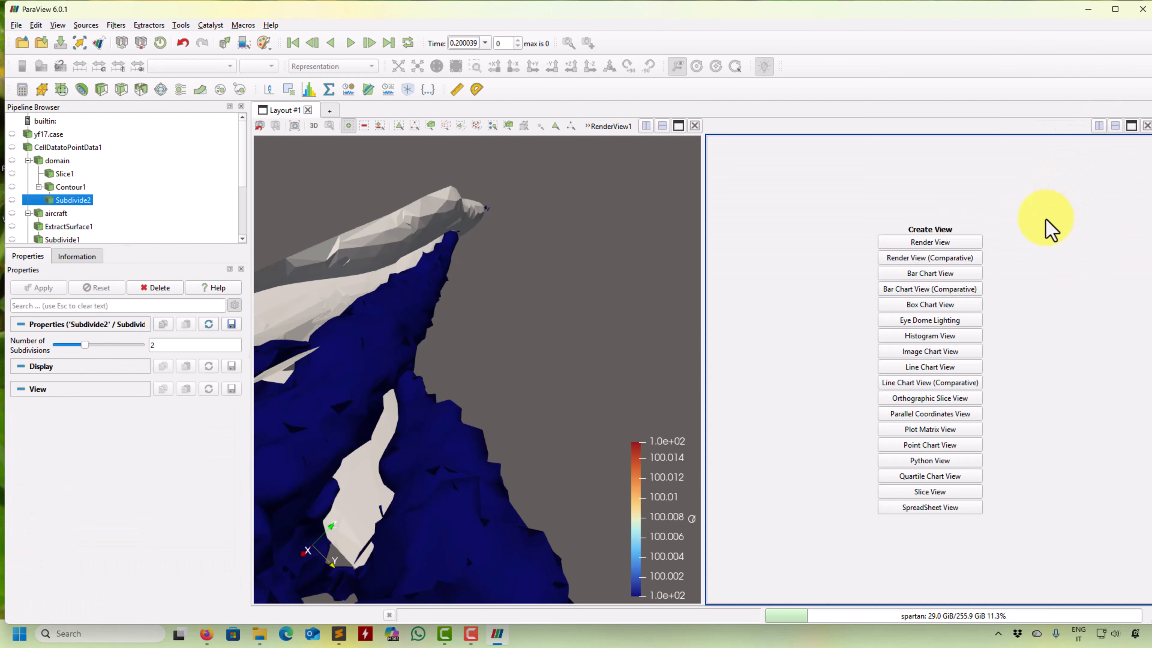
left_click(921, 246)
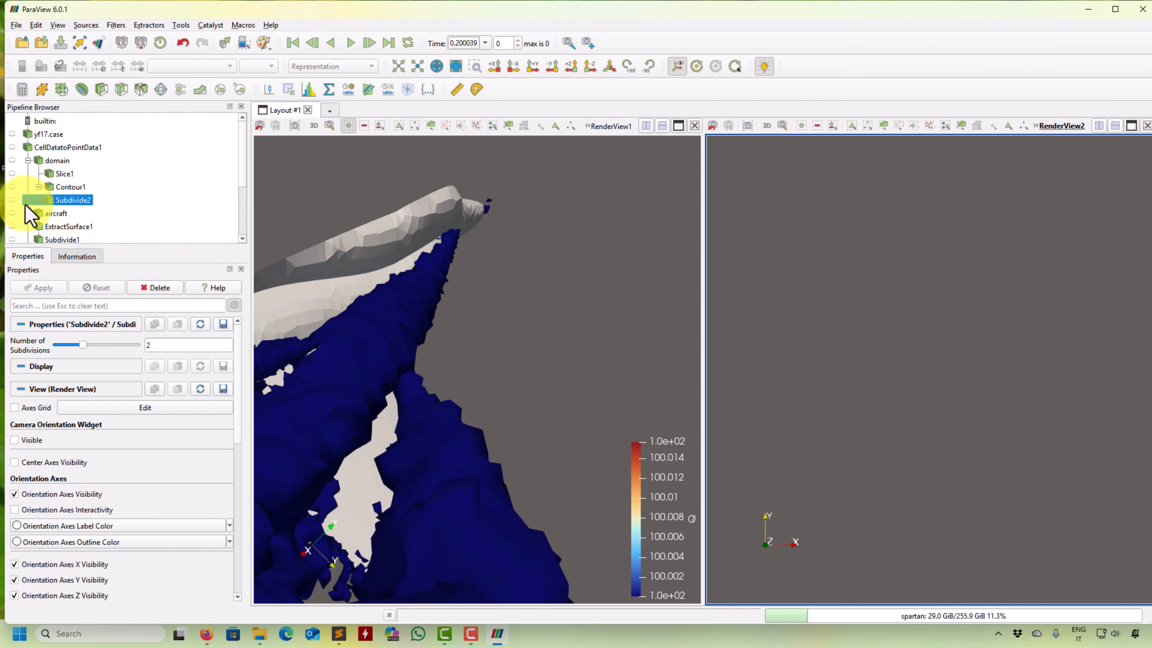
left_click(12, 200)
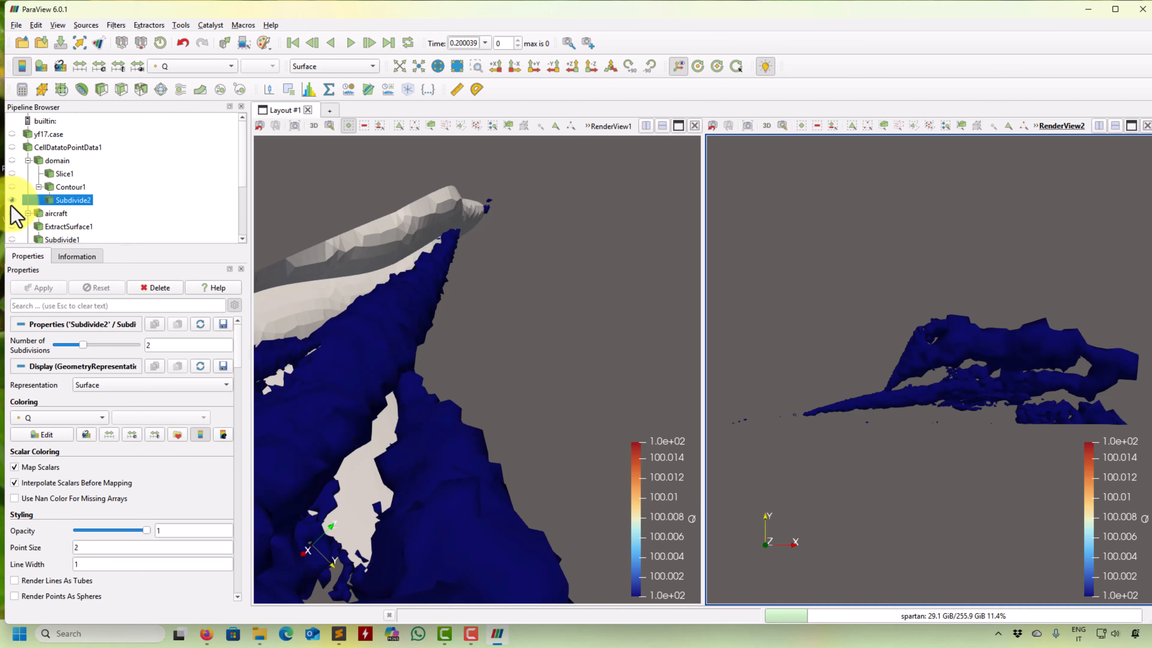
left_click(11, 214)
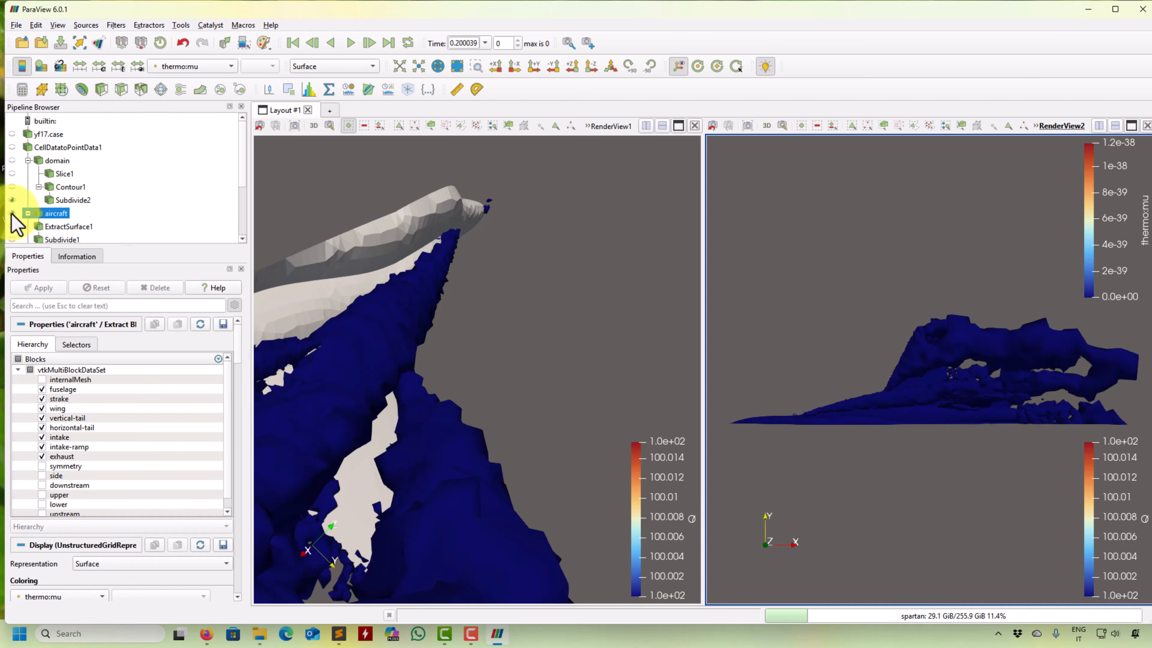
scroll(28, 204, "down", 1)
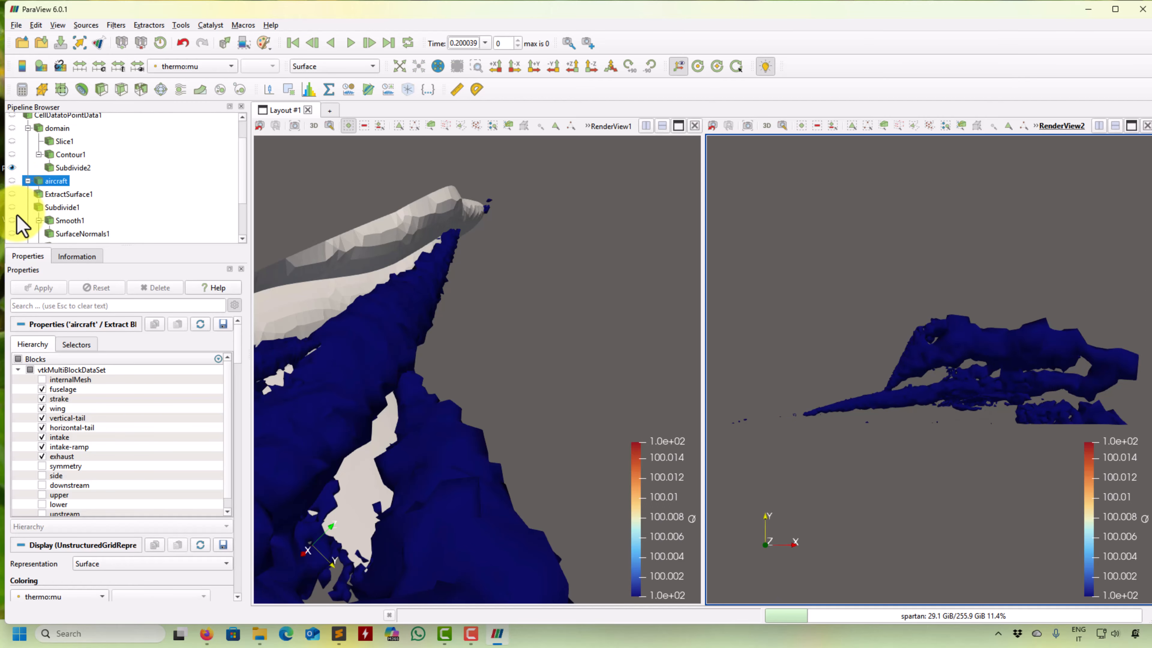
left_click(12, 194)
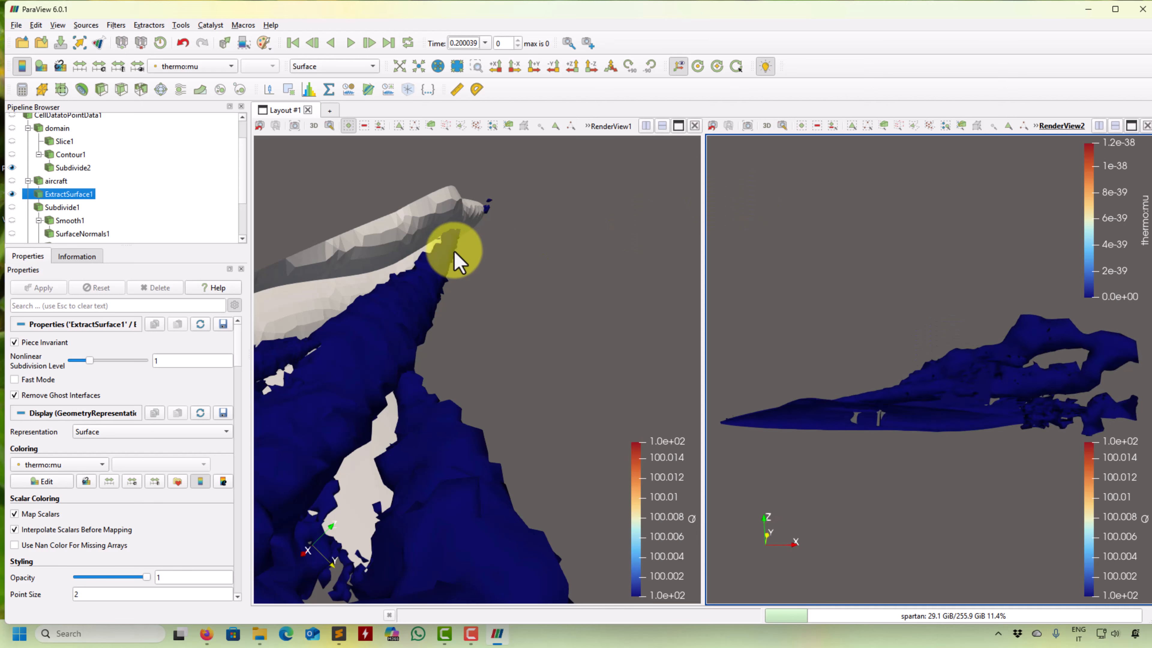
Link the cameras of RenderView1 and RenderView2, and rotate the linked views so the aircraft's nose points upward.
right_click(543, 236)
left_click(585, 254)
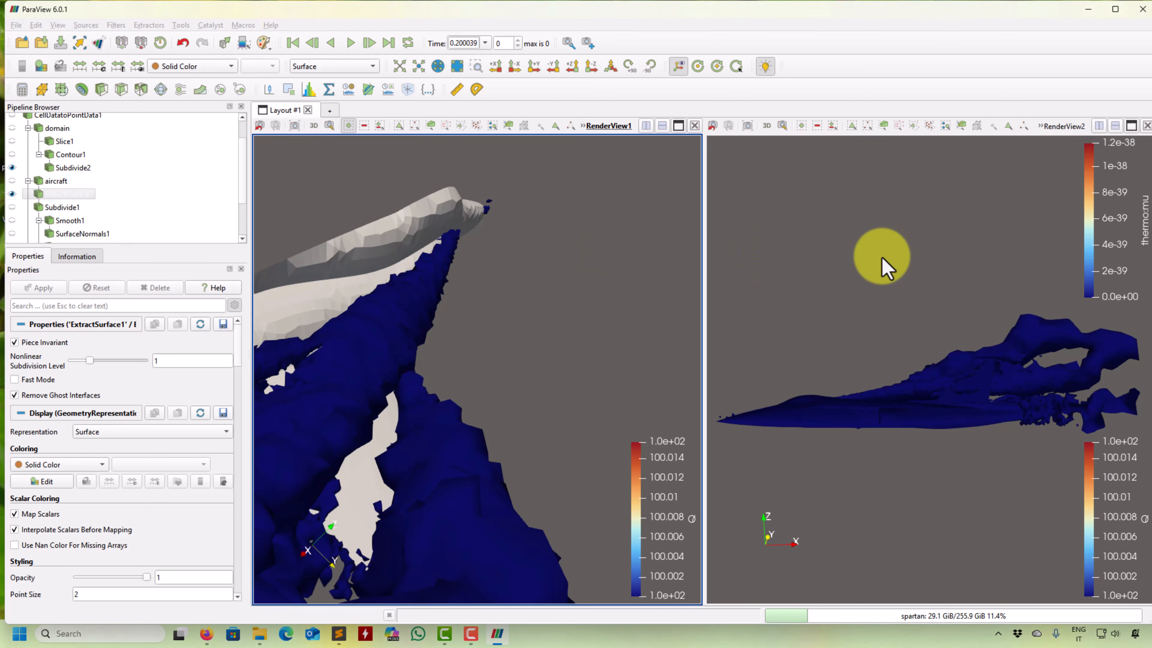
left_click(861, 279)
left_click_drag(859, 275, 779, 404)
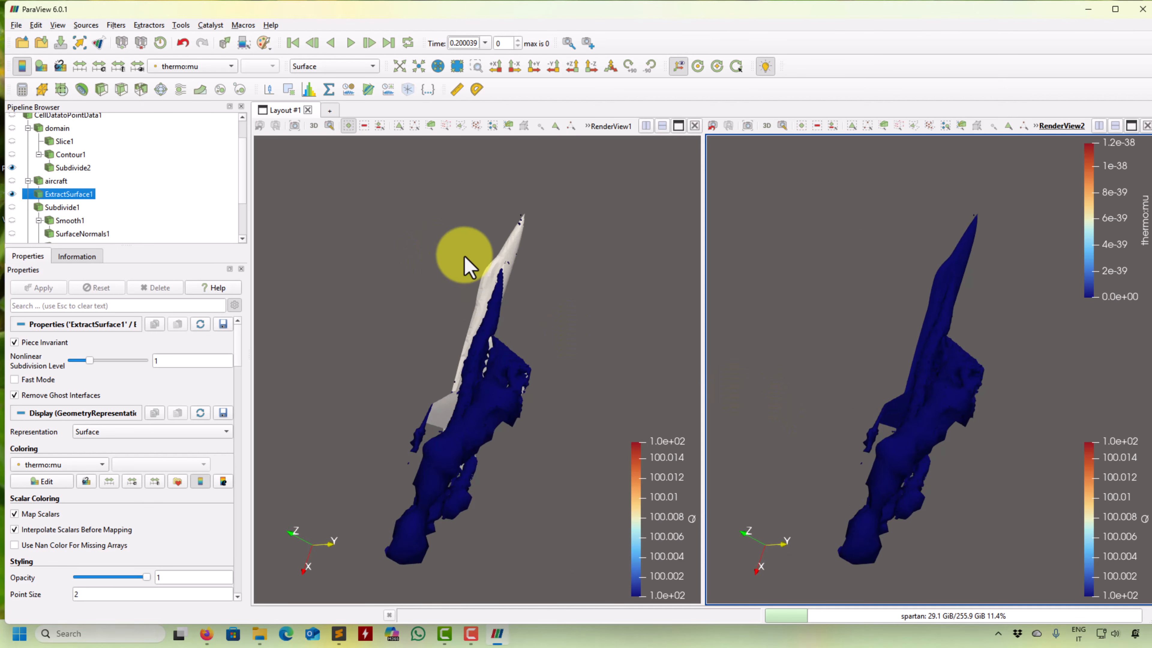
Replace Subdivide2 with Contour1 in RenderView1 beside the ExtractSurface1 aircraft.
left_click(531, 286)
left_click_drag(531, 286, 527, 250)
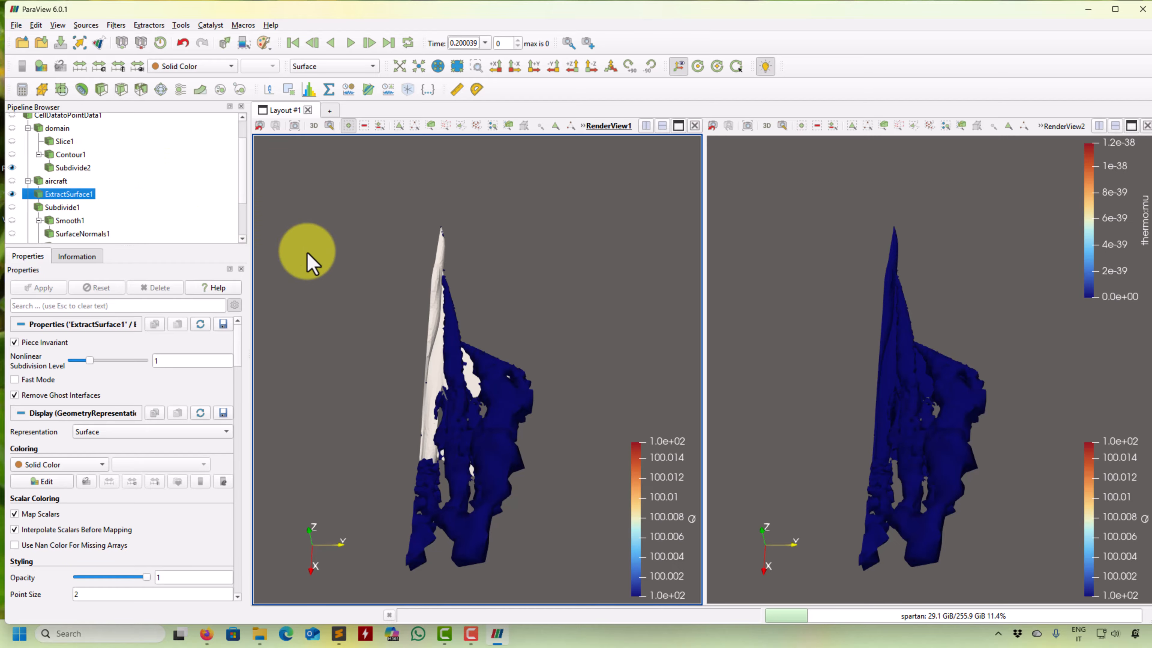
scroll(68, 182, "down", 2)
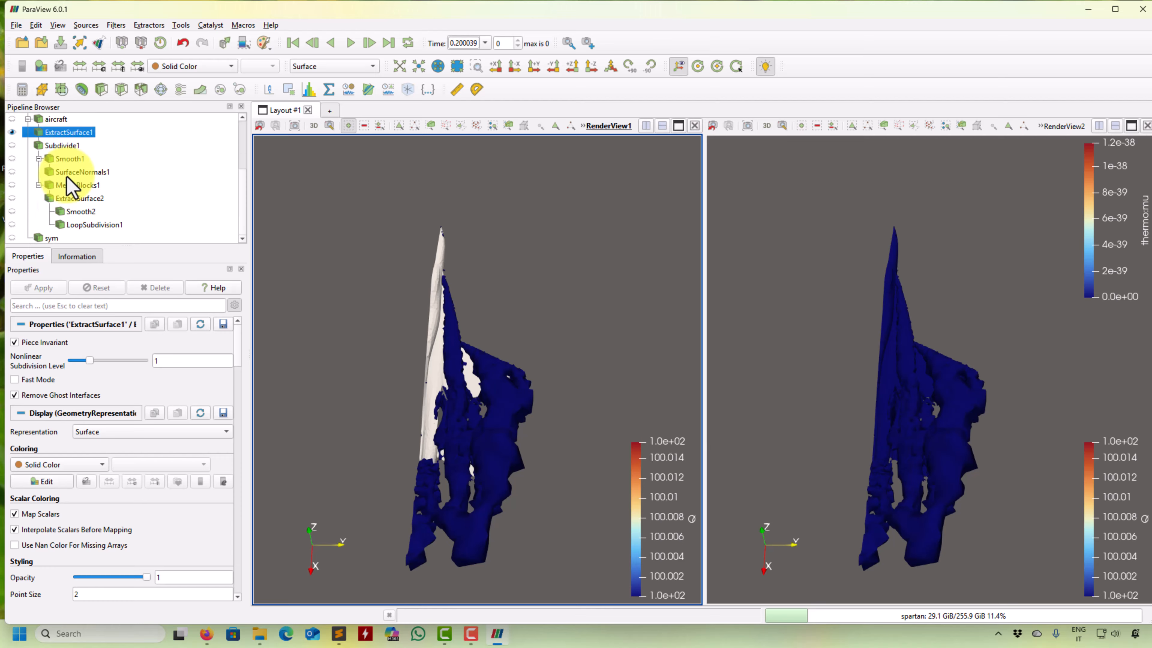
scroll(70, 183, "up", 3)
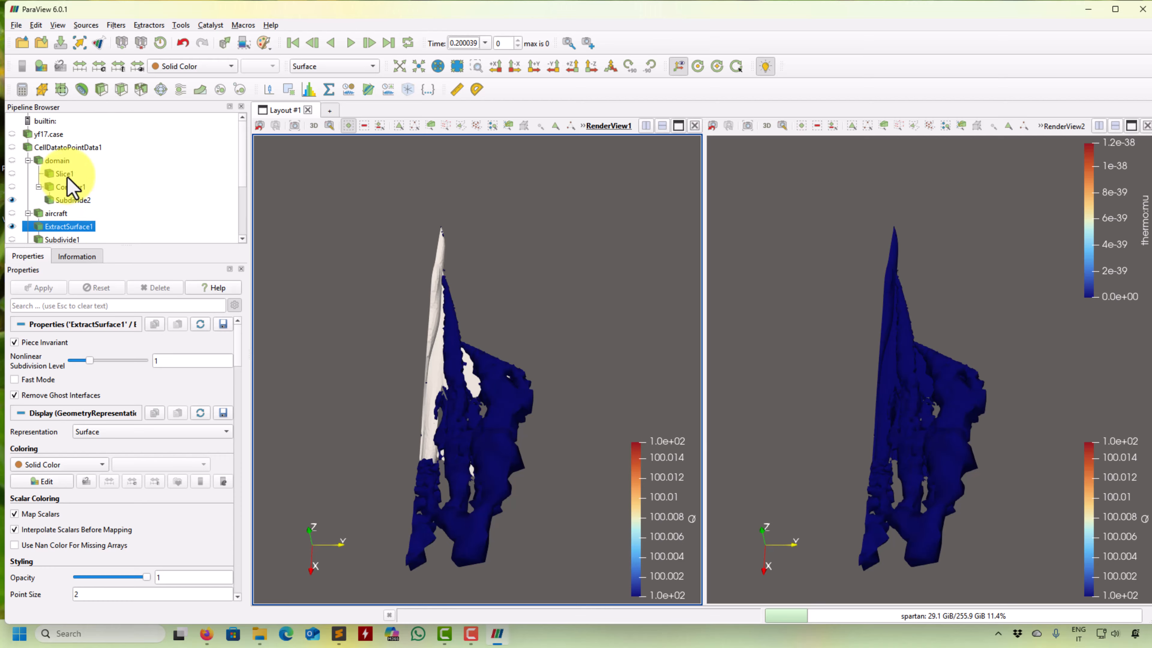
left_click(12, 200)
left_click(13, 186)
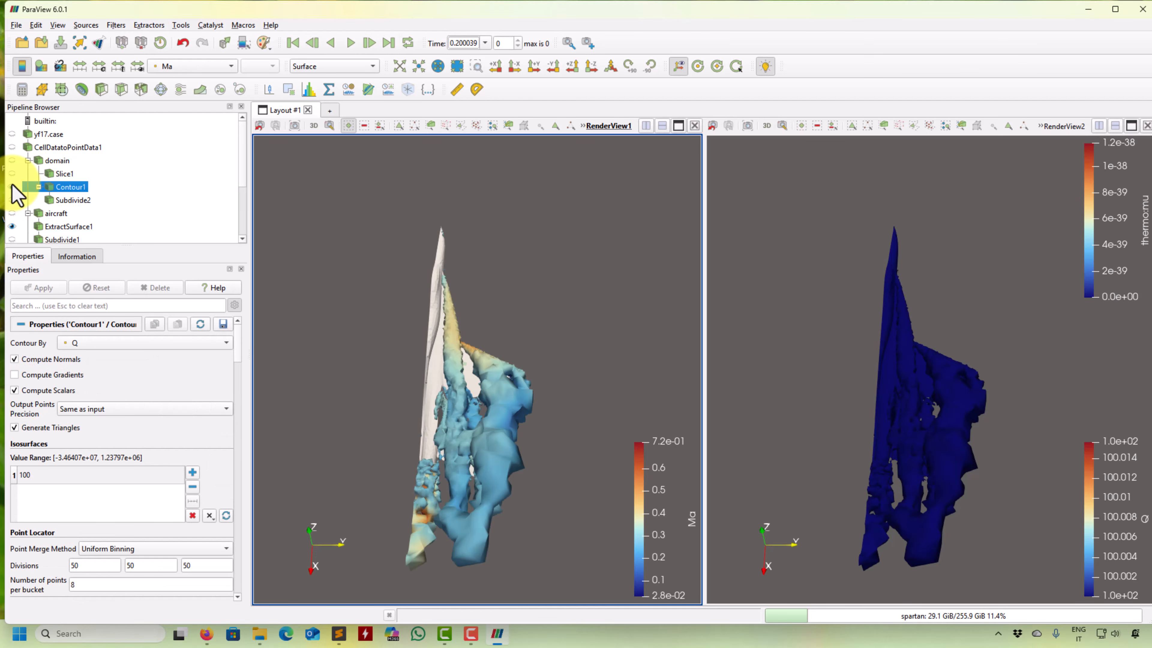
In RenderView2, color Subdivide2 by Ma and set ExtractSurface1 to Solid Color.
left_click(762, 233)
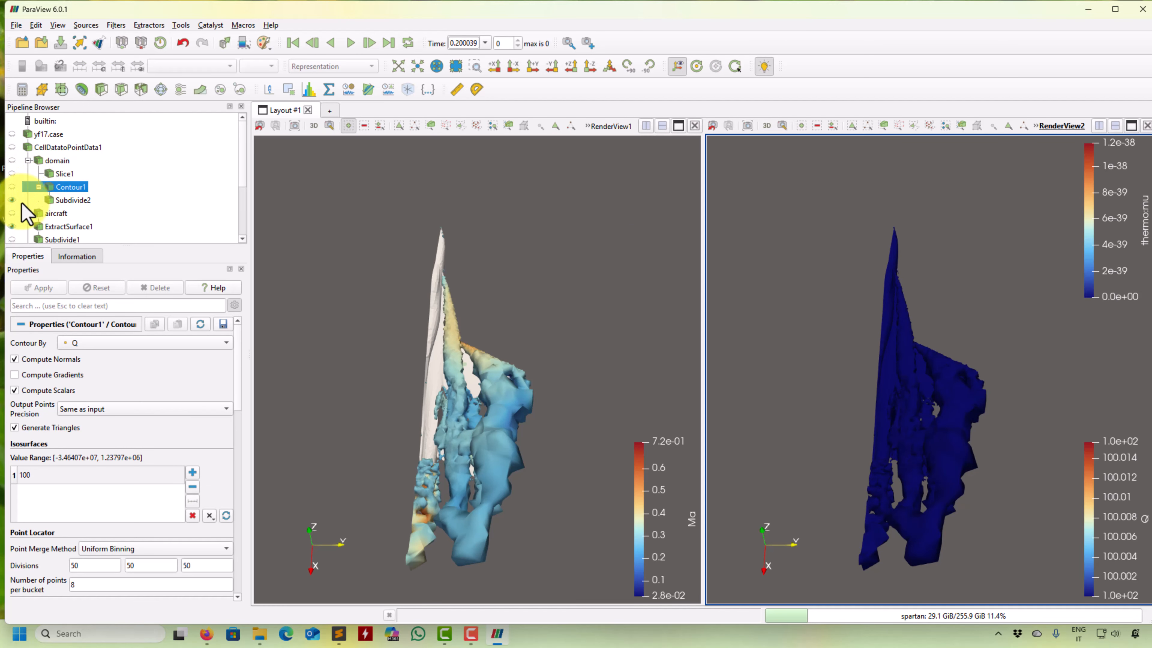
left_click(73, 200)
left_click(193, 67)
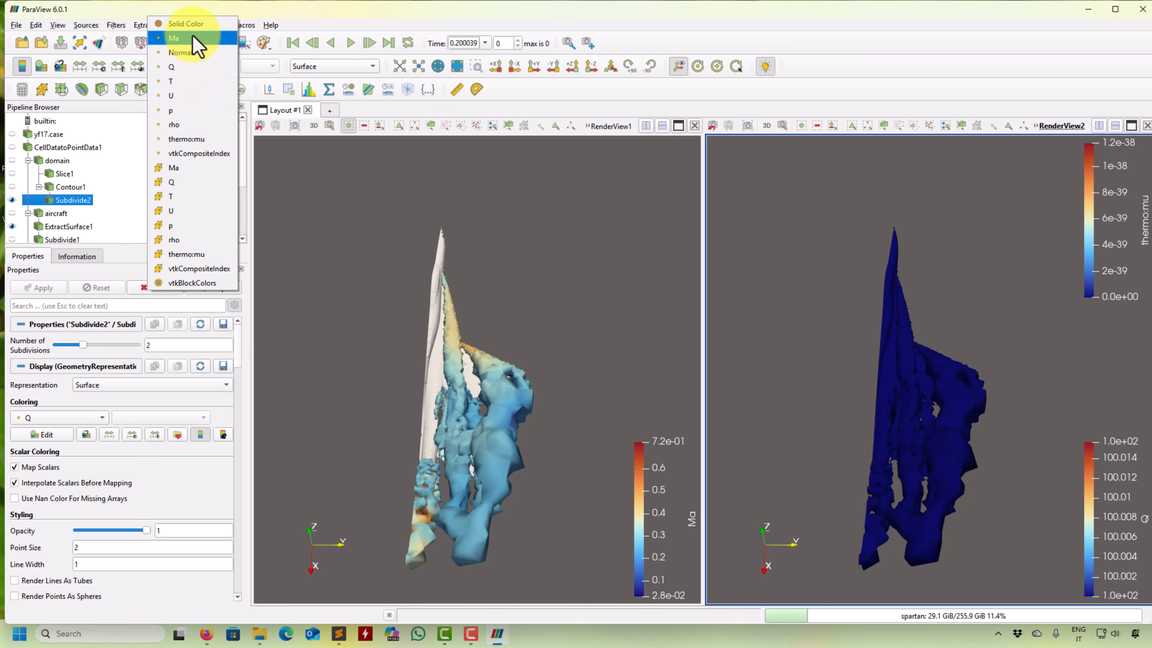
left_click(189, 39)
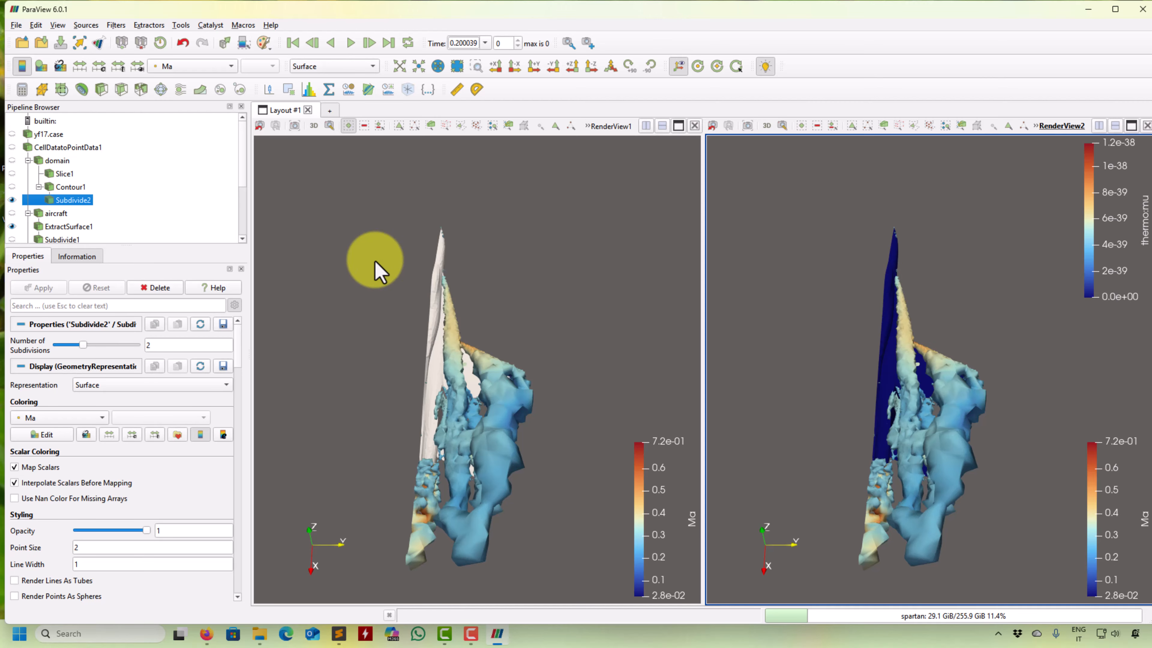
left_click(70, 226)
left_click(208, 67)
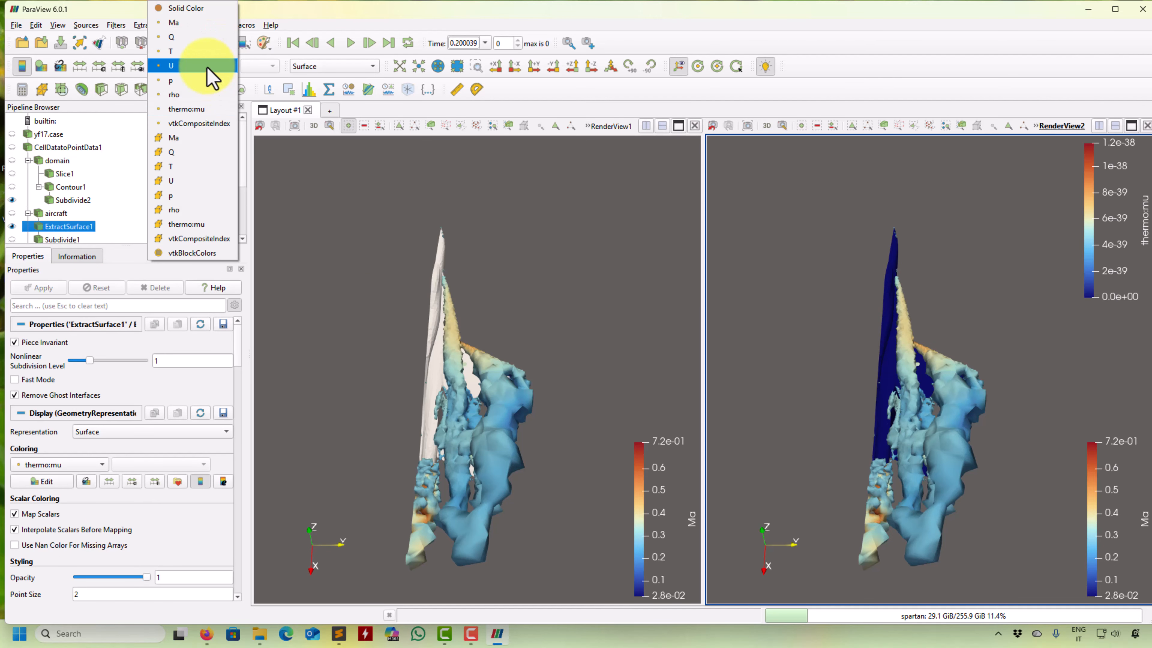
left_click(201, 21)
left_click_drag(577, 369, 571, 288)
scroll(514, 426, "up", 5)
left_click_drag(513, 429, 589, 278)
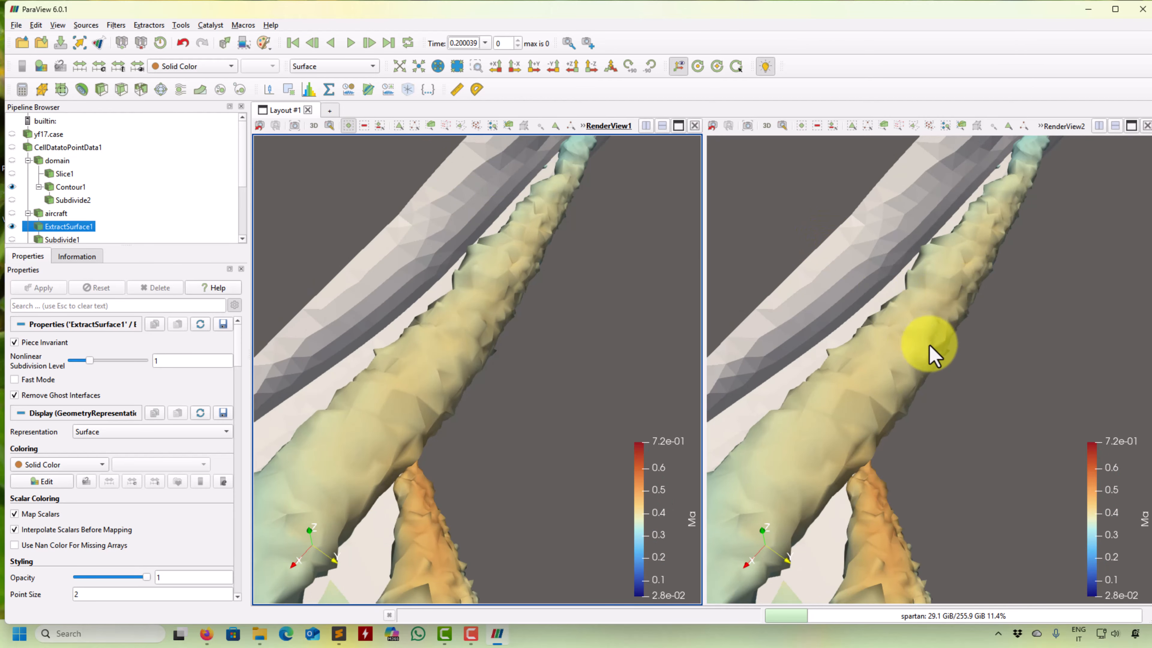
left_click(1011, 361)
left_click(349, 69)
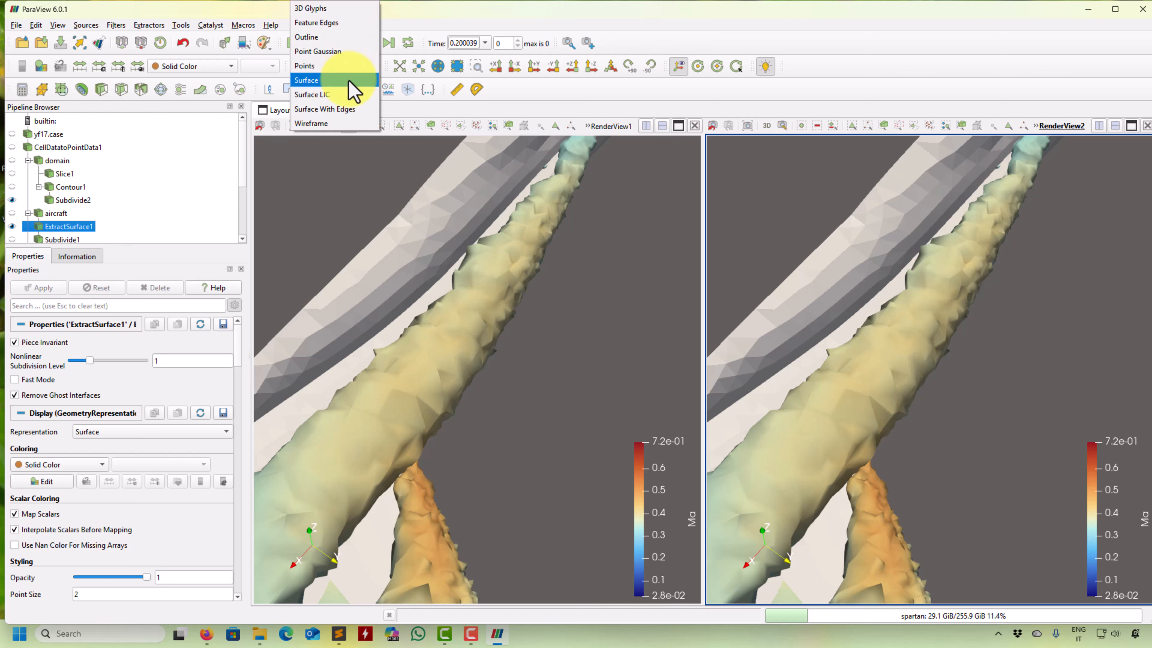
left_click(352, 111)
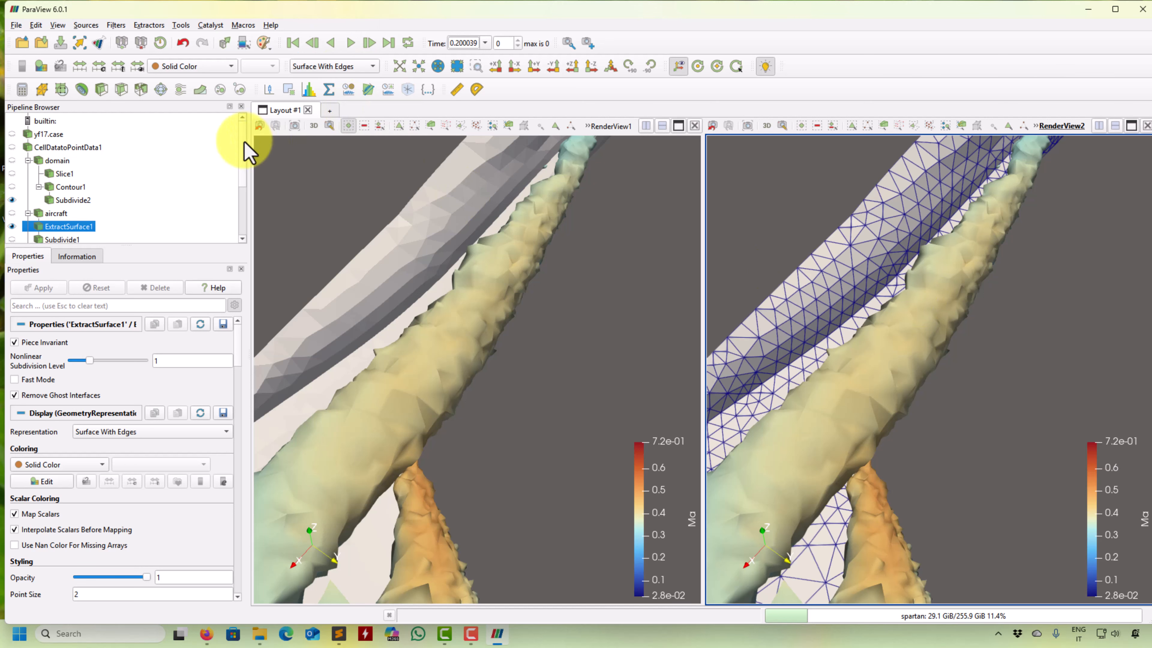
left_click(349, 68)
left_click(352, 80)
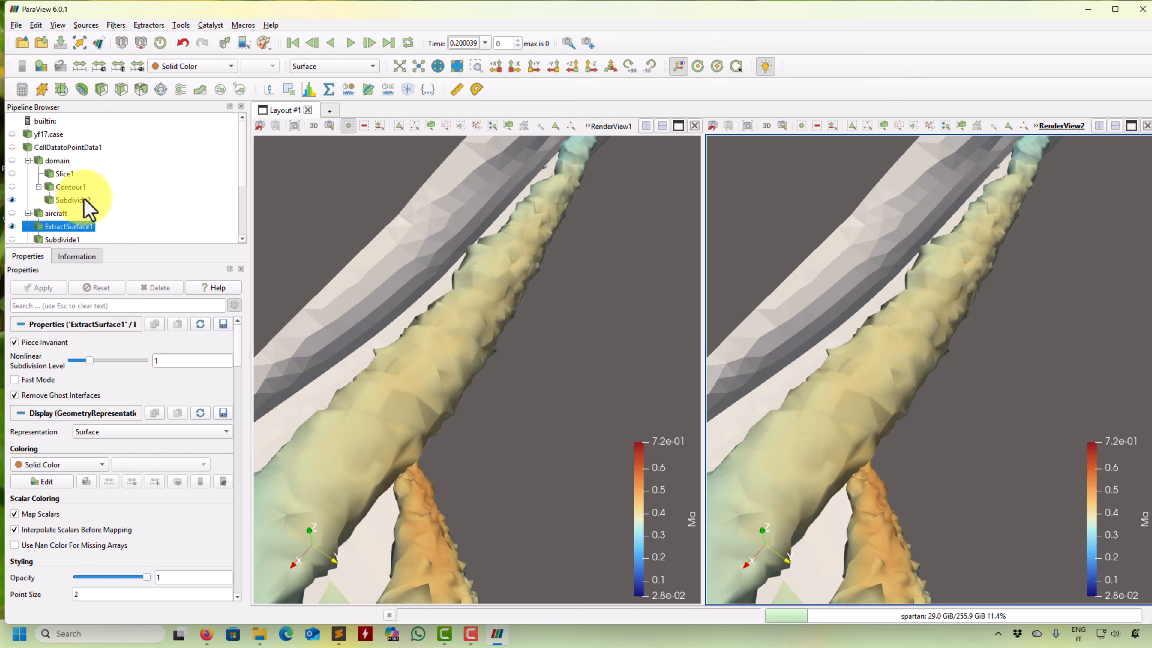
Show Subdivide2 in RenderView2 and Contour1 in RenderView1 as Surface With Edges to compare their triangulations.
left_click(72, 201)
left_click(365, 70)
left_click(355, 89)
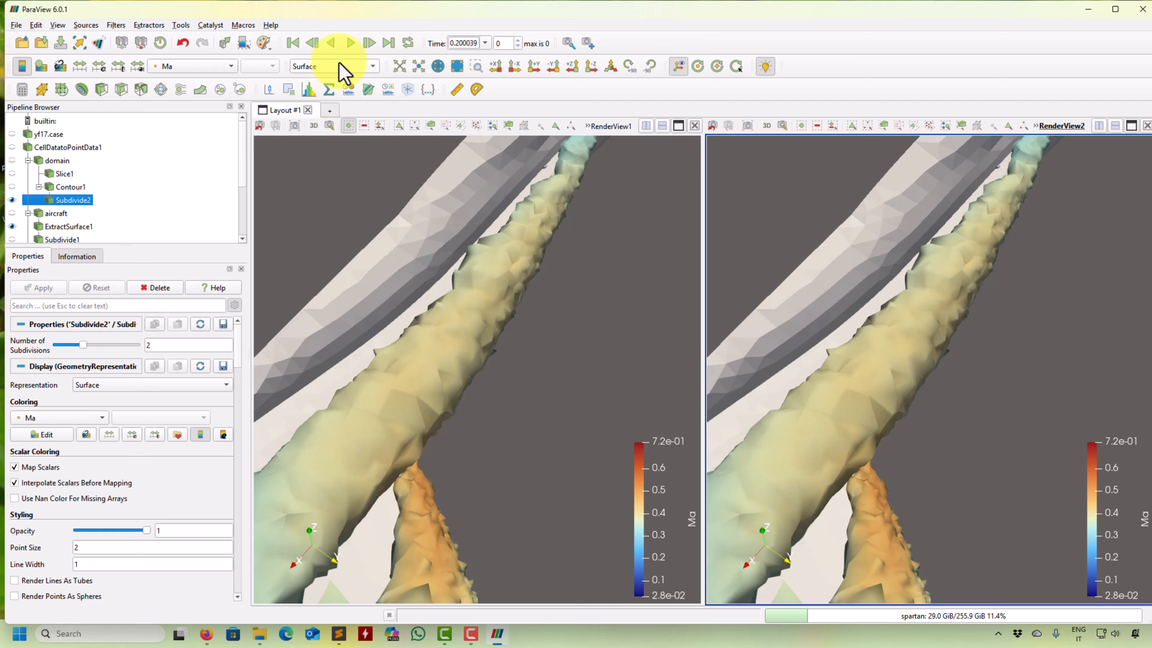
left_click(337, 70)
left_click(338, 109)
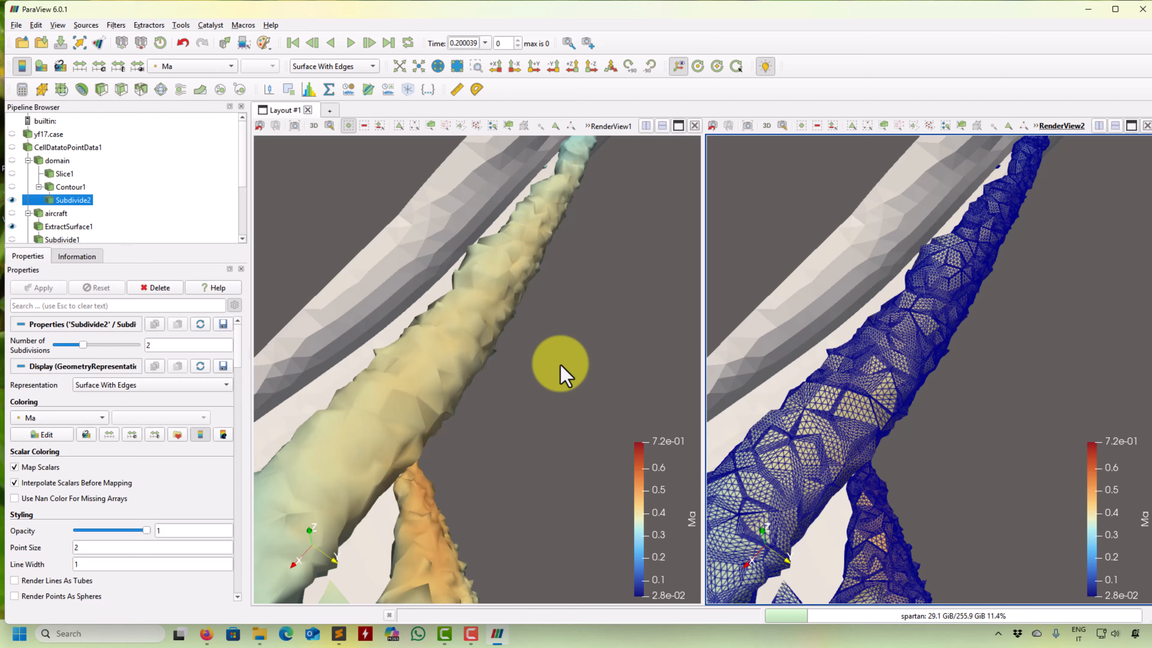
left_click(563, 375)
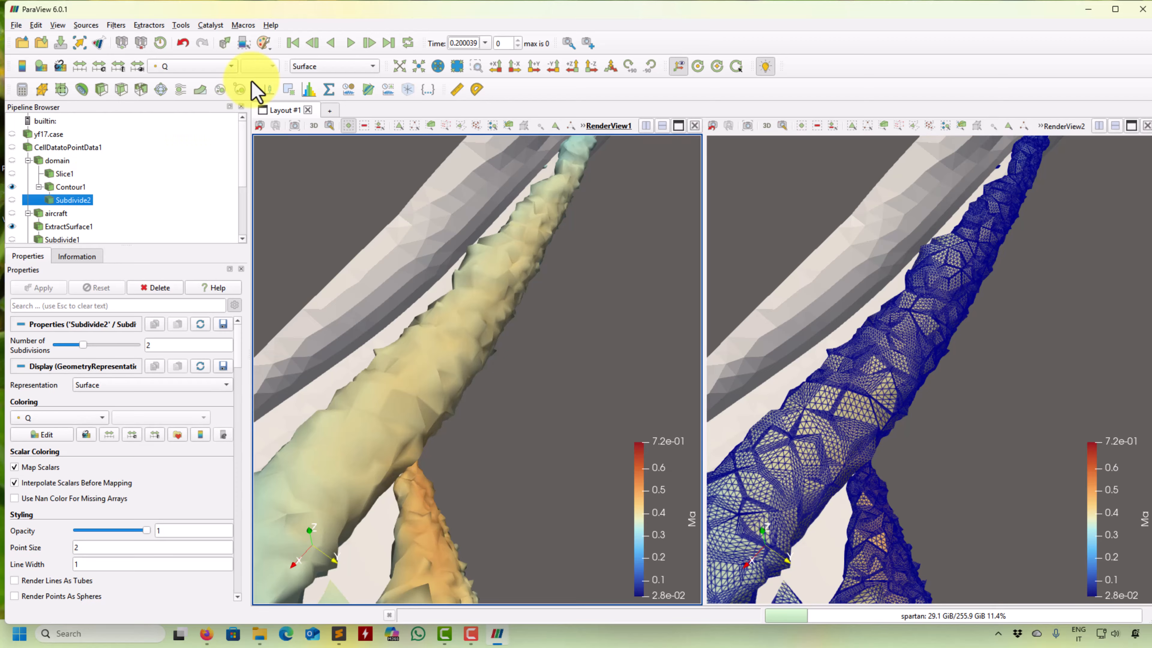
left_click(344, 66)
left_click(354, 114)
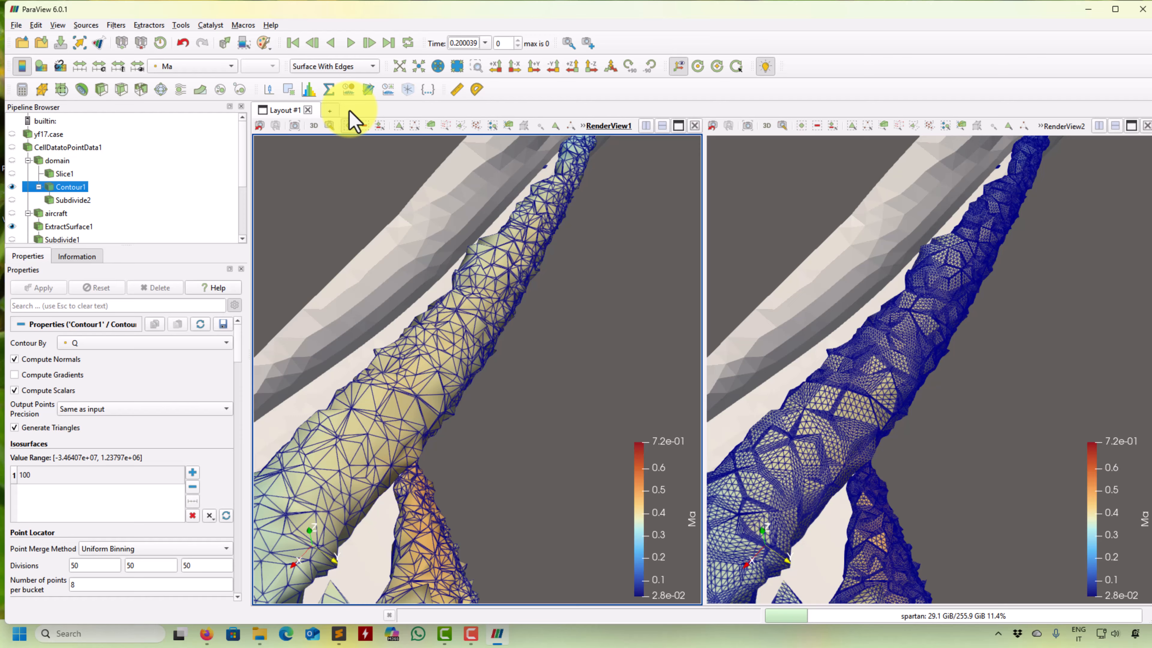
Return Contour1 in RenderView1 and Subdivide2 in RenderView2 to the Surface representation.
left_click(344, 68)
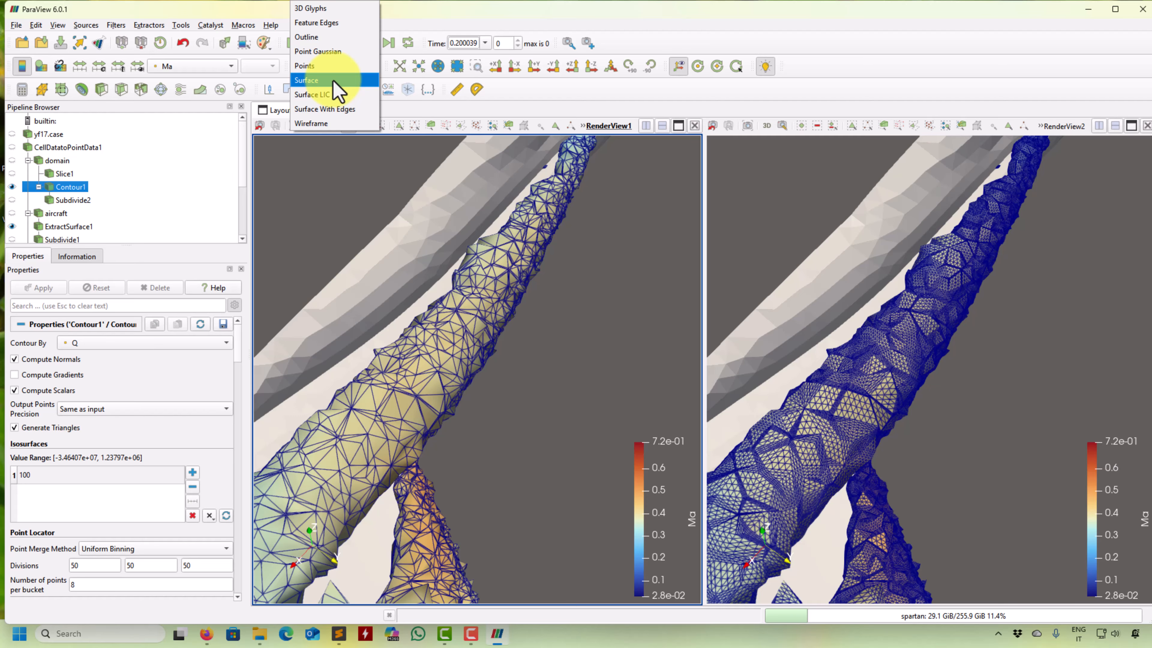
left_click(333, 81)
left_click(799, 229)
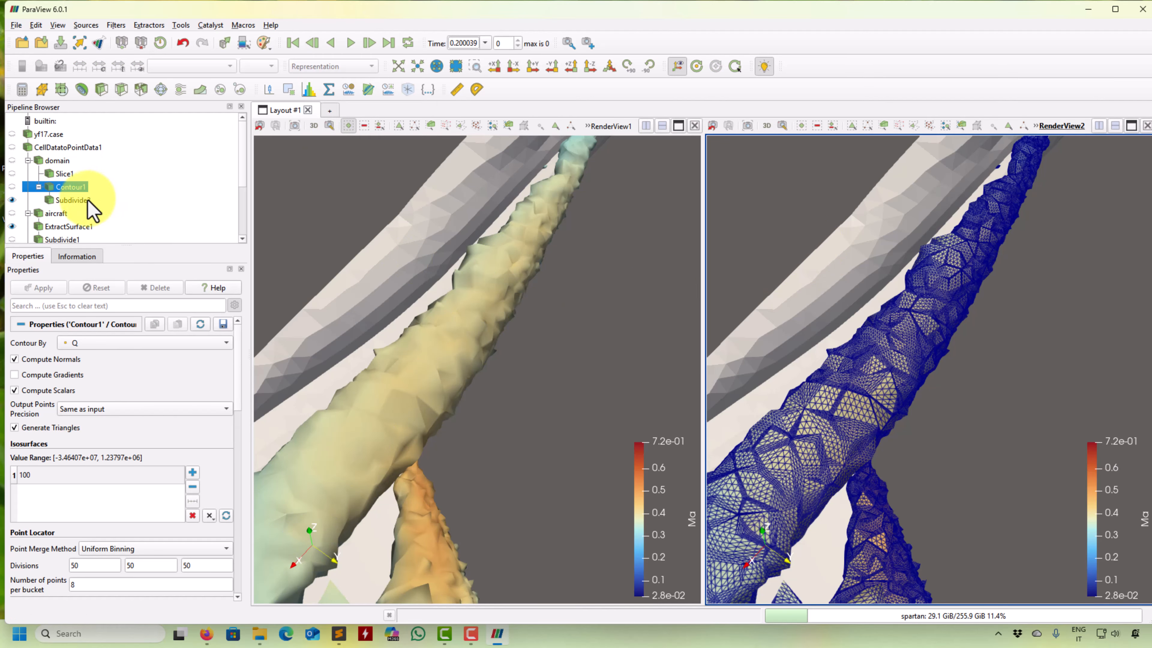
left_click(73, 200)
left_click(351, 72)
left_click(334, 80)
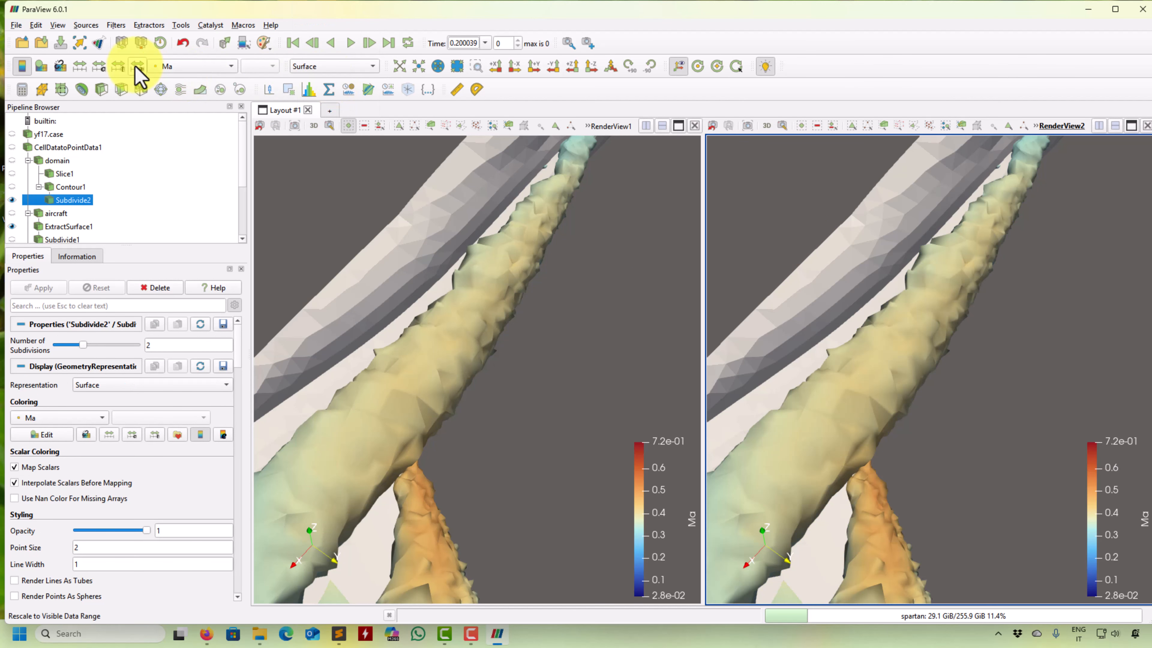
Apply the Smooth filter with 200 iterations to Subdivide2.
left_click(119, 25)
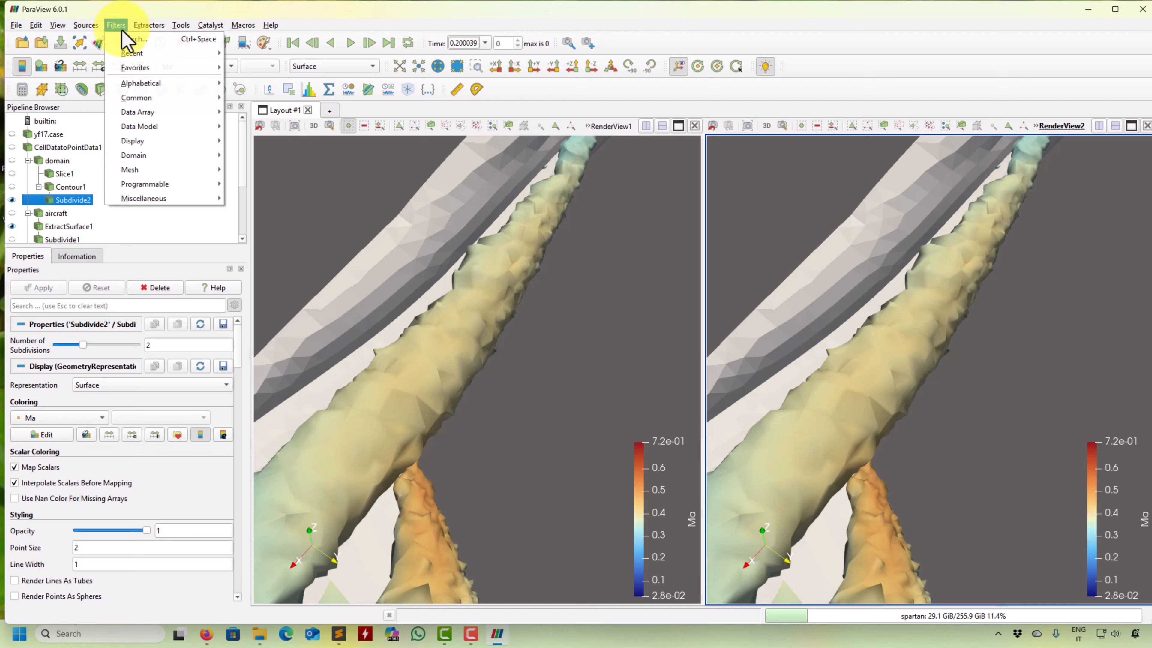
mouse_move(181, 53)
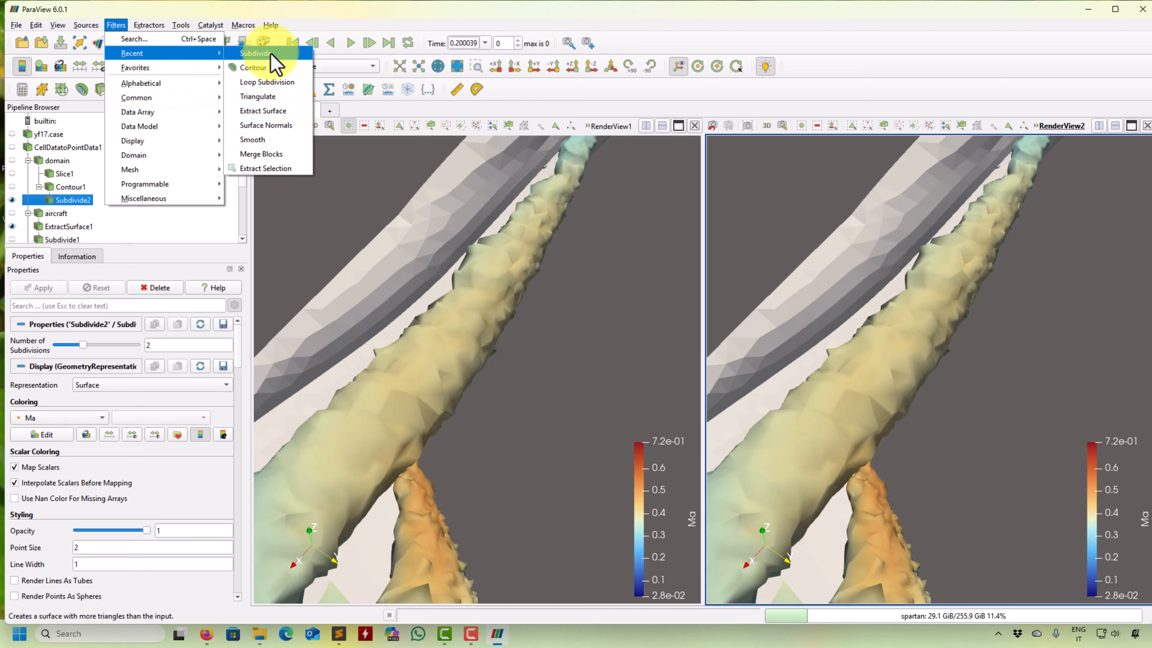
left_click(266, 140)
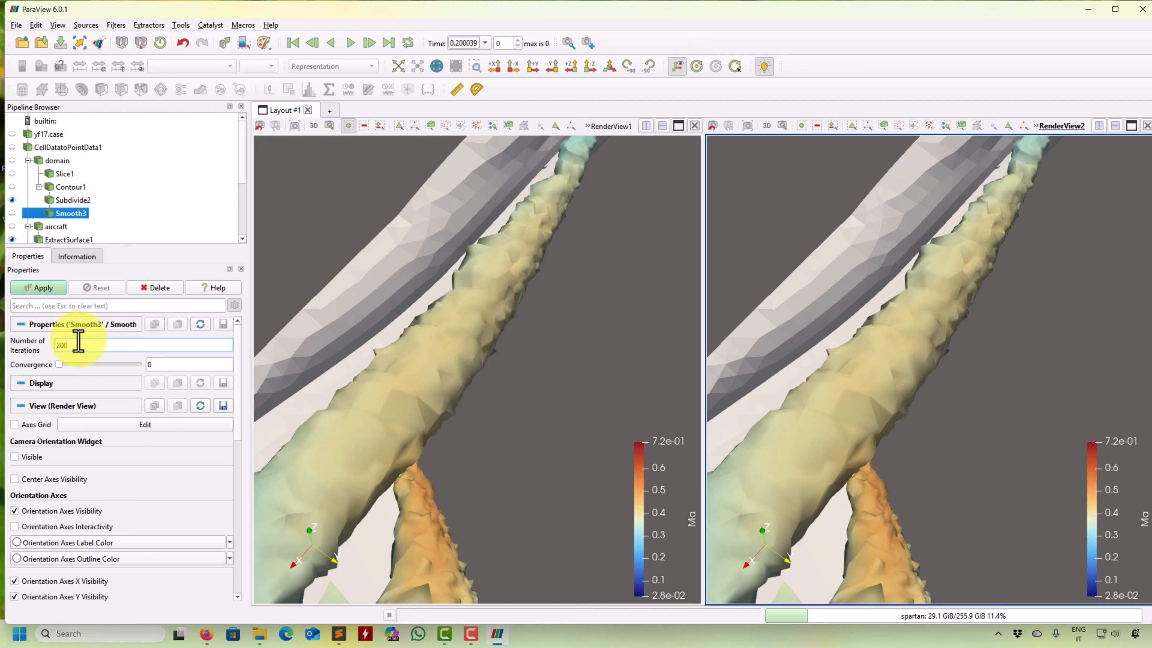
left_click(38, 287)
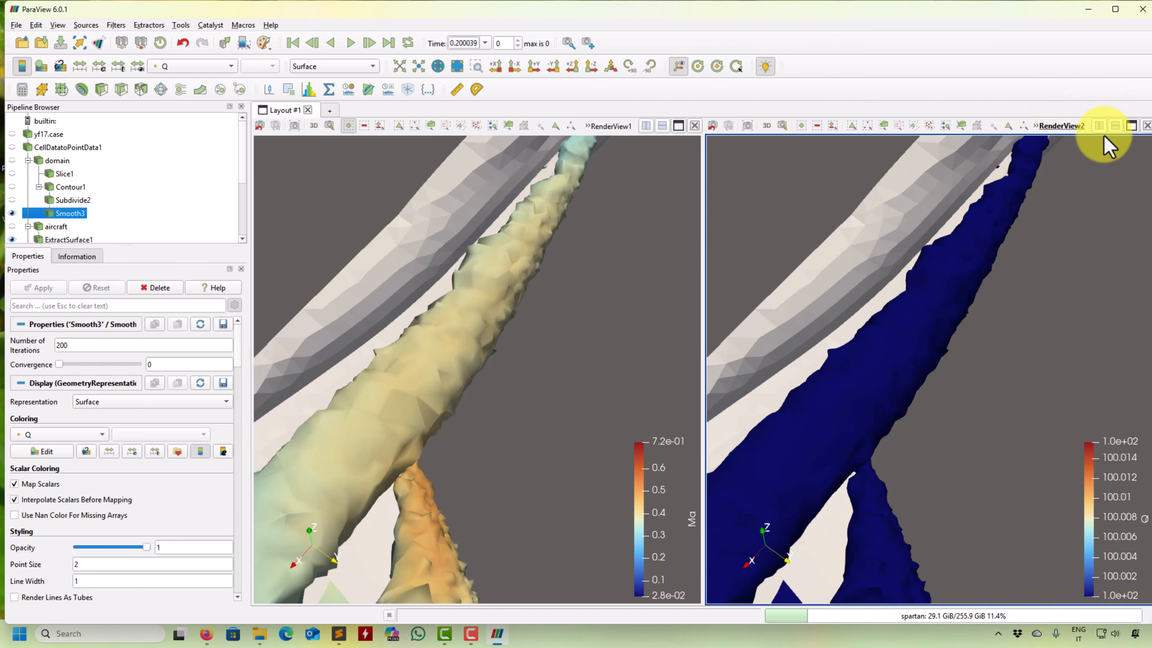
Add a third Render View beside RenderView2 and show Smooth3 and ExtractSurface1 in it.
left_click(1099, 126)
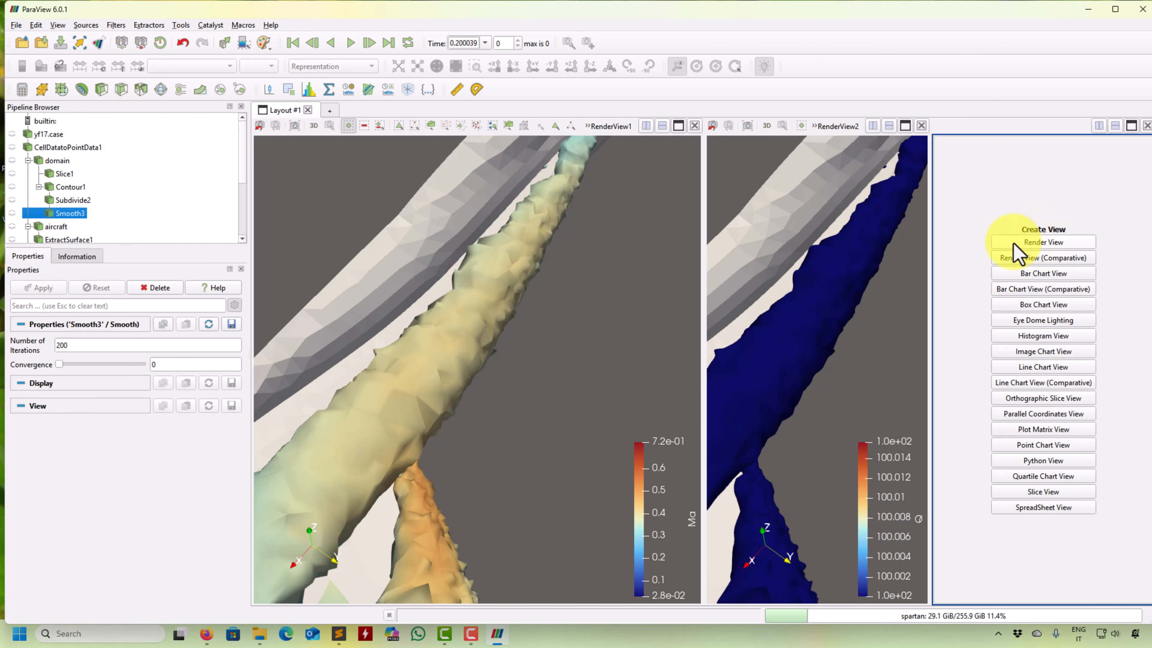
left_click(1023, 229)
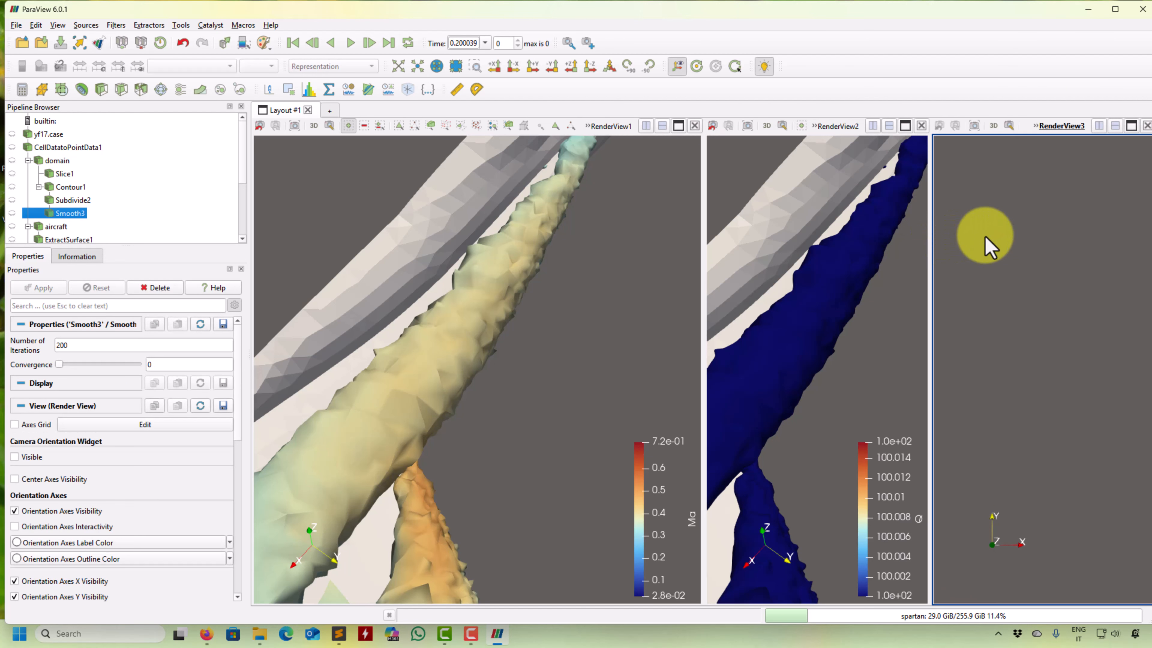
left_click(12, 213)
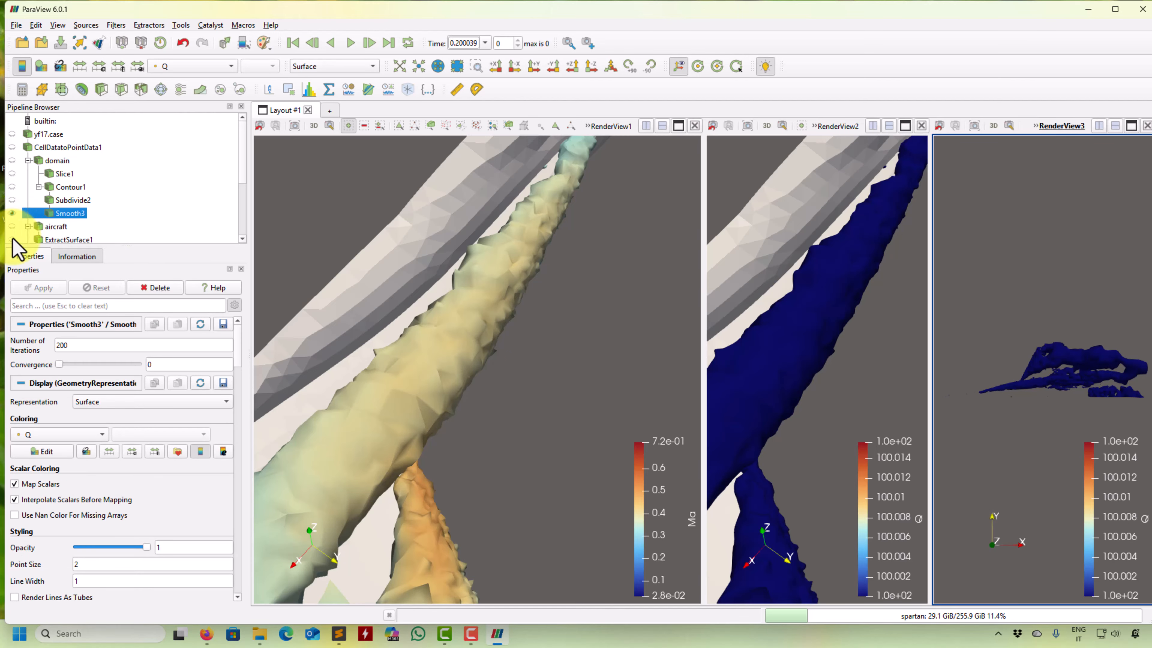
left_click(12, 240)
Equalize the widths of the three render views.
left_click(59, 25)
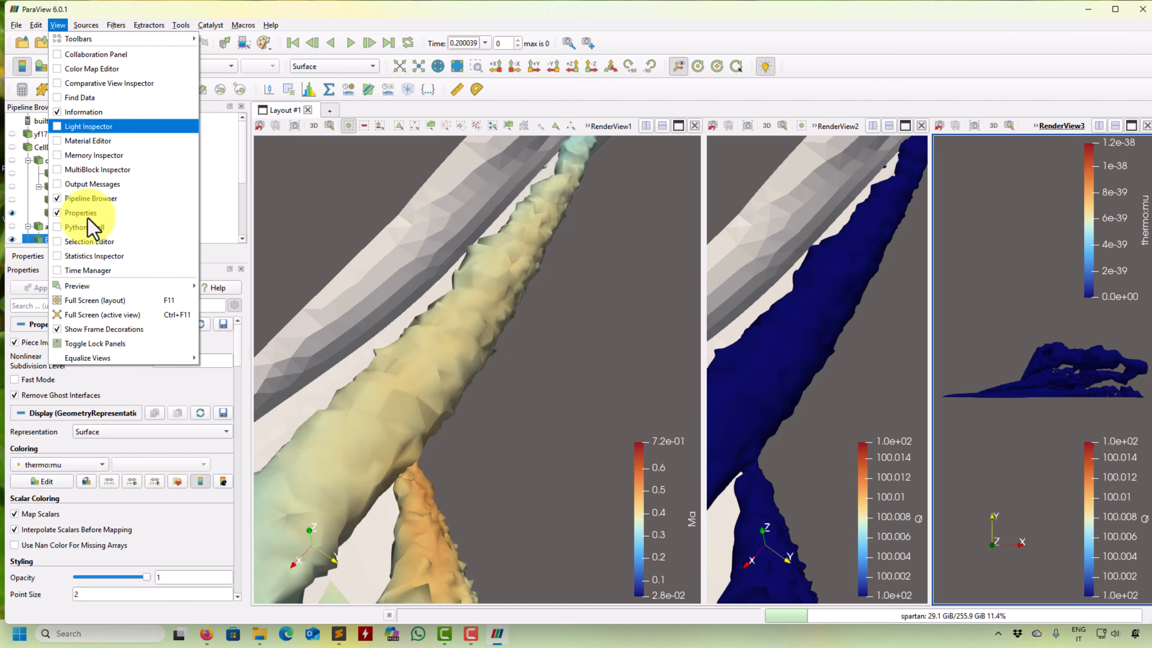
mouse_move(146, 359)
left_click(227, 359)
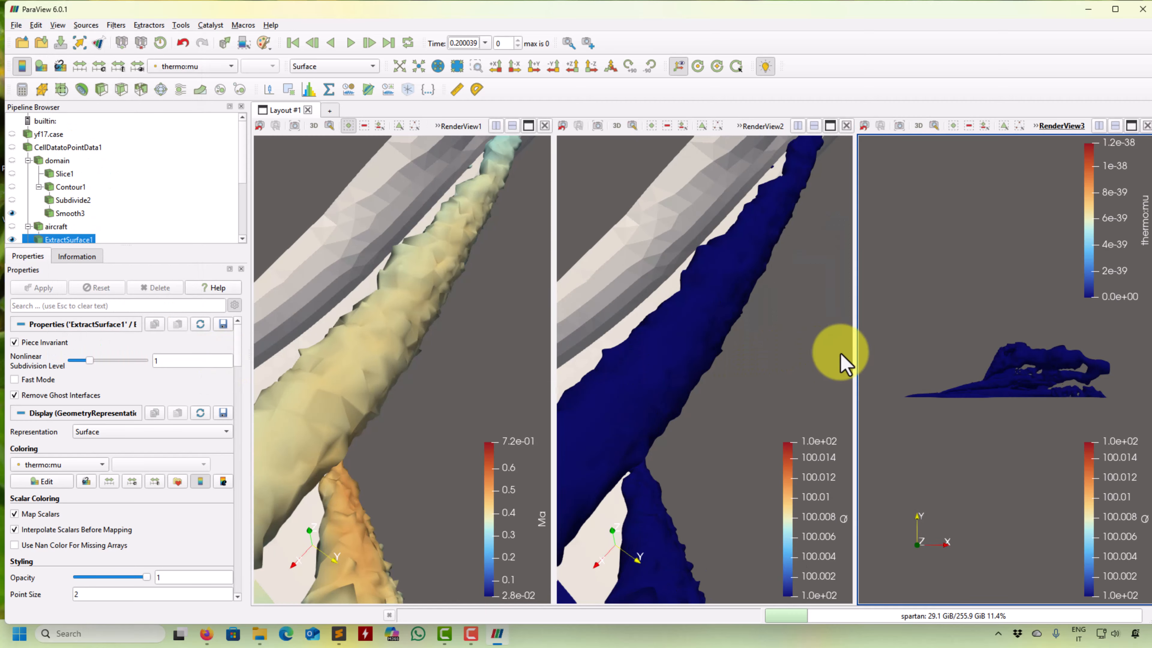
Link the camera of RenderView3 with RenderView2 and rotate the linked views around the aircraft.
left_click_drag(925, 327, 924, 247)
right_click(925, 247)
left_click(941, 268)
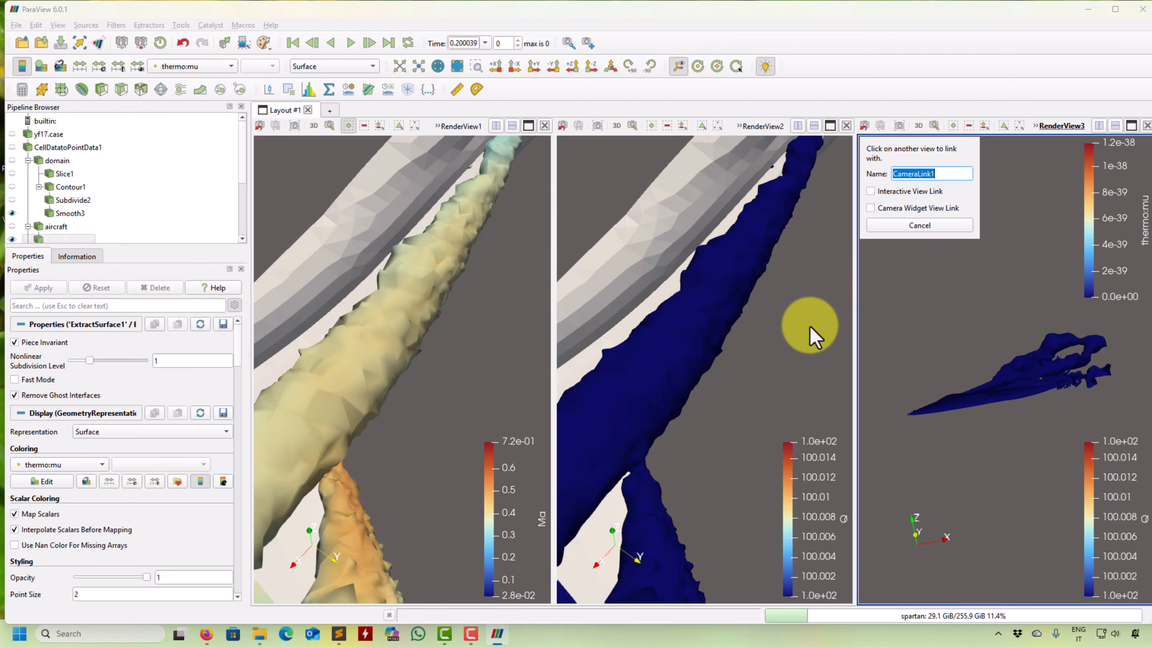
left_click(779, 376)
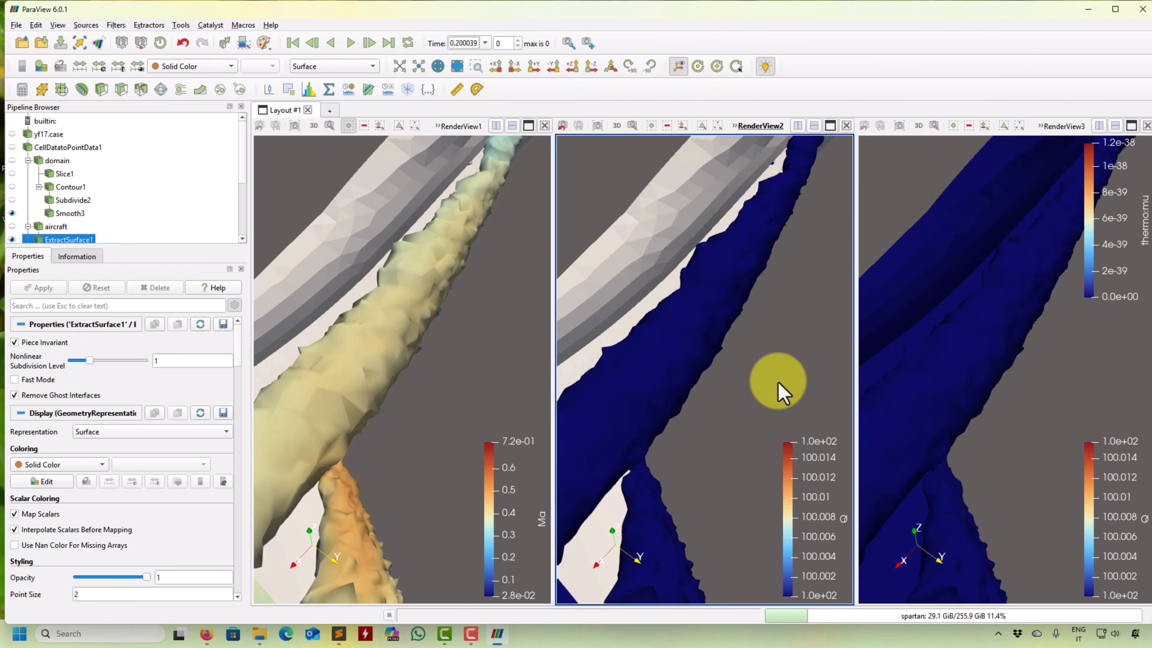
left_click_drag(779, 391, 771, 359)
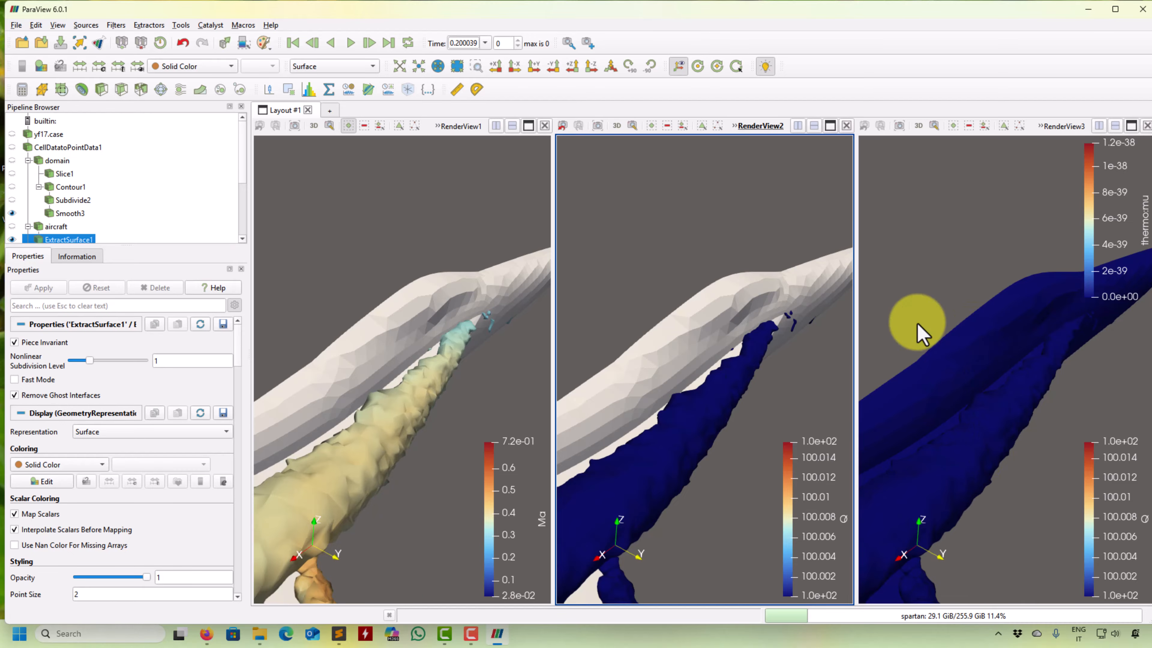
In RenderView3, set ExtractSurface1 to Solid Color and color Smooth3 by Ma.
left_click(917, 323)
scroll(917, 323, "down", 4)
left_click(215, 73)
left_click(193, 26)
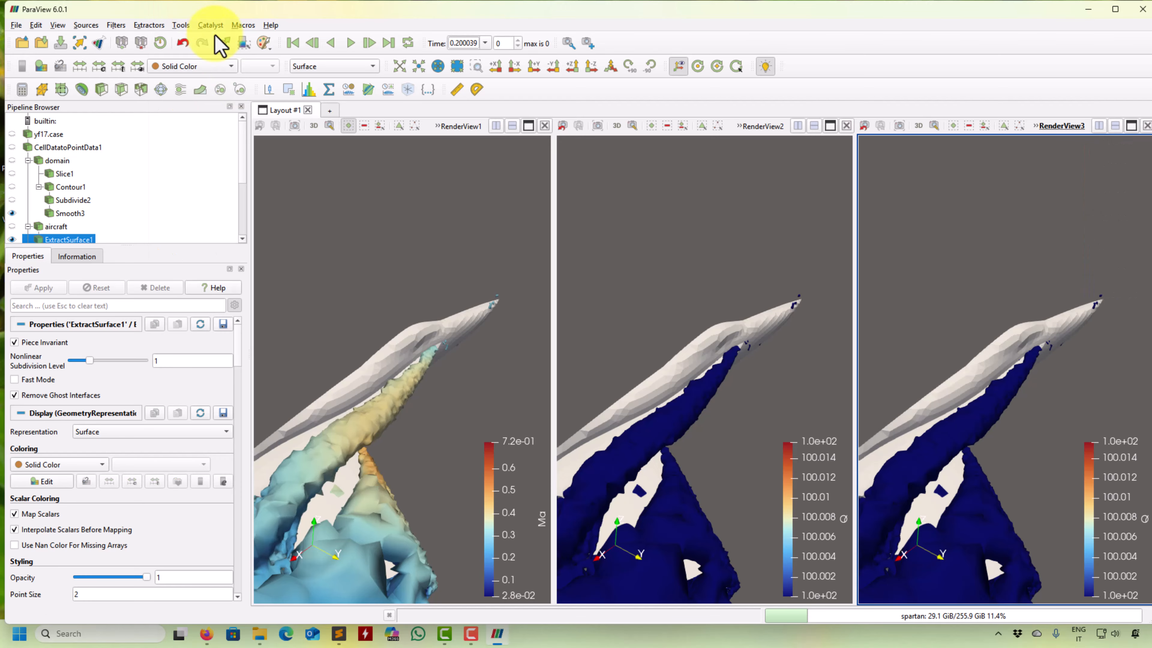
scroll(97, 215, "down", 2)
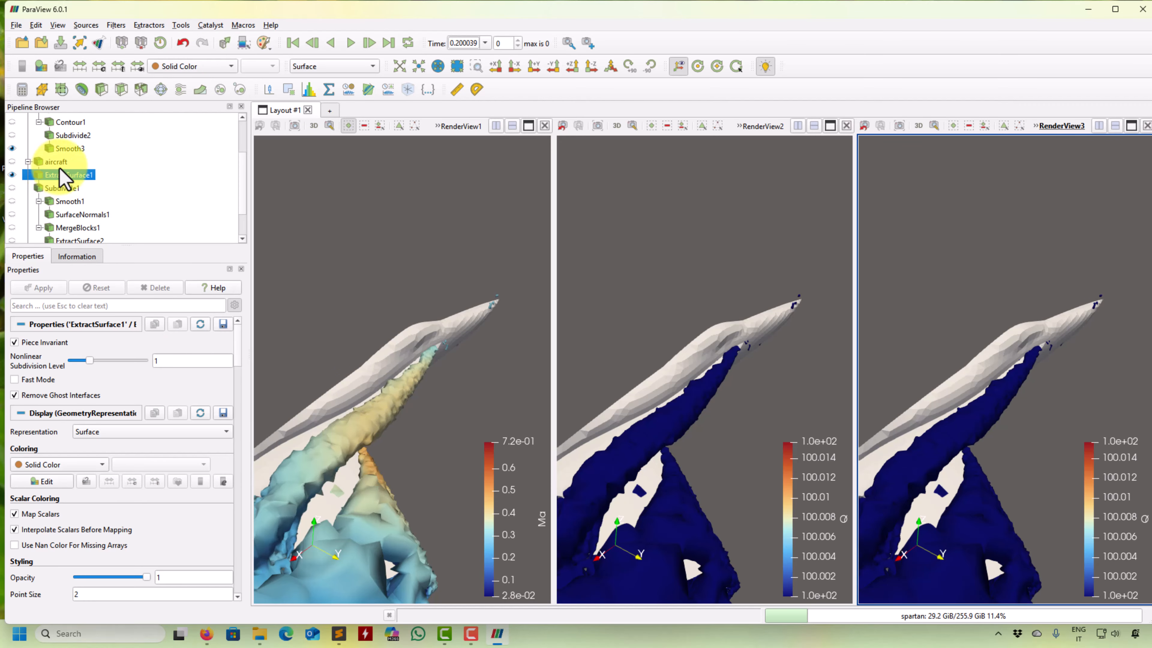
left_click(68, 149)
left_click(193, 66)
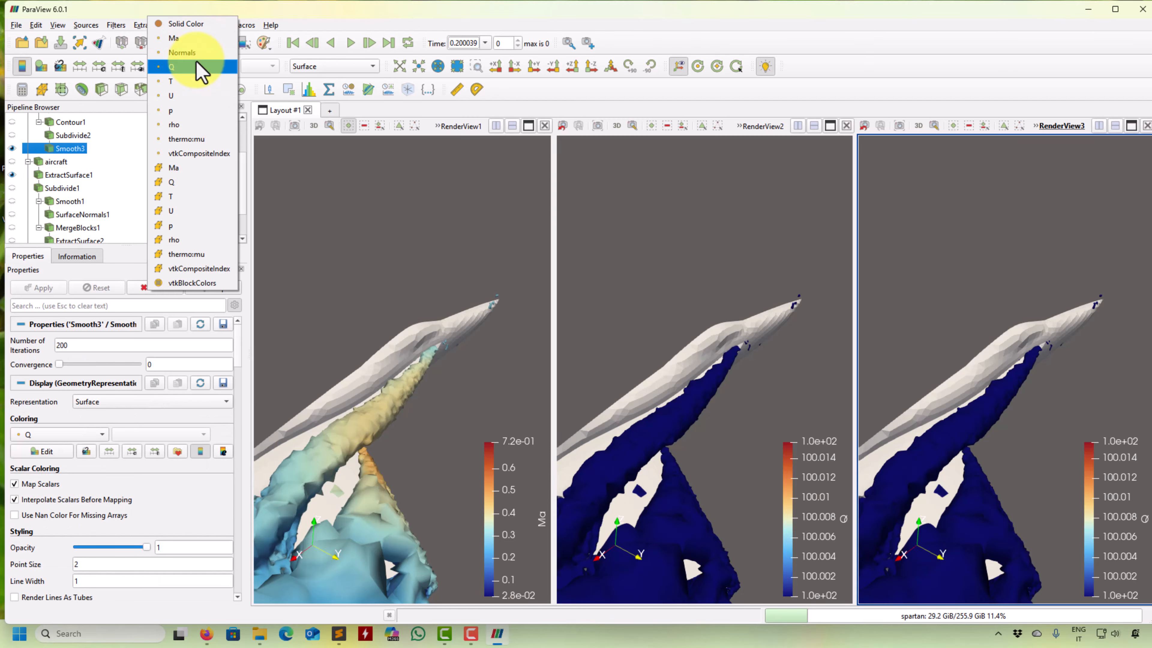
left_click(196, 39)
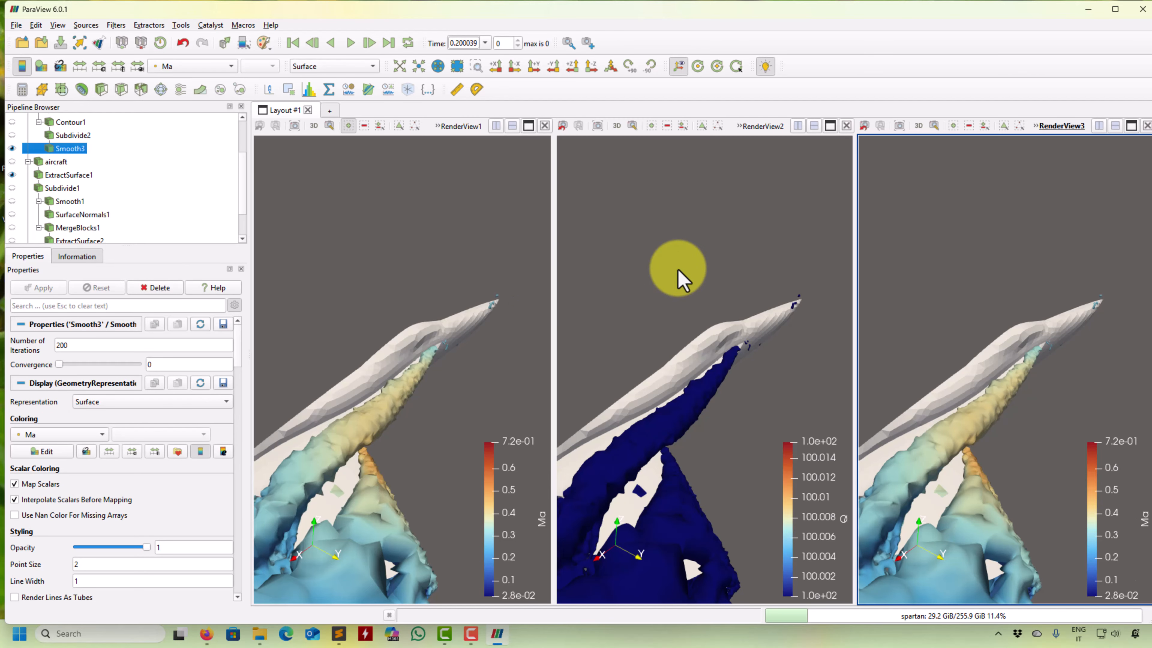
In RenderView2, hide Smooth3 and show Subdivide2 in its place.
scroll(613, 261, "up", 3)
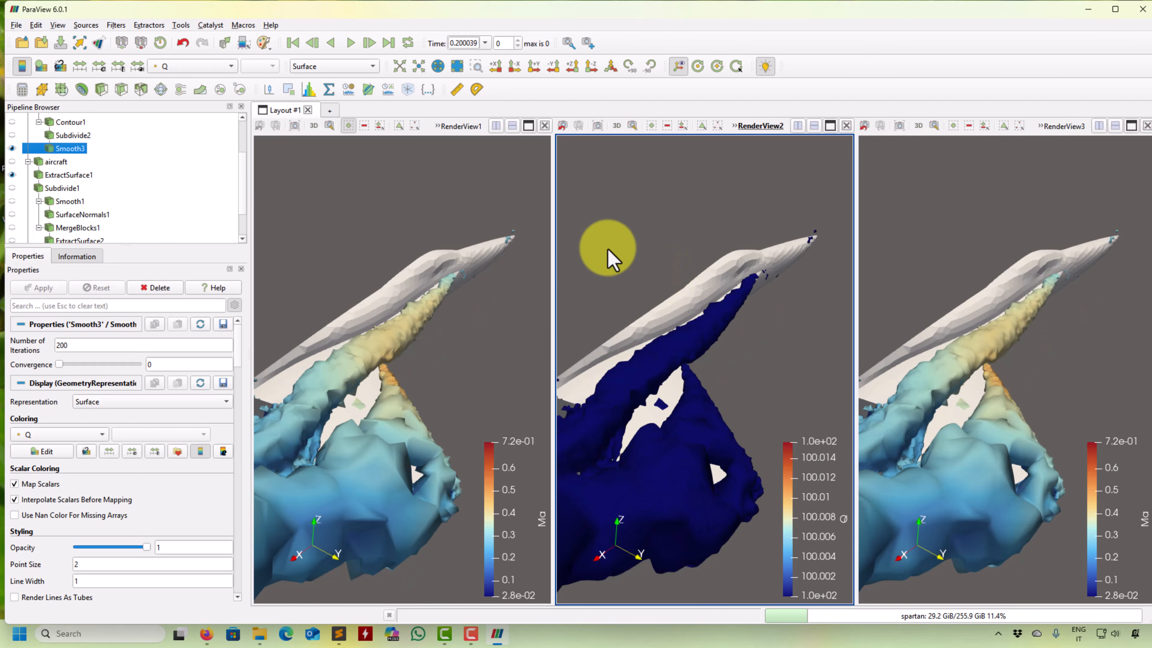
left_click(12, 148)
left_click(12, 134)
scroll(648, 257, "up", 5)
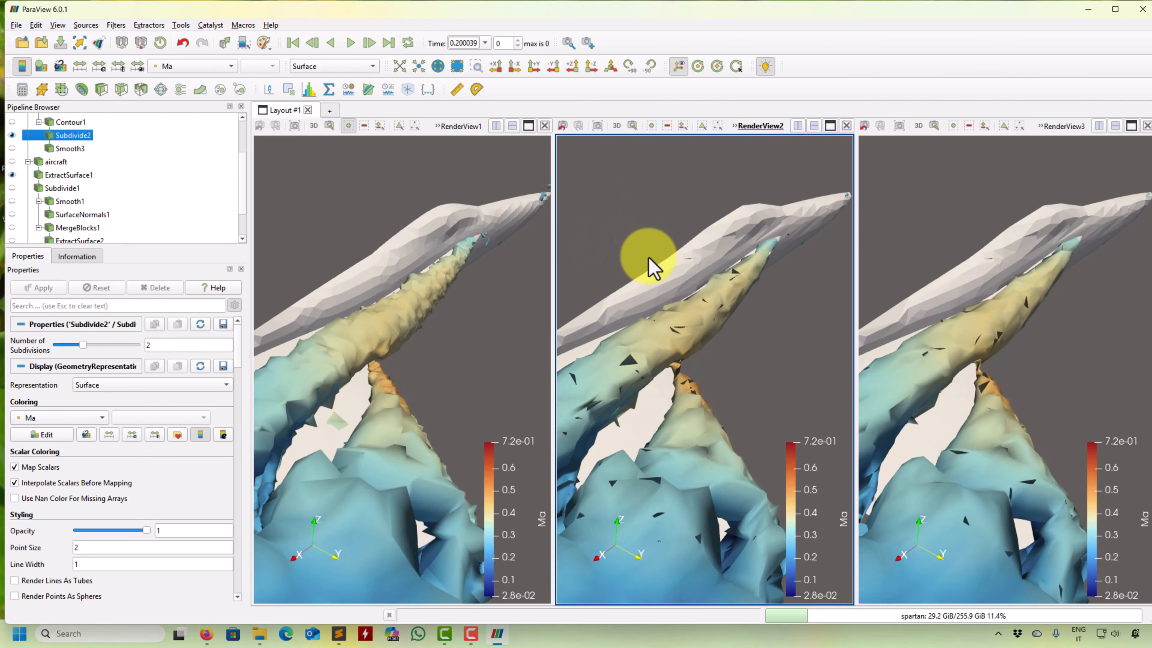
scroll(663, 326, "down", 5)
scroll(718, 247, "down", 5)
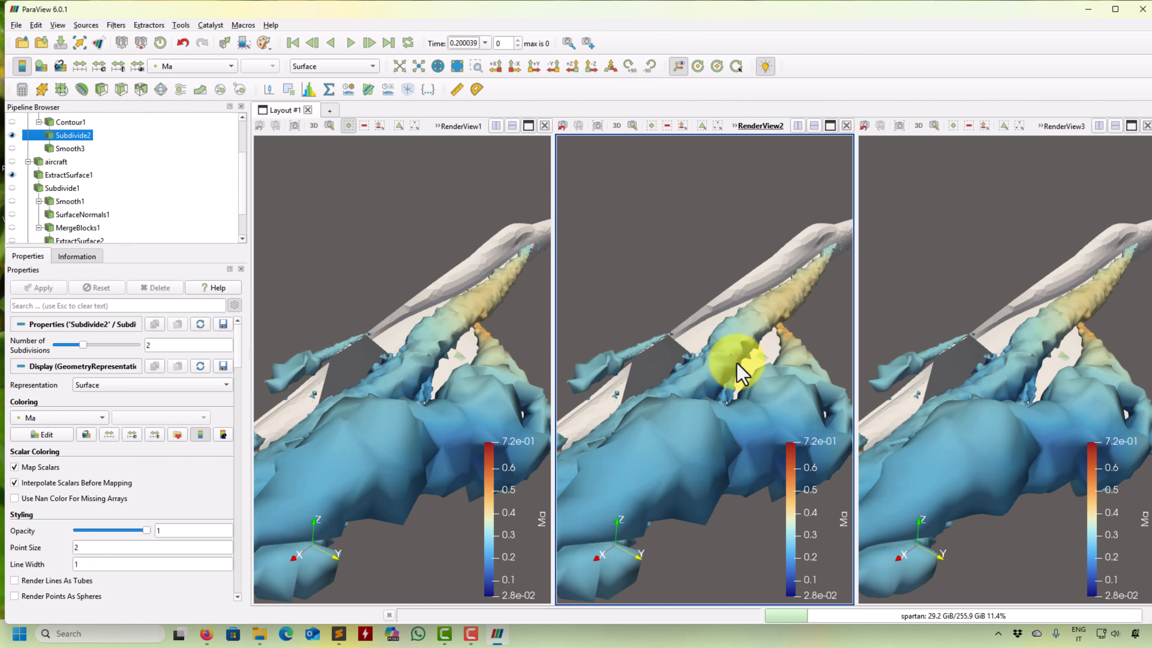
scroll(741, 354, "up", 5)
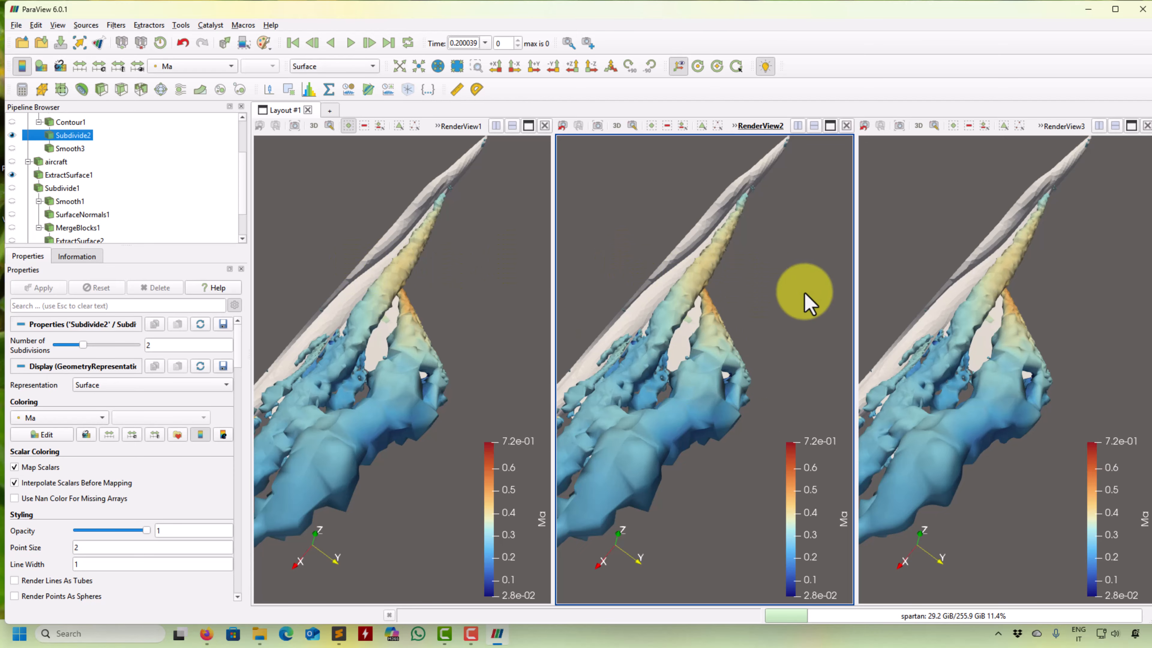
Set the number of iterations of the Smooth3 filter to 500 and apply the change.
left_click(499, 272)
scroll(497, 288, "up", 2)
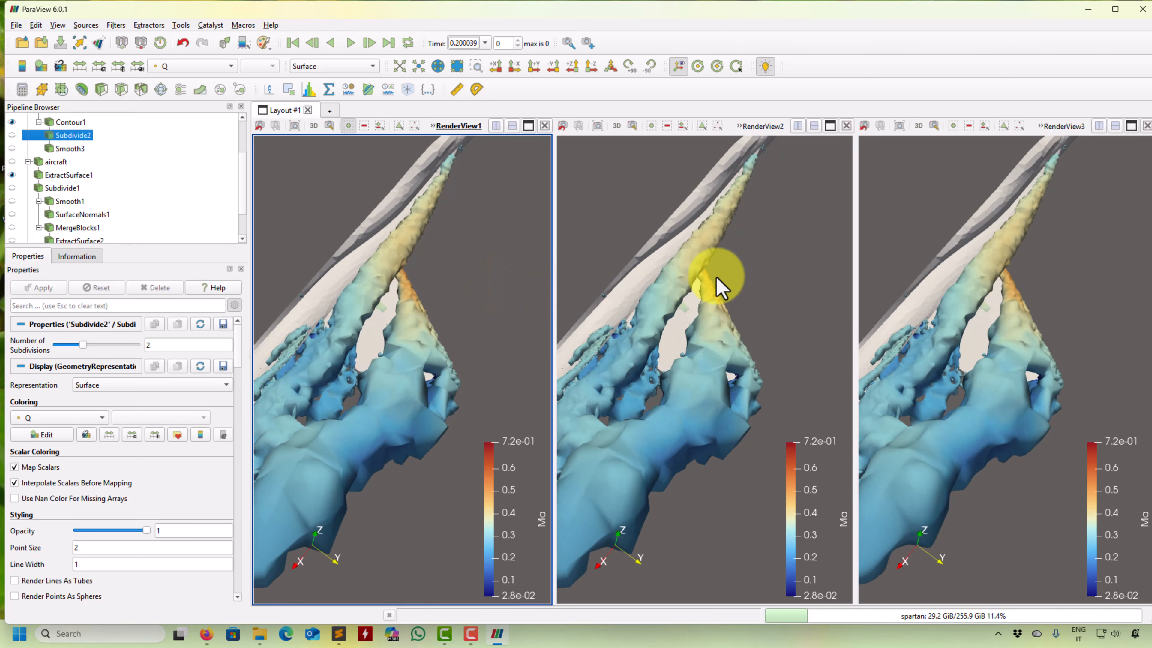
left_click_drag(1049, 184, 977, 451)
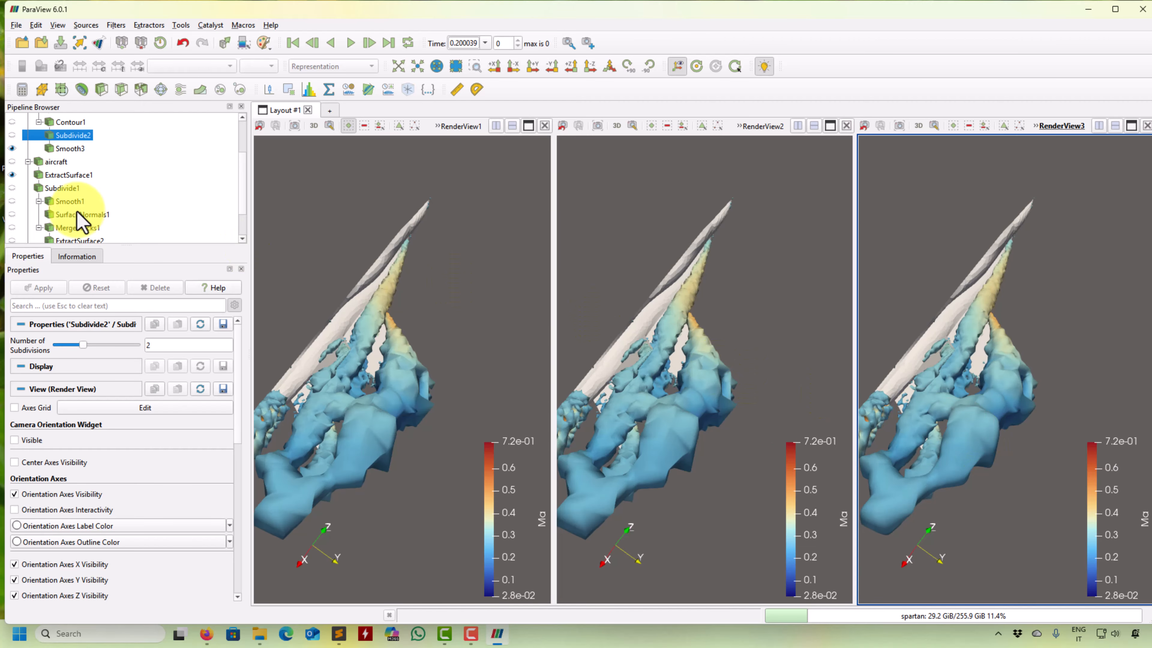
left_click(69, 150)
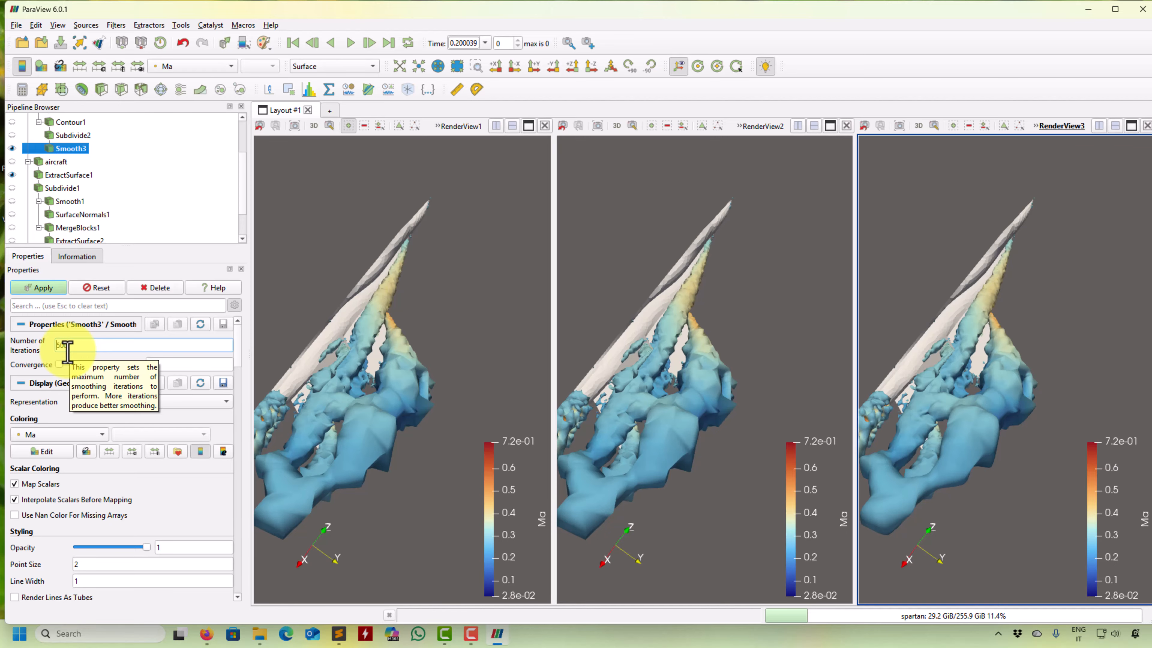
left_click(39, 287)
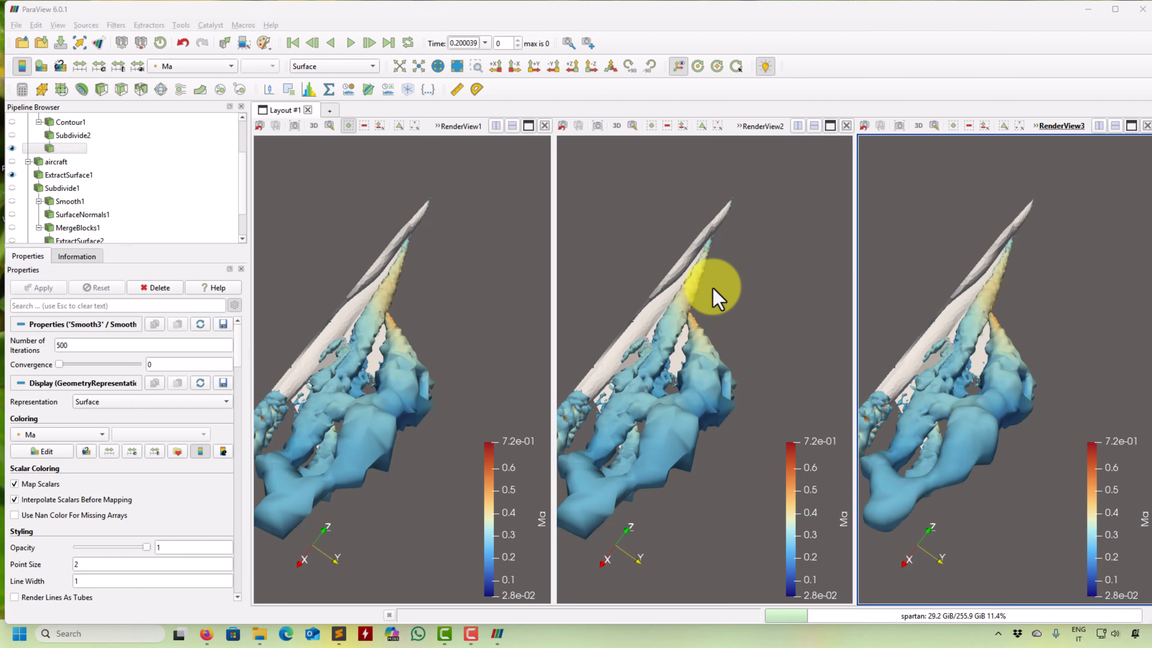
Compare the original, subdivided and smoothed isosurfaces around the wing from several angles in the three linked views.
left_click(749, 354)
scroll(749, 356, "up", 3)
mouse_move(764, 397)
left_mouse_down()
mouse_move(802, 273)
mouse_move(769, 399)
left_mouse_up()
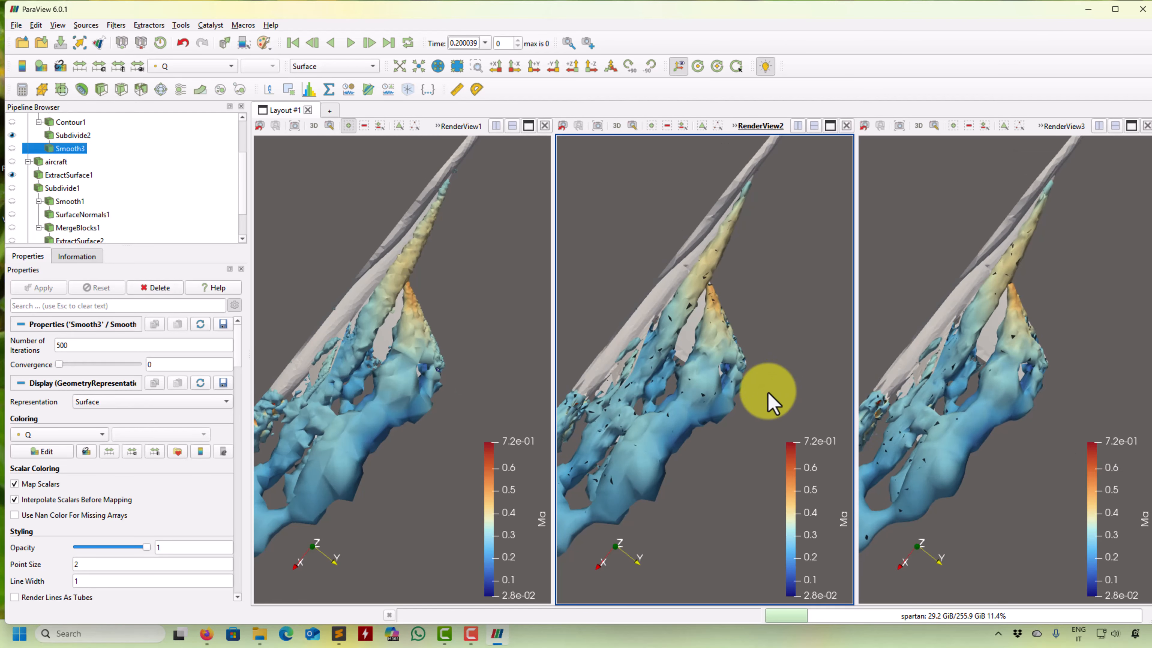
left_click(1006, 336)
scroll(977, 384, "up", 3)
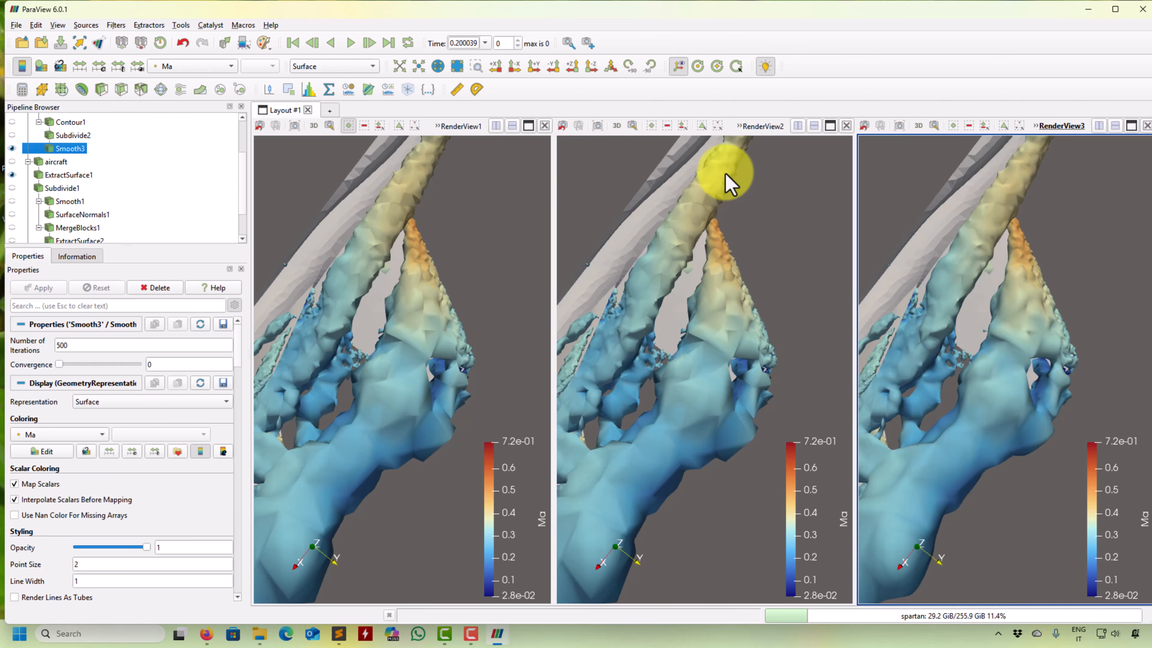
mouse_move(702, 234)
left_mouse_down()
mouse_move(689, 249)
mouse_move(681, 232)
left_mouse_up()
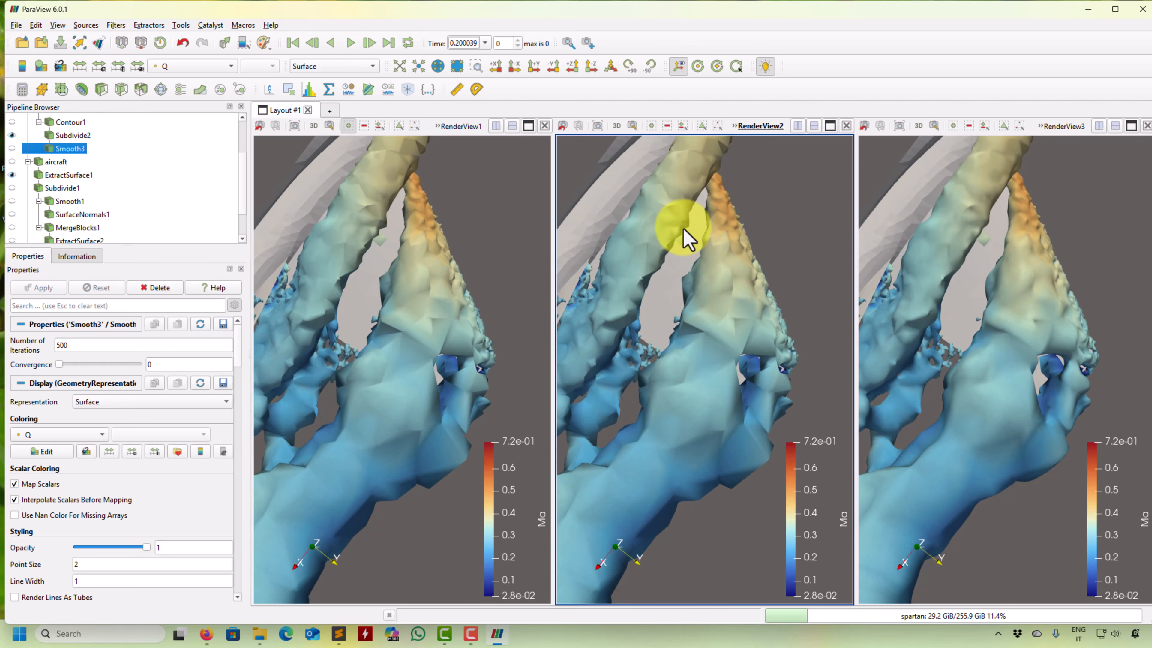
middle_click_drag(383, 275, 412, 359)
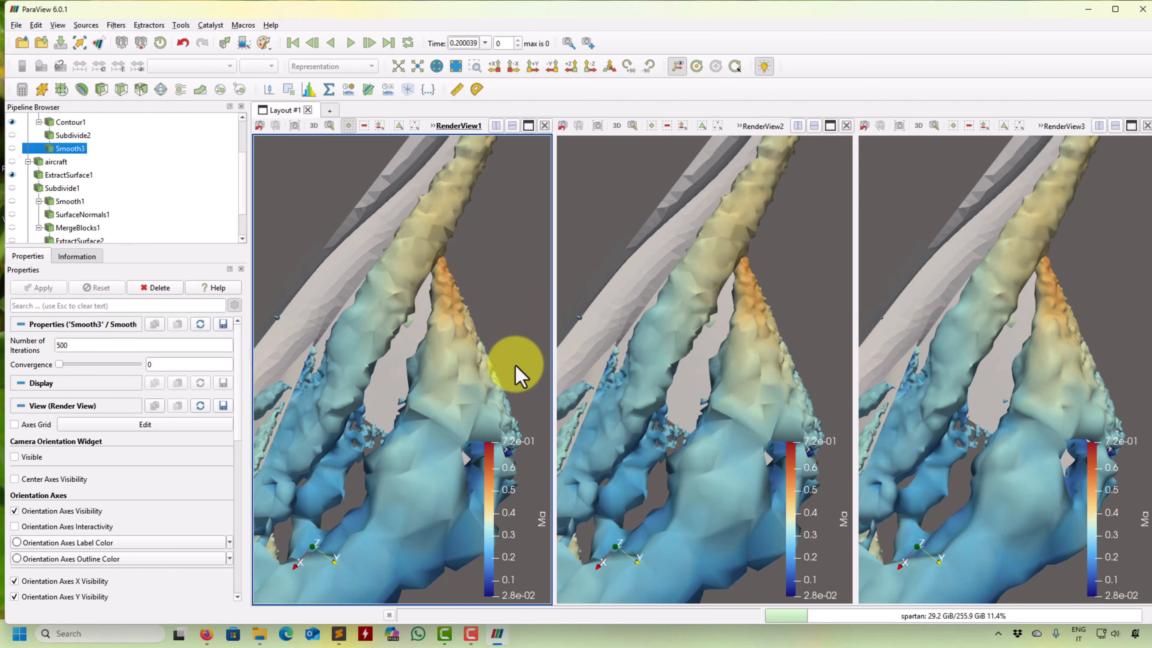
right_click_drag(680, 319, 709, 298)
left_click_drag(702, 384, 556, 309)
left_click(391, 222)
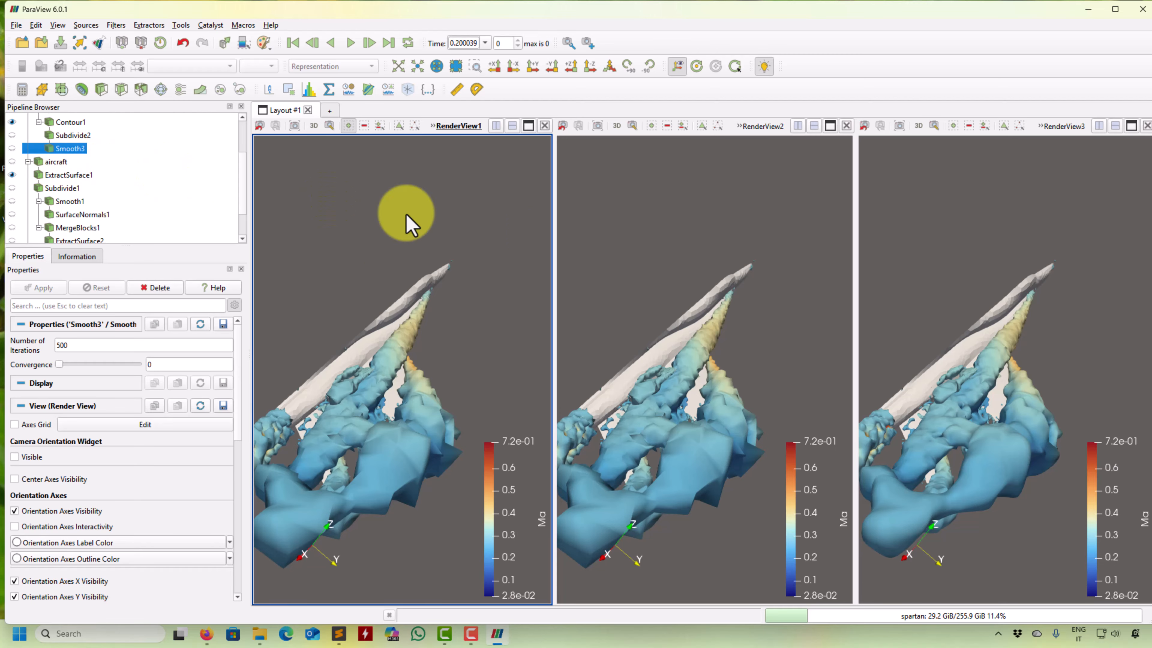
In RenderView2, replace Subdivide2 with Smooth3 and color it by Ma.
left_click(583, 245)
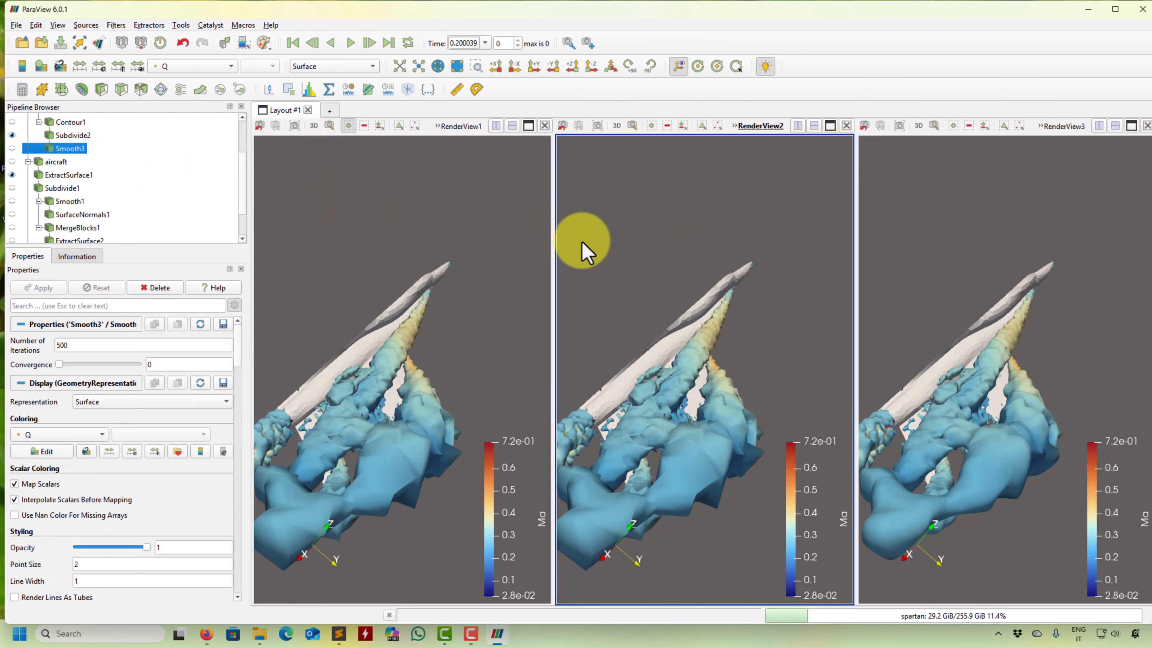
left_click(12, 148)
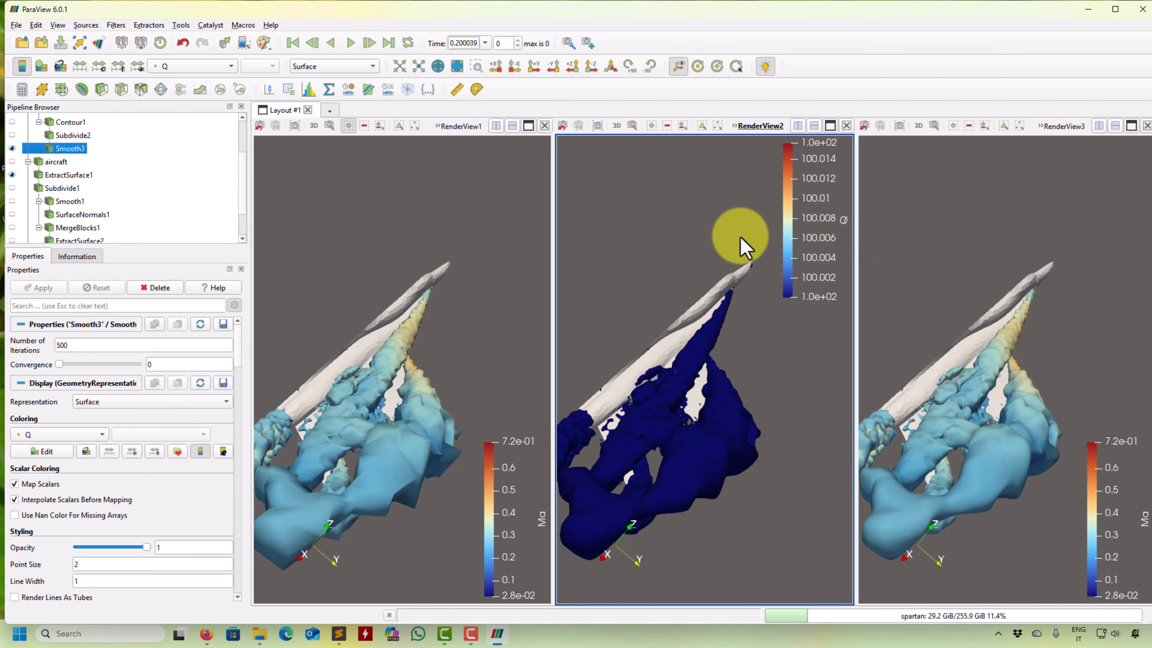
left_click(181, 67)
left_click(177, 38)
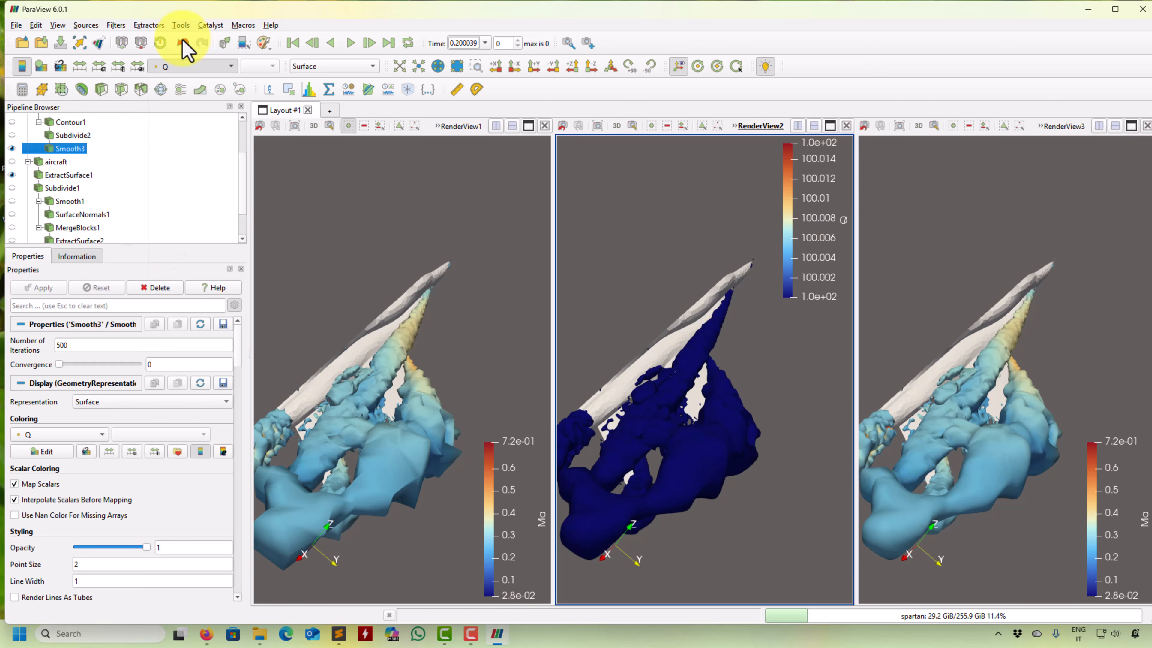
scroll(696, 277, "up", 3)
left_click_drag(694, 268, 691, 272)
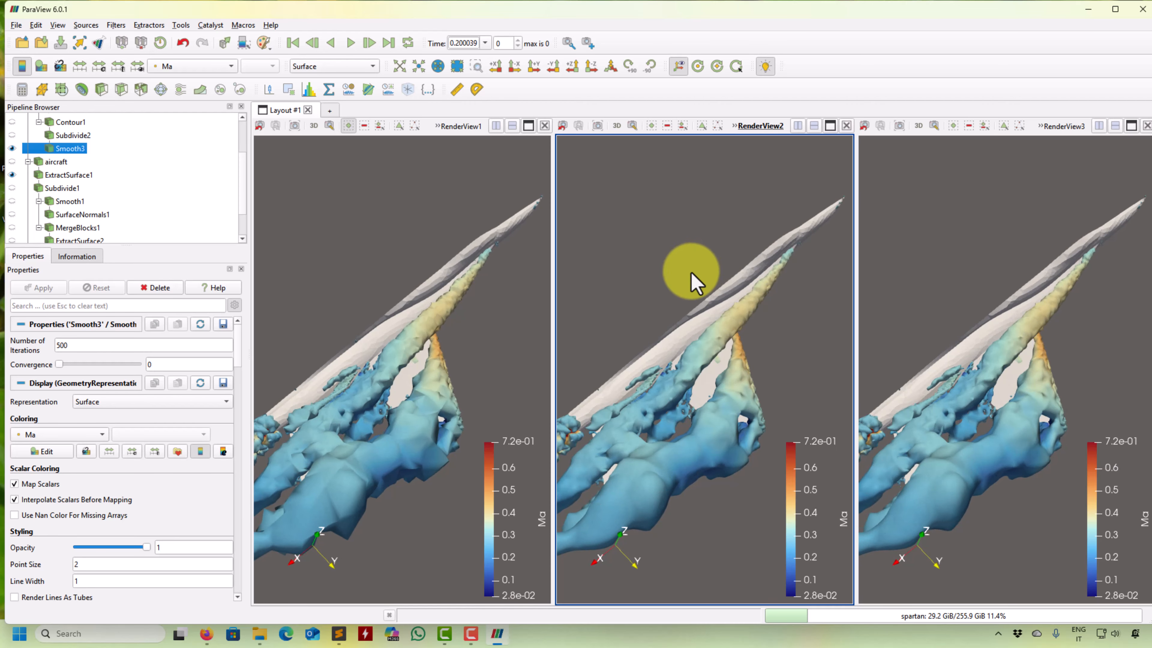
Apply a Surface Normals filter to Smooth3 in RenderView3 and color the result by Ma.
left_click(1003, 272)
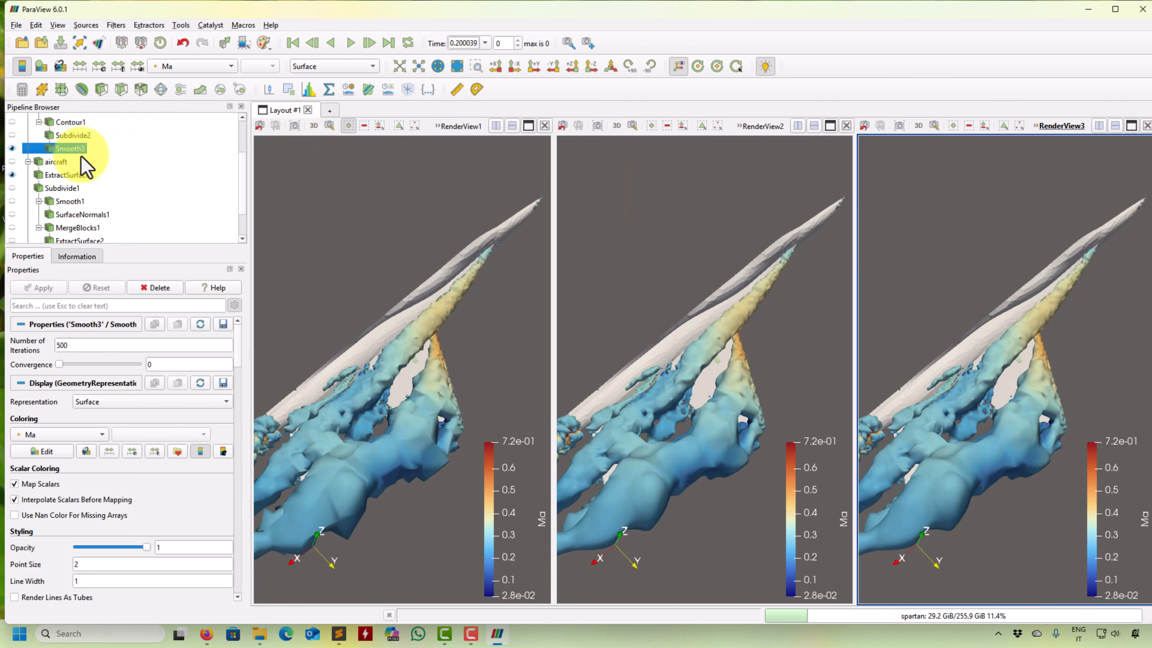
left_click(86, 25)
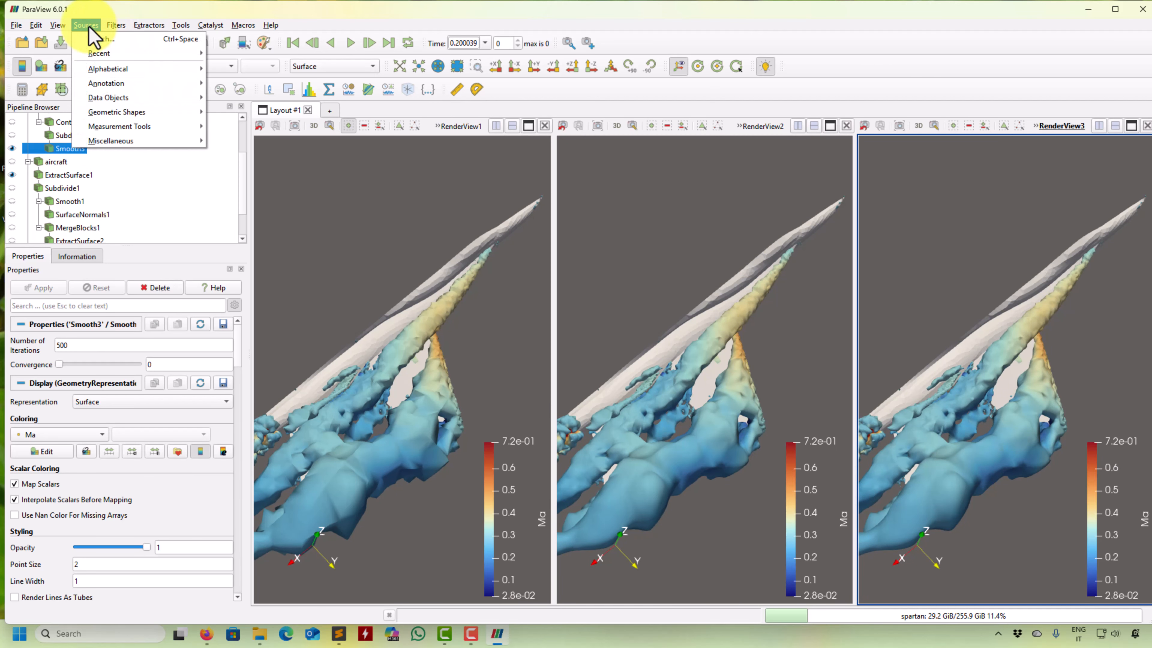
left_click(116, 25)
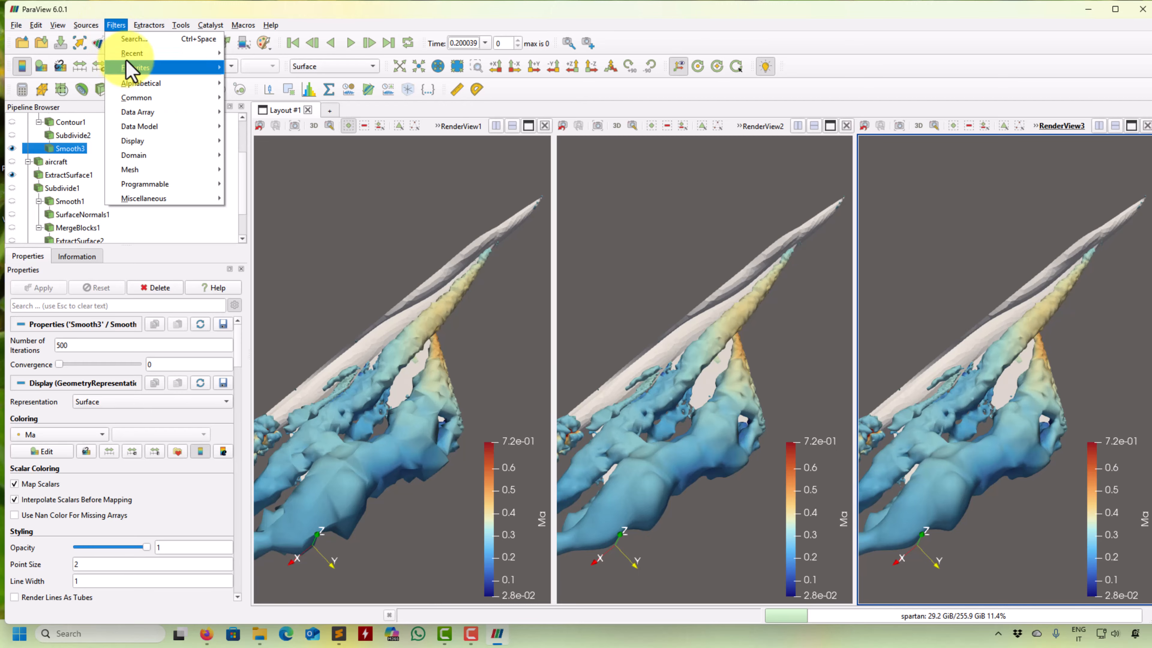
mouse_move(136, 54)
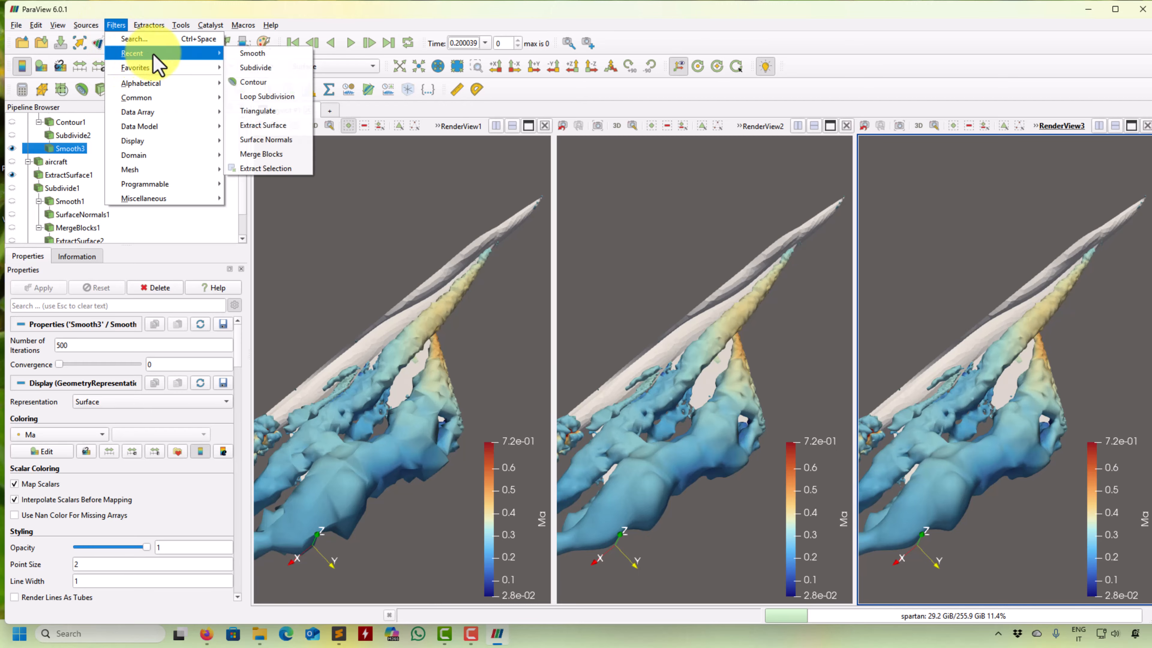
left_click(281, 140)
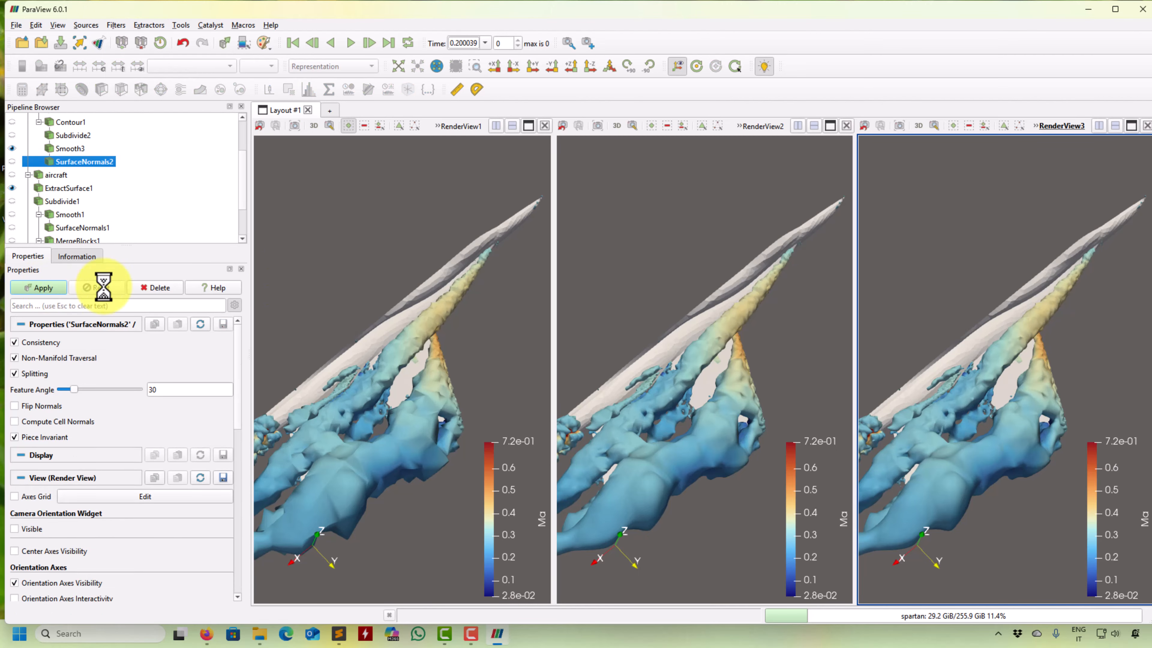
left_click(212, 68)
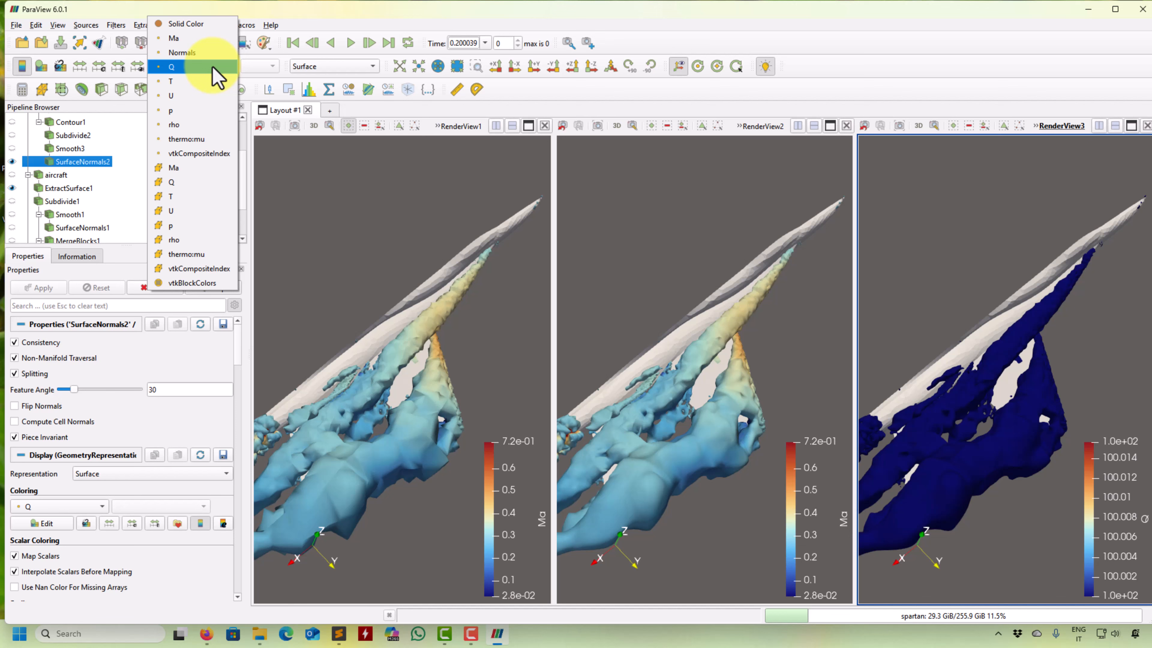
left_click(195, 39)
Compare the shading of Smooth3 in RenderView2 with SurfaceNormals2 in RenderView3 from close up and from other angles.
scroll(680, 272, "up", 5)
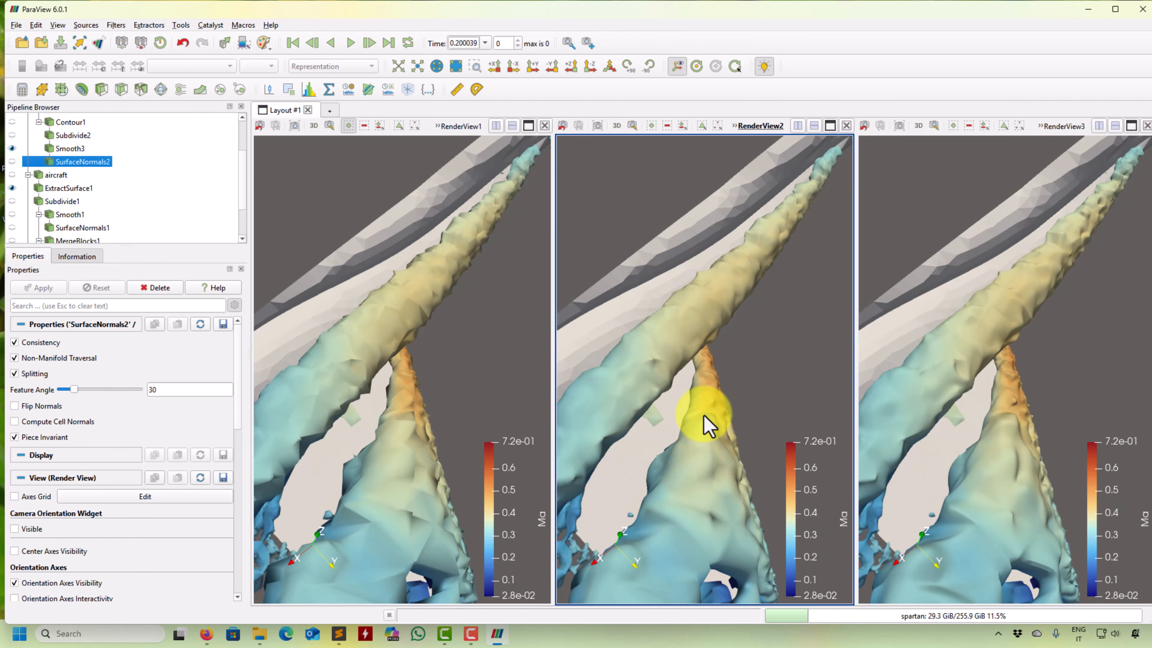
left_click_drag(710, 427, 659, 424)
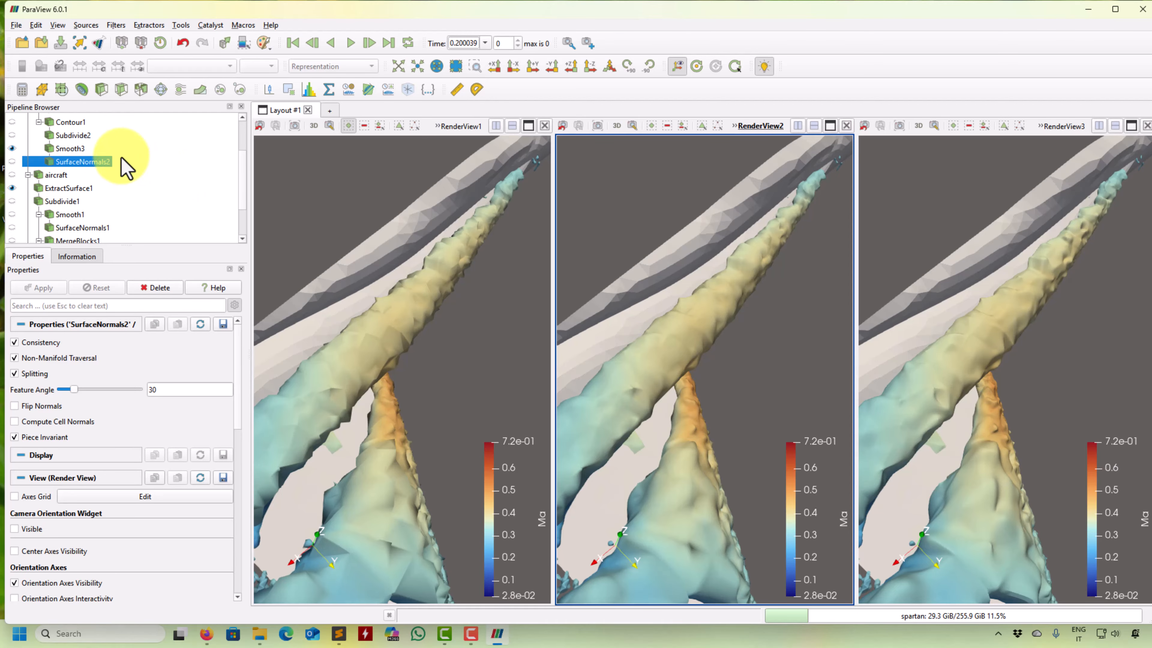
left_click(914, 243)
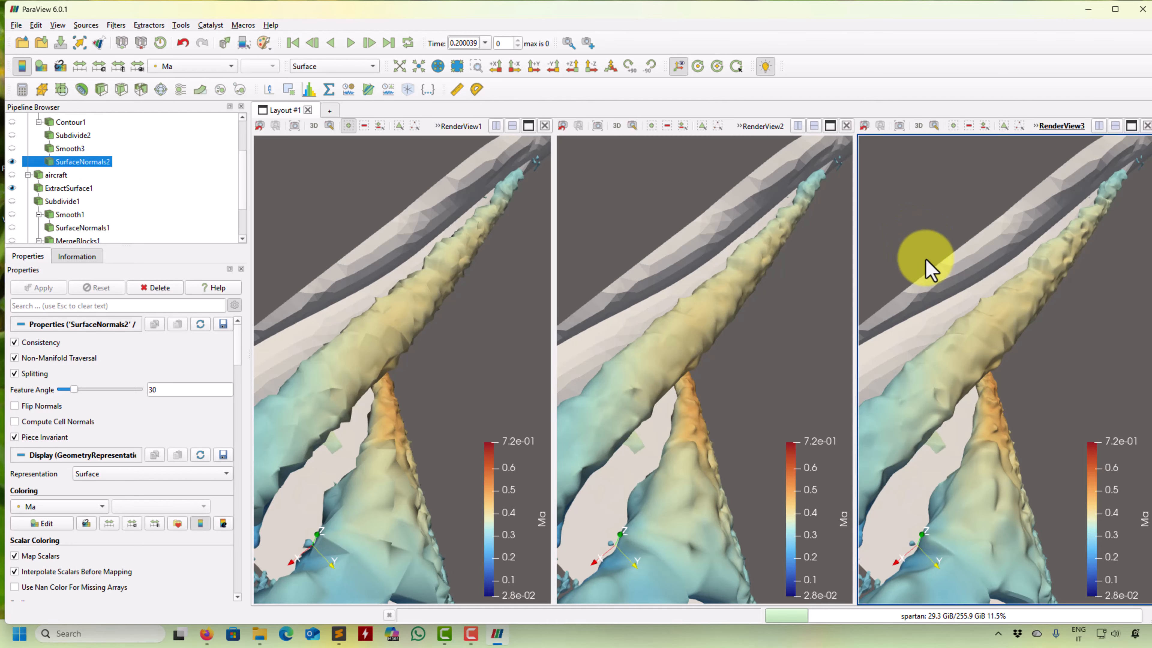
left_click_drag(771, 402, 776, 378)
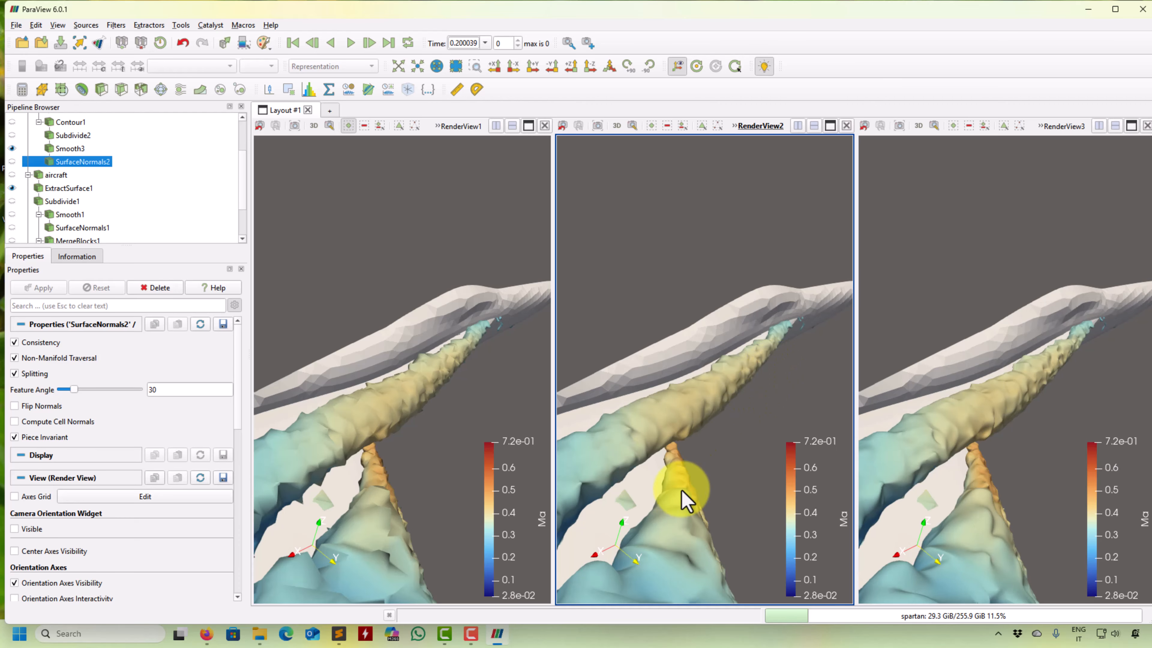
left_click_drag(682, 491, 756, 399)
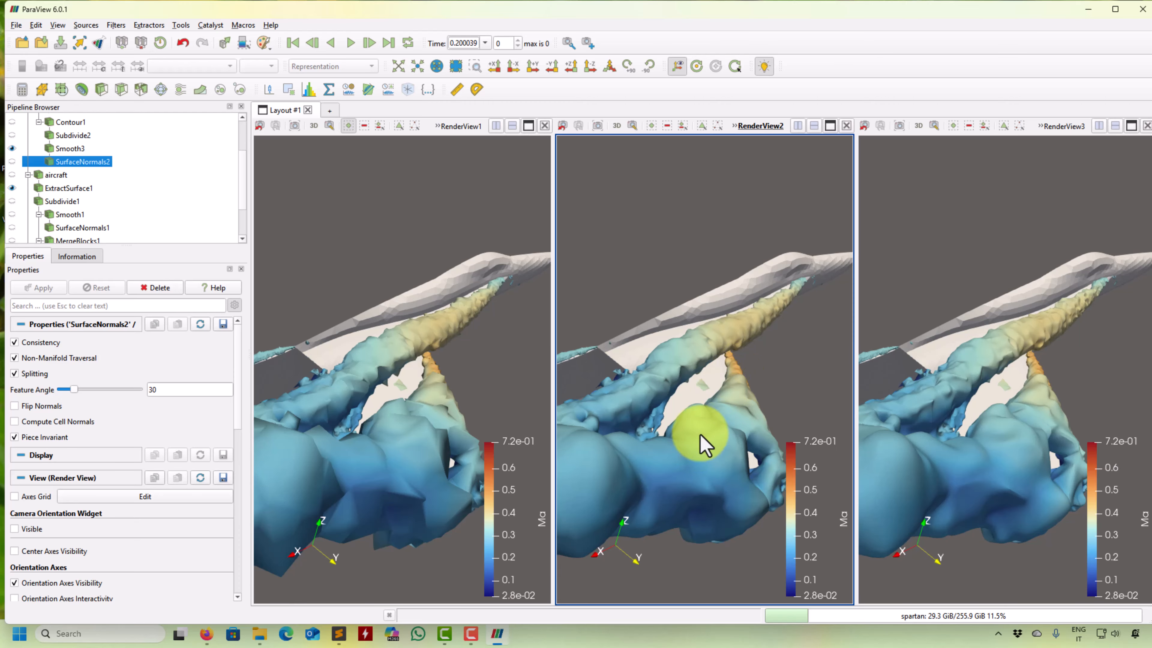
left_click_drag(681, 476, 717, 408)
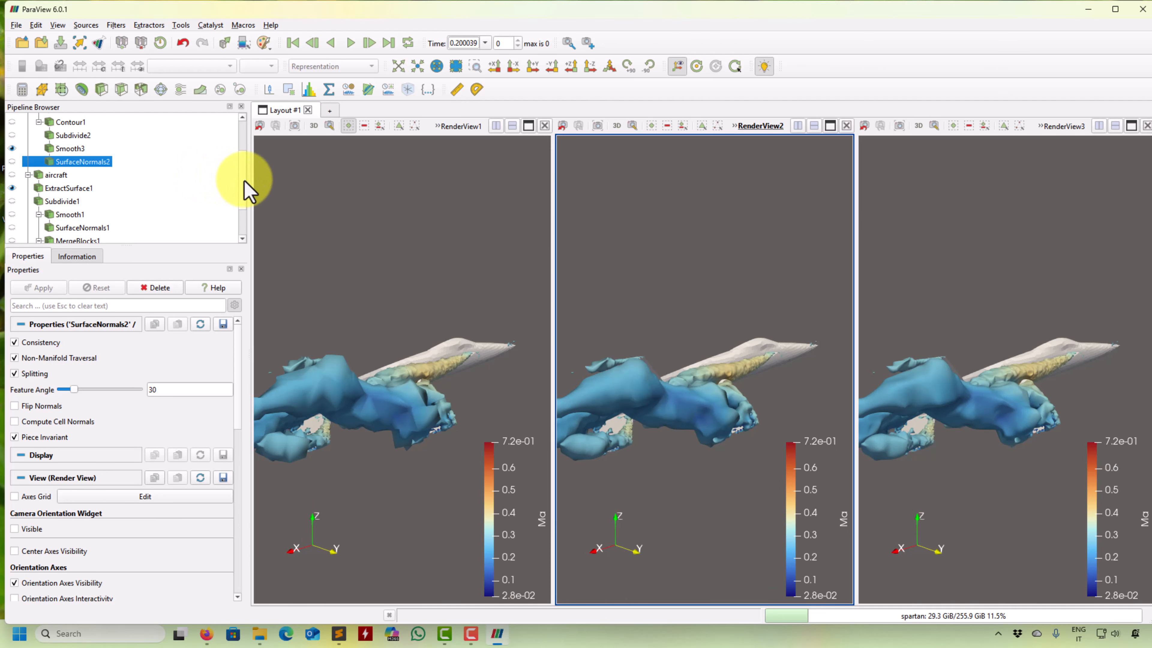
Enable ray tracing with shadows for RenderView2.
left_click_drag(244, 181, 25, 239)
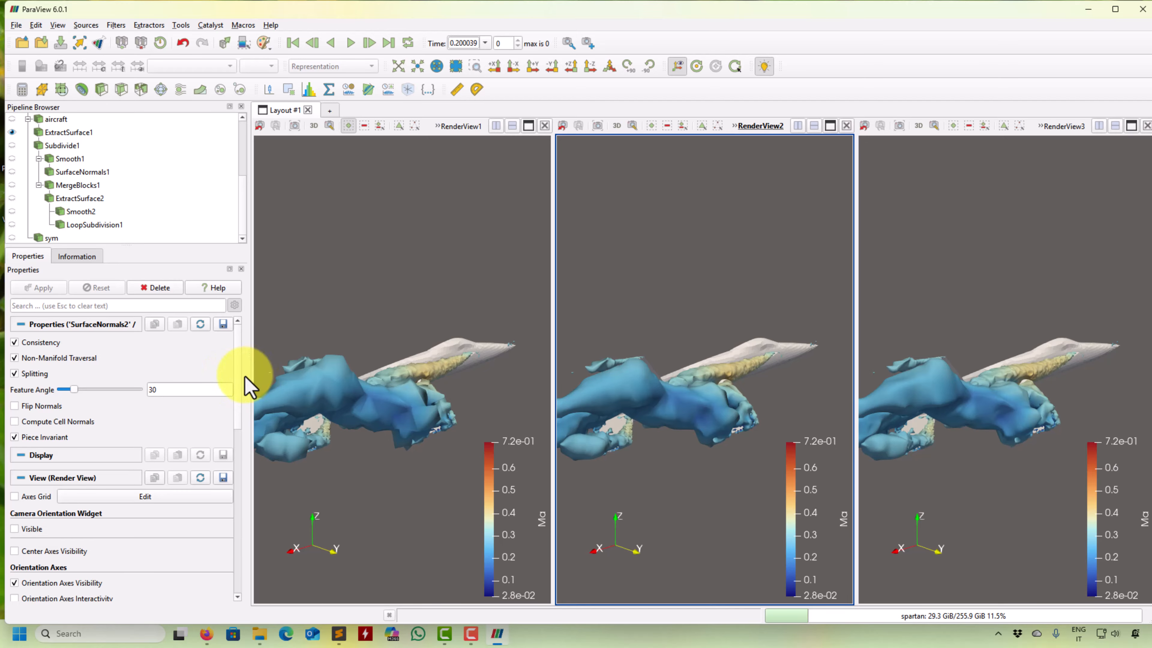
left_click_drag(239, 388, 238, 585)
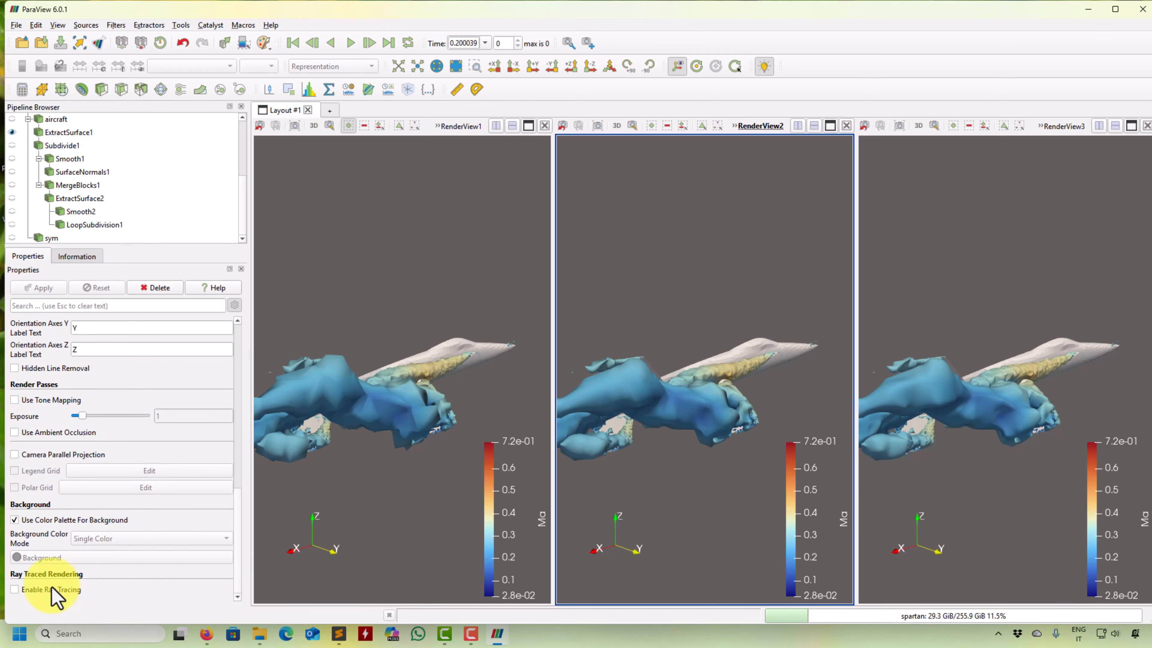
left_click(29, 592)
left_click_drag(243, 467, 240, 575)
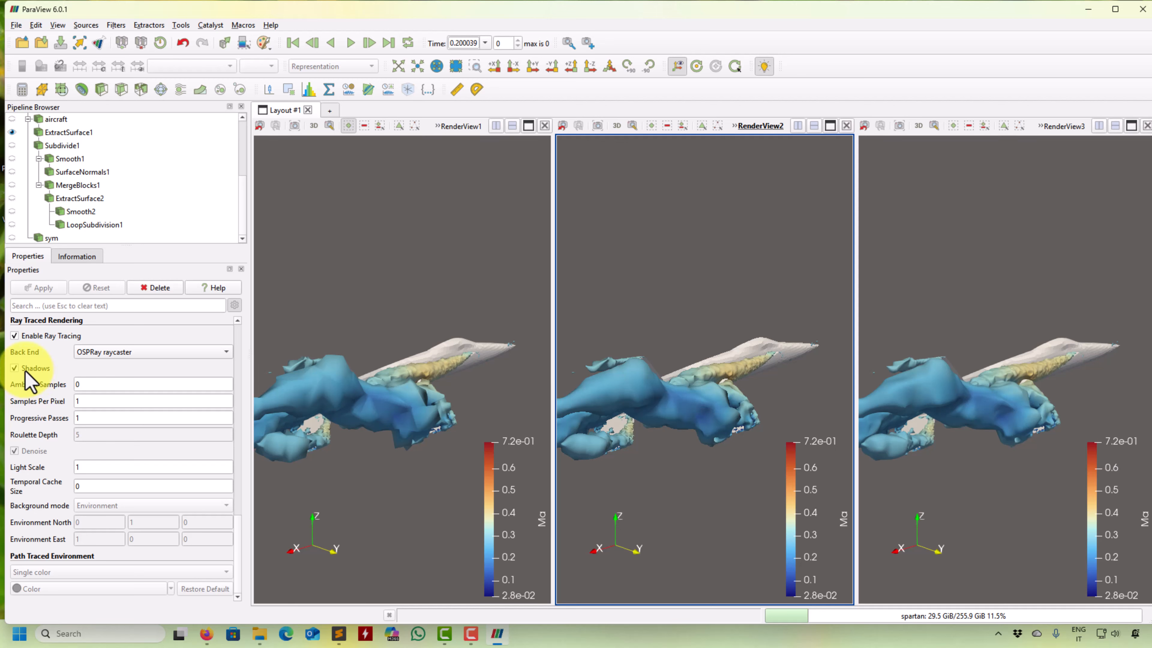
left_click_drag(684, 213, 689, 260)
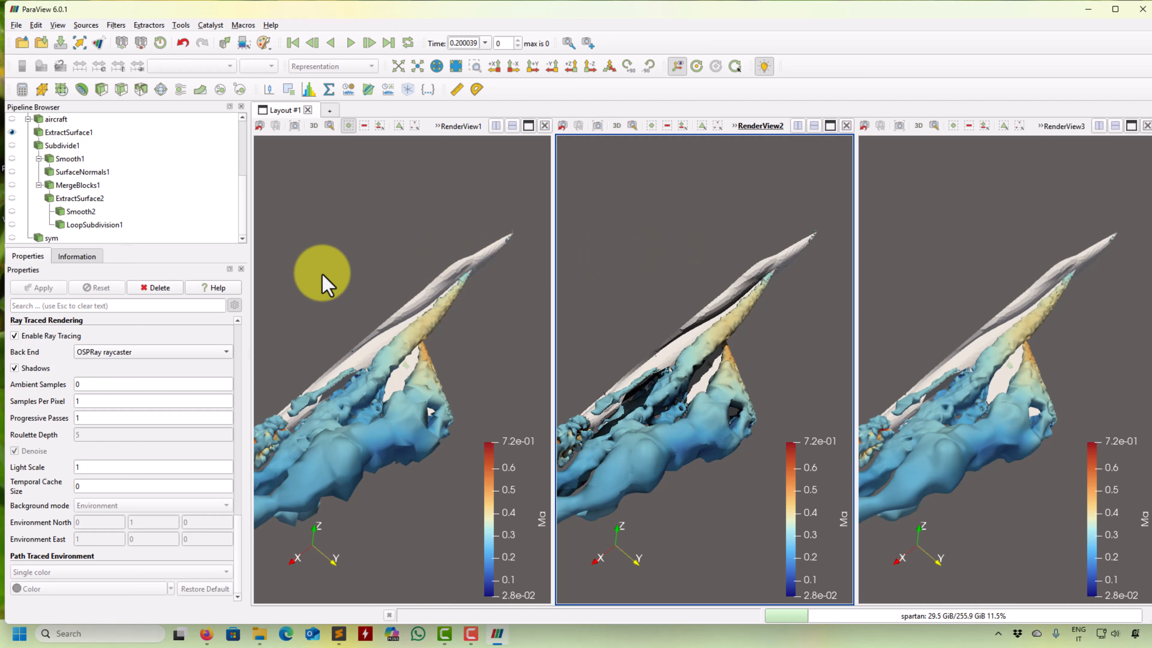
Enable ray tracing with shadows for RenderView1, keeping the OSPRay raycaster back end.
left_click(374, 240)
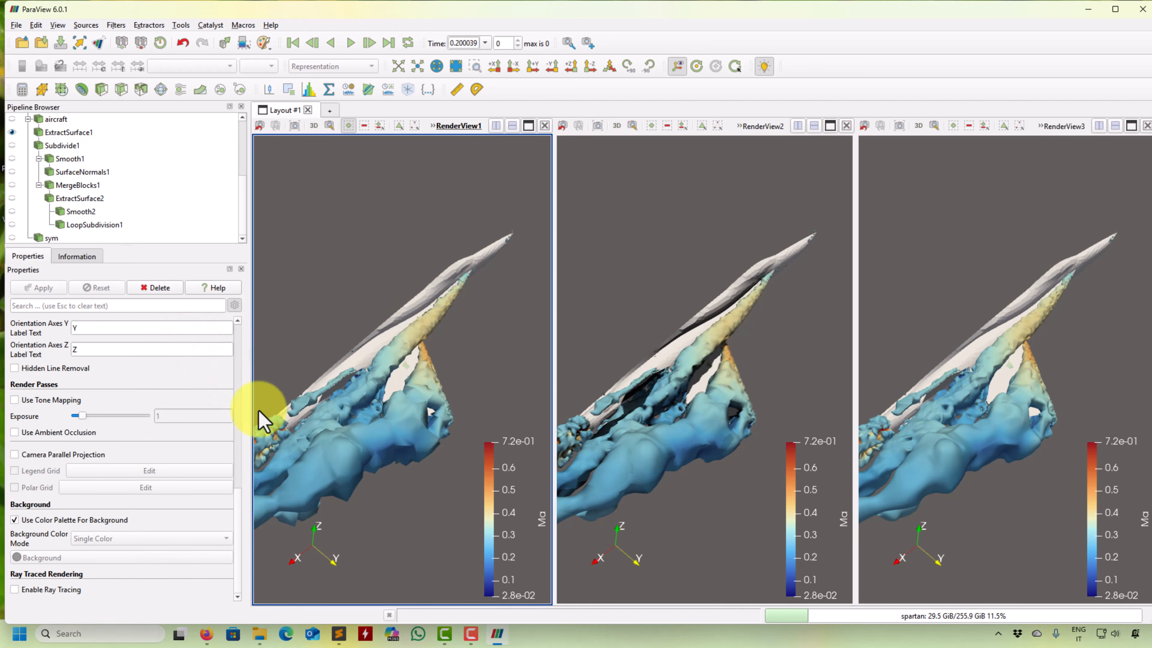
left_click(49, 588)
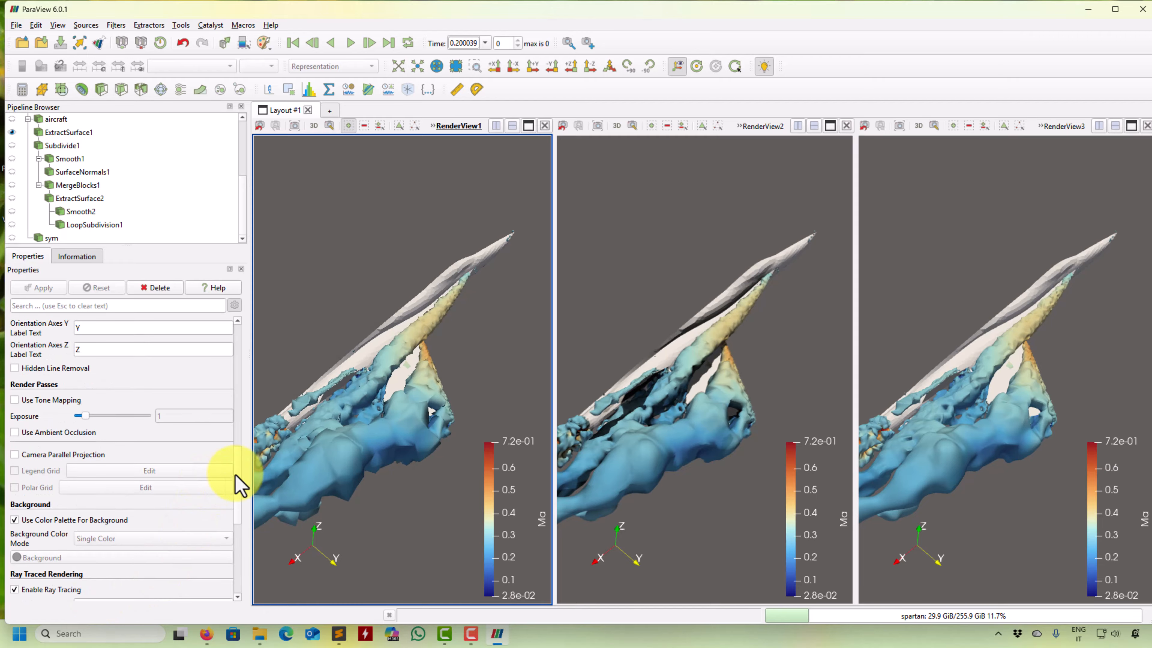
left_click_drag(241, 480, 247, 575)
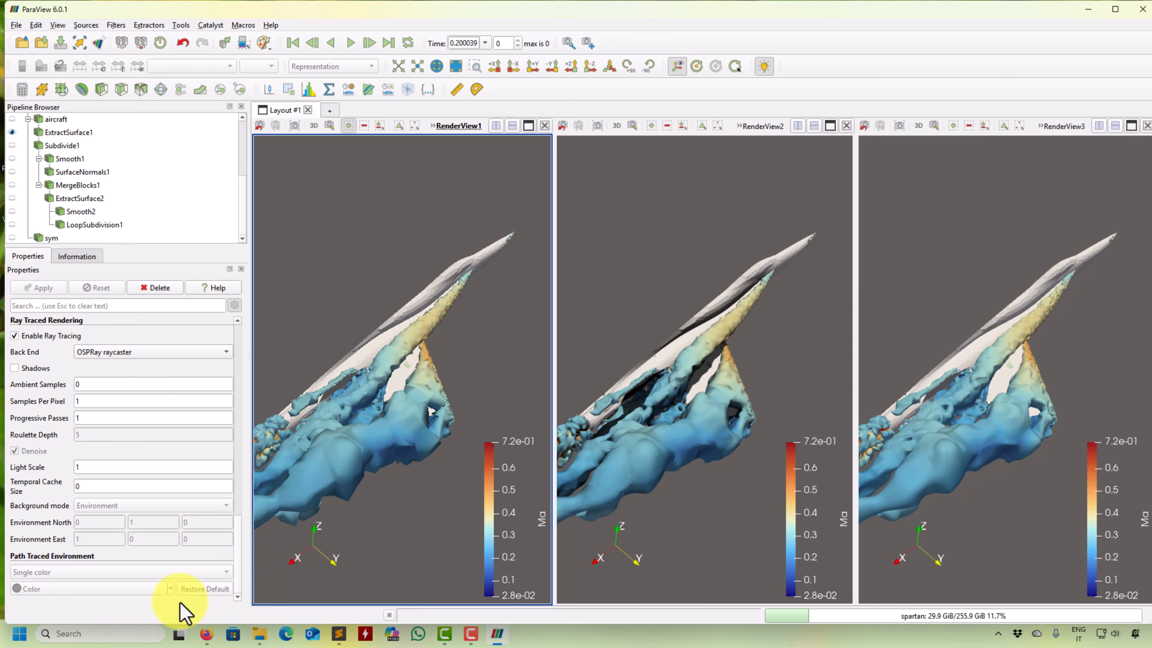
left_click(38, 369)
Enable ray tracing with shadows for RenderView3 as well, using the same OSPRay raycaster back end.
left_click(1031, 234)
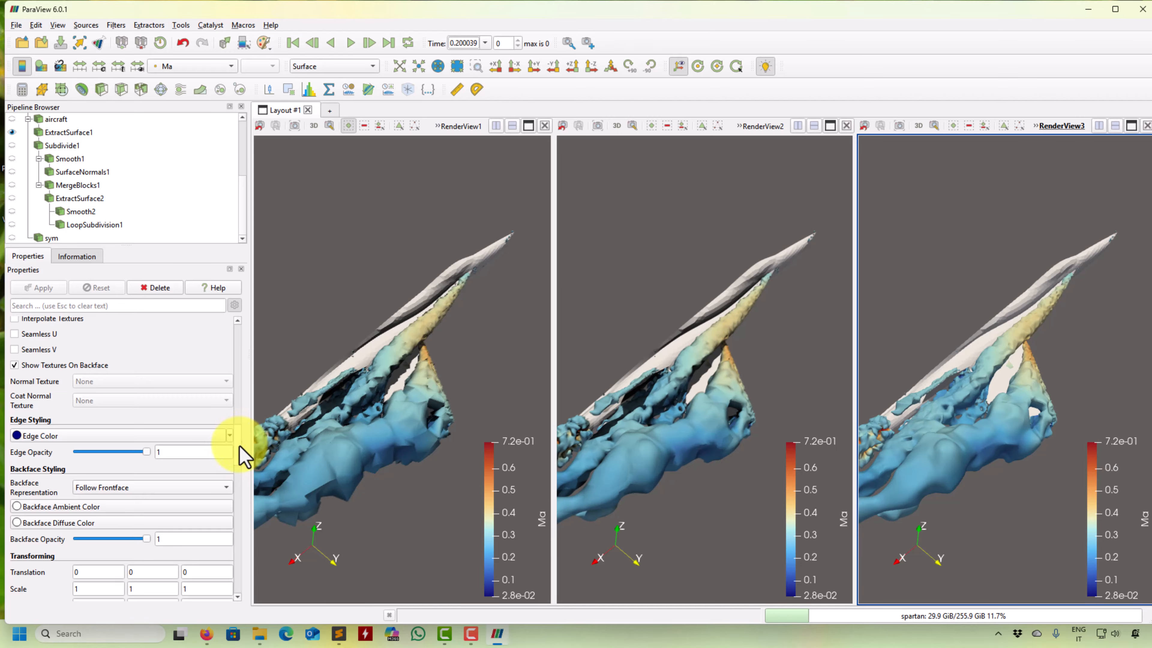
left_click_drag(244, 457, 261, 633)
left_click(16, 590)
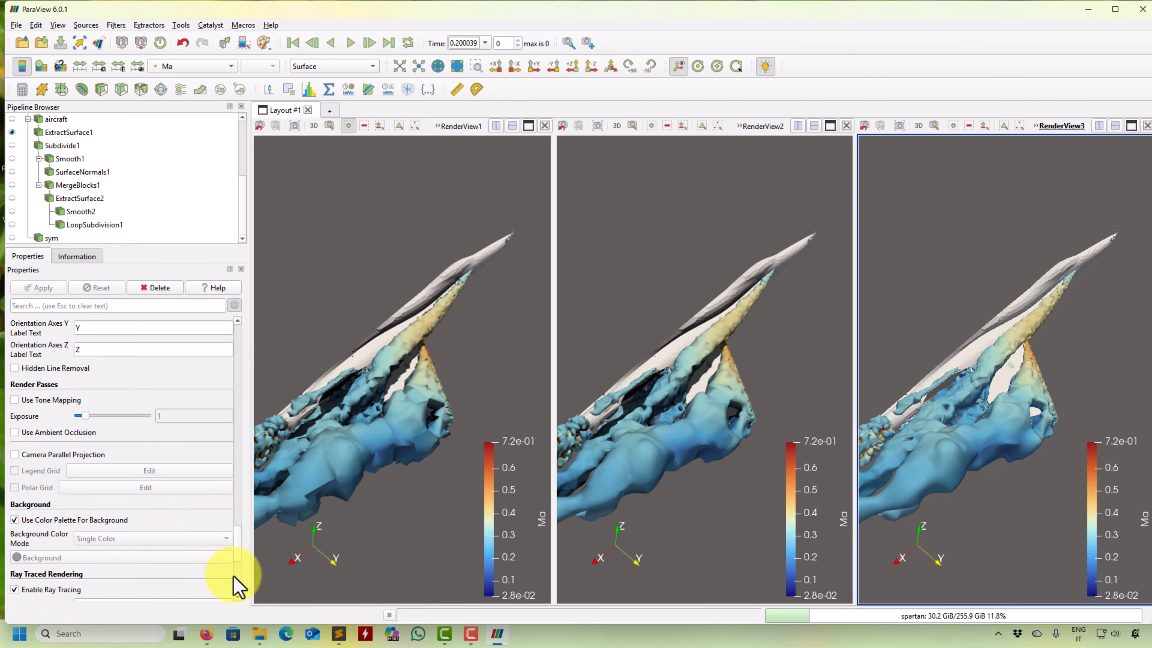
left_click_drag(242, 548, 243, 609)
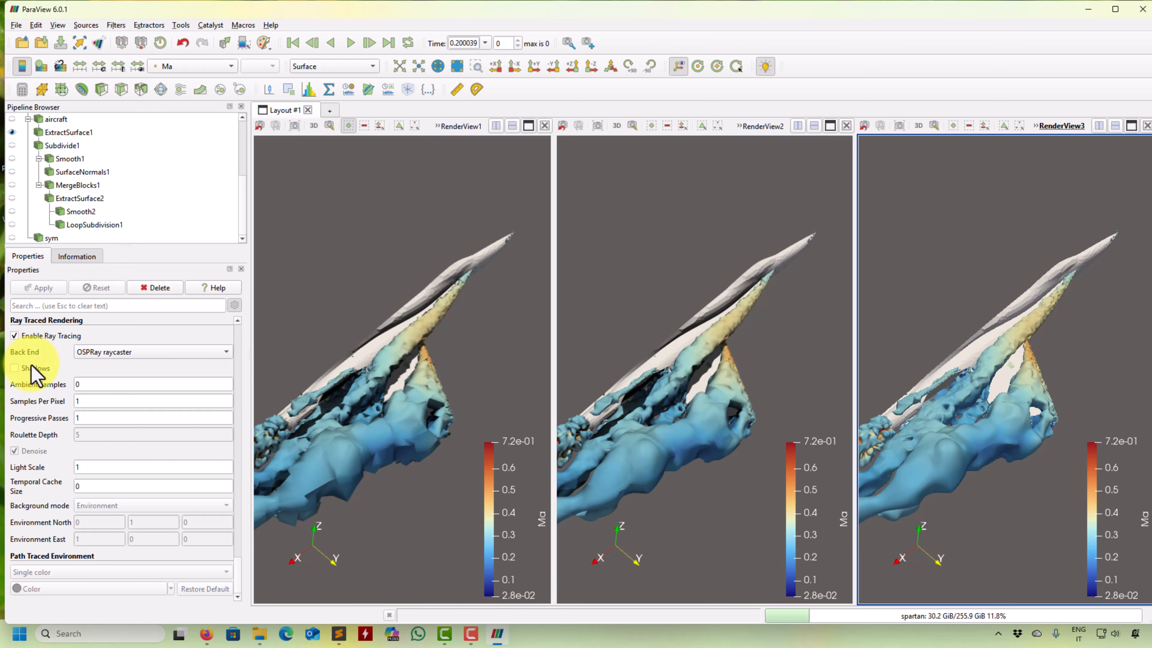
left_click(15, 368)
Compare the ray-traced shading and shadows of the Q isosurface and aircraft across the three linked views, up close and from different angles.
right_click_drag(964, 278, 962, 336)
left_click_drag(961, 336, 990, 268)
right_click_drag(990, 278, 980, 332)
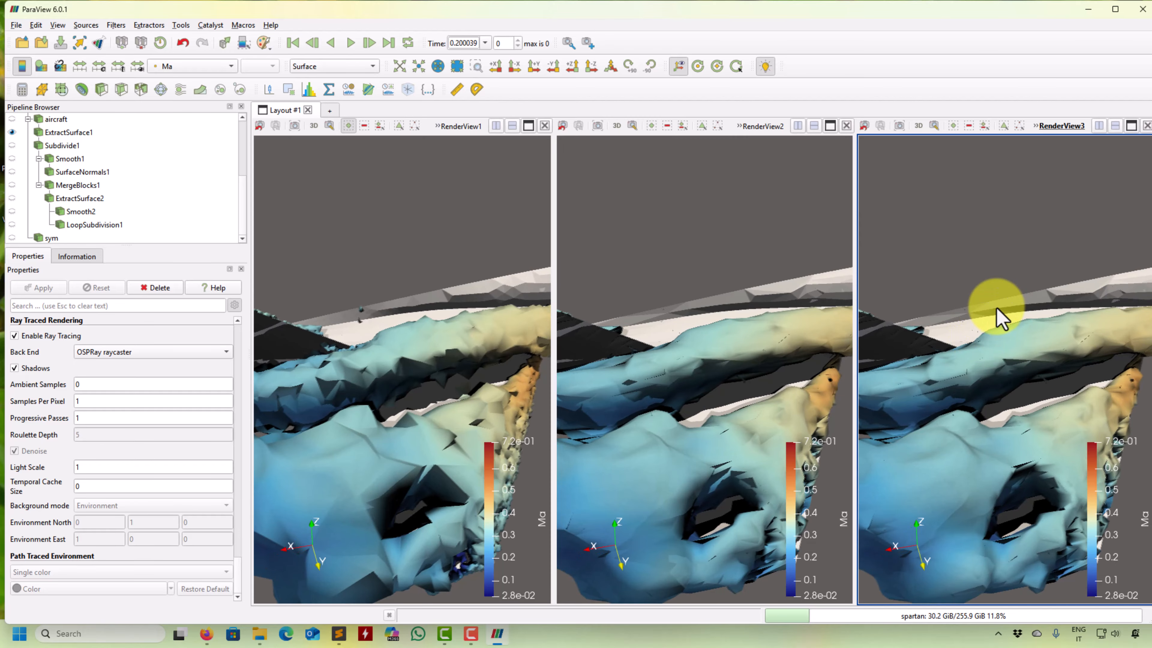
middle_click_drag(997, 307, 911, 256)
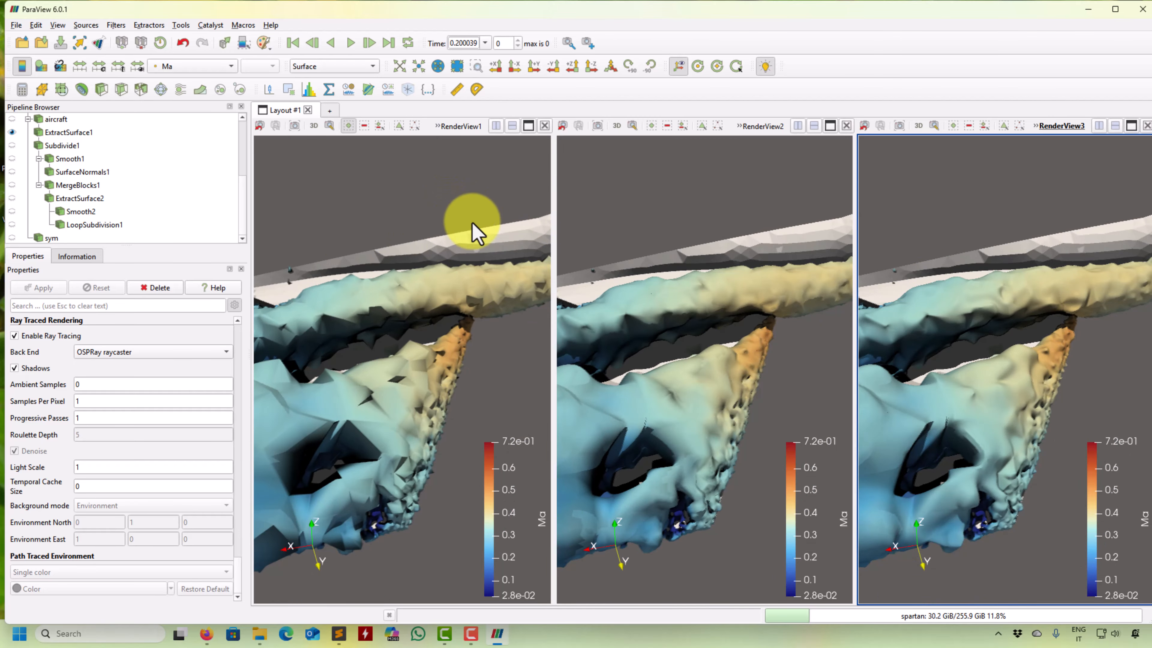
right_click_drag(399, 384, 406, 301)
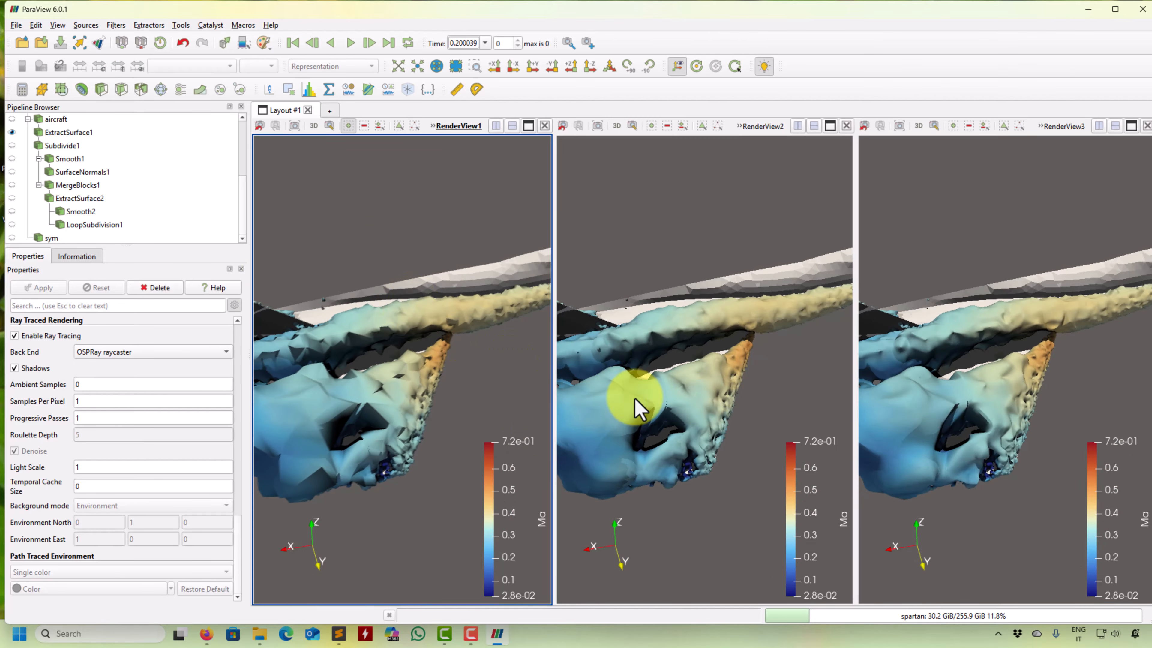
right_click_drag(754, 301, 757, 320)
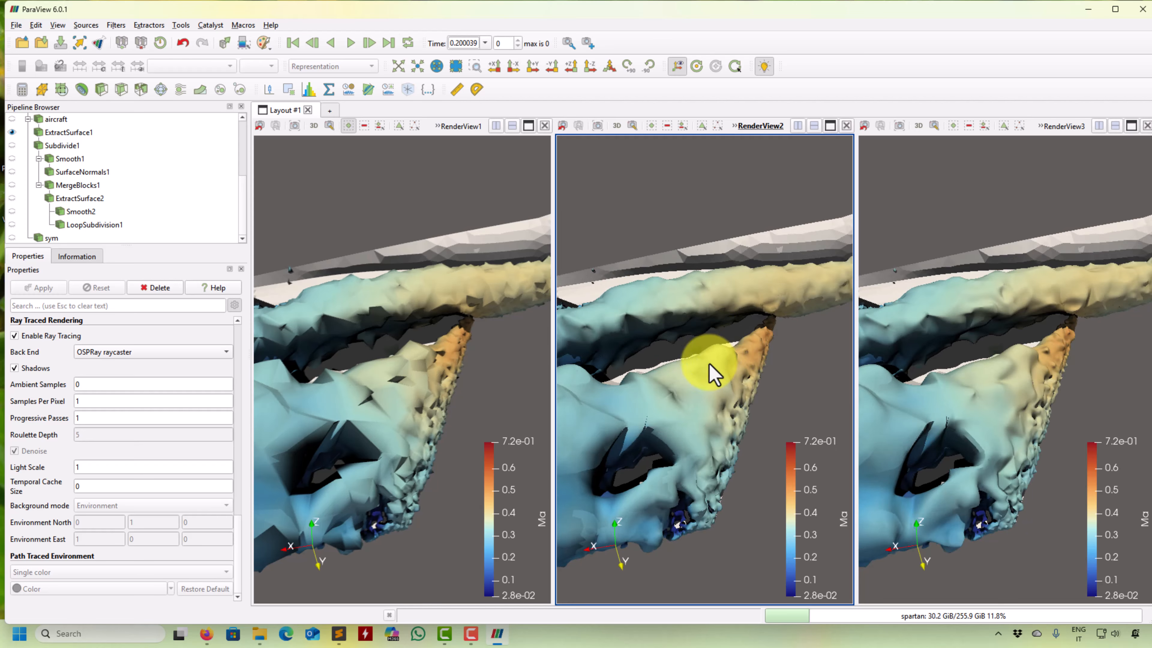
right_click_drag(707, 368, 707, 404)
middle_click_drag(1077, 251, 1038, 280)
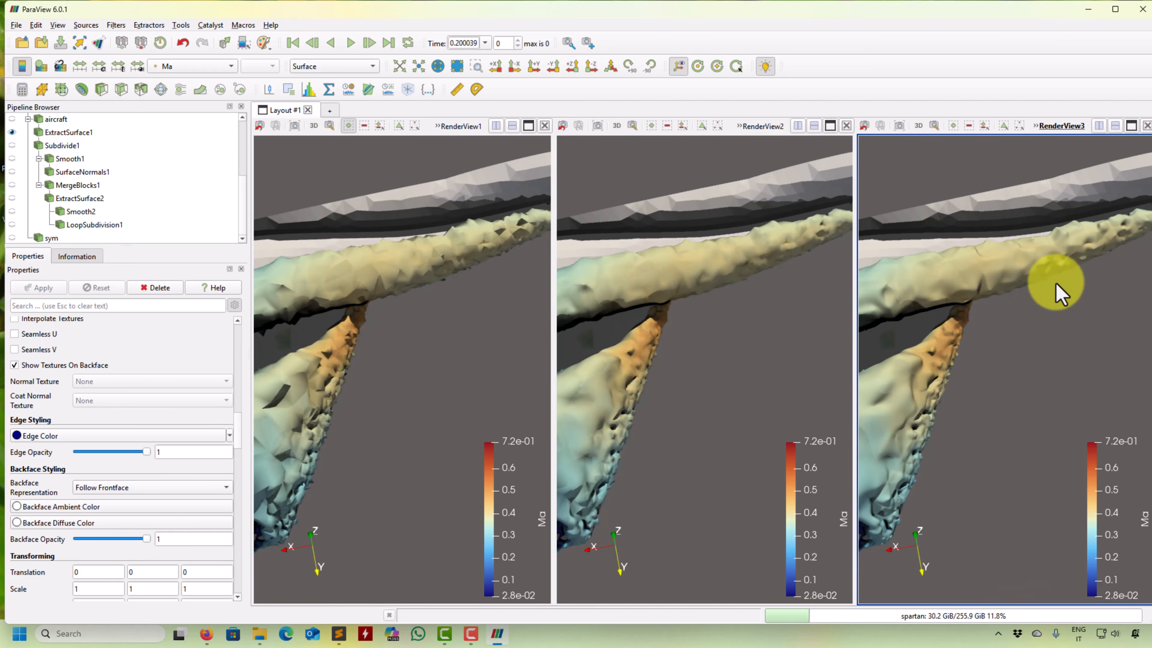
mouse_move(916, 406)
middle_mouse_down()
mouse_move(964, 391)
mouse_move(1036, 333)
mouse_move(1018, 358)
middle_mouse_up()
right_click_drag(1018, 367, 934, 338)
mouse_move(933, 332)
left_mouse_down()
mouse_move(948, 354)
mouse_move(915, 384)
mouse_move(701, 361)
mouse_move(689, 305)
mouse_move(676, 310)
mouse_move(665, 386)
mouse_move(673, 363)
left_mouse_up()
right_click_drag(674, 363, 671, 391)
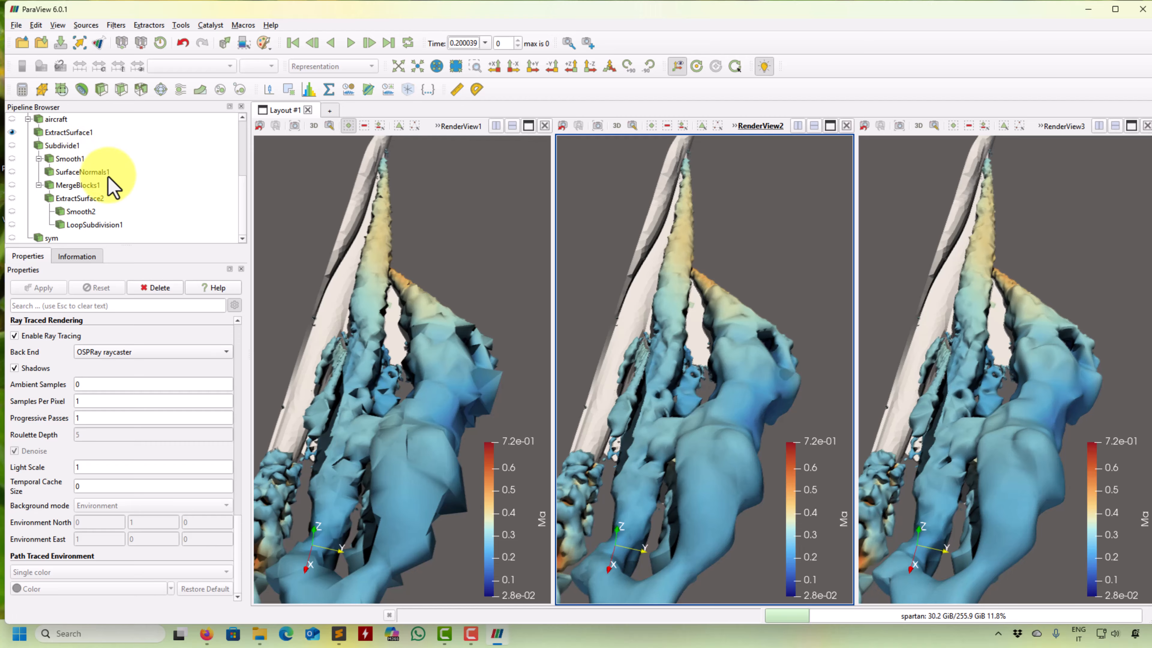
scroll(73, 209, "up", 3)
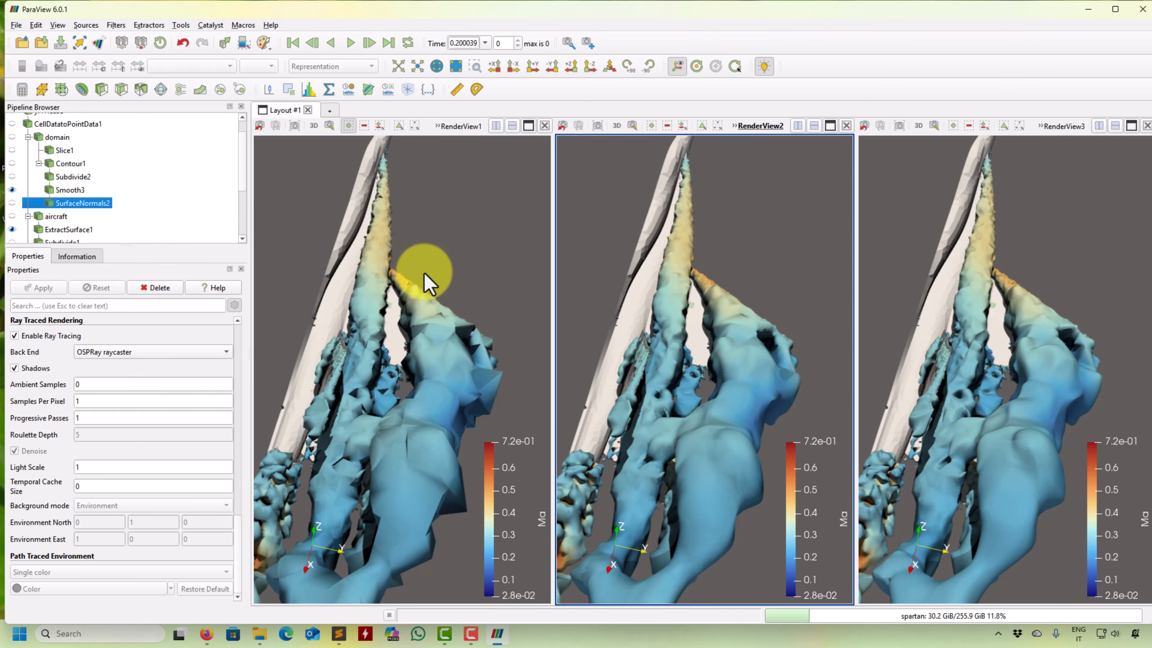
mouse_move(426, 281)
left_mouse_down()
mouse_move(417, 321)
mouse_move(514, 329)
mouse_move(429, 325)
mouse_move(447, 294)
mouse_move(413, 276)
left_mouse_up()
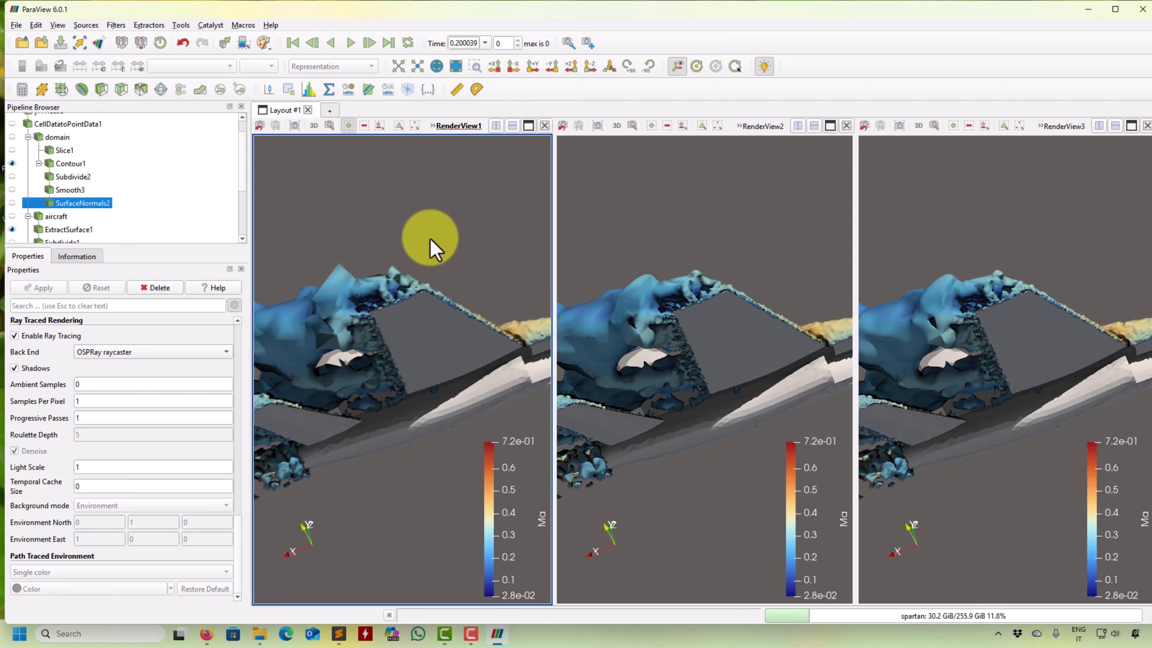